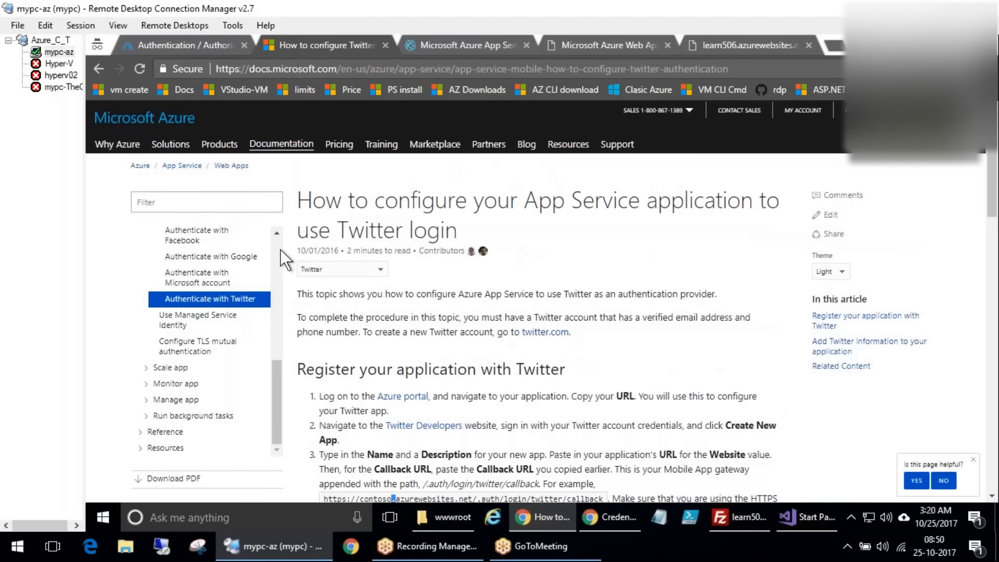
Open the Create .NET app quickstart in the App Service documentation and review its prerequisites and required Visual Studio workloads
scroll(280, 249, "up", 10)
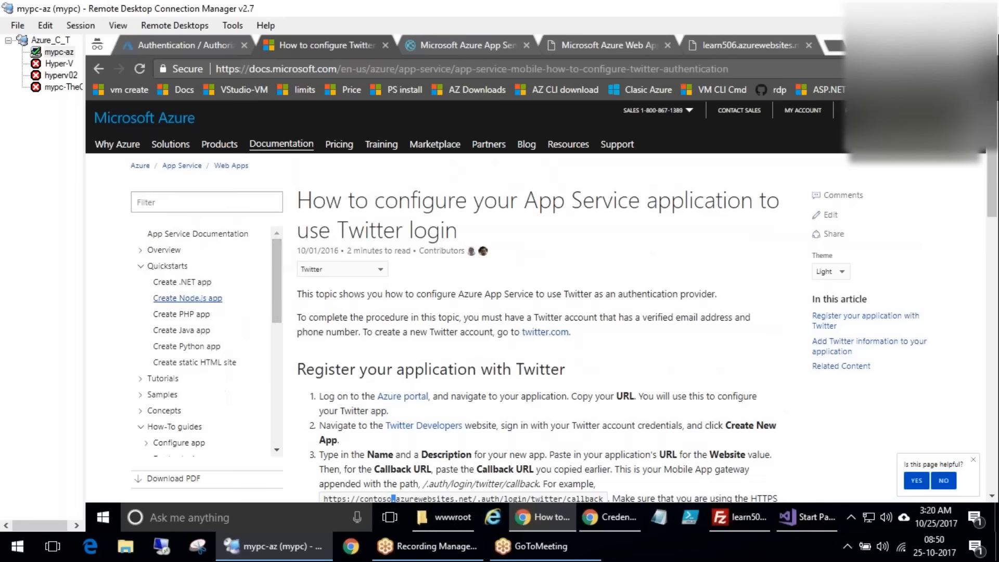
left_click(182, 282)
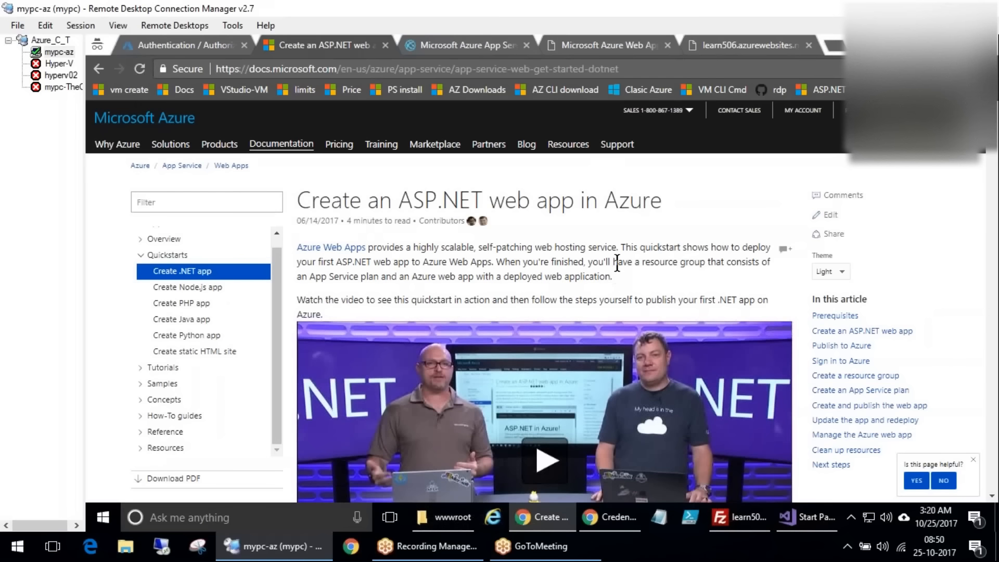
scroll(617, 263, "down", 15)
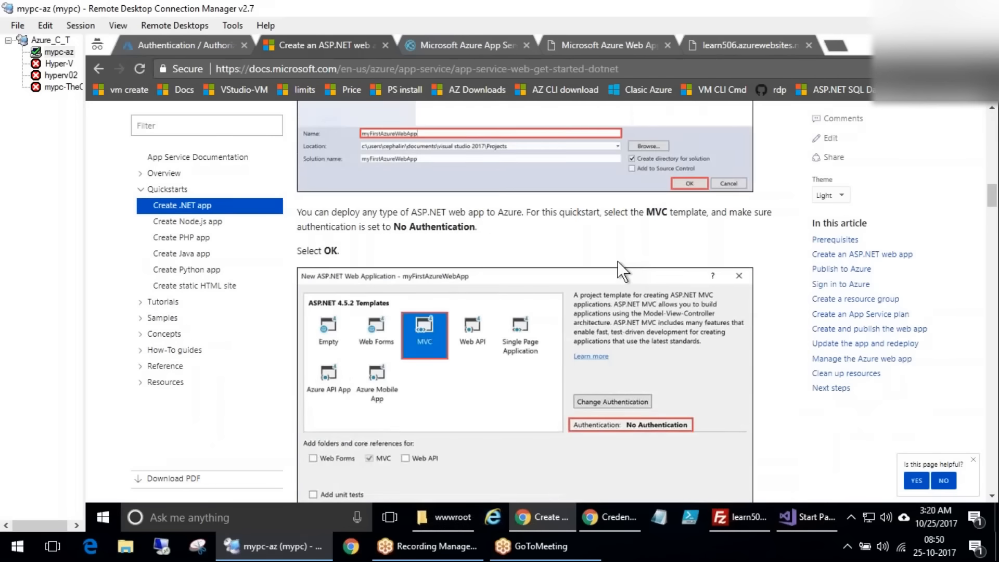
scroll(619, 268, "up", 3)
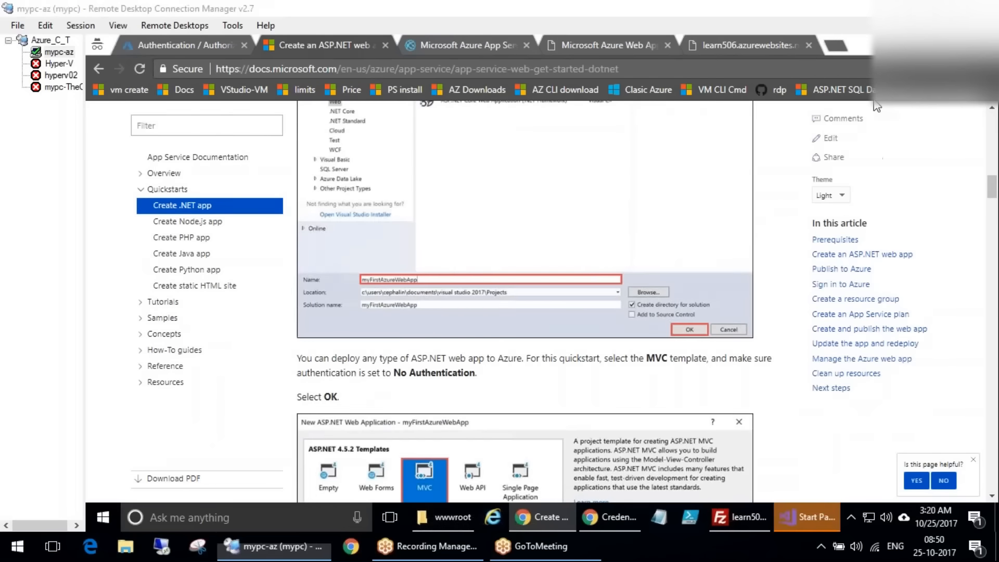
scroll(450, 400, "up", 8)
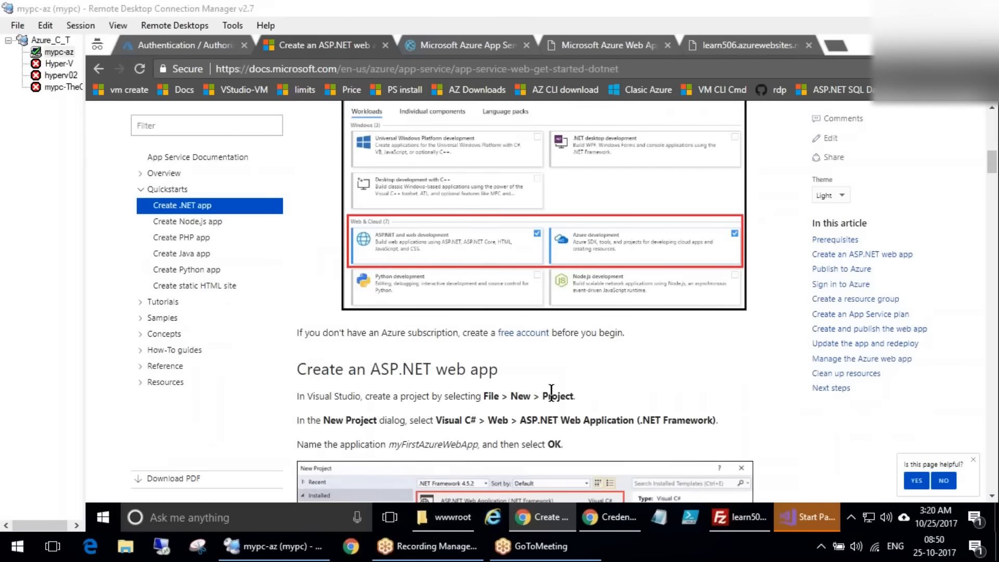
scroll(520, 302, "up", 3)
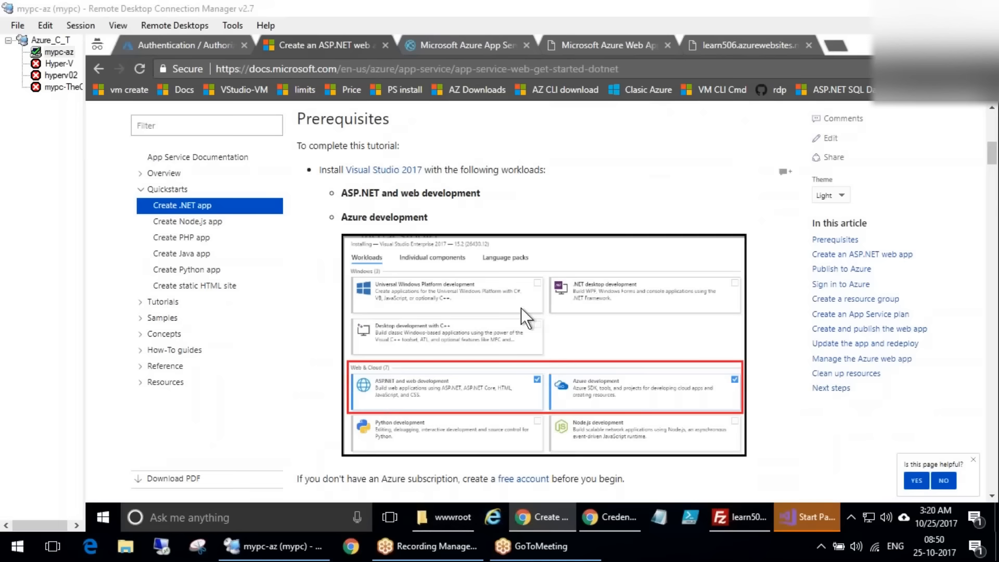
scroll(520, 408, "up", 4)
scroll(517, 401, "down", 7)
scroll(515, 397, "up", 4)
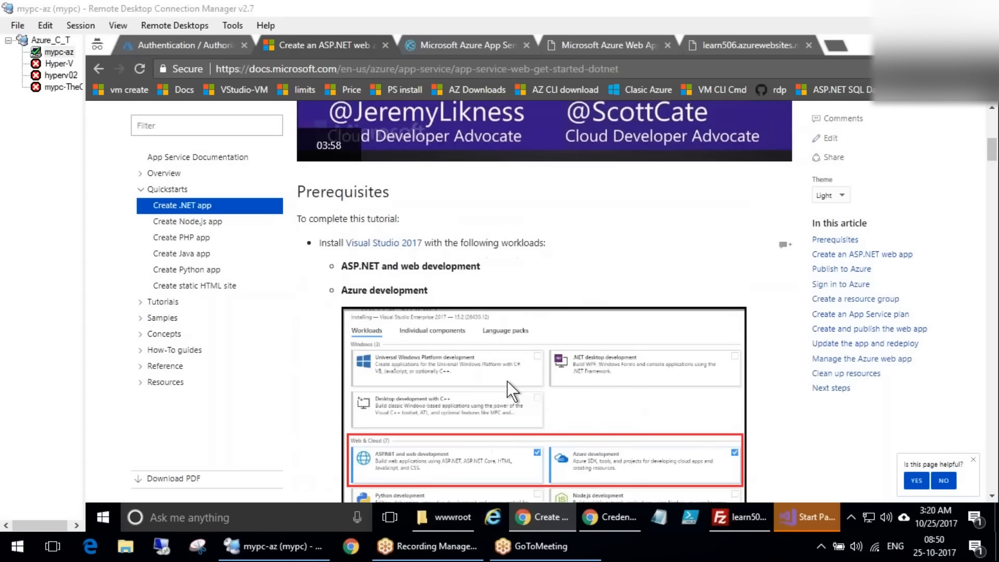
scroll(507, 380, "down", 3)
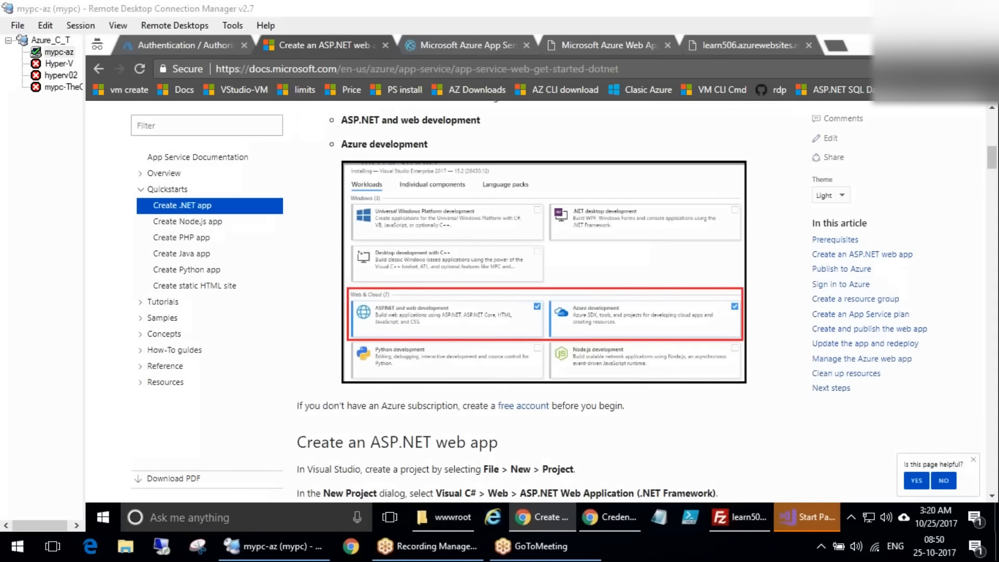
Mark the ASP.NET and web development and Azure development workloads with freehand annotations, then clear the marks
mouse_move(478, 294)
left_mouse_down()
mouse_move(346, 295)
mouse_move(358, 339)
mouse_move(494, 336)
mouse_move(432, 283)
mouse_move(466, 299)
mouse_move(527, 288)
mouse_move(691, 337)
mouse_move(752, 320)
mouse_move(624, 285)
mouse_move(666, 307)
mouse_move(713, 286)
mouse_move(700, 240)
mouse_move(714, 216)
mouse_move(727, 233)
left_mouse_up()
mouse_move(681, 217)
left_mouse_down()
mouse_move(716, 201)
mouse_move(735, 212)
left_mouse_up()
mouse_move(703, 290)
left_mouse_down()
mouse_move(745, 267)
mouse_move(808, 264)
left_mouse_up()
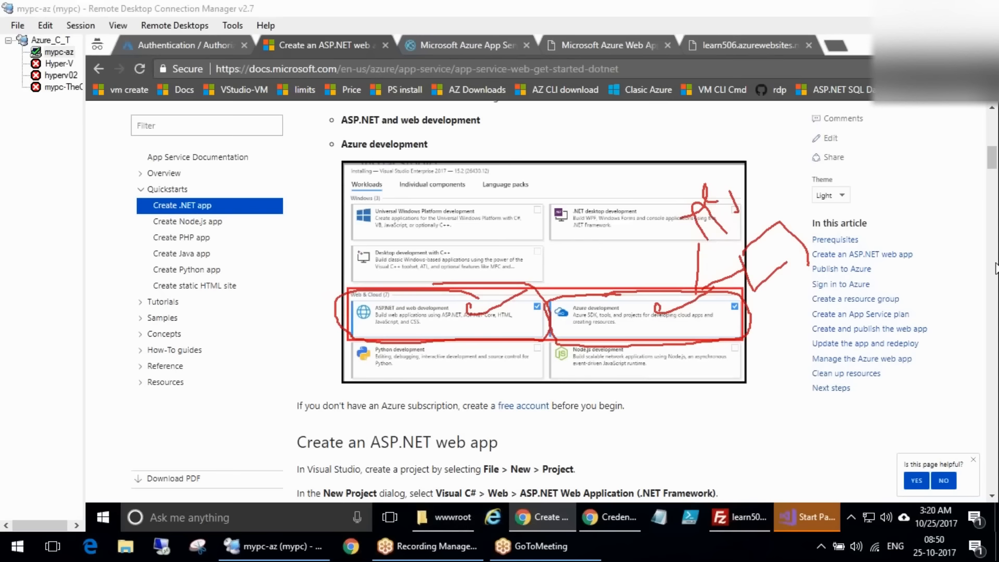
left_click(980, 281)
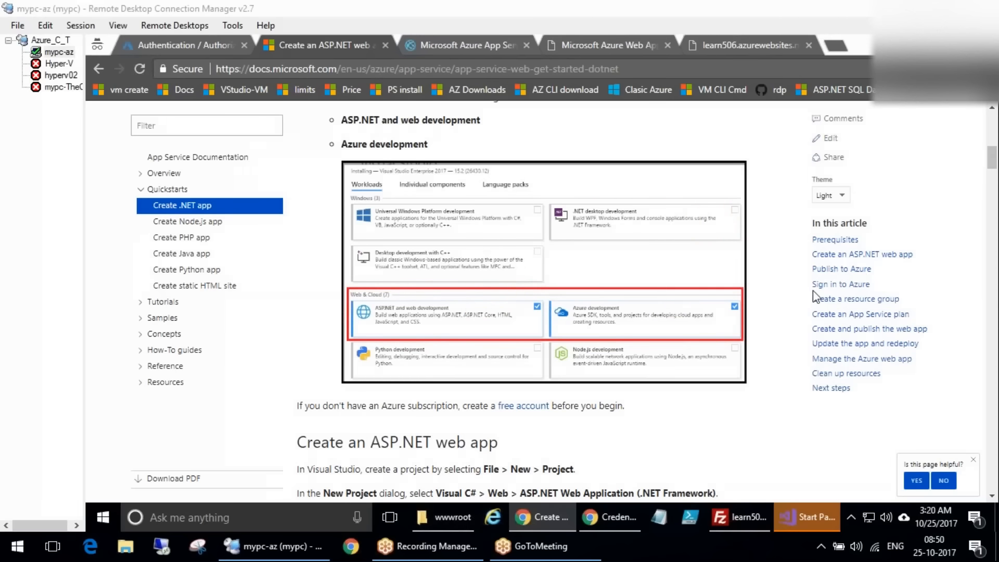
Switch to Visual Studio and disconnect the MSSQLLocalDB, ProjectsV13 and Azure database servers in SQL Server Object Explorer
left_click(816, 514)
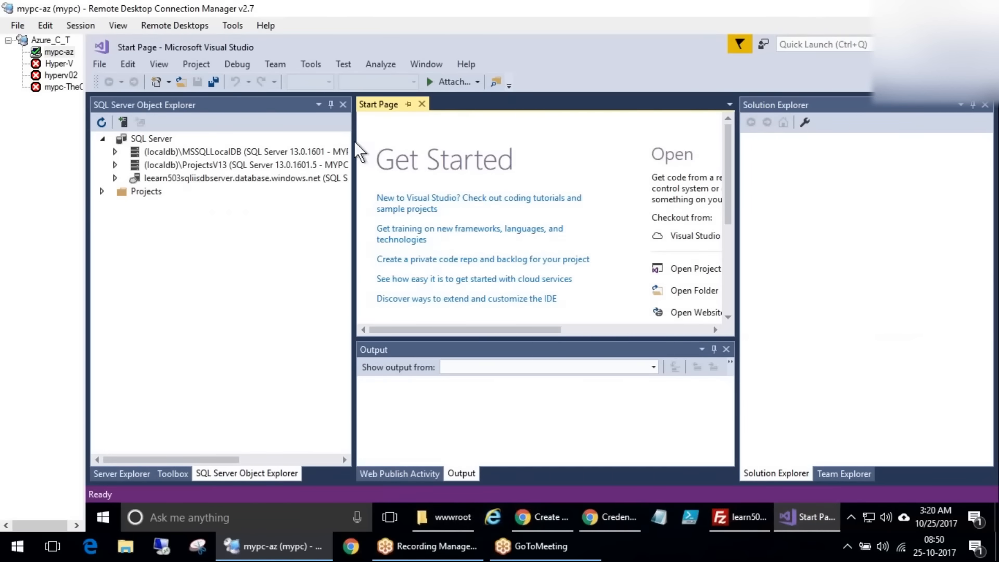
right_click(197, 152)
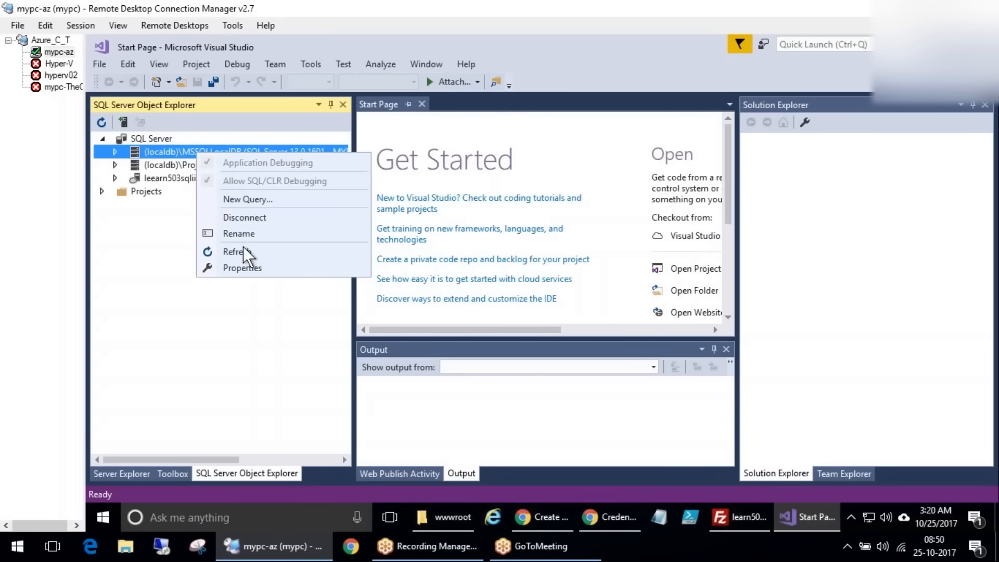
left_click(241, 217)
right_click(174, 166)
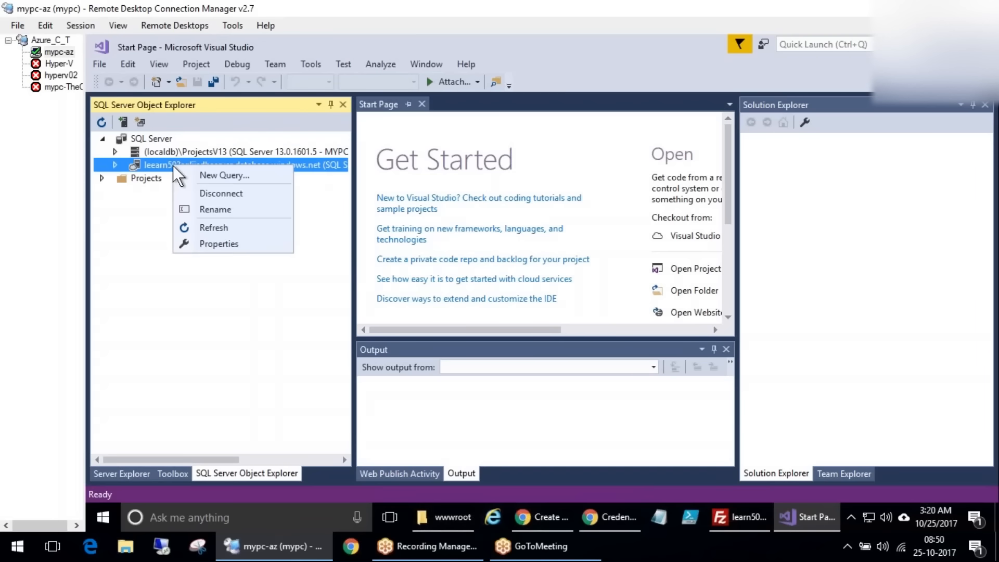
left_click(204, 192)
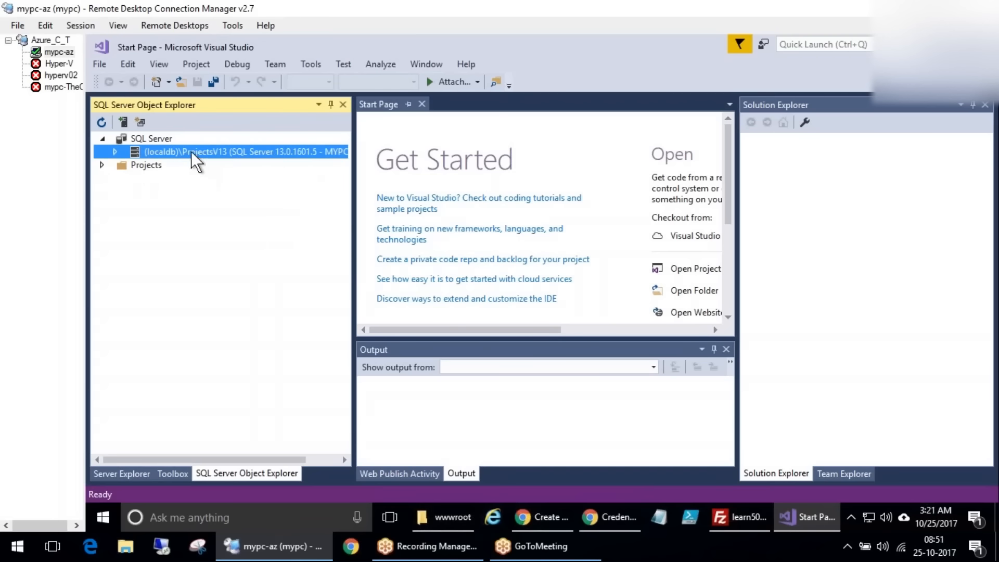
right_click(192, 152)
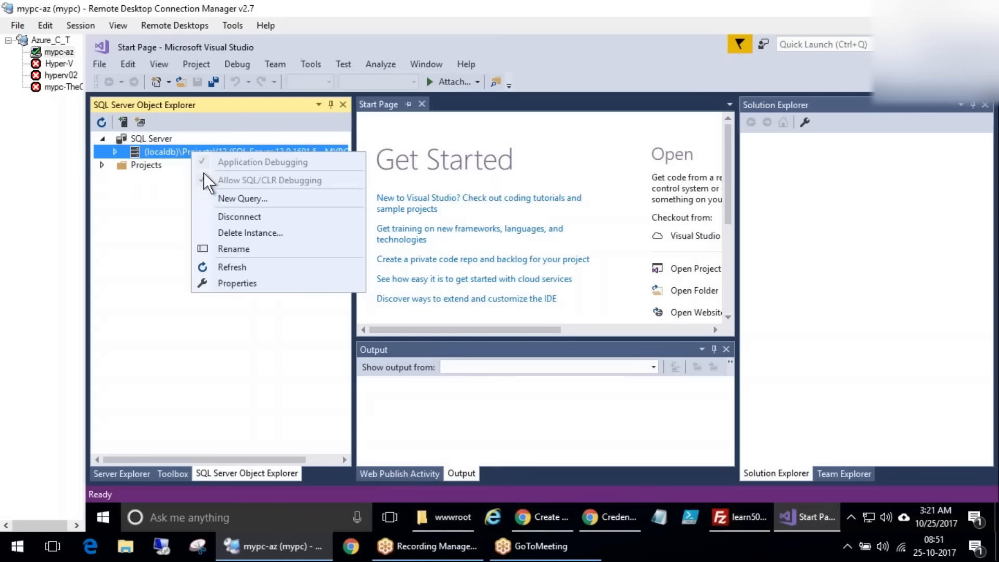
left_click(229, 219)
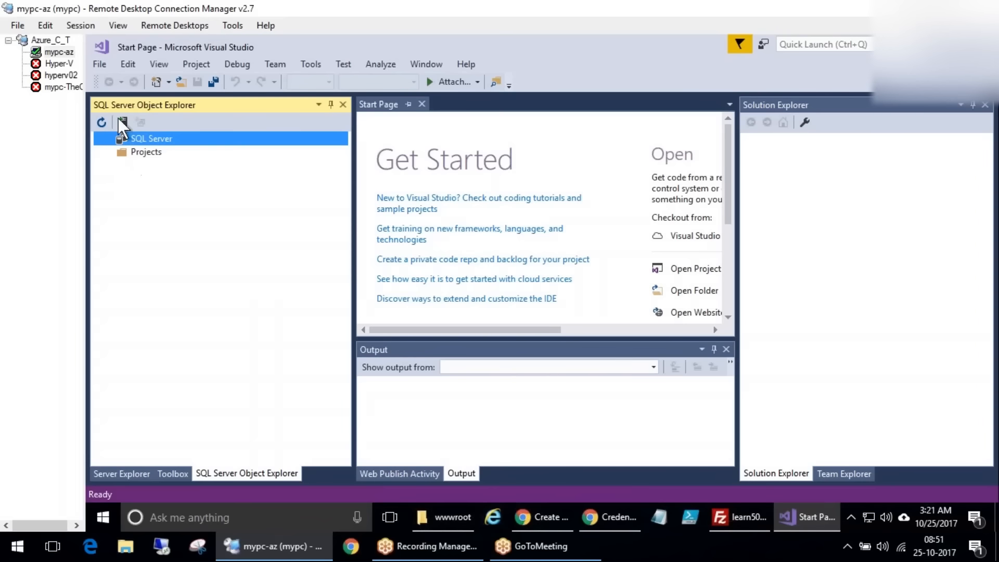
Start creating a new project so the project template dialog is open
left_click(495, 106)
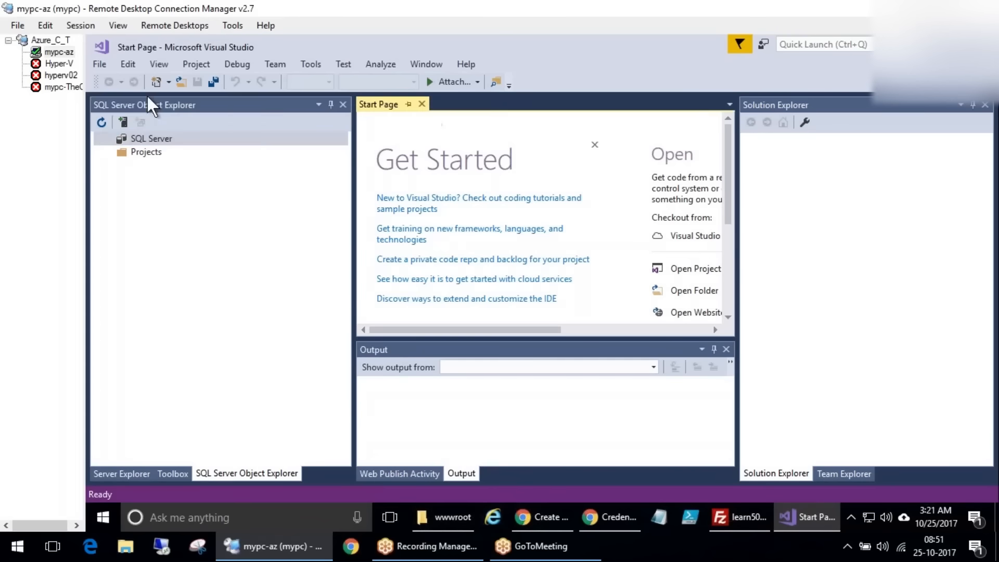
left_click(101, 67)
mouse_move(118, 82)
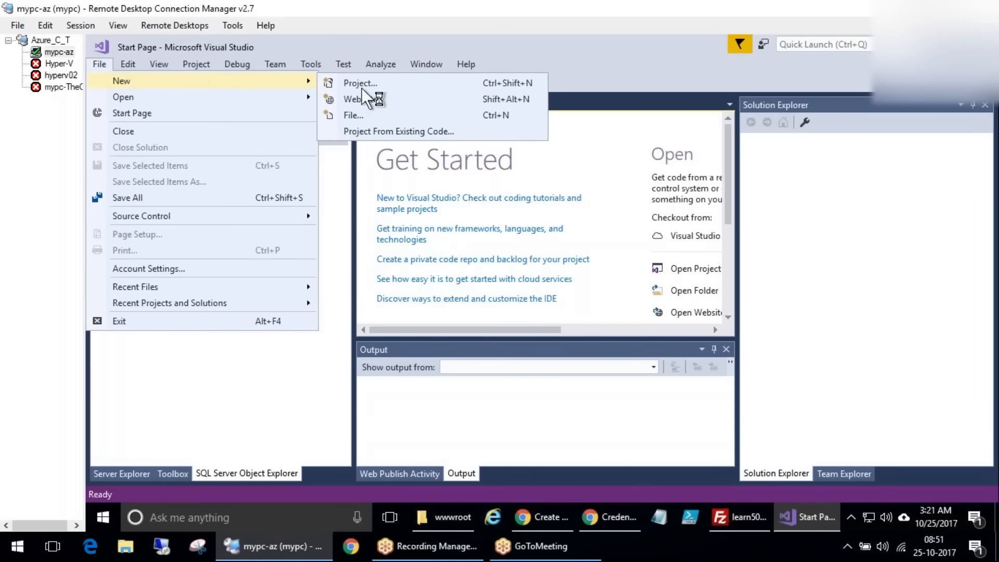
left_click(377, 99)
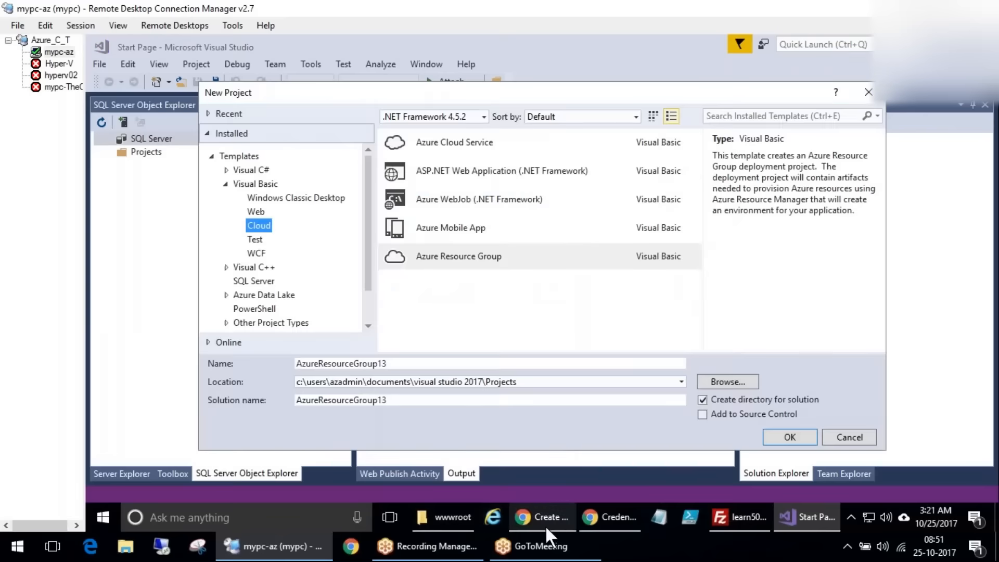
Close the browser window with the Google API credentials and highlight Visual C# in the quickstart's project creation instructions
left_click(629, 516)
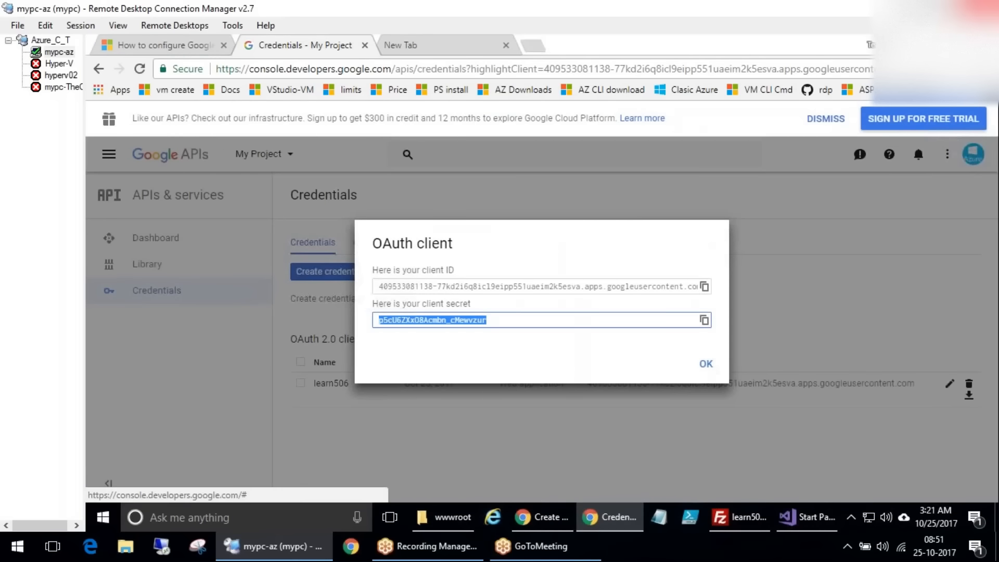
left_click(984, 43)
left_click(567, 517)
left_click_drag(439, 201, 481, 199)
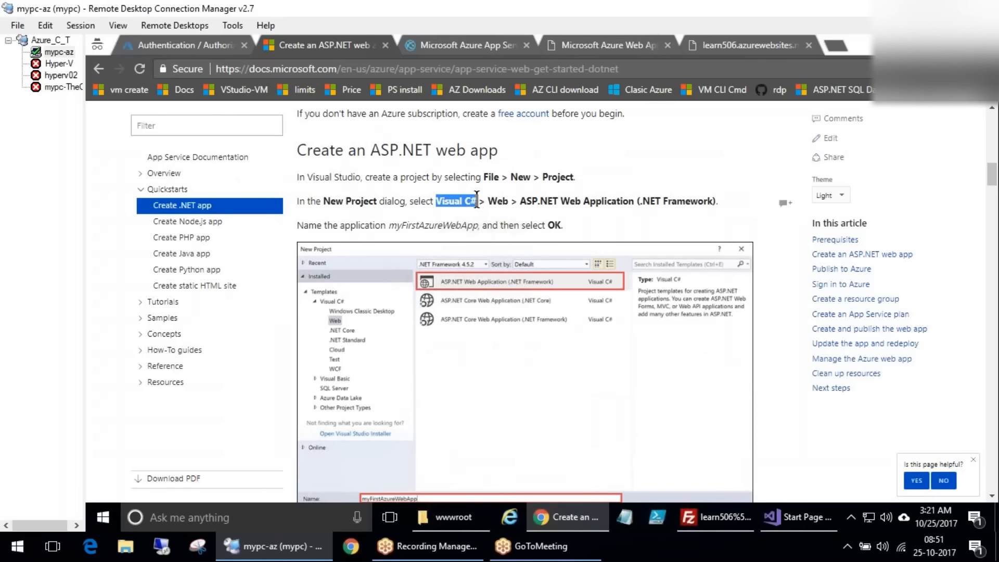
Mark the language quickstarts and the template tree in the New Project screenshot with freehand annotations, and clear them
mouse_move(235, 223)
left_mouse_down()
mouse_move(242, 231)
mouse_move(280, 214)
left_mouse_up()
mouse_move(218, 238)
left_mouse_down()
mouse_move(232, 237)
mouse_move(235, 253)
left_mouse_up()
left_click_drag(235, 269, 247, 266)
mouse_move(148, 189)
left_mouse_down()
mouse_move(126, 237)
mouse_move(190, 277)
mouse_move(236, 186)
mouse_move(151, 188)
left_mouse_up()
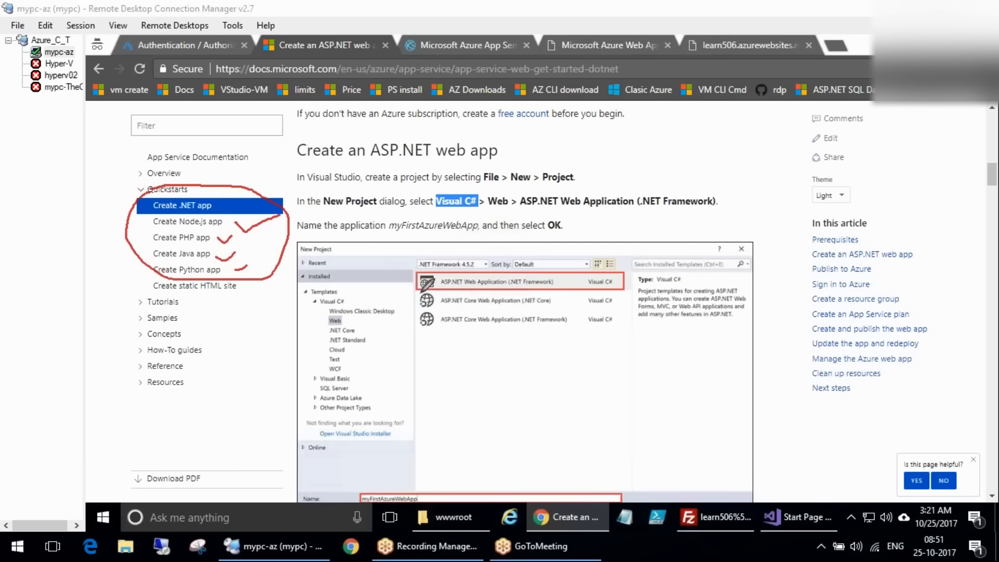
mouse_move(302, 266)
left_mouse_down()
mouse_move(396, 447)
mouse_move(314, 260)
left_mouse_up()
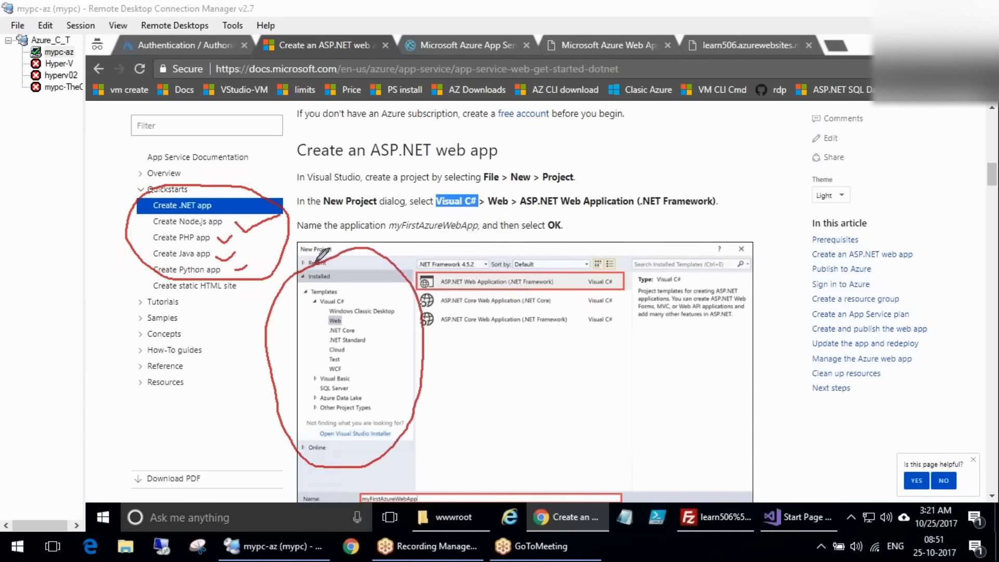
left_click(971, 271)
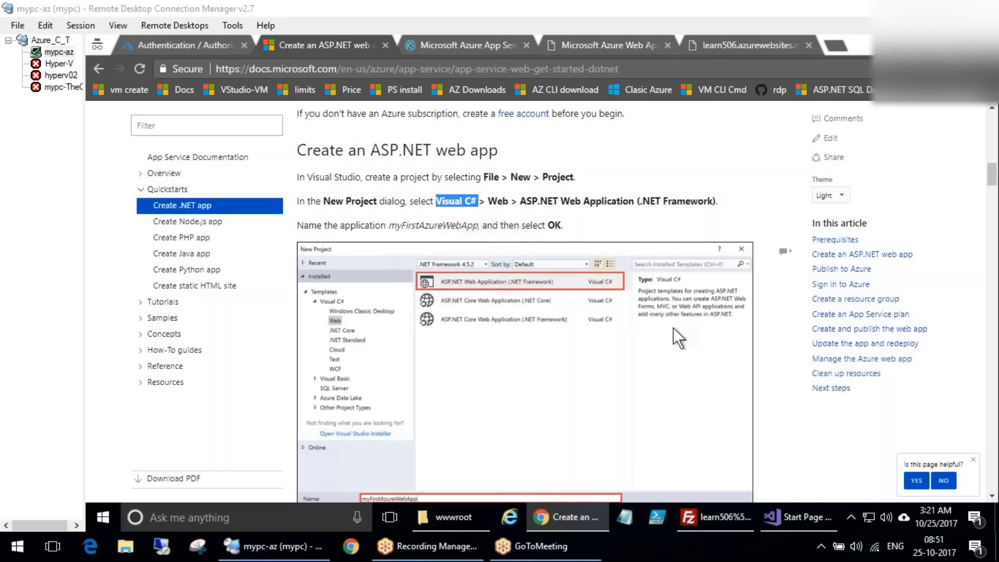
In Visual Studio, choose the Visual Basic Web template ASP.NET Web Application (.NET Framework) and enter a personal name as the project name
left_click(788, 516)
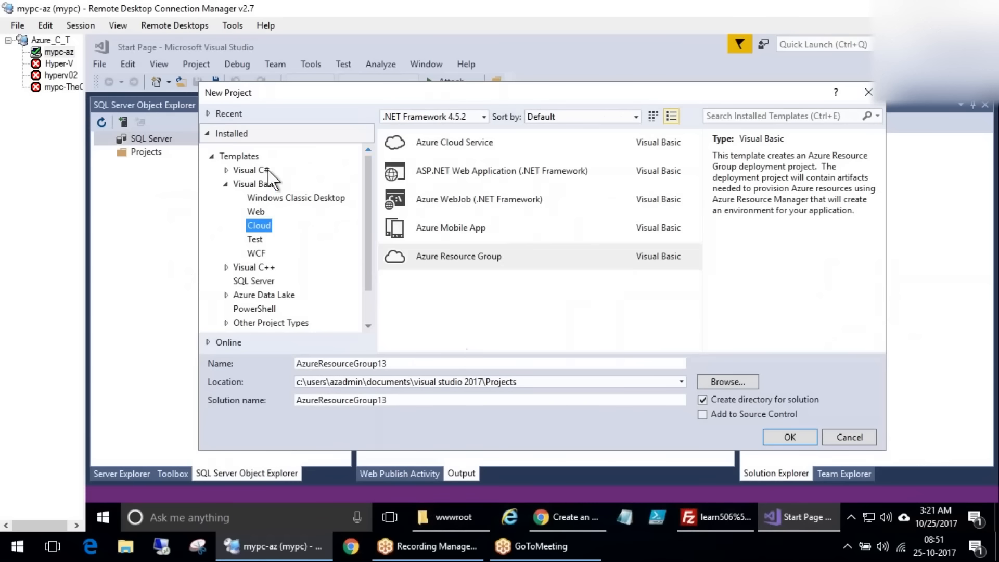
left_click(256, 212)
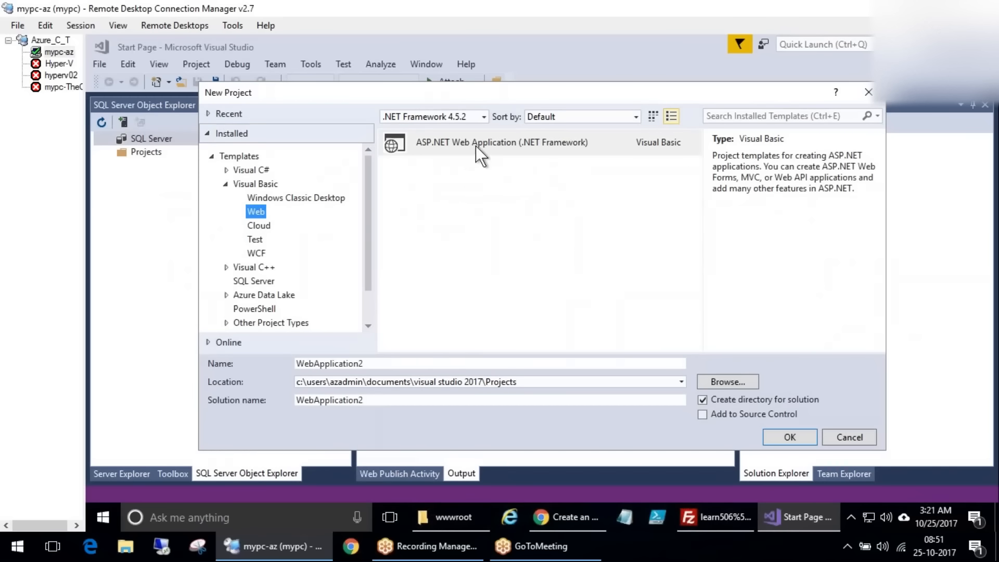
double_click(454, 363)
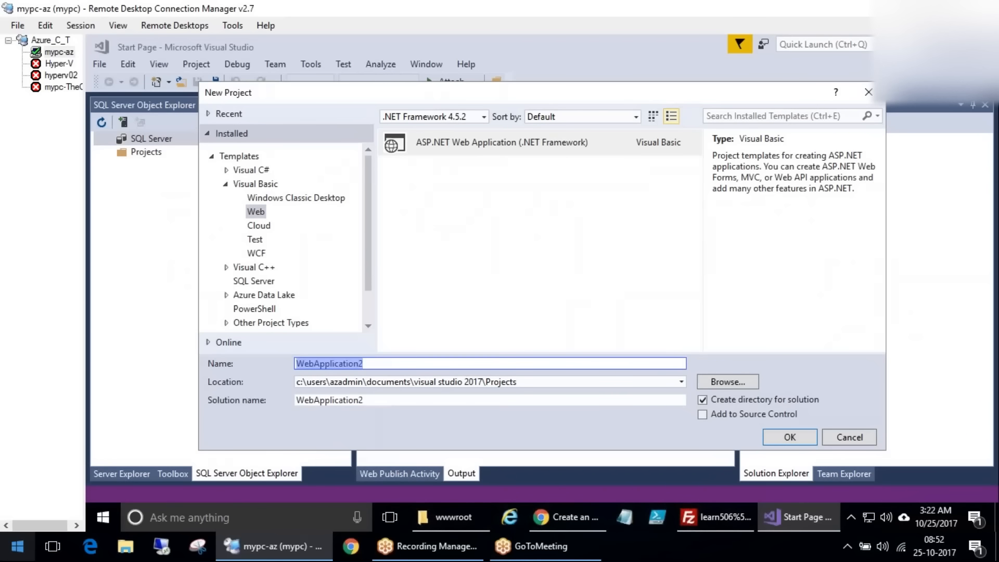
type("Swamy")
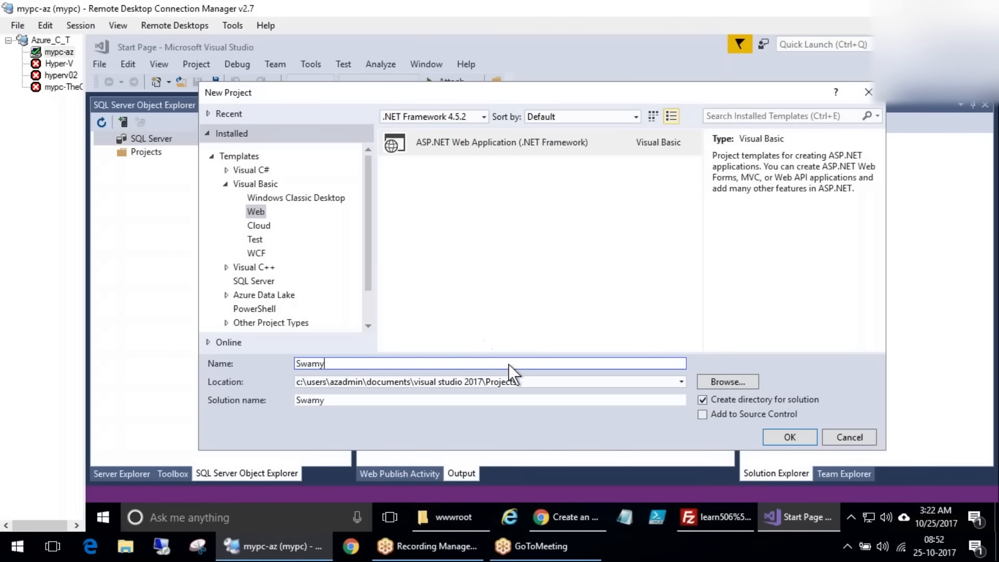
Replace the Projects folder in the location path with a folder named like the project, and accept the project settings
left_click(487, 383)
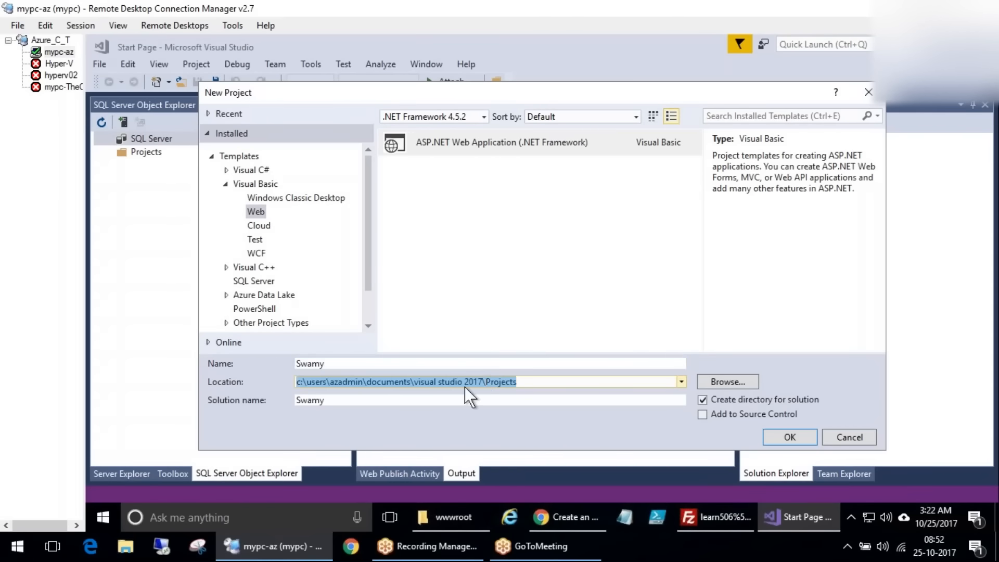
left_click(530, 384)
double_click(551, 385)
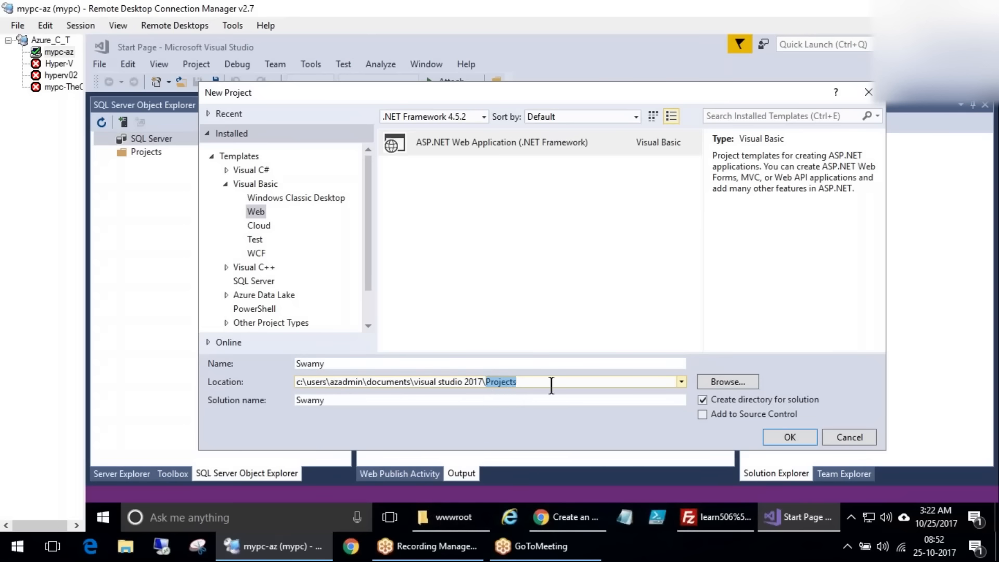
type("Swamy")
double_click(326, 401)
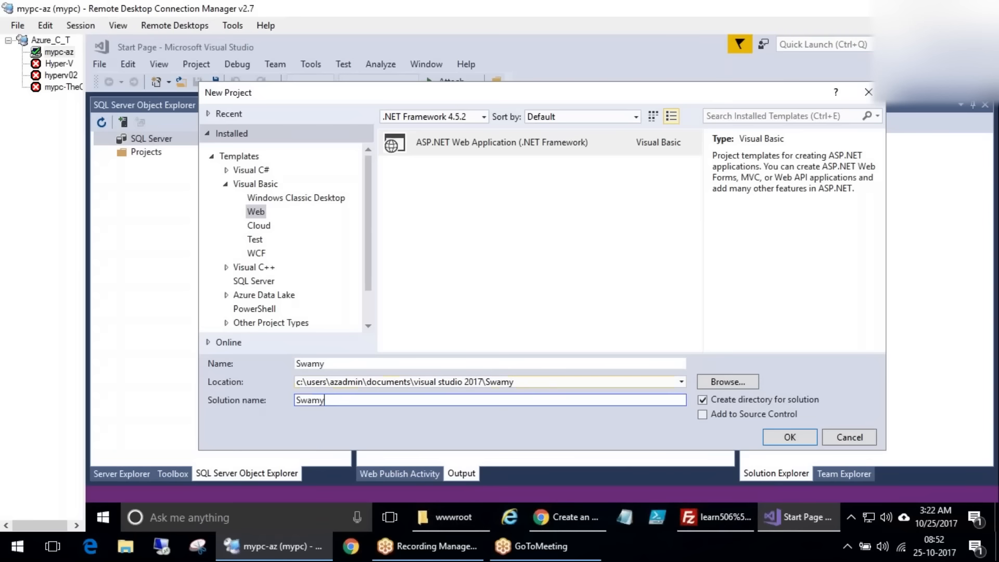
left_click(778, 435)
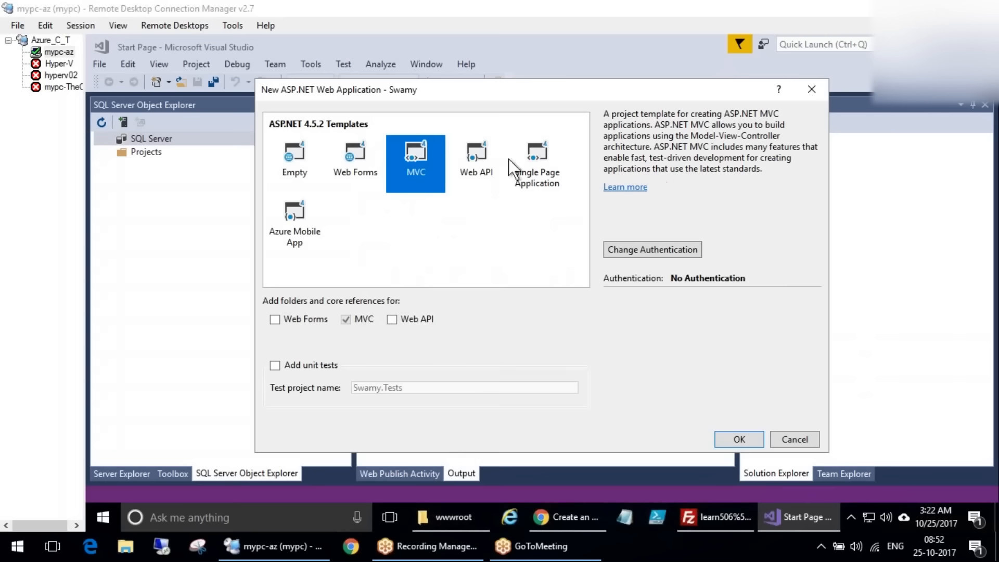
Check the quickstart for the web application template and authentication setting to use, and return to Visual Studio
left_click(551, 504)
scroll(545, 377, "down", 7)
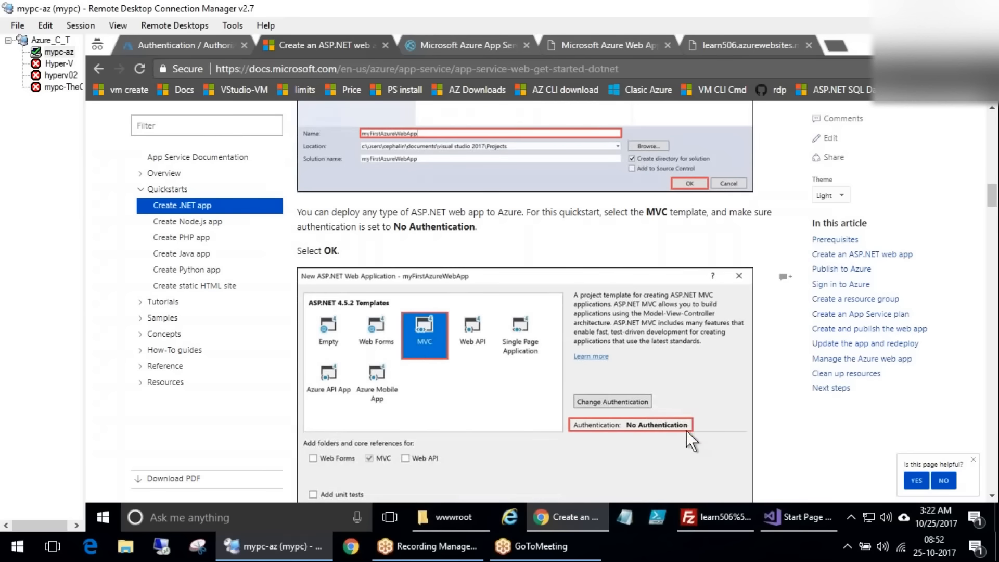
scroll(590, 445, "down", 3)
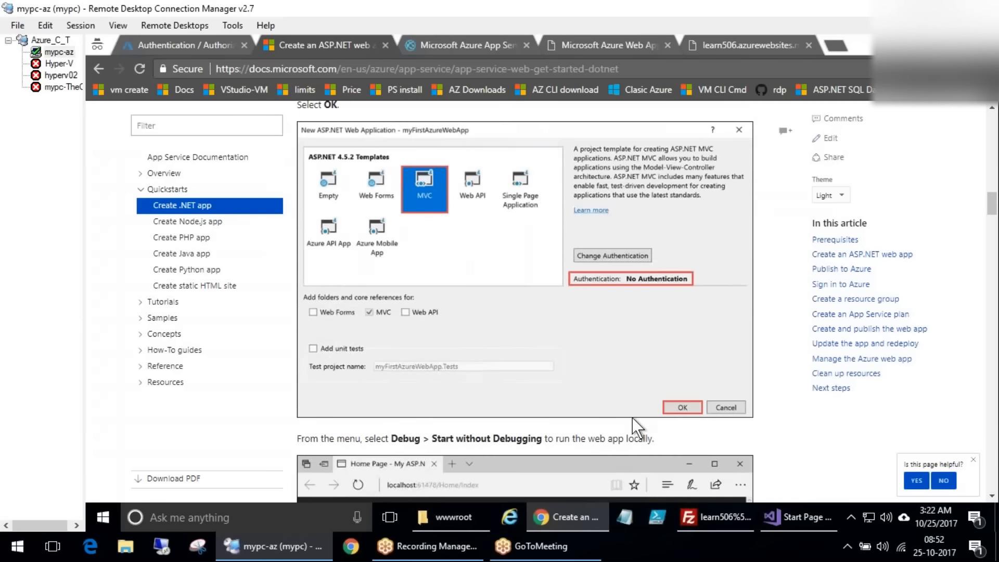
left_click(806, 520)
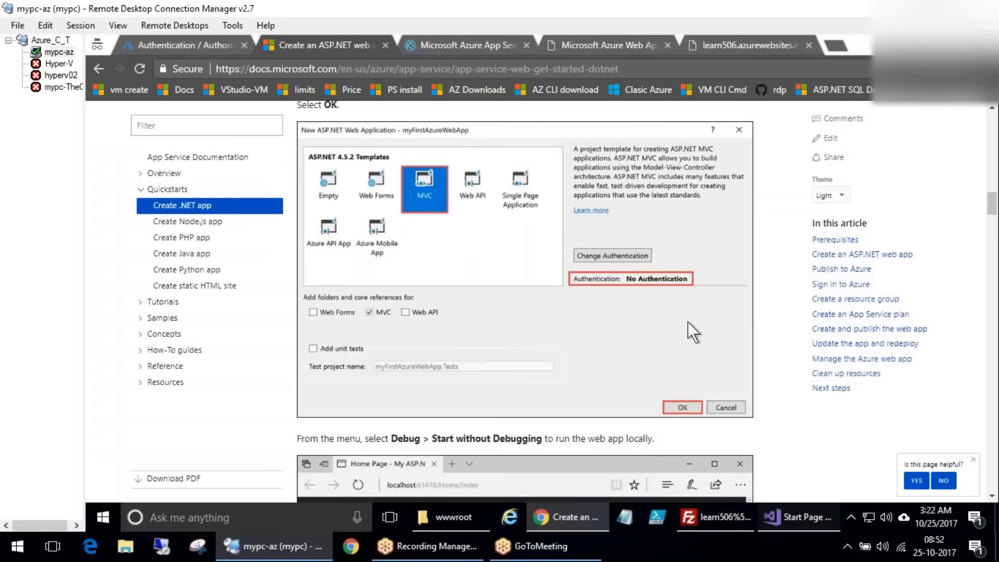
Confirm the chosen web application template settings to create the project
left_click(741, 437)
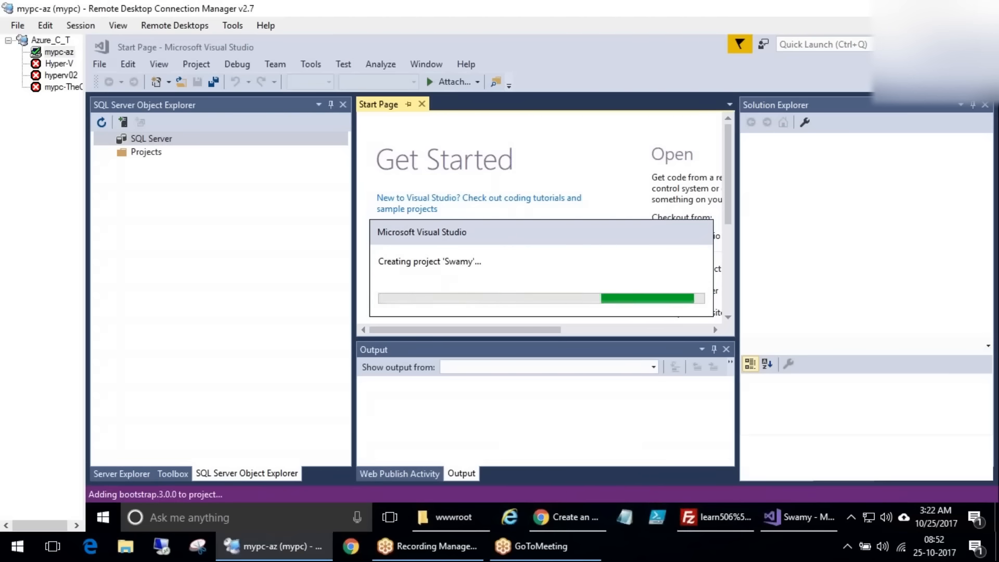
mouse_move(560, 517)
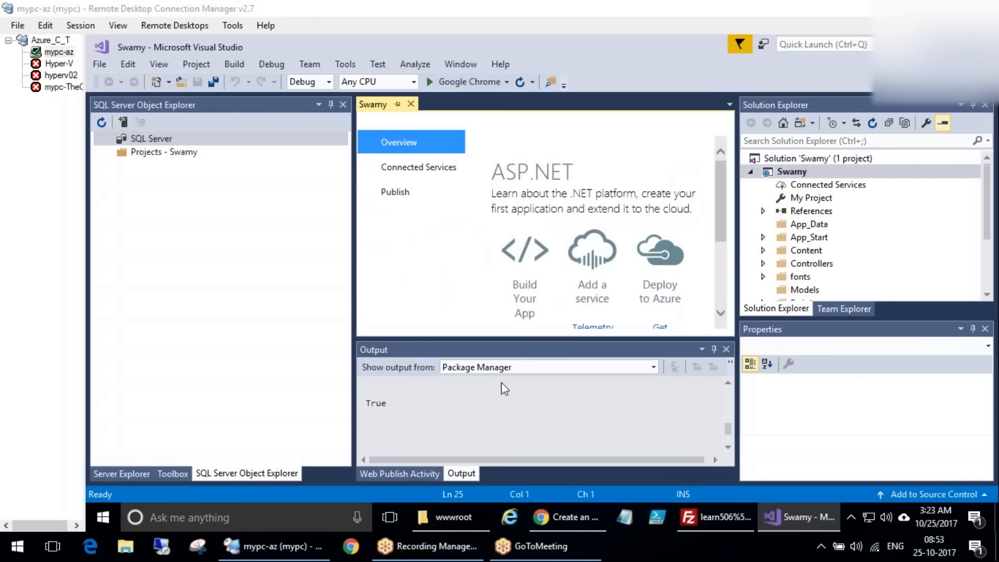
Mark the Solution Explorer, SQL Server Object Explorer, project overview and Output panes with freehand annotations, and clear them
mouse_move(767, 94)
left_mouse_down()
mouse_move(739, 244)
mouse_move(846, 366)
mouse_move(783, 92)
left_mouse_up()
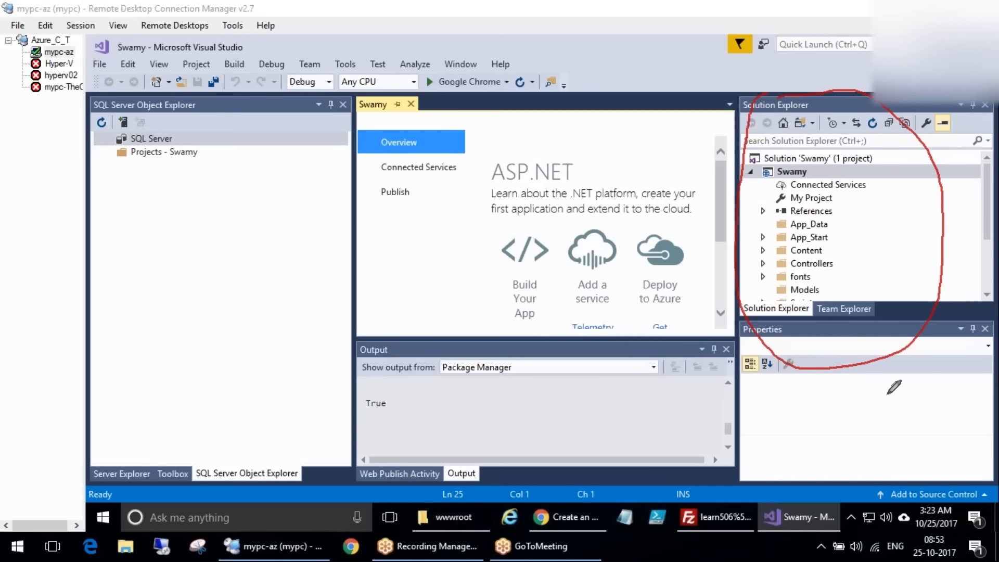
mouse_move(807, 431)
left_mouse_down()
mouse_move(914, 252)
mouse_move(927, 257)
left_mouse_up()
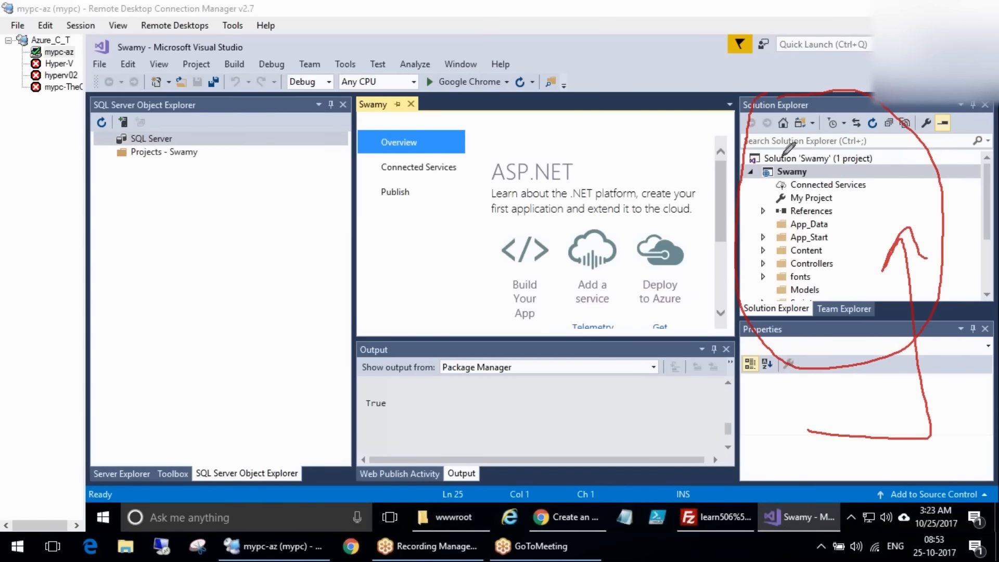
left_click_drag(86, 130, 242, 150)
mouse_move(545, 124)
left_mouse_down()
mouse_move(689, 223)
mouse_move(453, 150)
left_mouse_up()
mouse_move(407, 335)
left_mouse_down()
mouse_move(501, 419)
mouse_move(410, 334)
left_mouse_up()
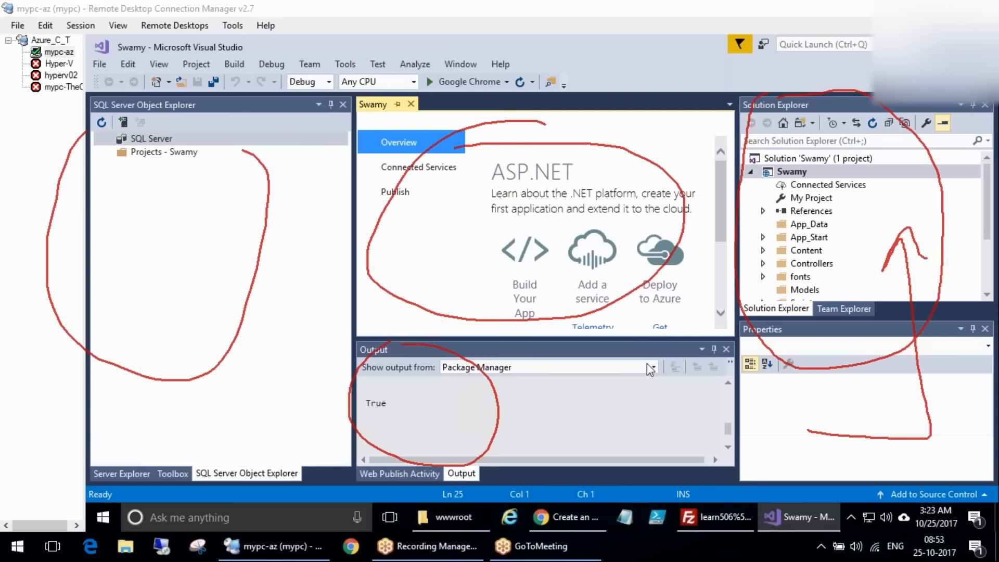
right_click(664, 323)
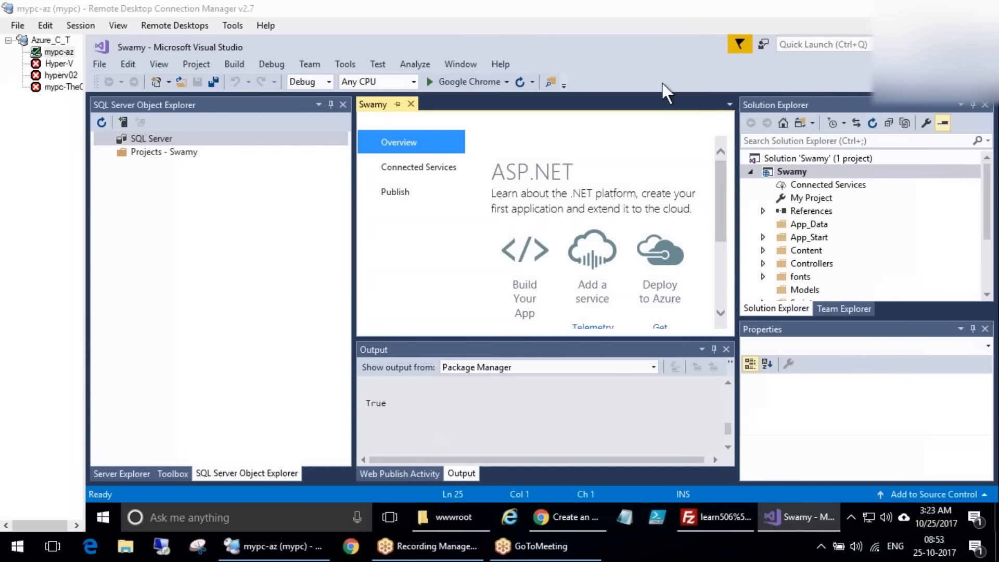
Look through the project's files, expand the Content folder and open Site.css
left_click(985, 270)
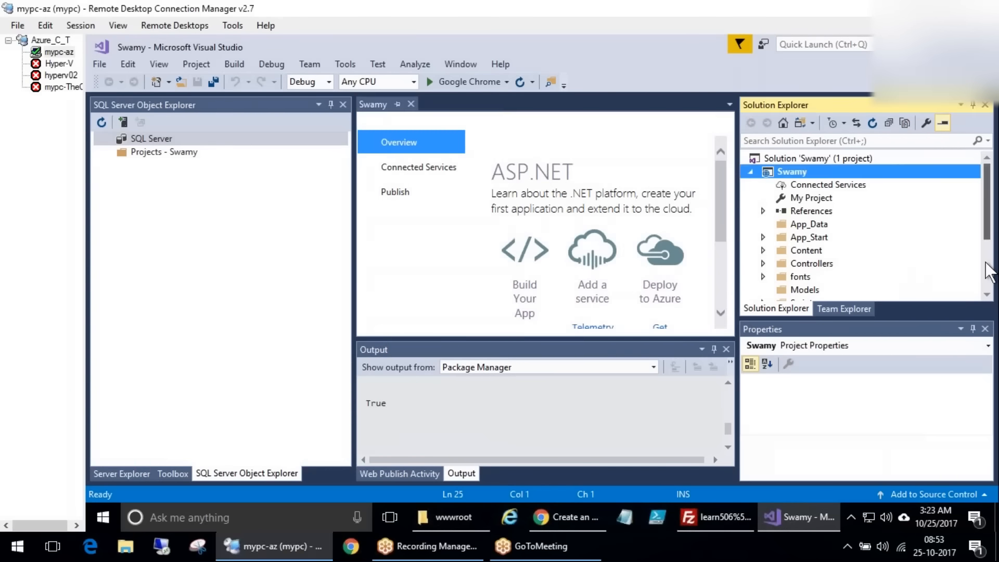
scroll(985, 271, "down", 3)
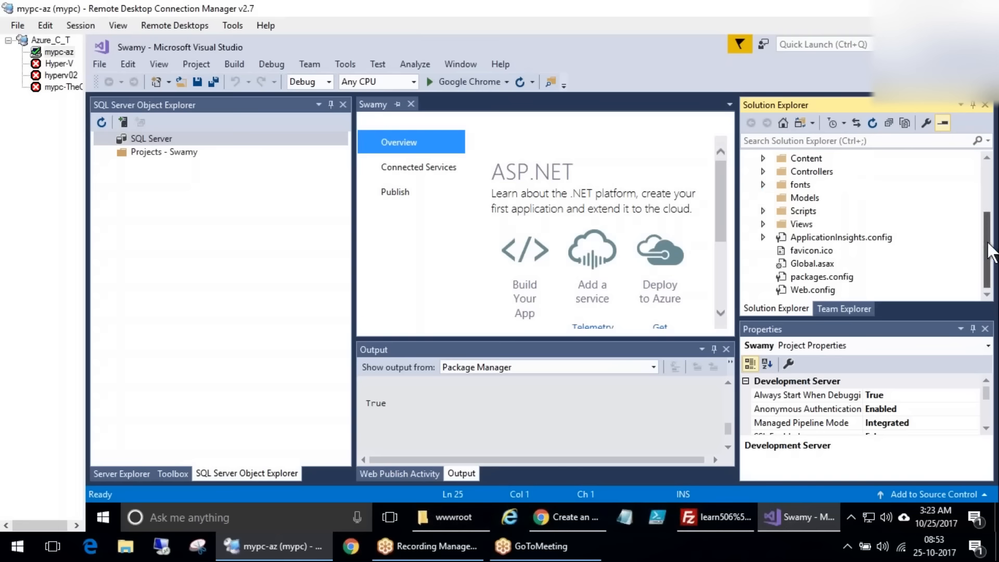
scroll(988, 257, "up", 3)
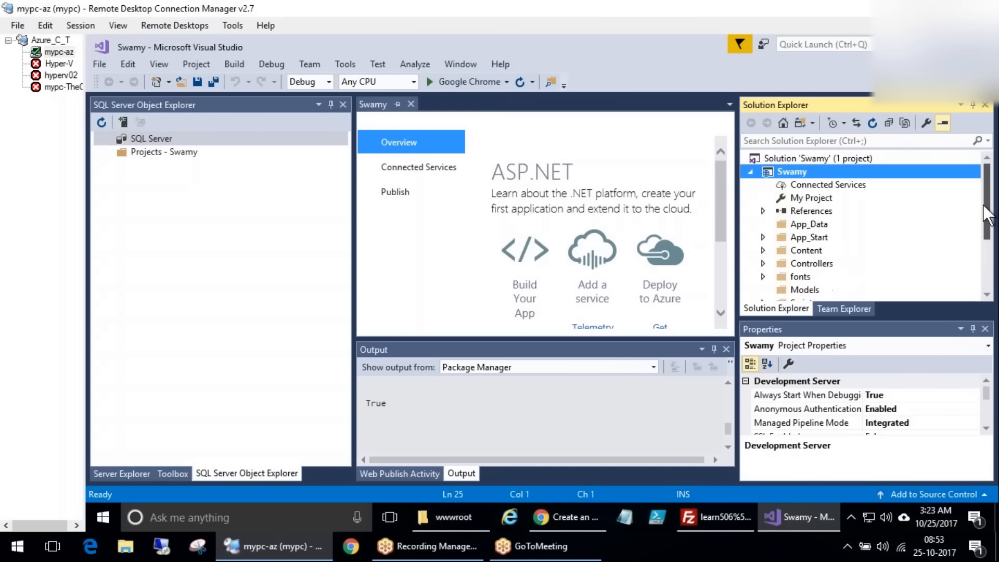
left_click(762, 250)
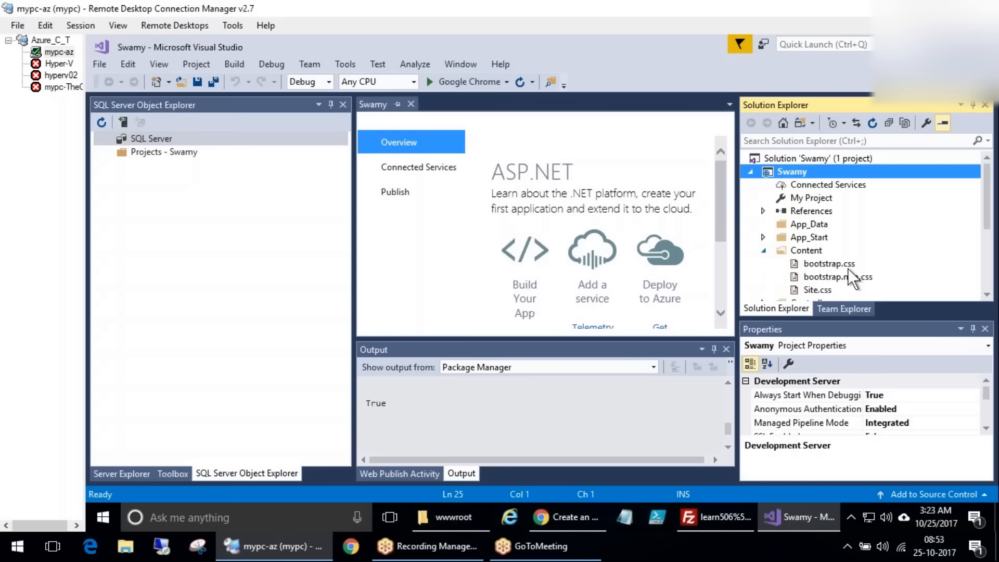
scroll(903, 289, "down", 1)
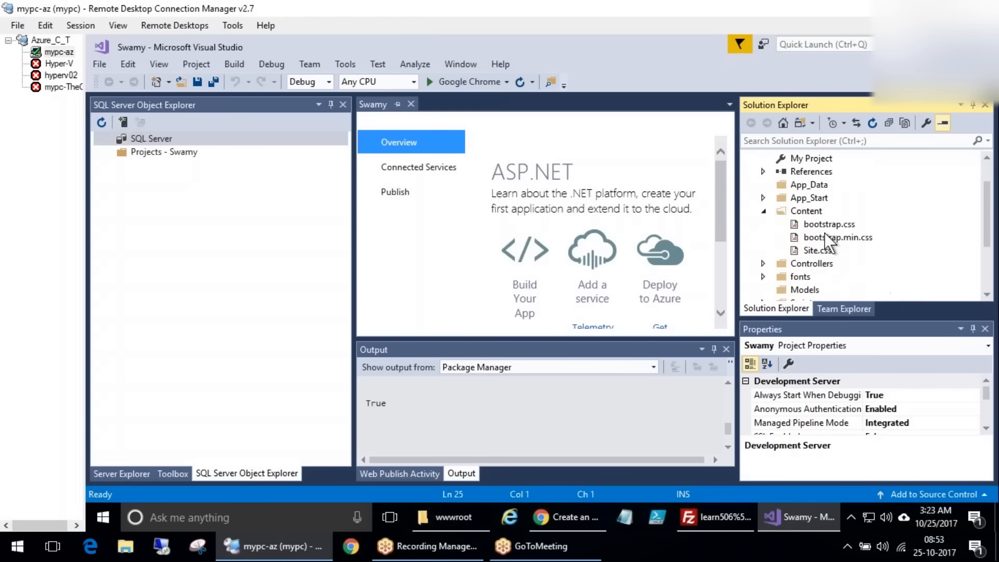
double_click(817, 250)
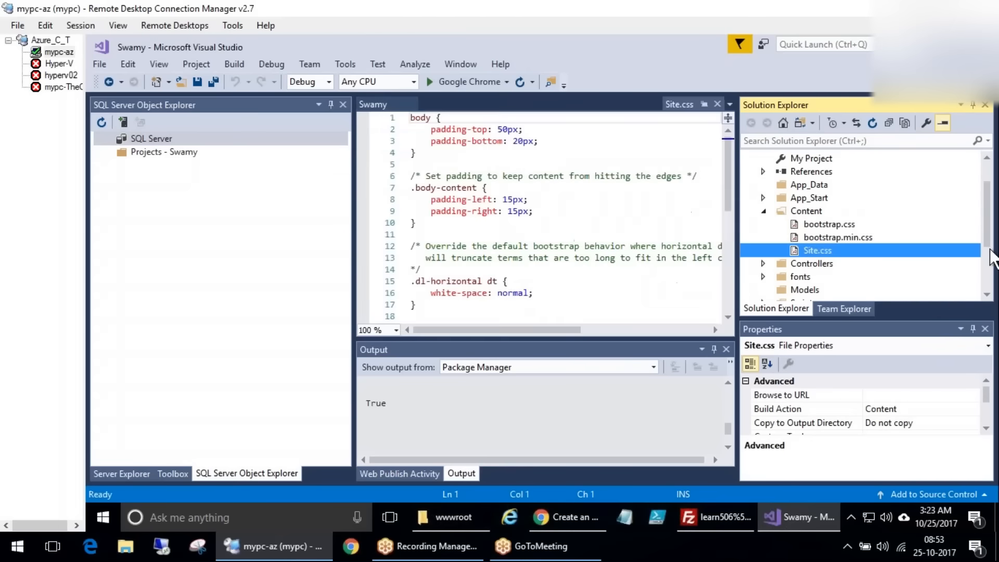
Expand the project's Views folder and open _ViewStart.vbhtml
left_click_drag(987, 241, 988, 278)
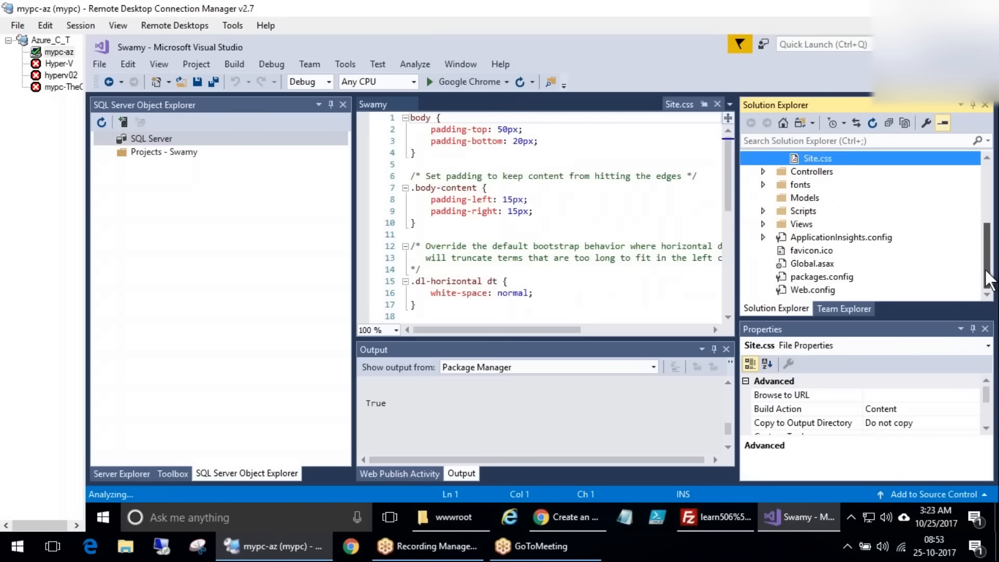
left_click(764, 225)
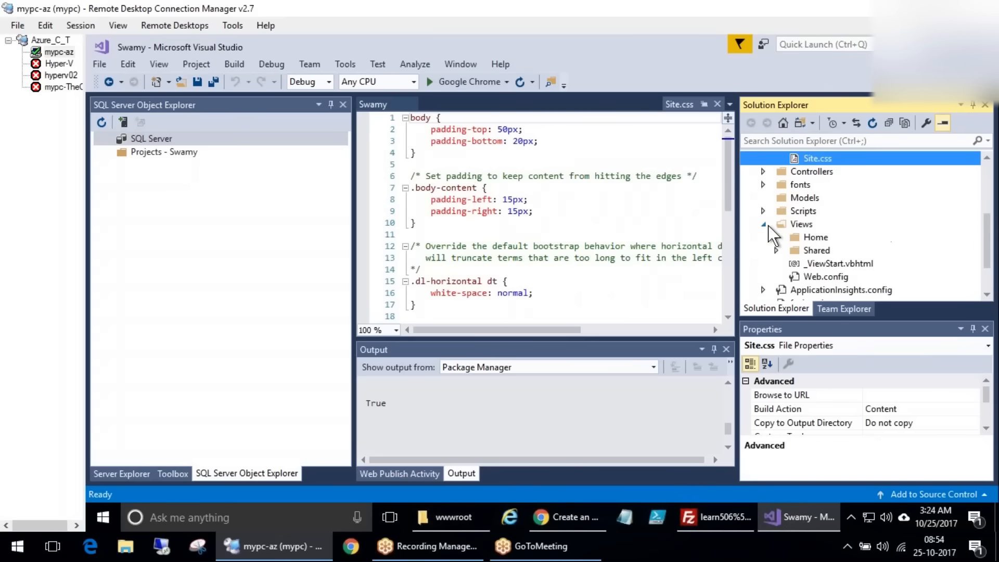
left_click(832, 265)
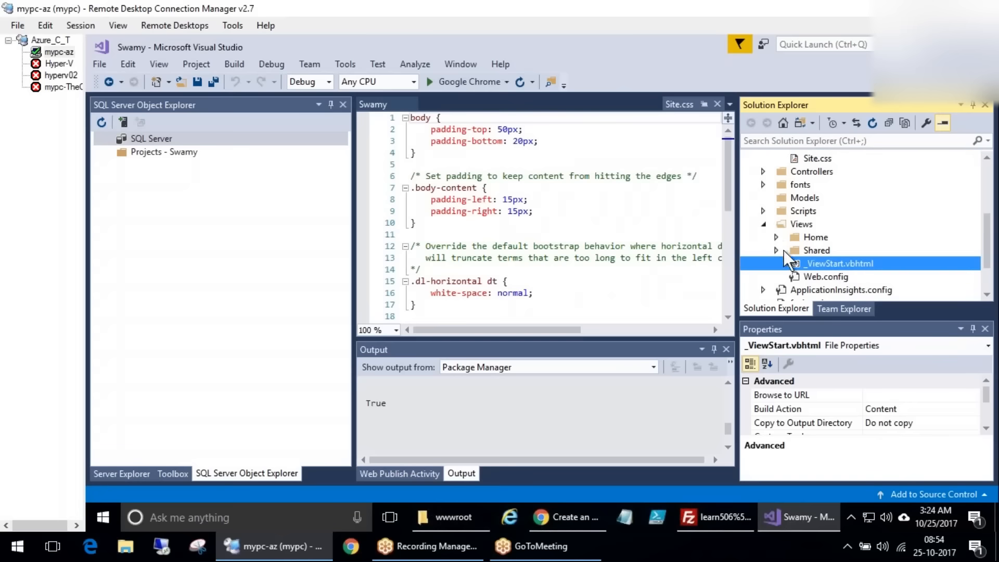
Expand the Home folder under Views and open Index.vbhtml to examine the home page markup
left_click(778, 238)
left_click(778, 237)
left_click(778, 237)
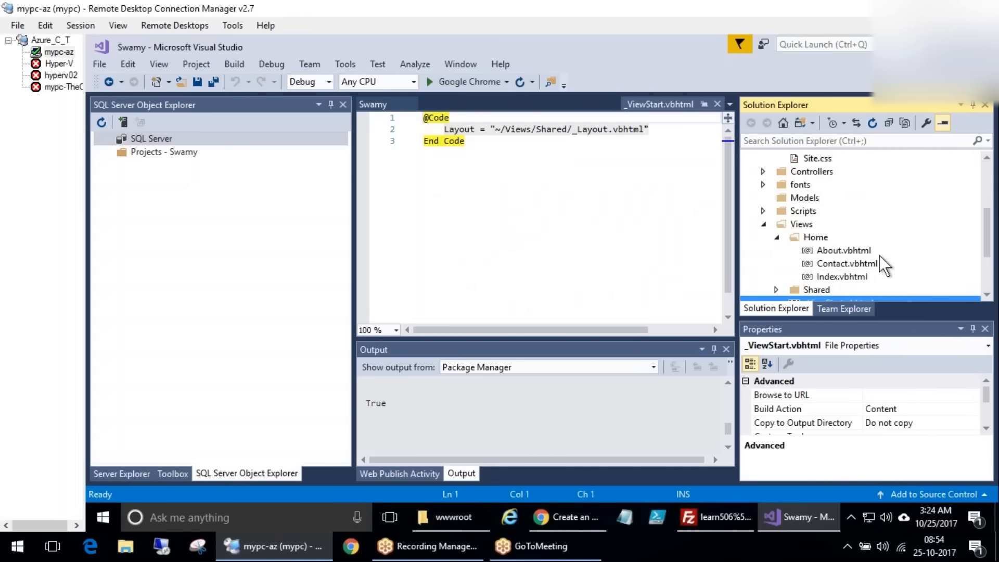
double_click(841, 277)
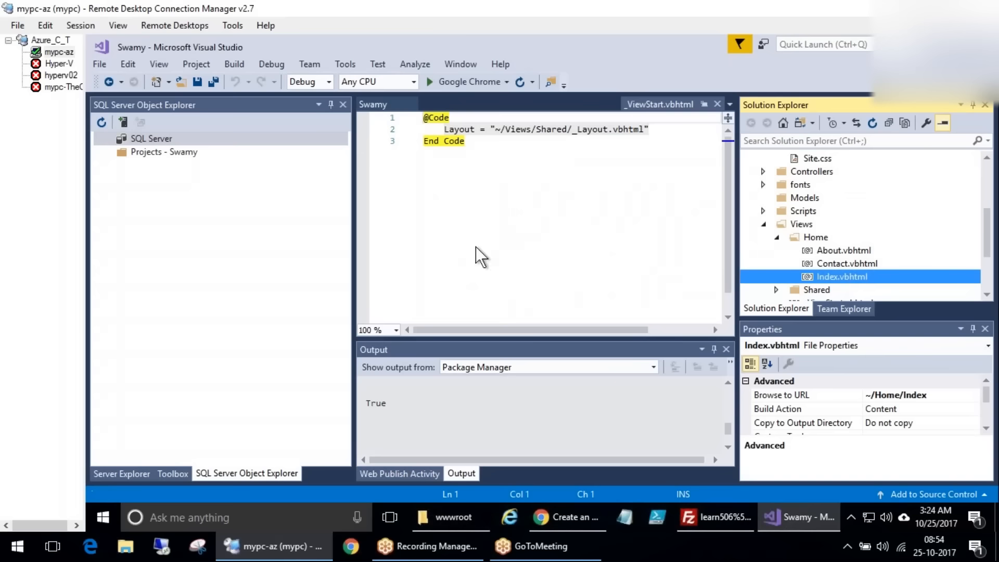
left_click(622, 285)
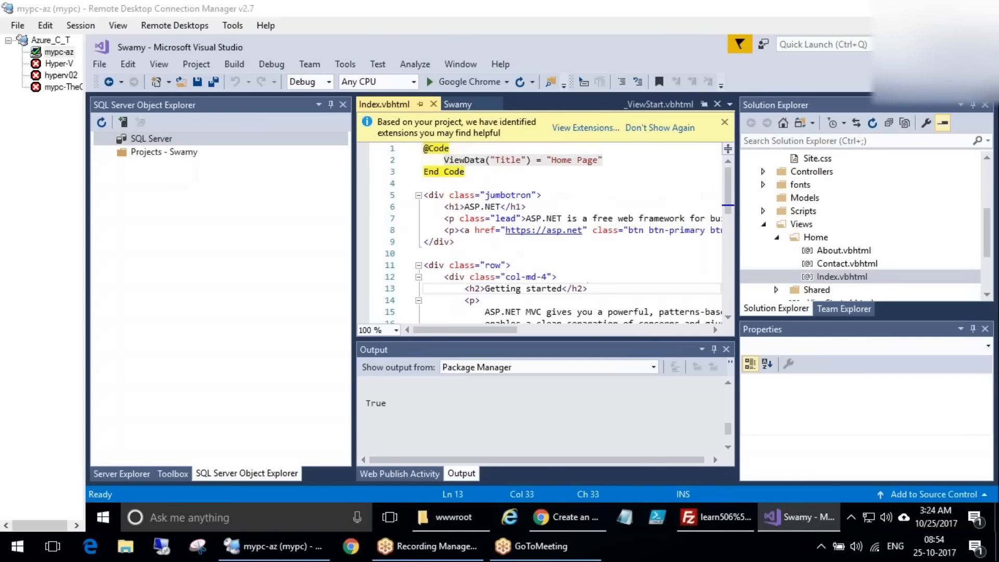
left_click(648, 295)
scroll(648, 294, "down", 1)
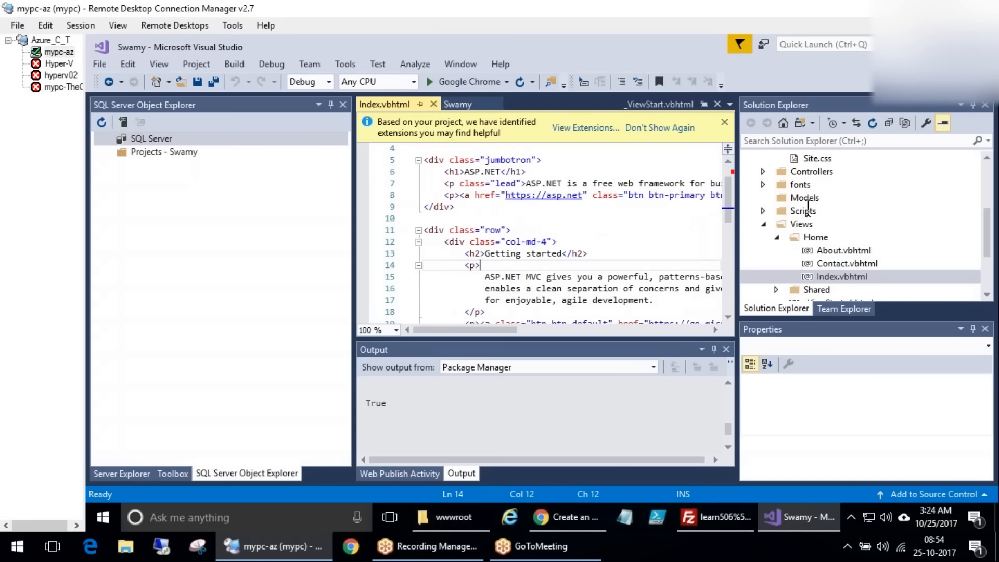
left_click_drag(991, 234, 989, 185)
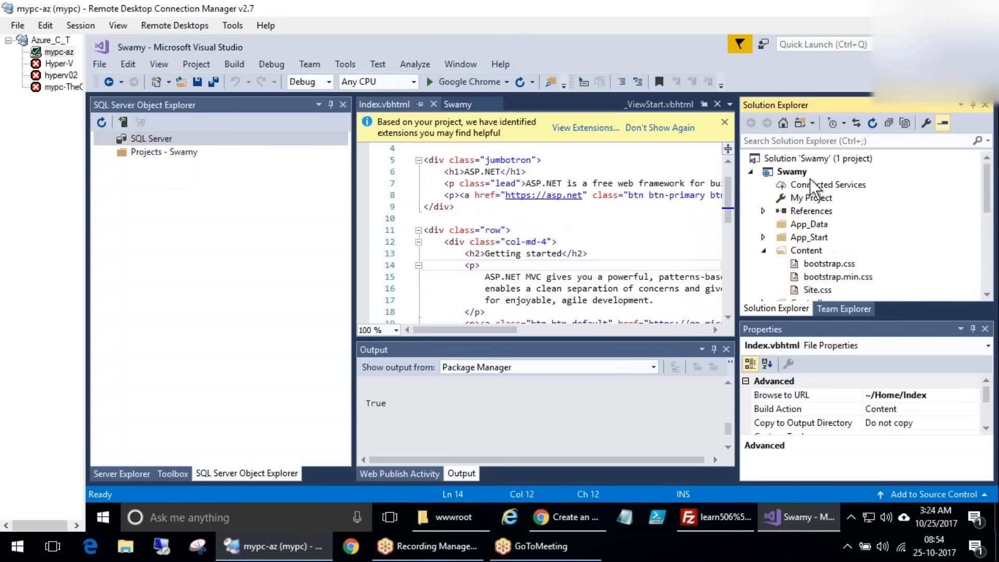
left_click(791, 172)
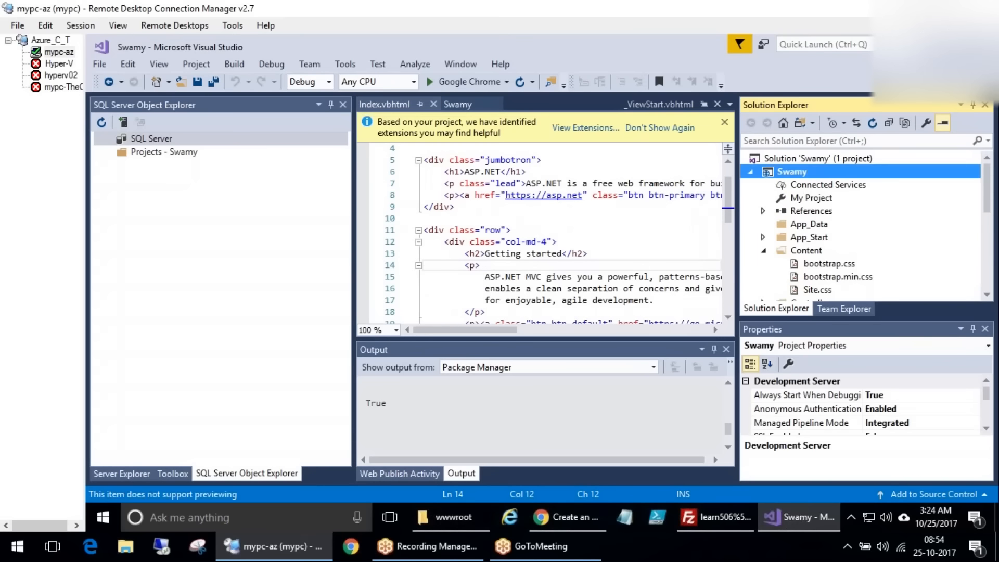
right_click(784, 171)
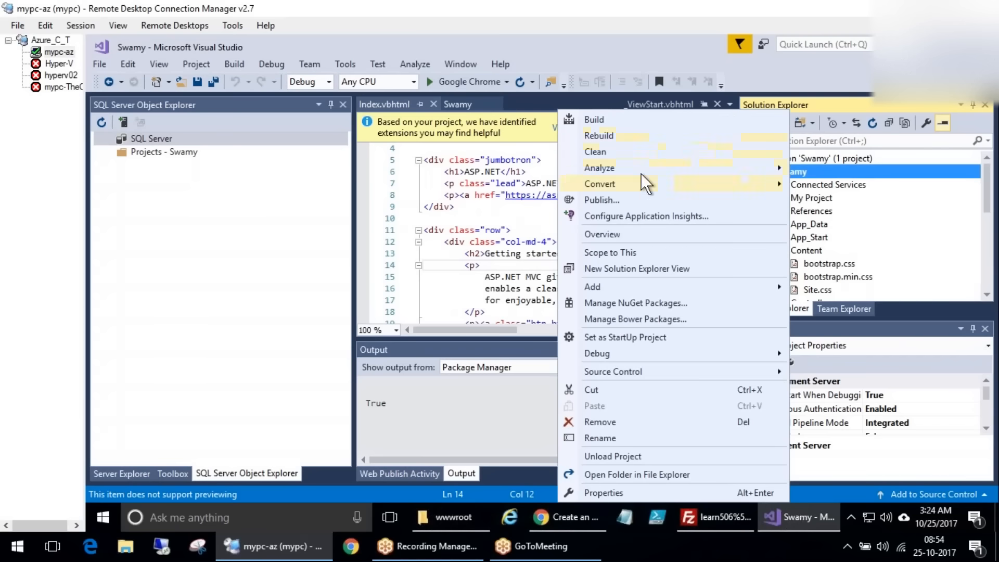
mouse_move(638, 168)
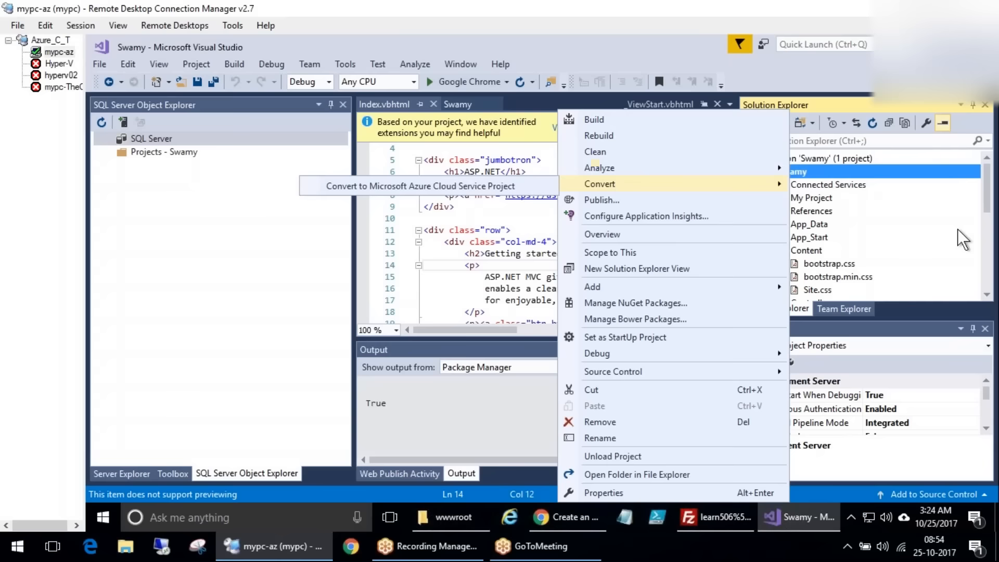
left_click(970, 290)
left_click(819, 160)
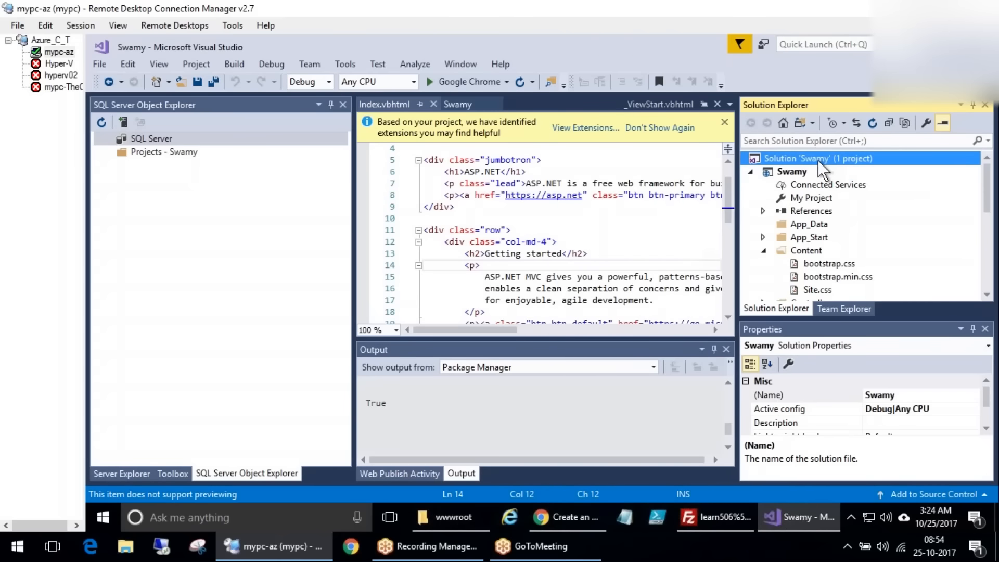
right_click(816, 160)
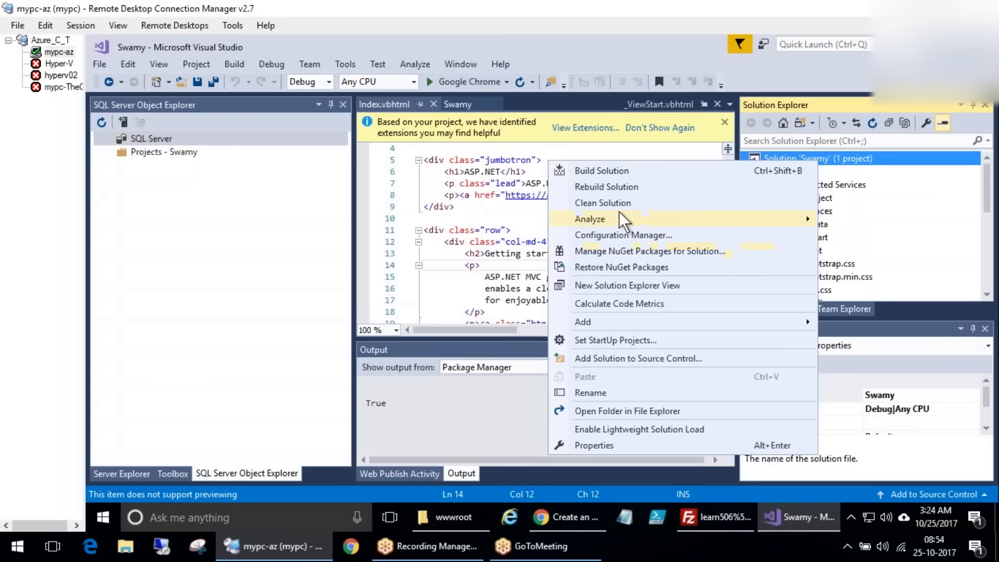
mouse_move(620, 212)
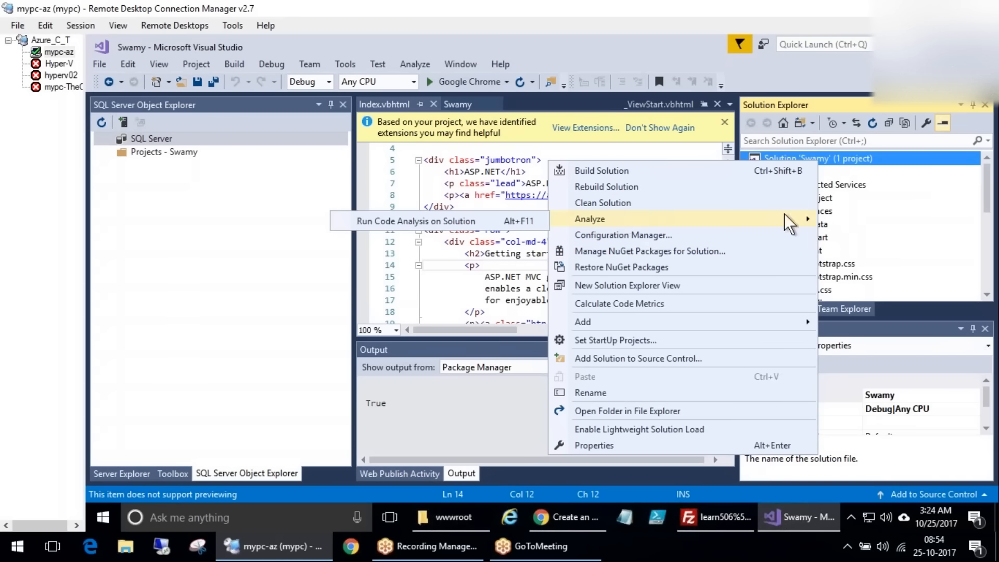
left_click(841, 191)
Select the web project in the solution tree and collapse its Content folder
left_click(788, 172)
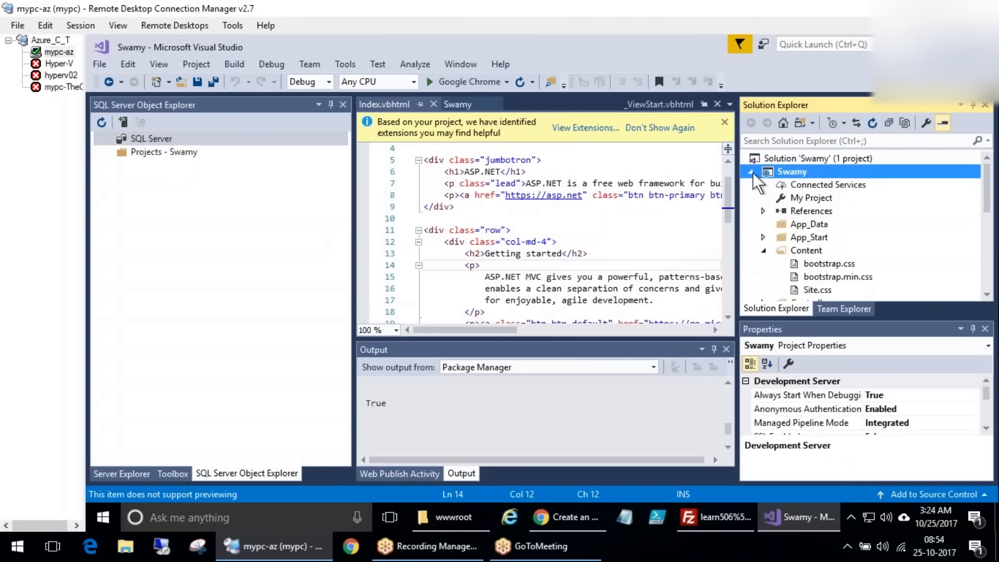
scroll(753, 180, "down", 1)
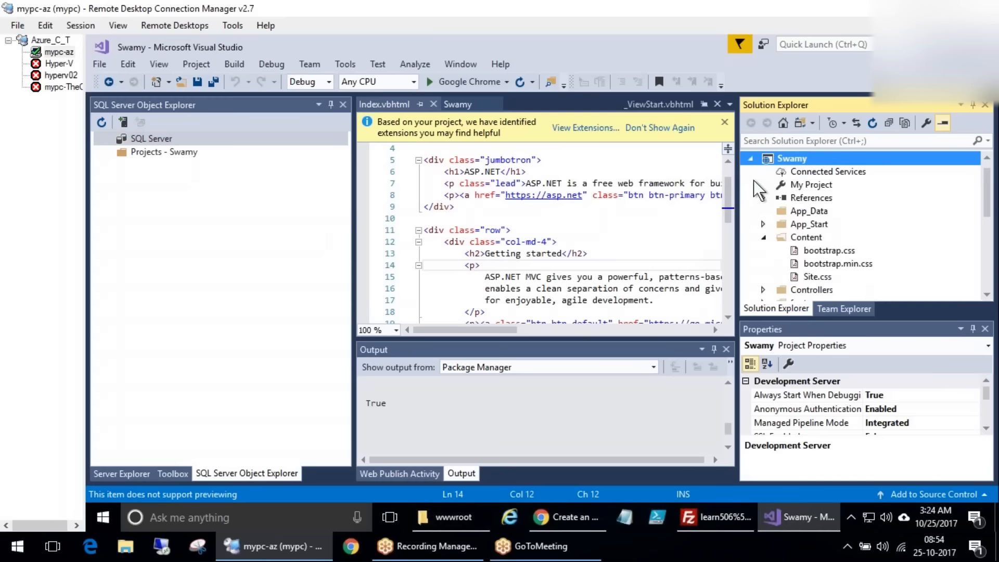
left_click(762, 234)
Review the project's build, debug and publish commands, and build the whole solution
right_click(804, 159)
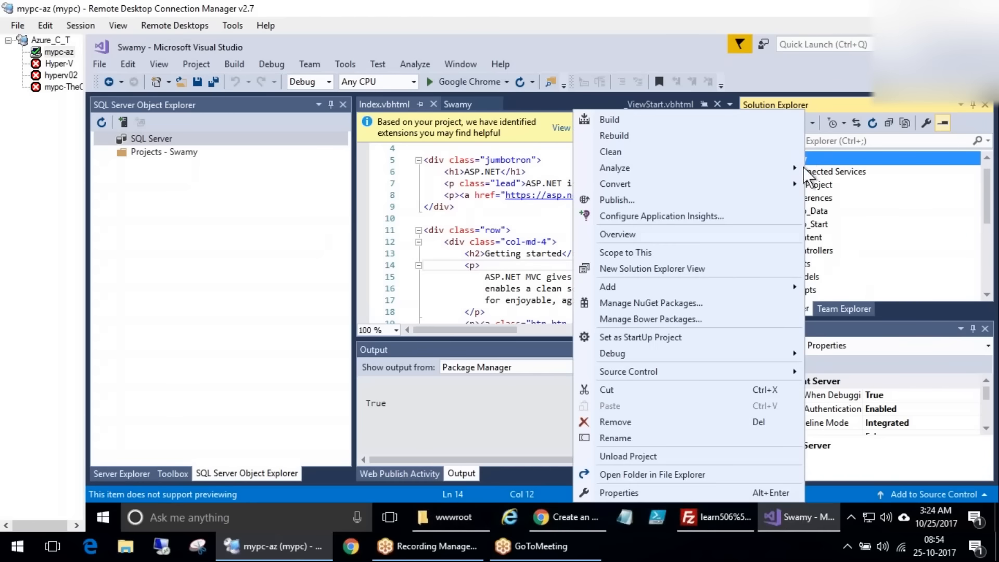
mouse_move(694, 180)
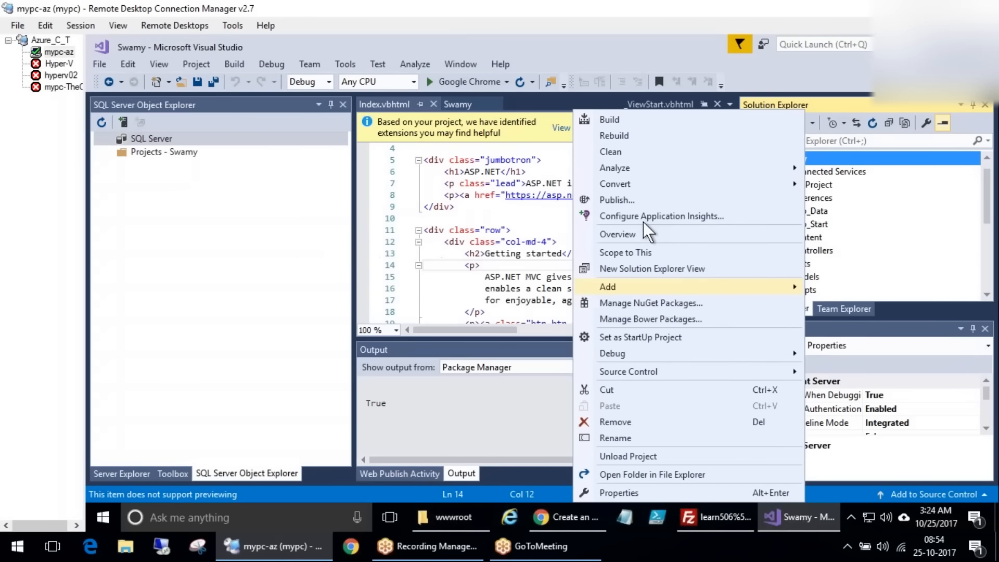
mouse_move(642, 346)
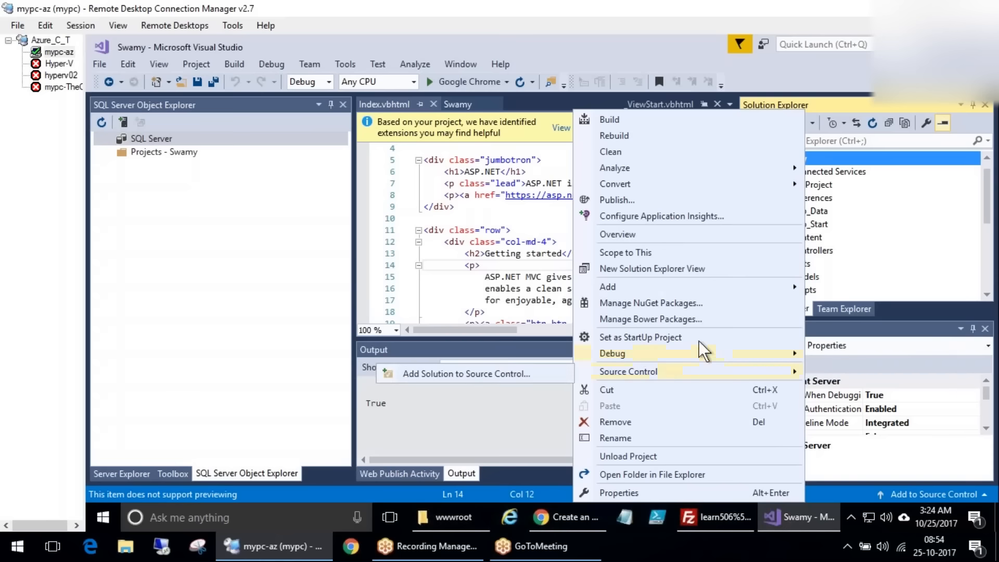
left_click(236, 64)
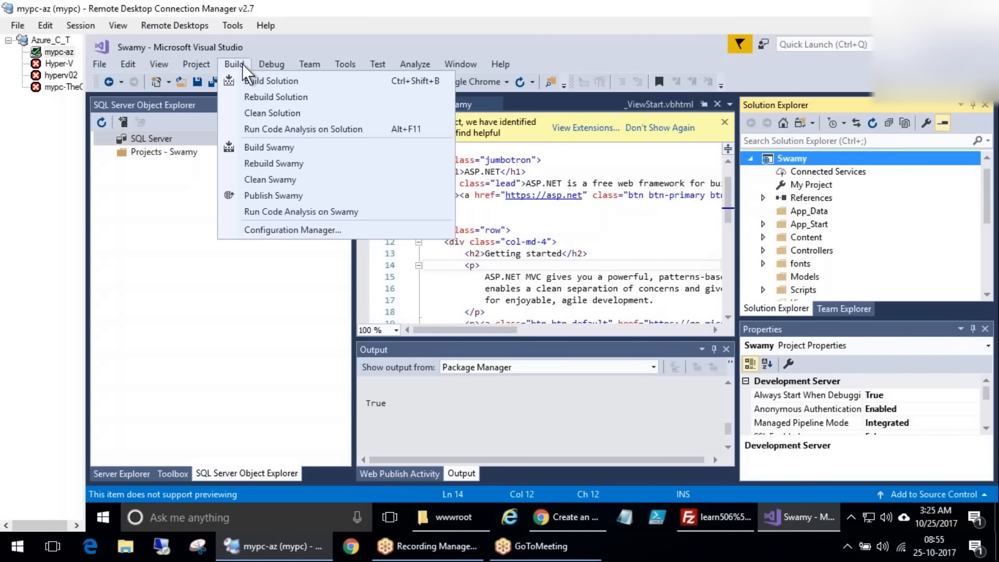
mouse_move(269, 64)
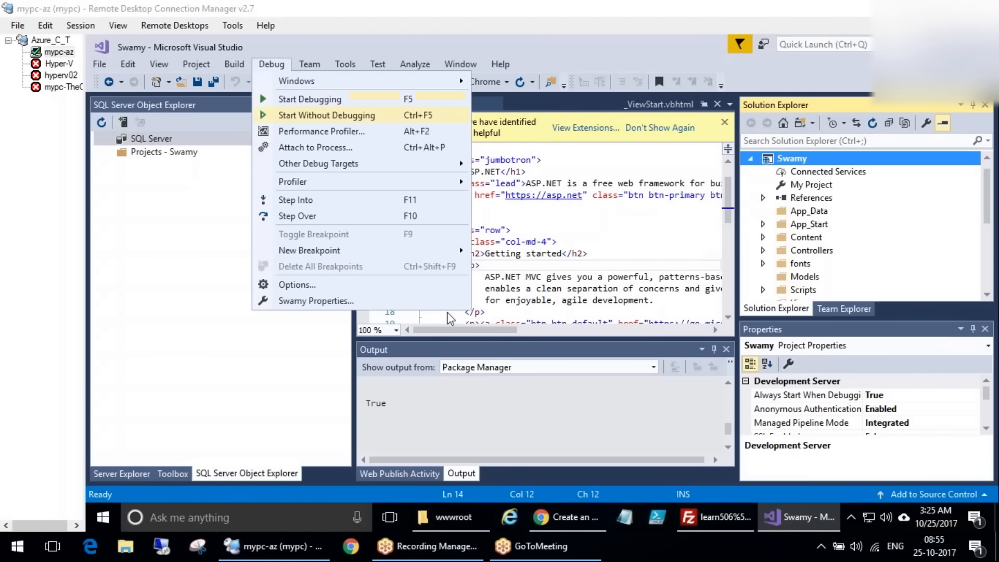
left_click(242, 63)
left_click(241, 64)
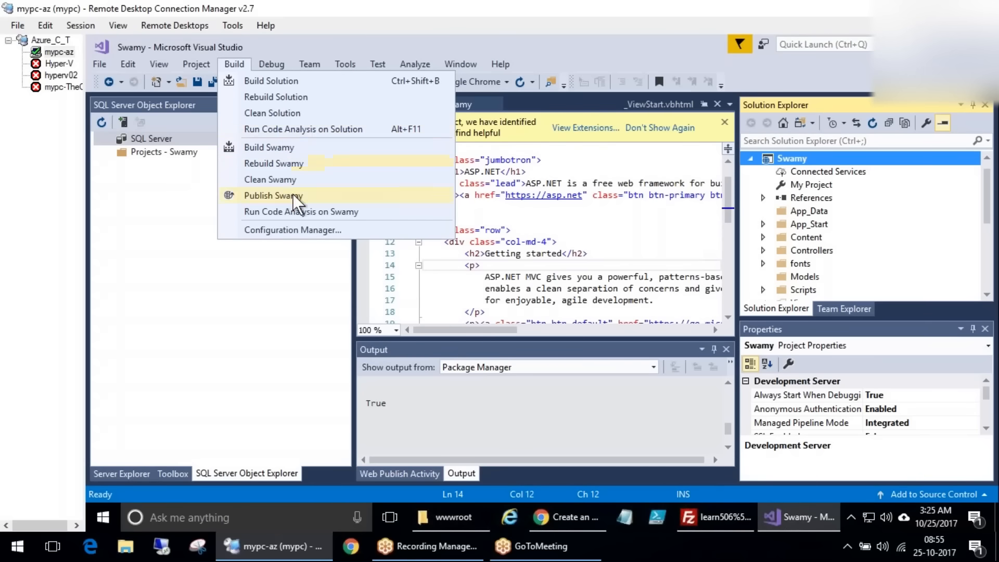
left_click(292, 80)
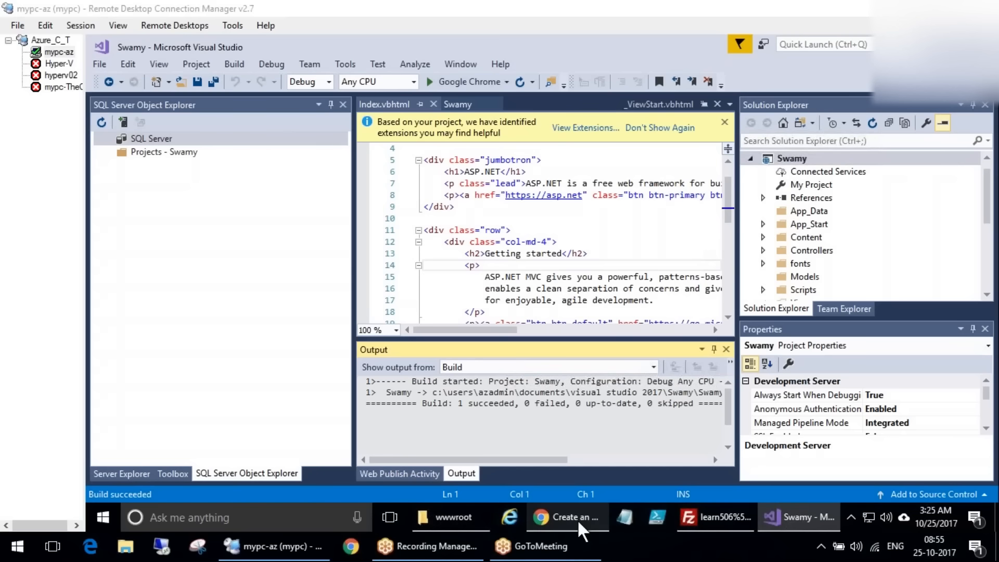
Permanently dismiss the suggestion about helpful extensions for the project
mouse_move(576, 520)
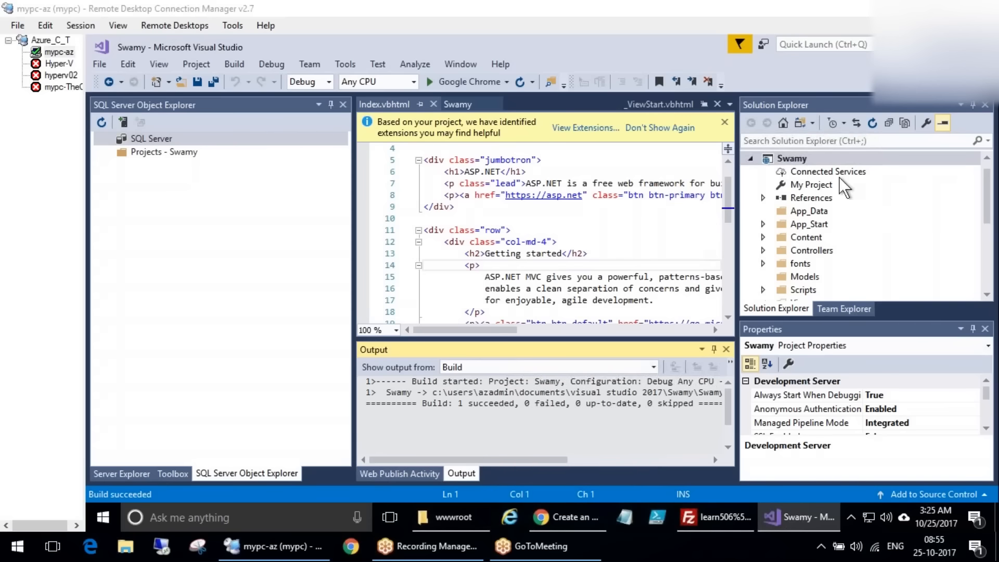
right_click(809, 158)
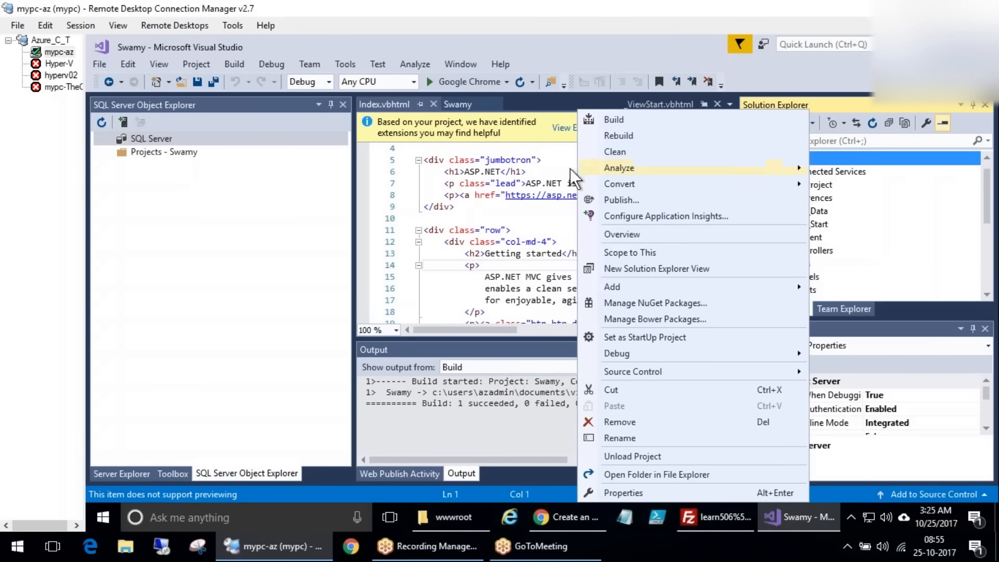
left_click(362, 231)
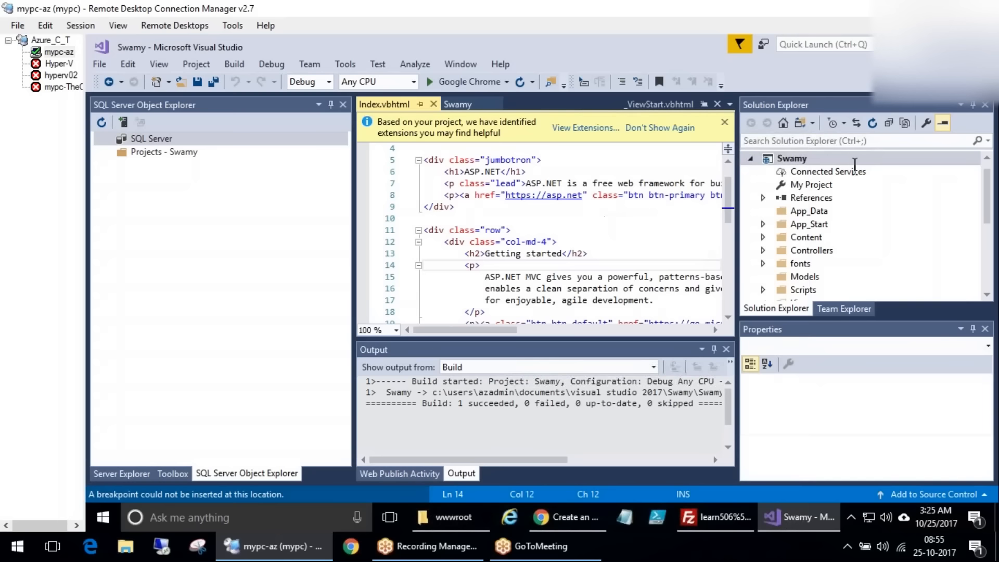
left_click(683, 127)
Review the web project's available commands, including its Debug options, and look over the markup in Index.vbhtml
left_click(840, 160)
right_click(841, 159)
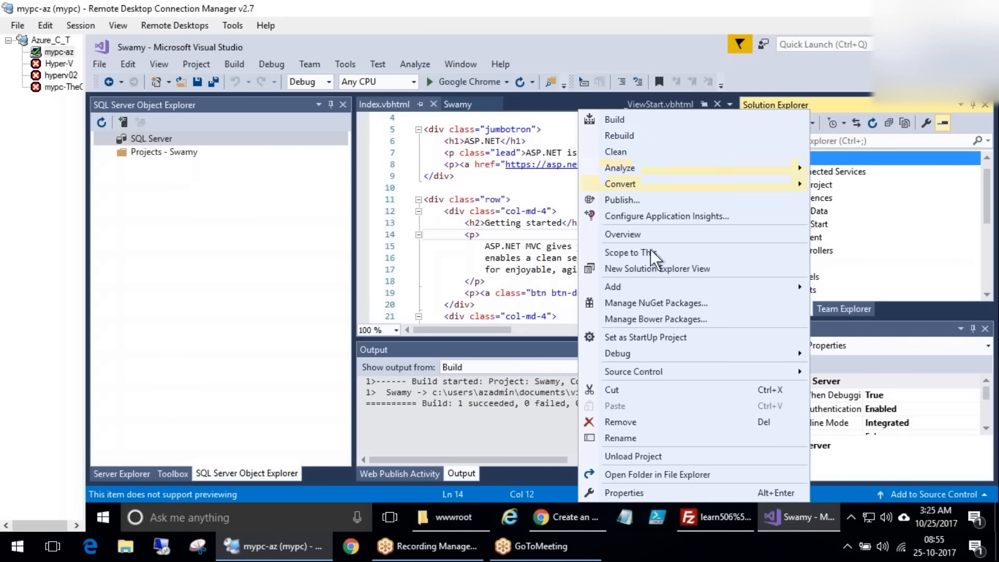
mouse_move(640, 352)
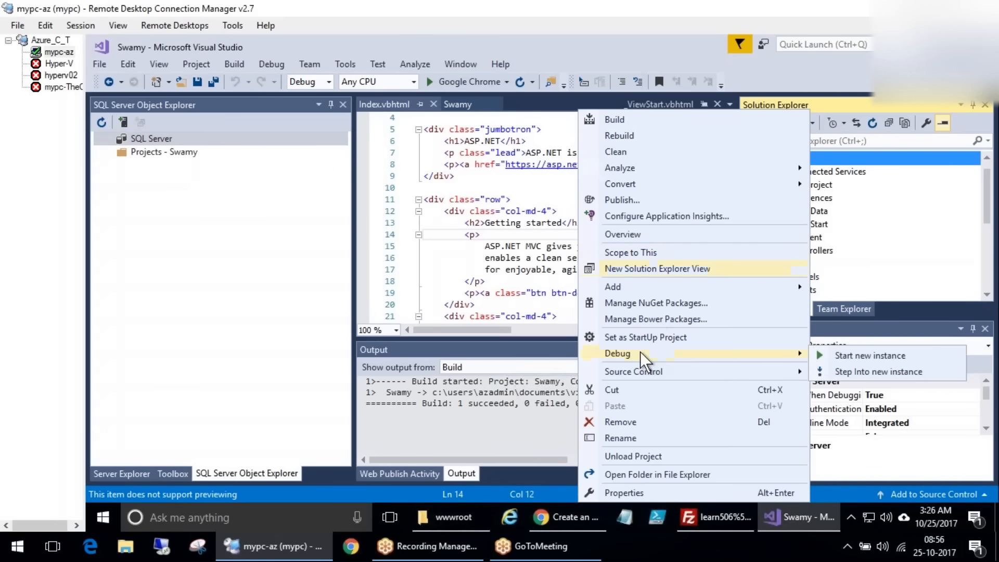
left_click(485, 211)
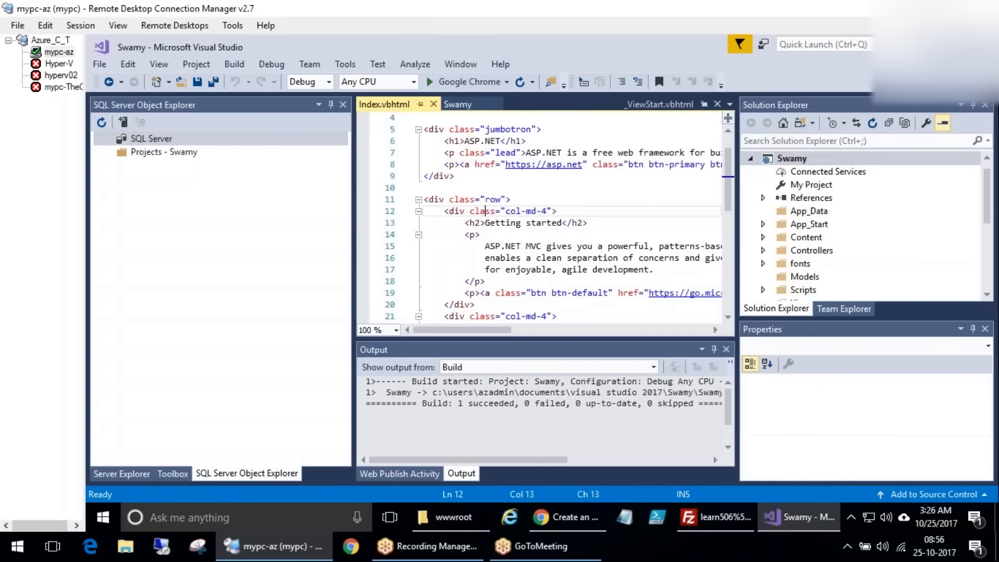
scroll(571, 259, "down", 2)
scroll(570, 258, "down", 1)
scroll(571, 258, "up", 4)
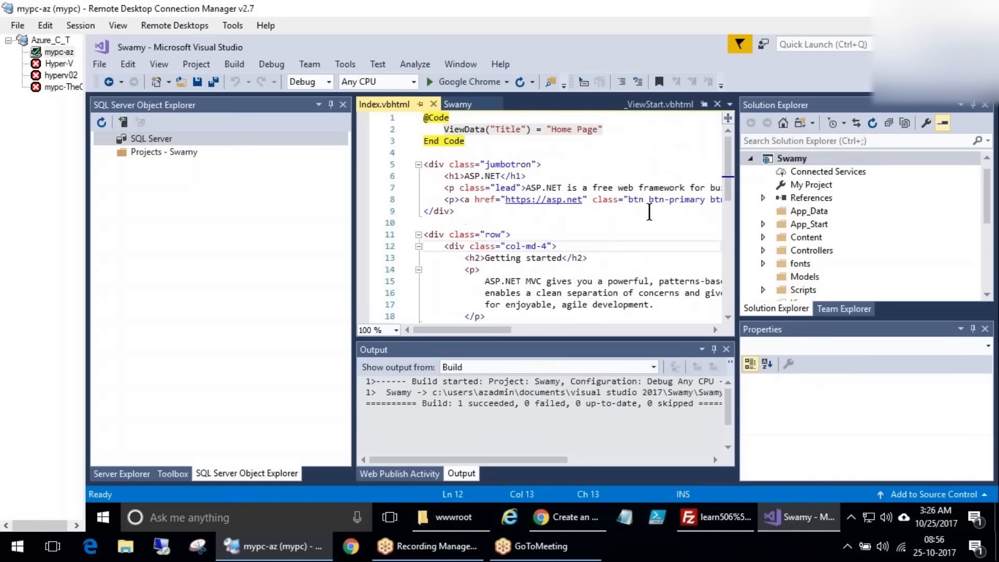
left_click(620, 154)
Collapse the "row" div in Index.vbhtml and keep the previewed _ViewStart.vbhtml open as a regular document
right_click(796, 158)
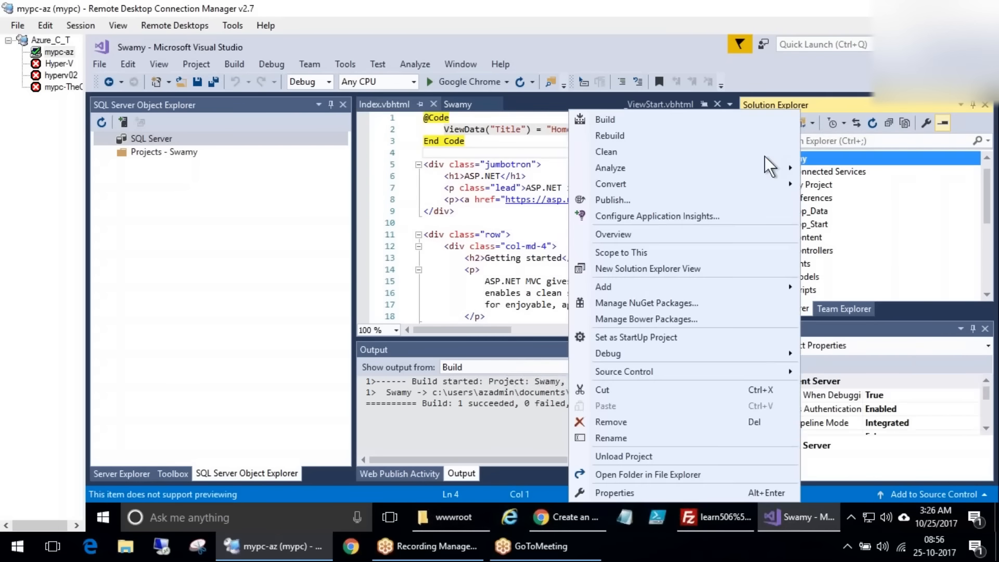
left_click(418, 234)
left_click(703, 104)
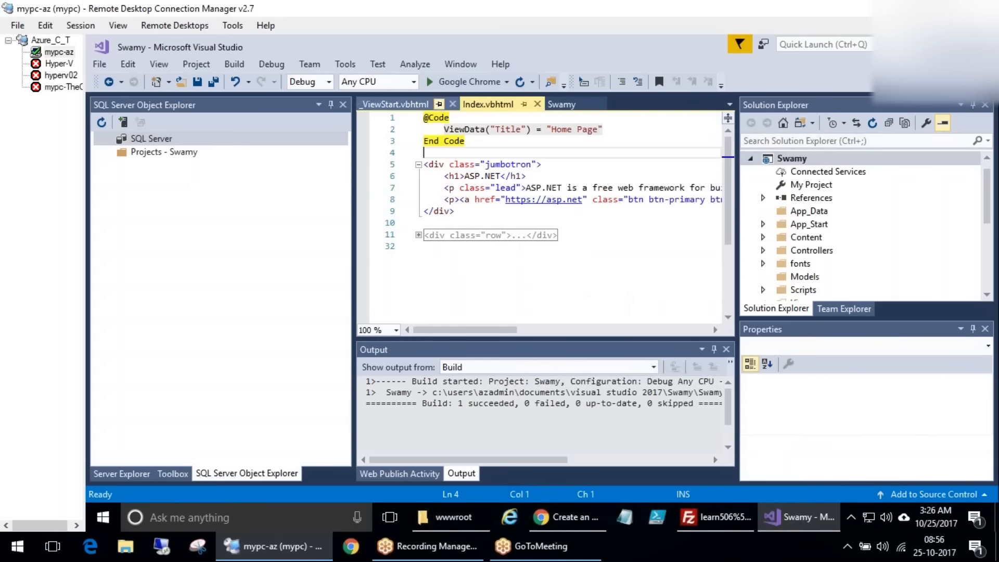
right_click(797, 158)
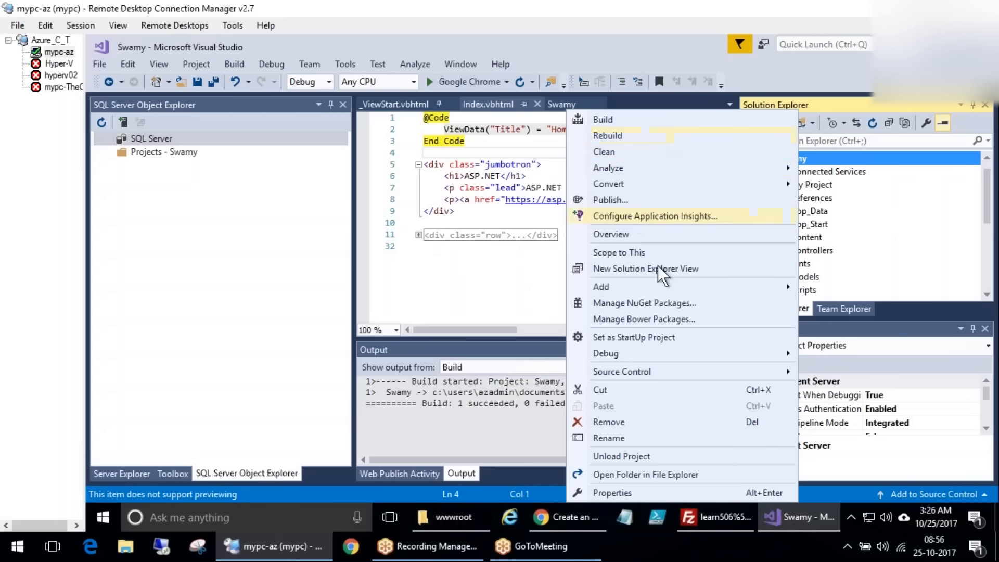
left_click(470, 267)
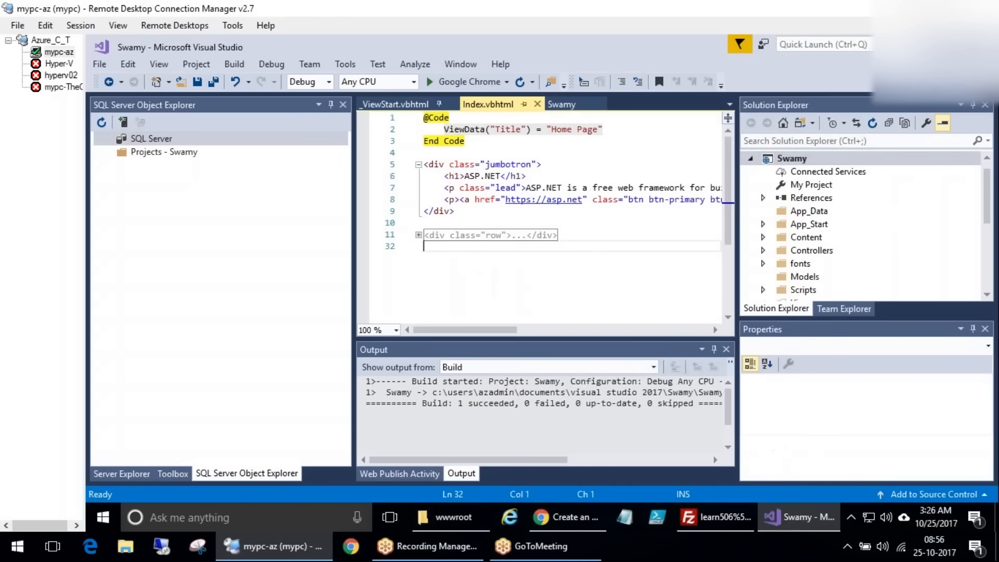
Switch to Chrome and skim the .NET quickstart from its publishing instructions down to the page's comments
left_click(585, 516)
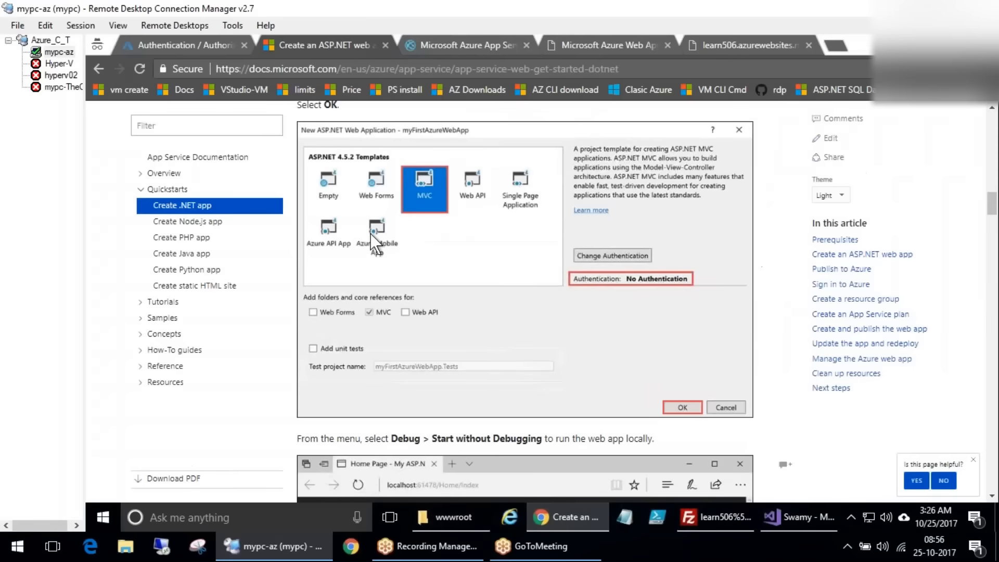
scroll(619, 385, "down", 10)
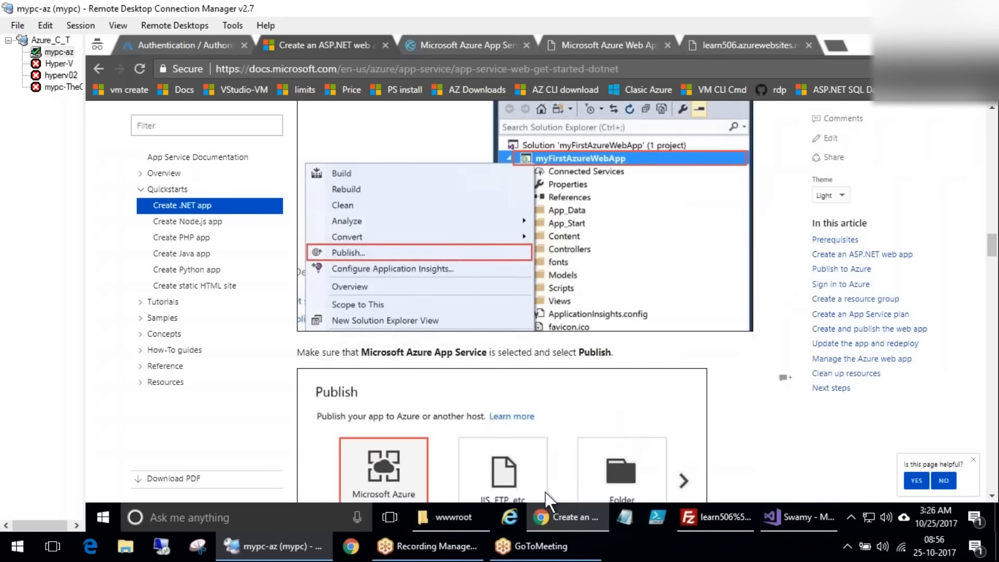
scroll(532, 412, "down", 4)
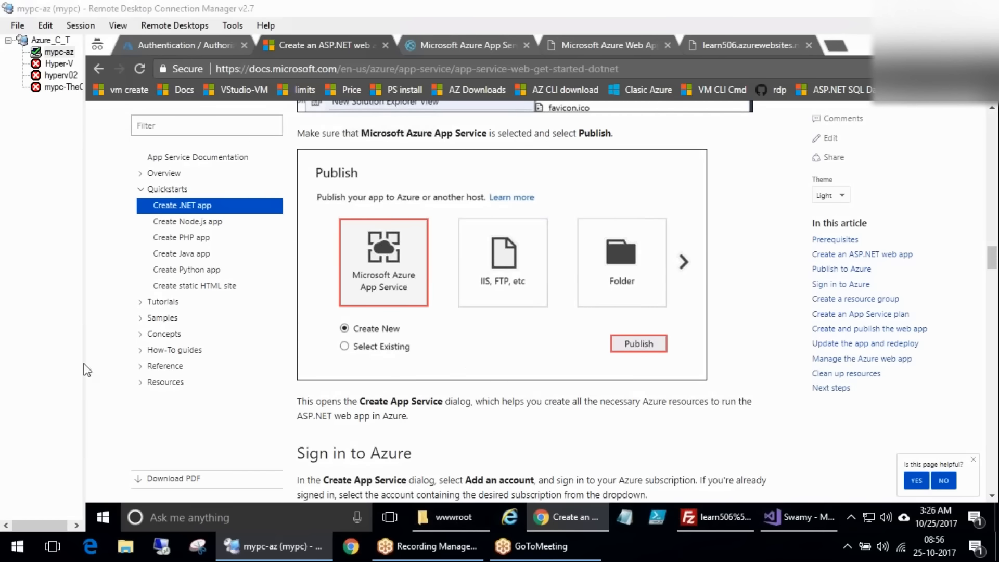
scroll(832, 396, "down", 8)
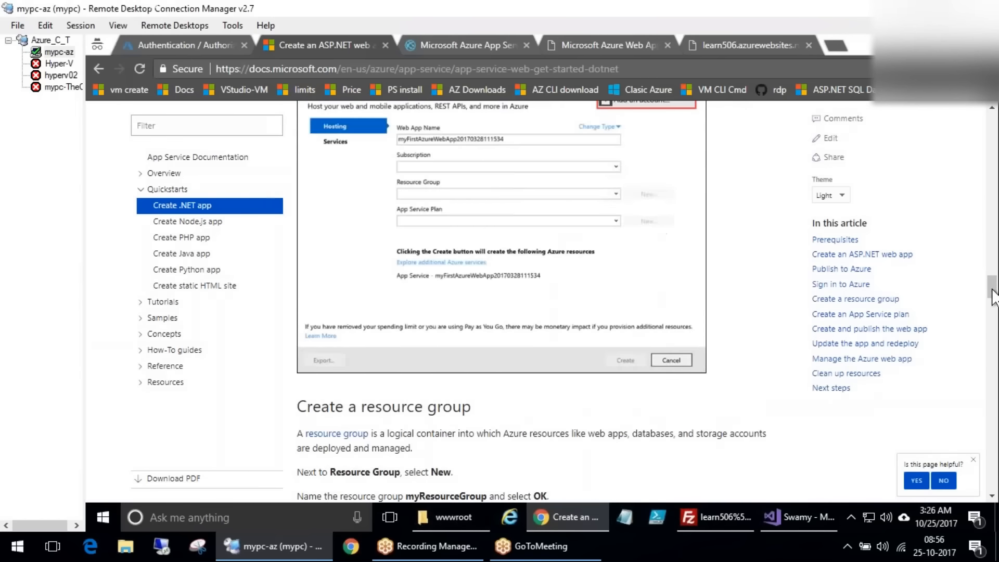
left_click(990, 471)
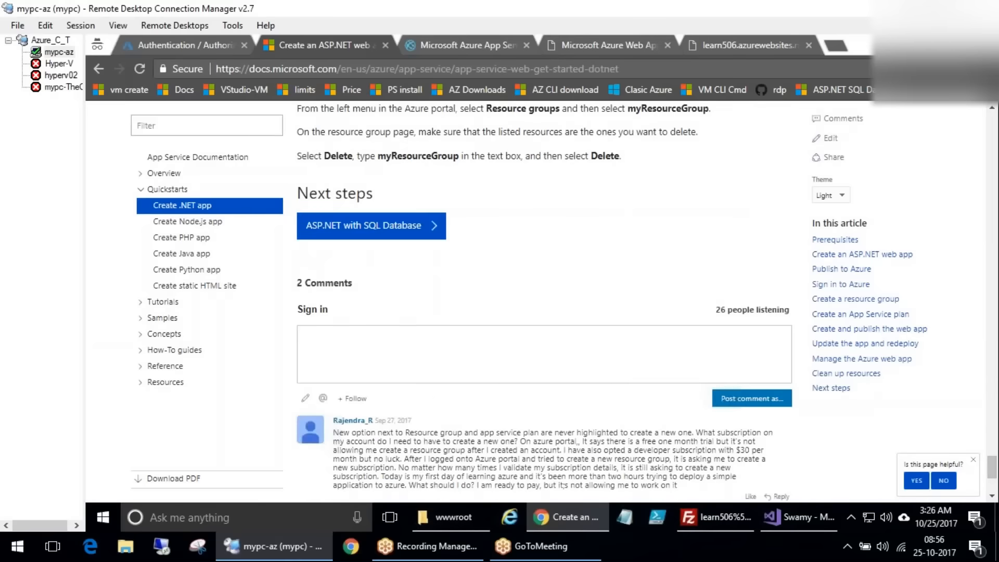
scroll(525, 301, "up", 7)
scroll(525, 301, "down", 10)
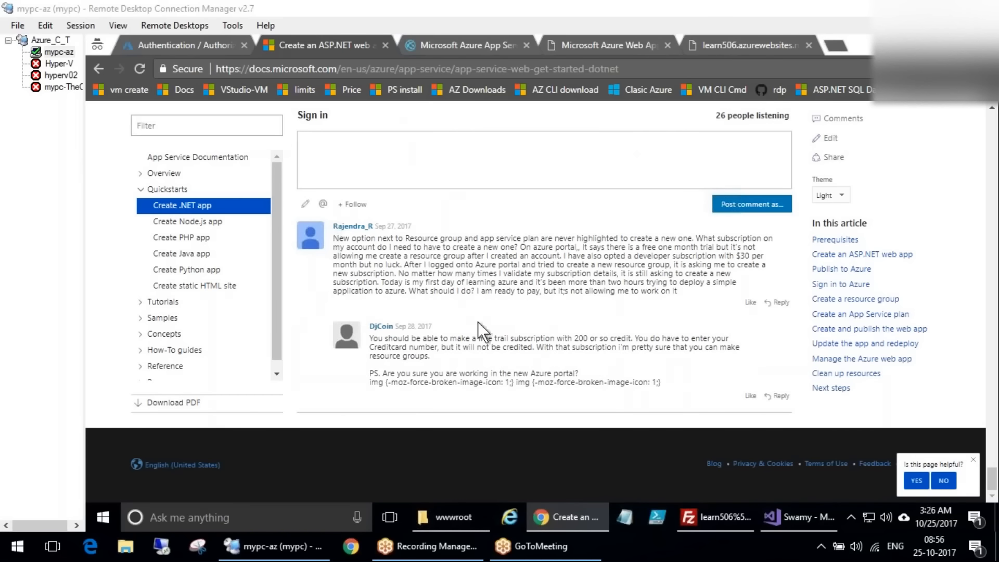
Expand the App with DB tutorials in the App Service documentation and open the .NET with SQL DB tutorial in a new browser tab
left_click(156, 302)
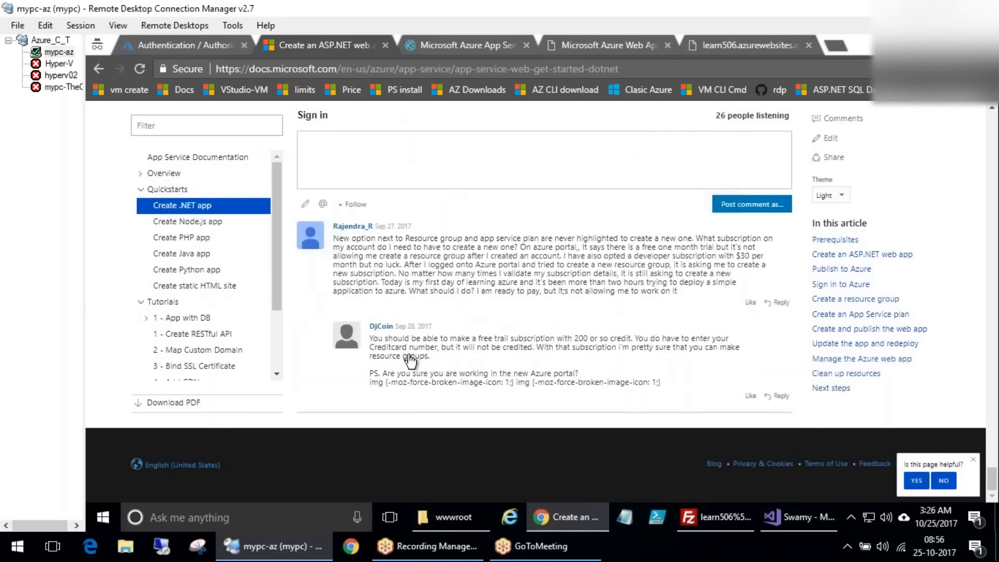
left_click(199, 319)
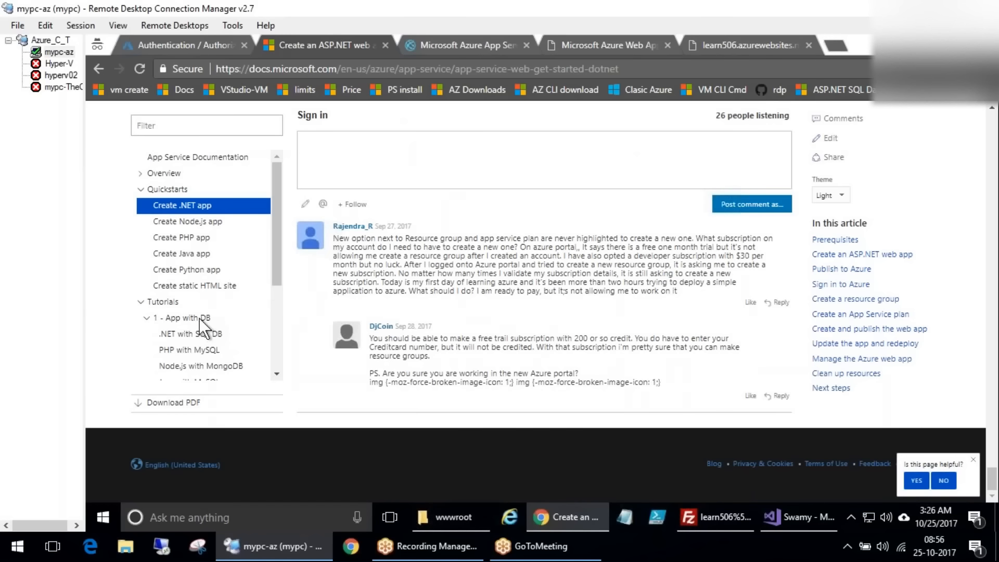
left_click(198, 317)
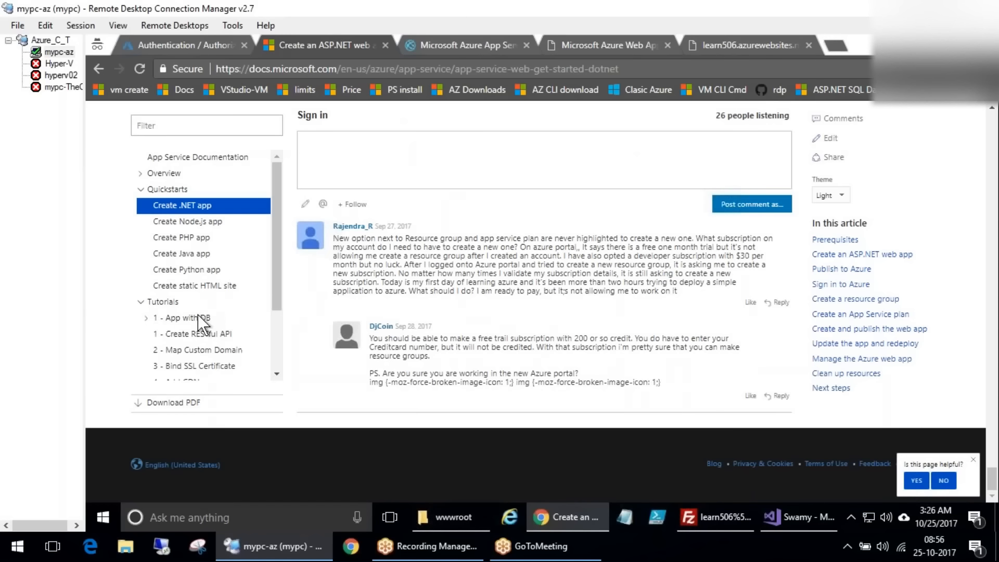
right_click(182, 319)
left_click(167, 320)
left_click(157, 320)
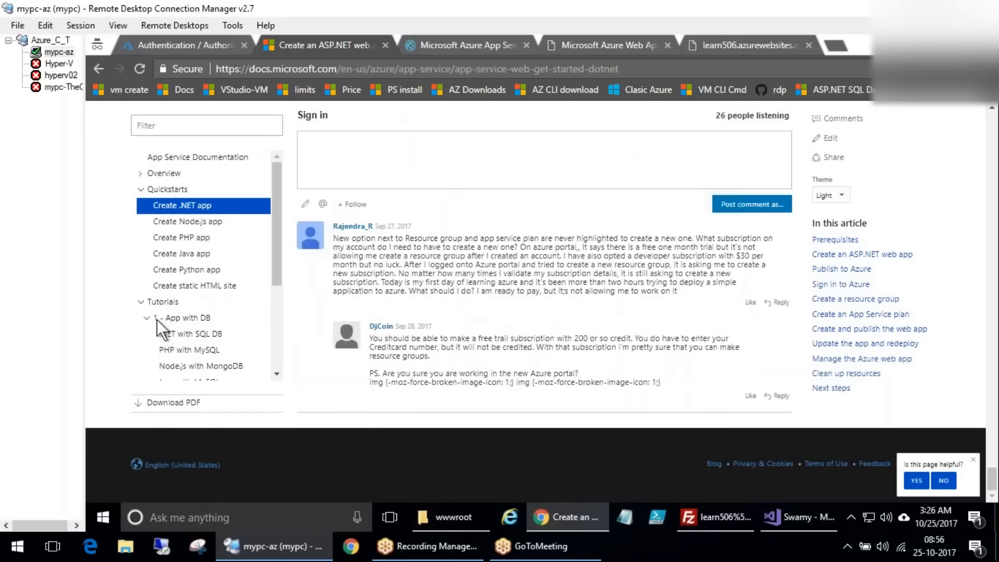
middle_click(194, 337)
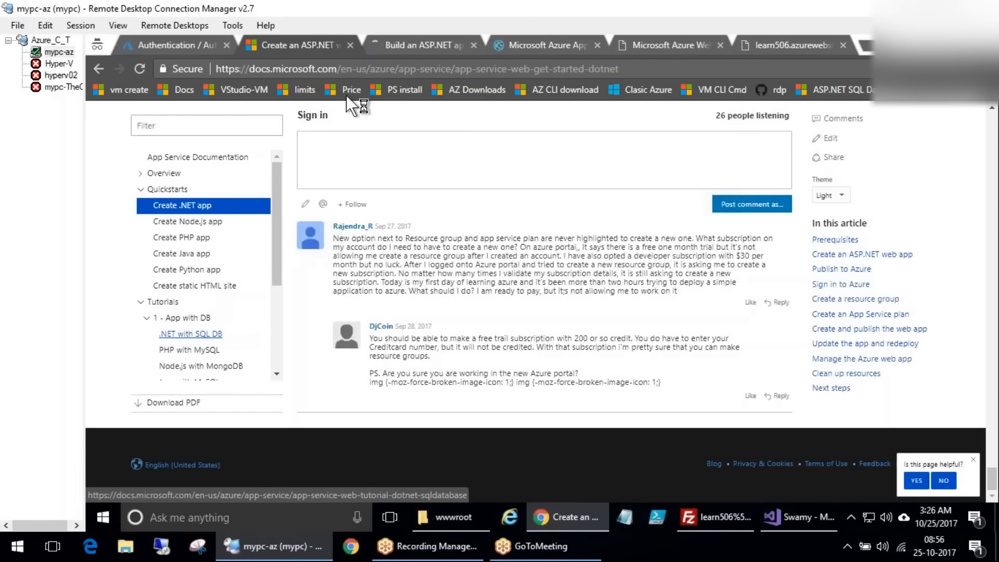
key("ctrl+Tab")
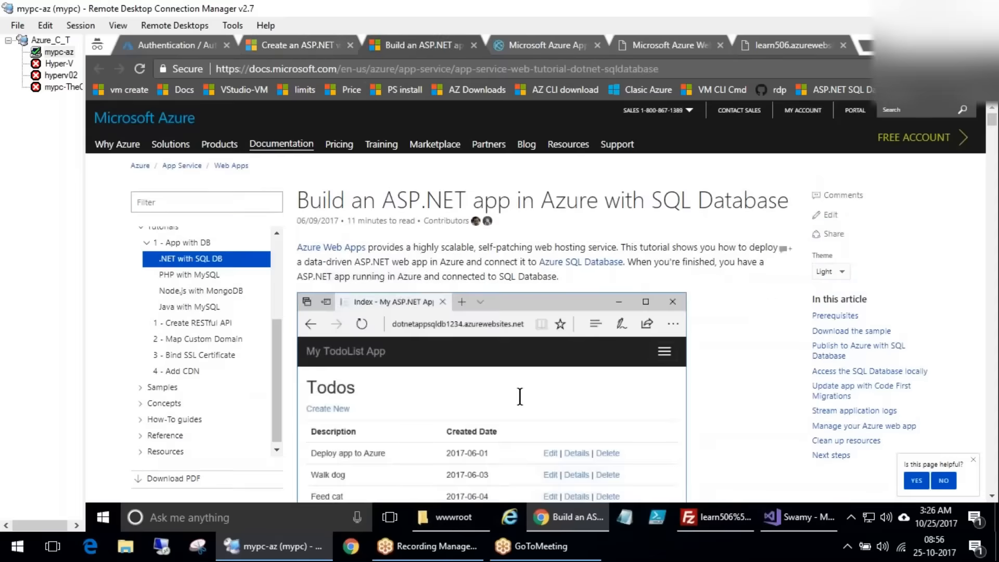
Skim the SQL Database tutorial's sections on creating the App Service and database, Code First Migrations, log streaming and managing the web app
scroll(520, 397, "down", 20)
scroll(520, 397, "up", 1)
scroll(573, 455, "down", 15)
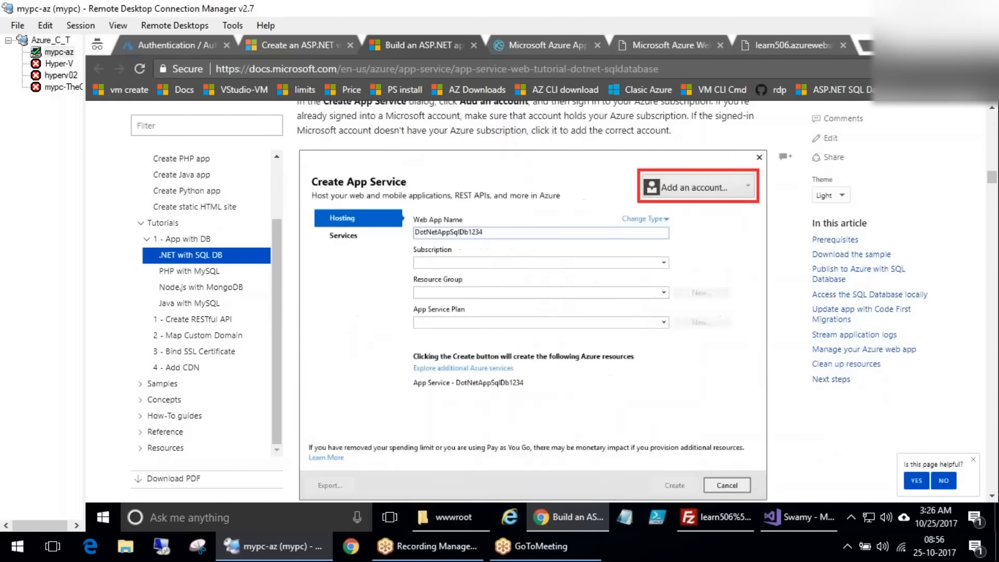
scroll(573, 455, "down", 15)
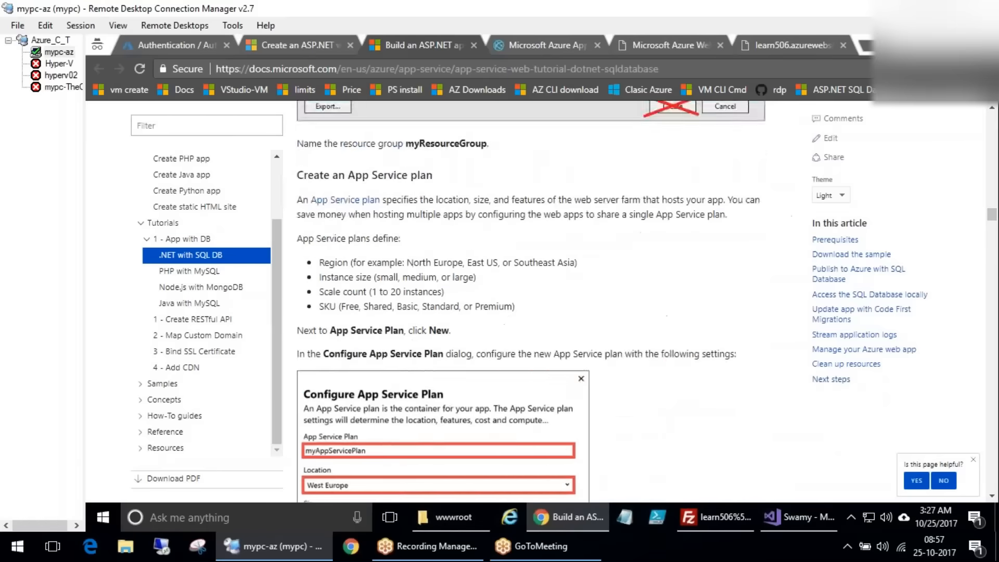
scroll(522, 386, "down", 10)
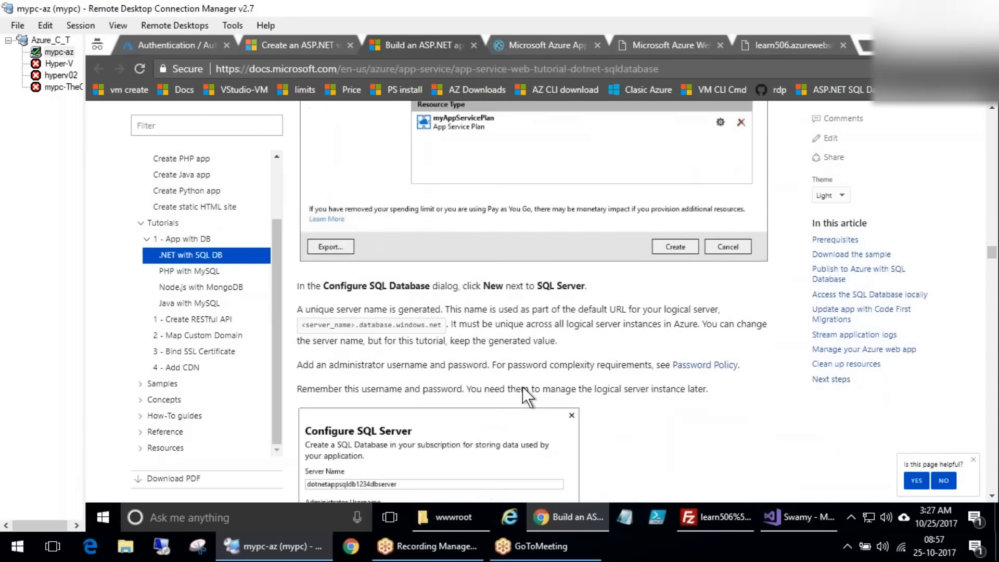
scroll(579, 356, "down", 15)
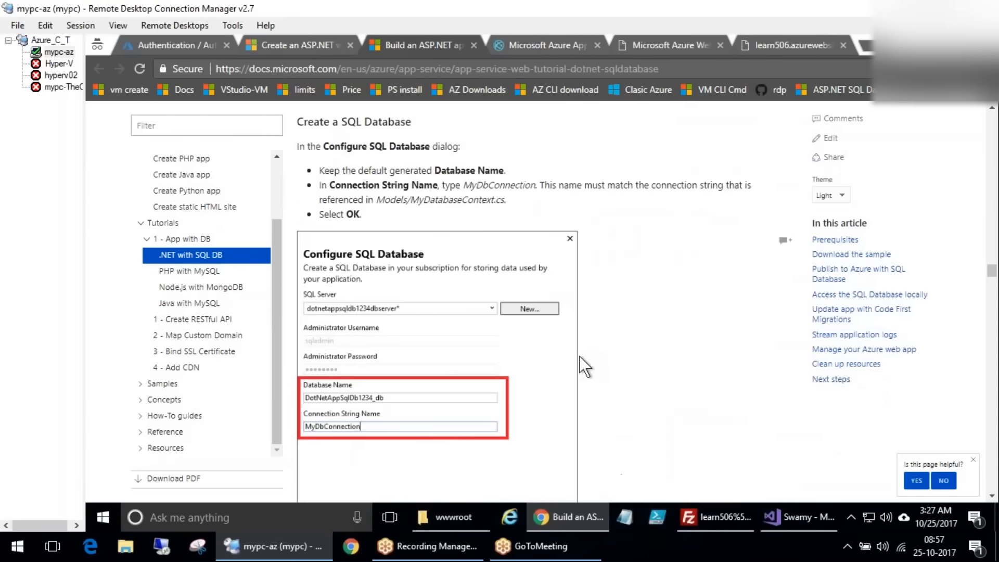
scroll(589, 372, "down", 15)
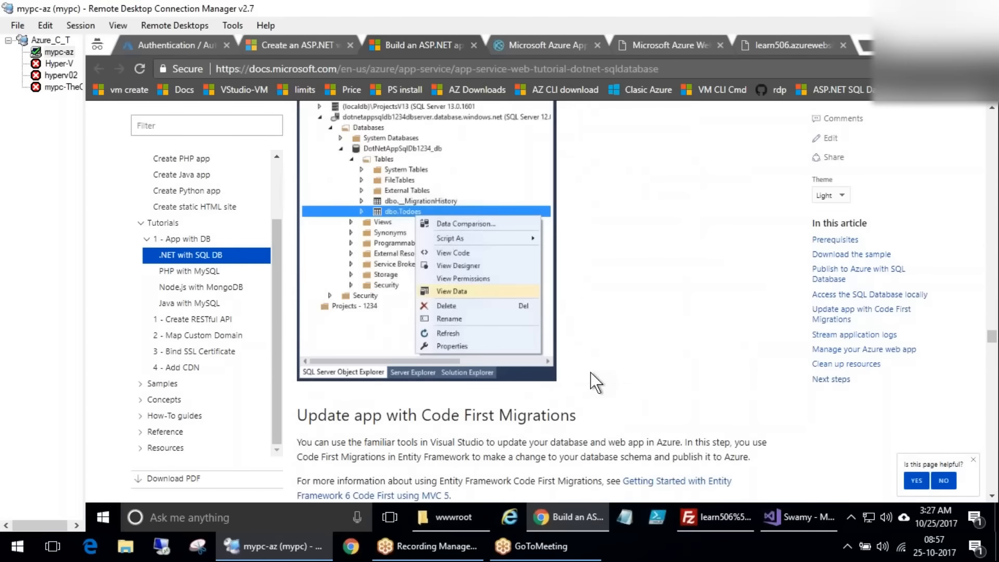
scroll(591, 372, "down", 15)
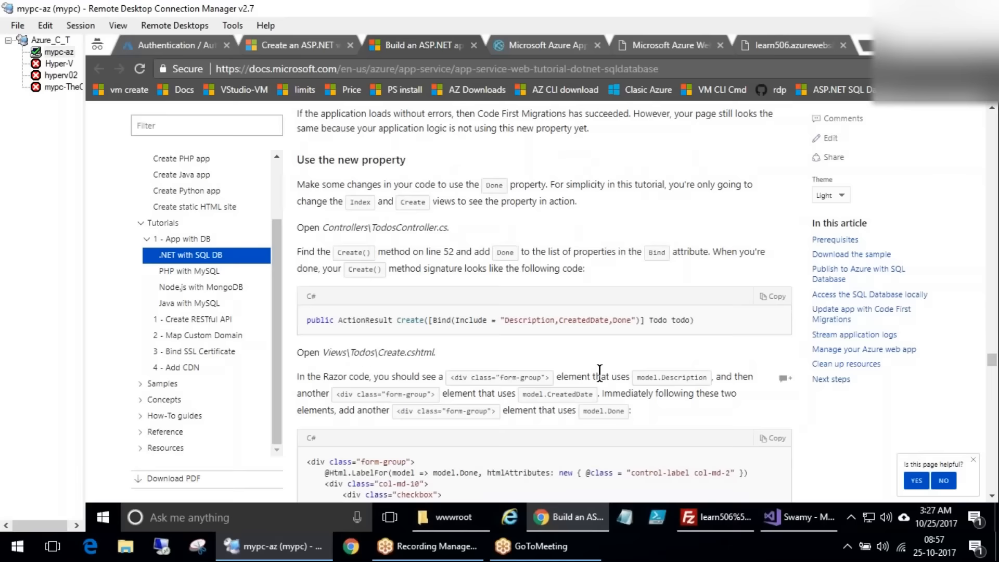
scroll(603, 373, "down", 15)
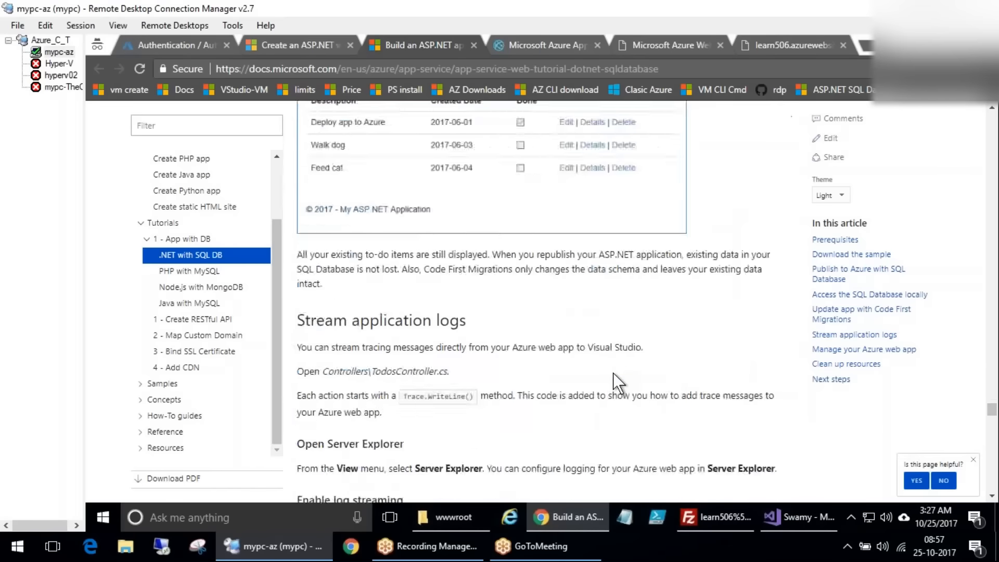
scroll(613, 373, "down", 15)
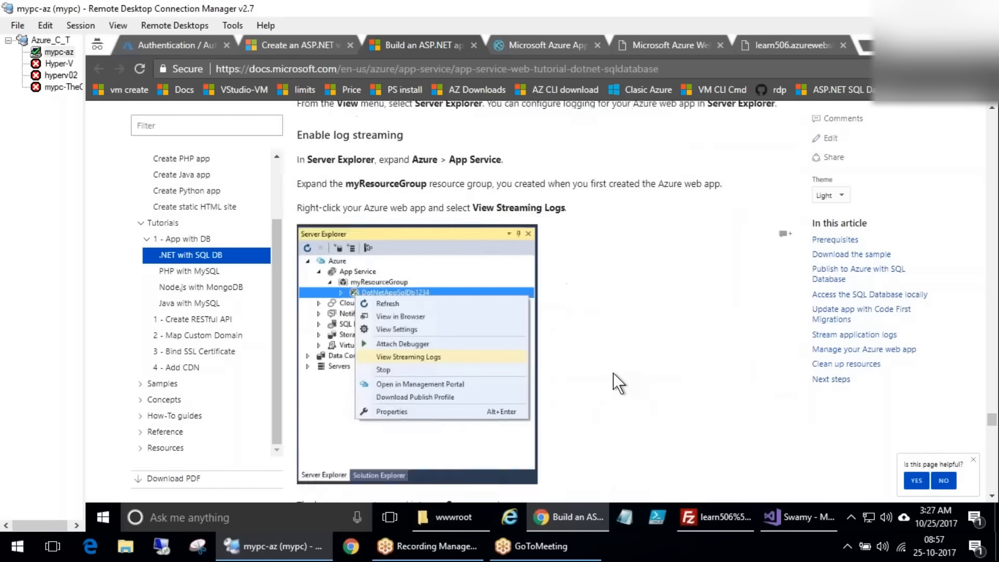
scroll(613, 372, "down", 10)
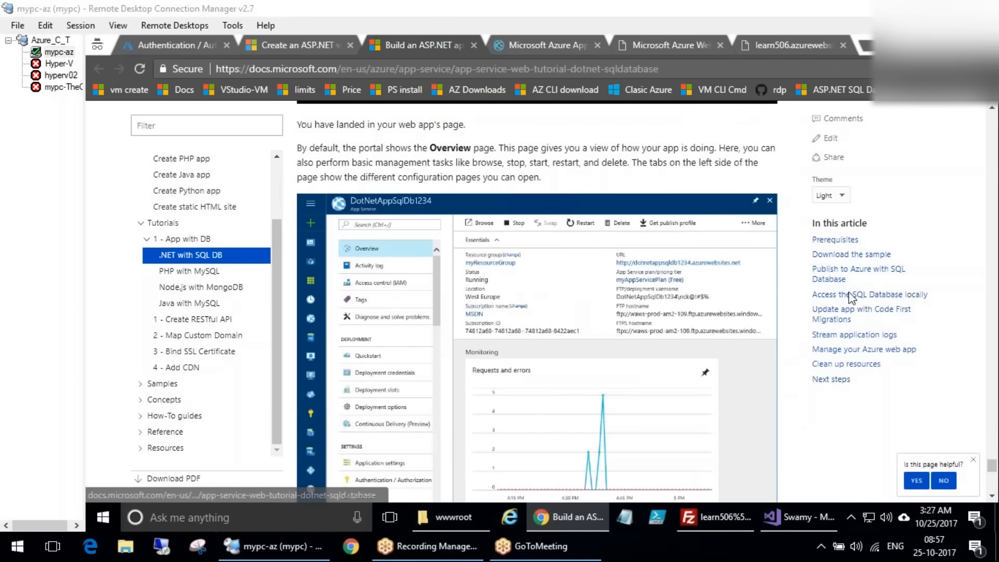
scroll(988, 476, "down", 1)
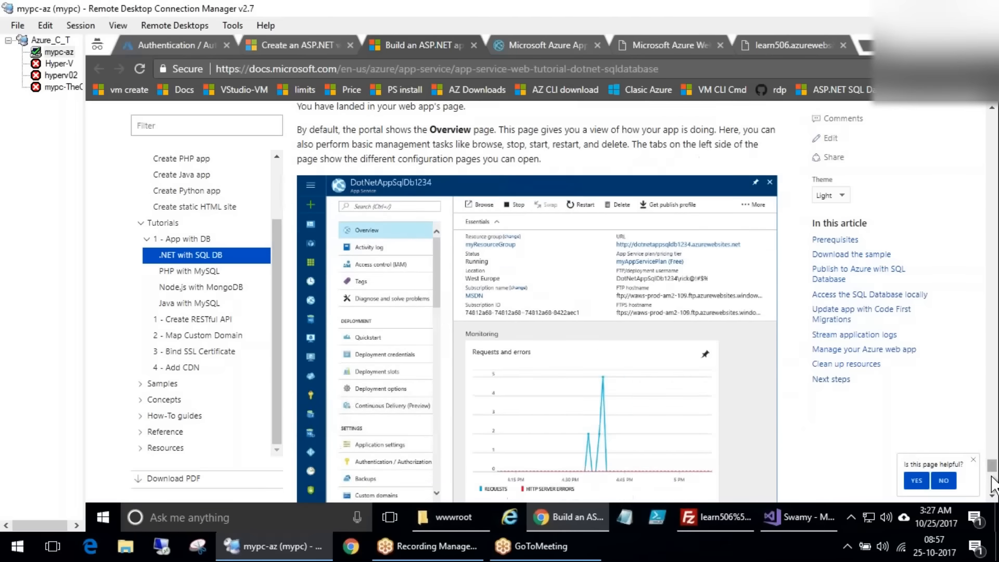
scroll(996, 374, "up", 15)
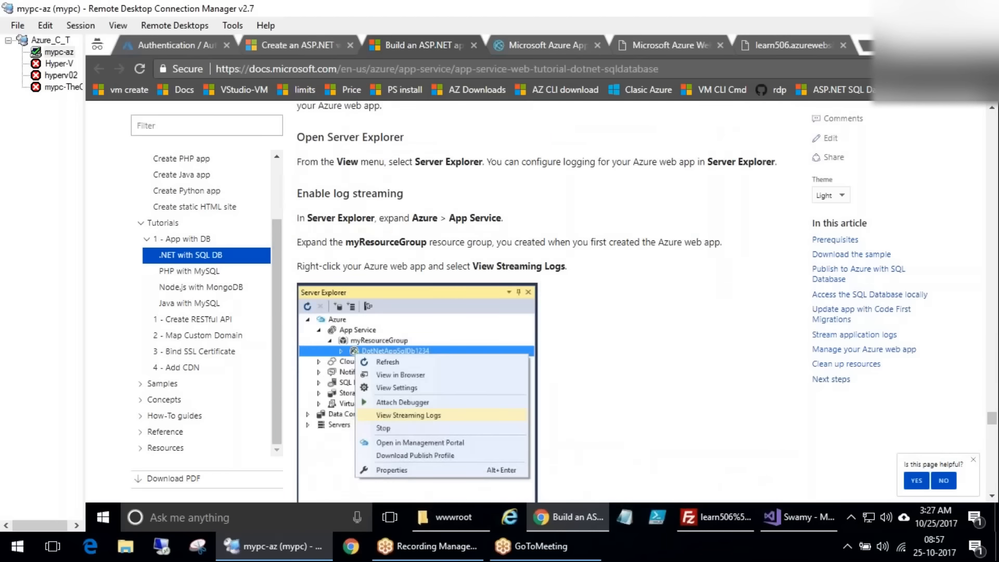
scroll(995, 258, "up", 10)
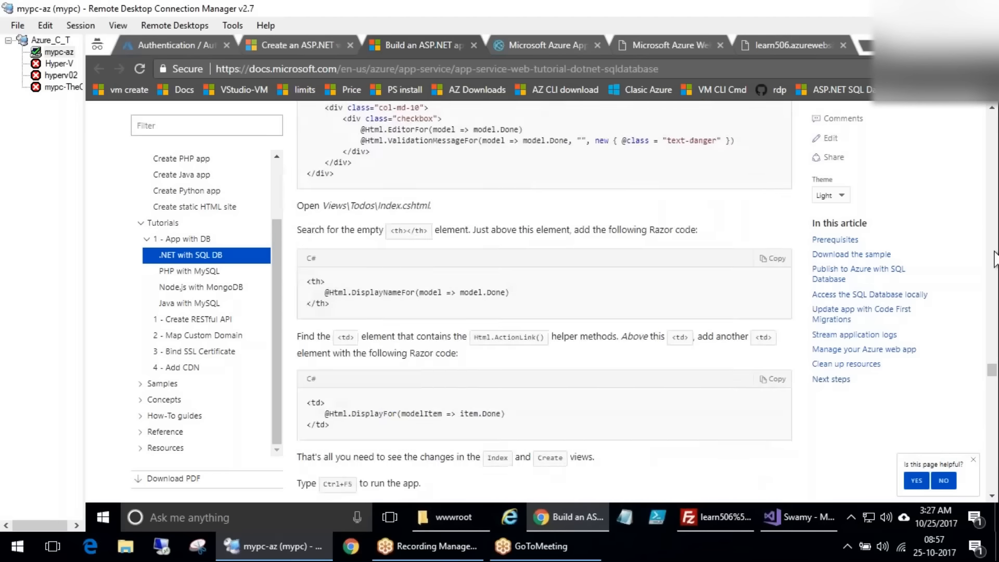
In Visual Studio, run the web application project without debugging and look through its home page in the browser
scroll(994, 257, "up", 6)
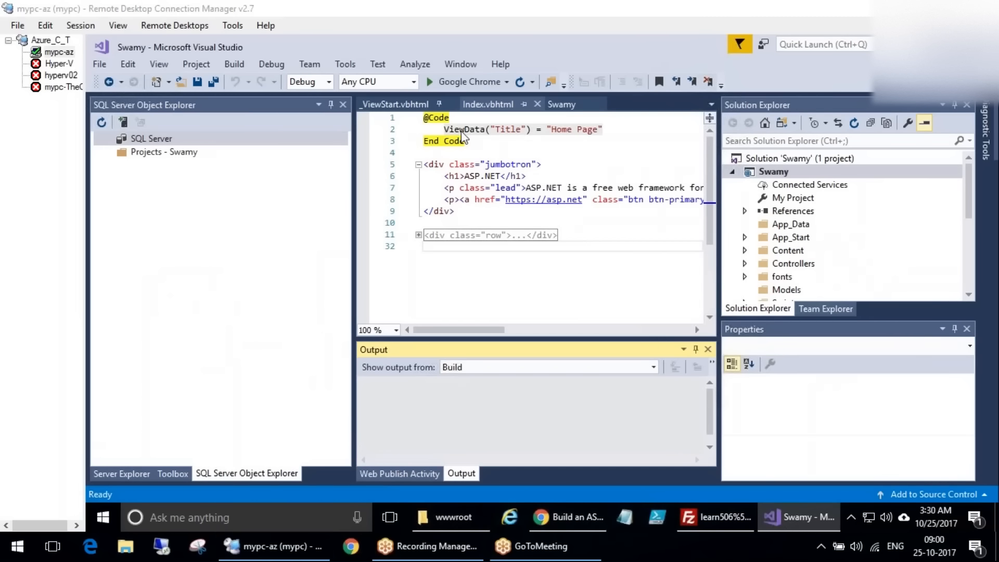
left_click(733, 171)
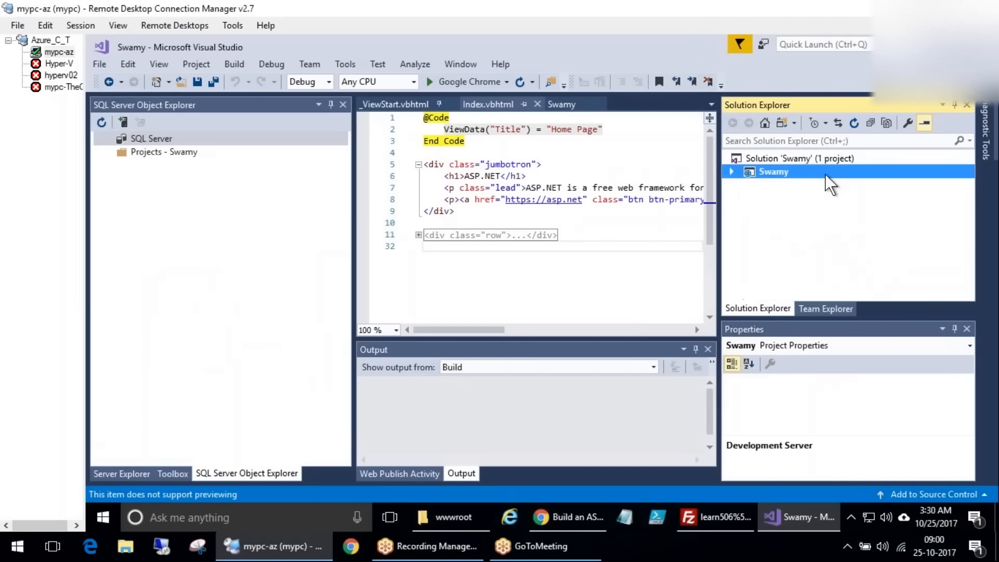
double_click(780, 171)
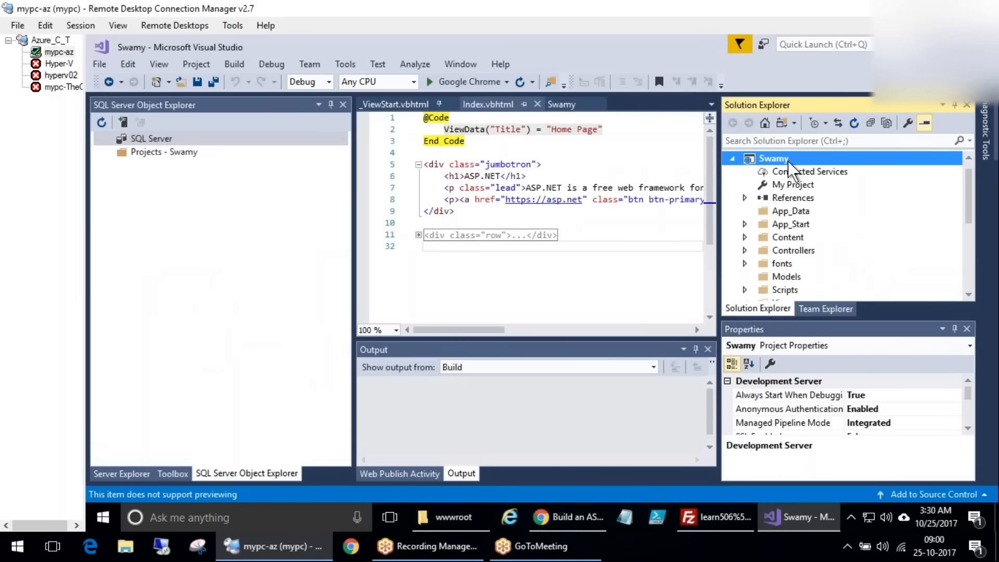
right_click(787, 162)
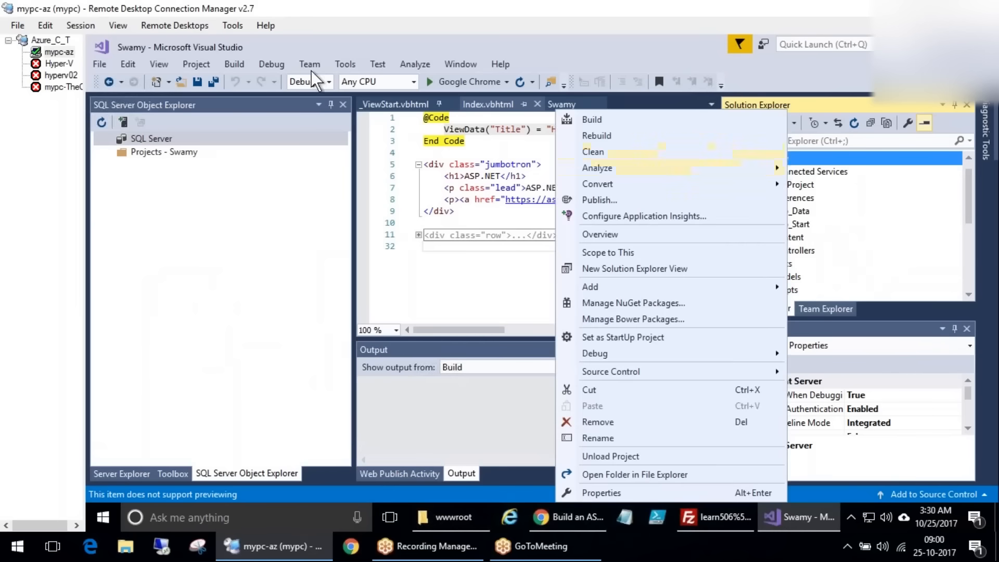
left_click(271, 65)
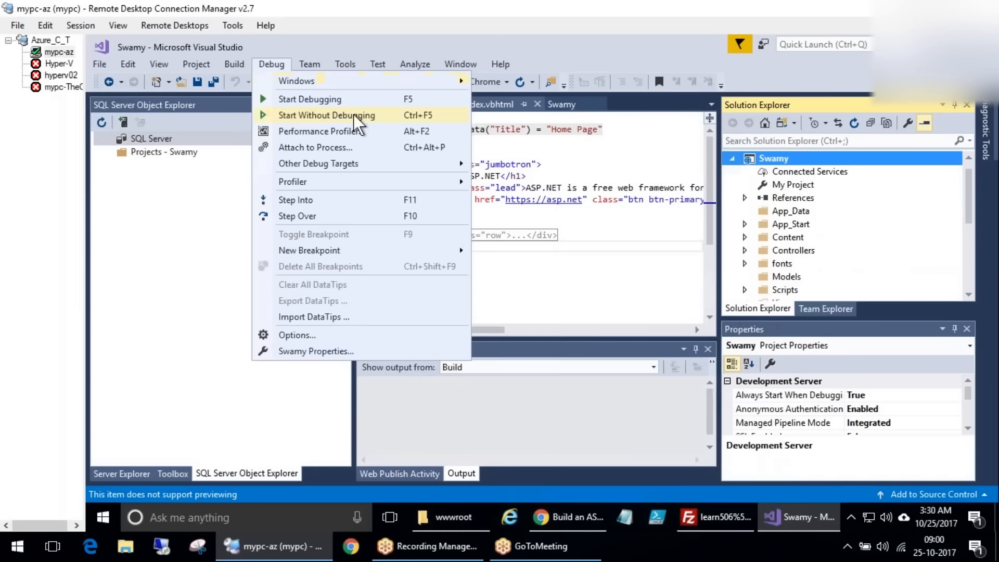
left_click(323, 116)
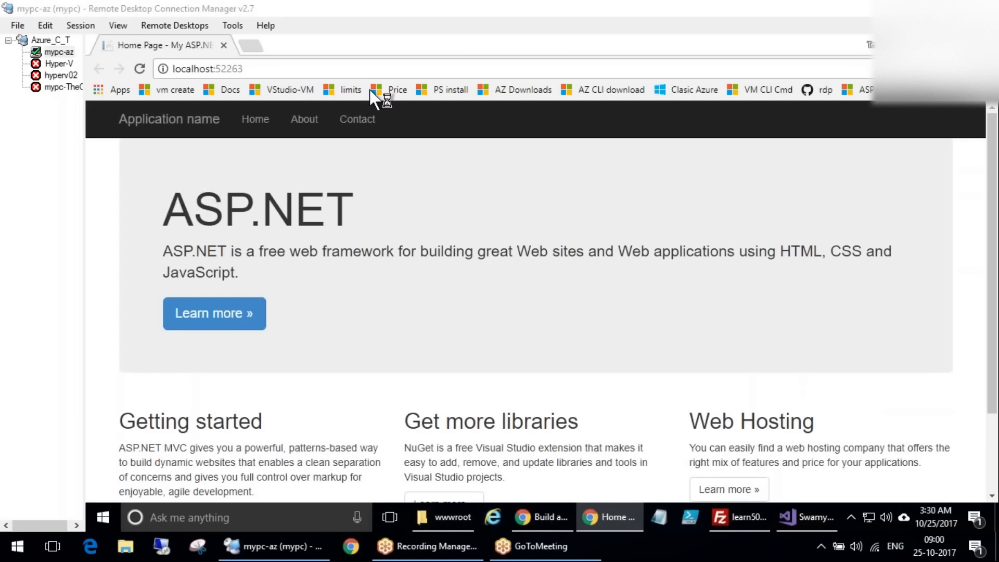
scroll(376, 399, "down", 2)
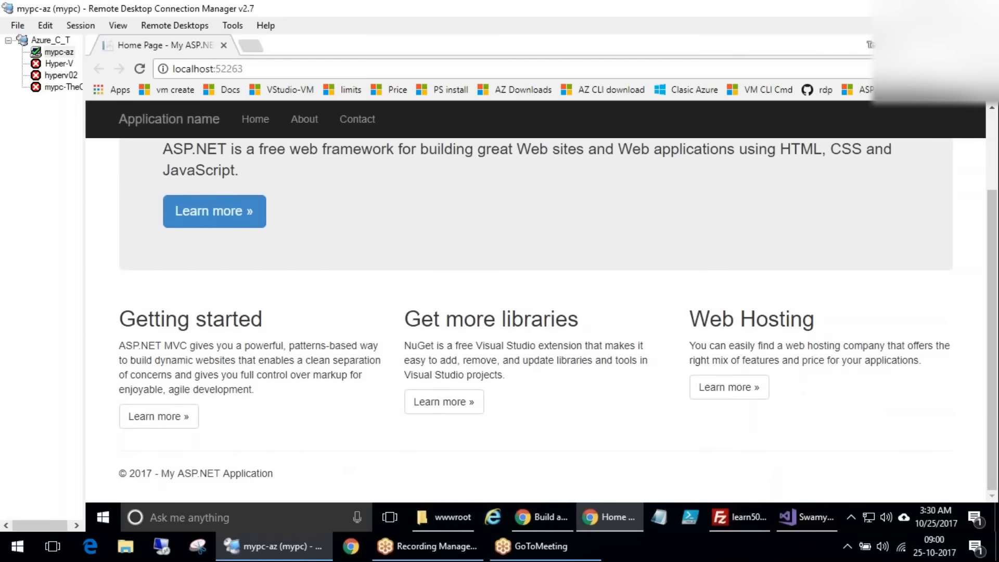
Switch back to Visual Studio, open Index.vbhtml from the Views Home folder and compare its lead paragraph with the running page
left_click(804, 517)
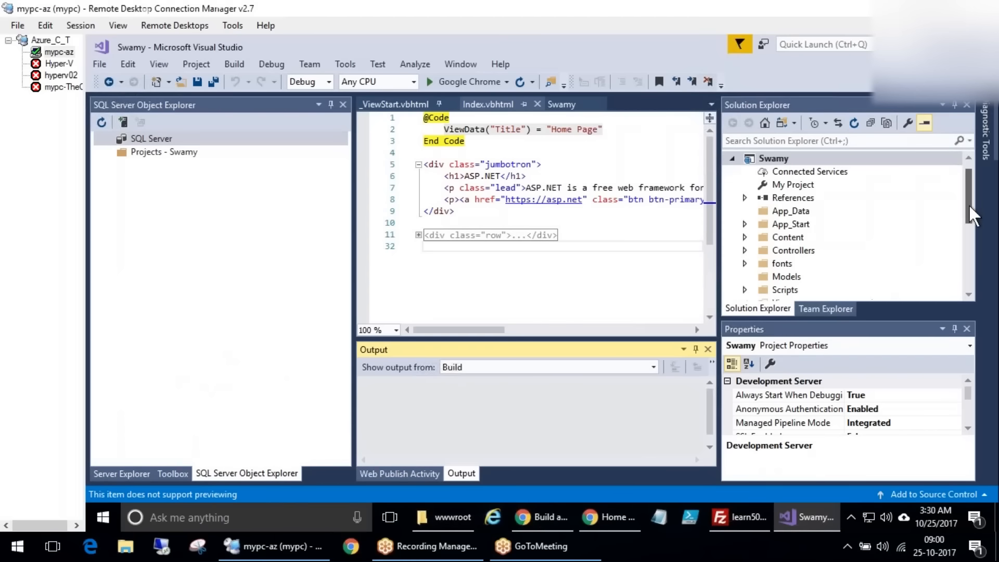
left_click(970, 240)
scroll(973, 281, "down", 10)
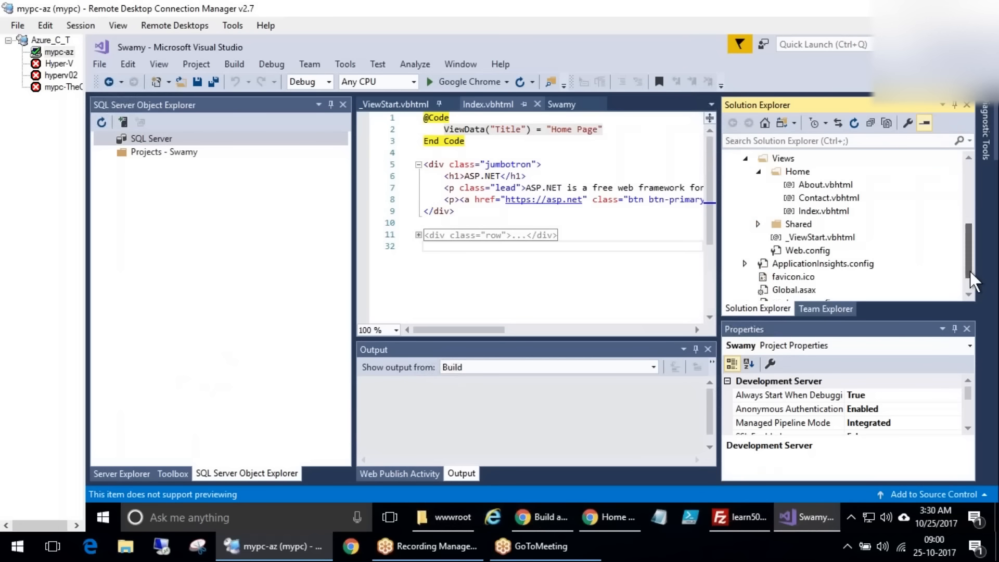
double_click(817, 210)
left_click(552, 224)
left_click_drag(466, 329, 673, 187)
left_click(611, 520)
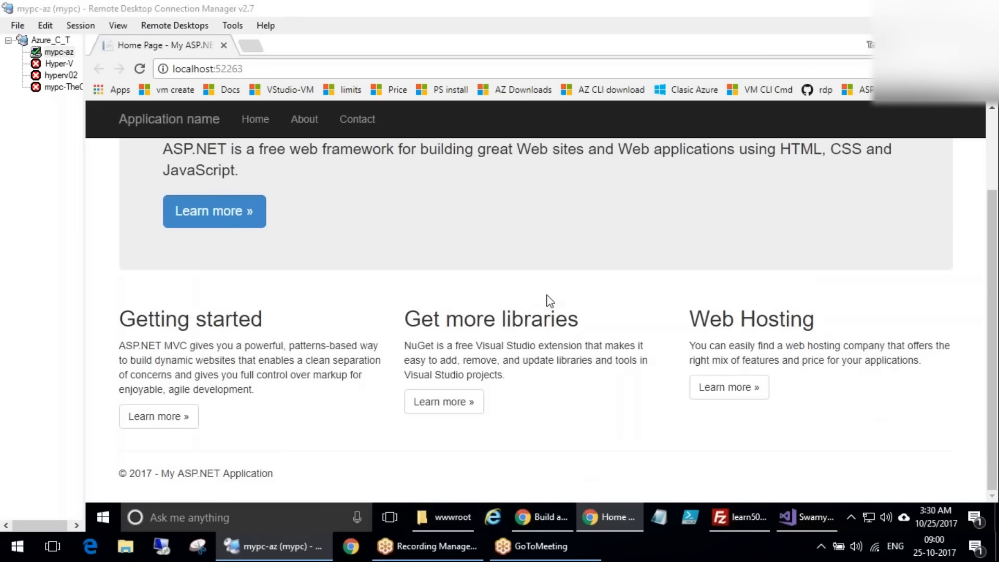
key("alt+Tab")
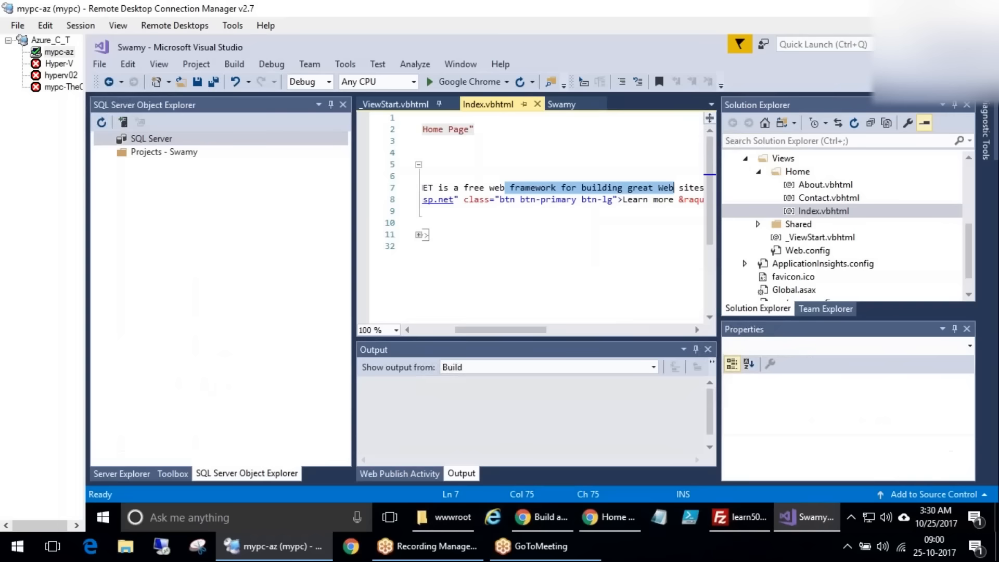
Replace "ASP.NET" with "PHP" at the start of the lead paragraph in Index.vbhtml and save the file
left_click(494, 211)
left_click(493, 178)
left_click(527, 188)
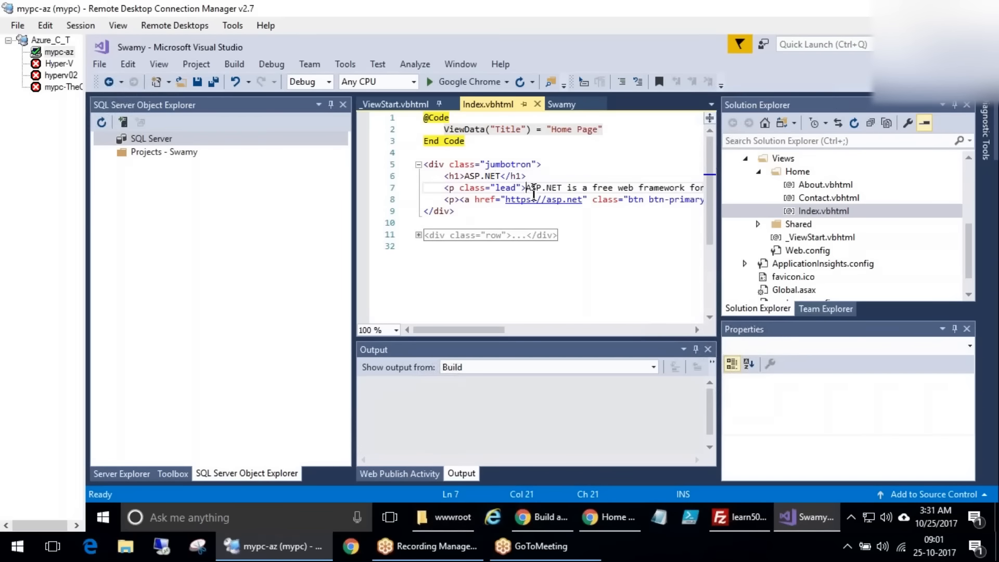
key("shift+Right")
key("shift+Right")
key("shift+Right")
key("shift+Right")
key("shift+Right")
key("shift+Right")
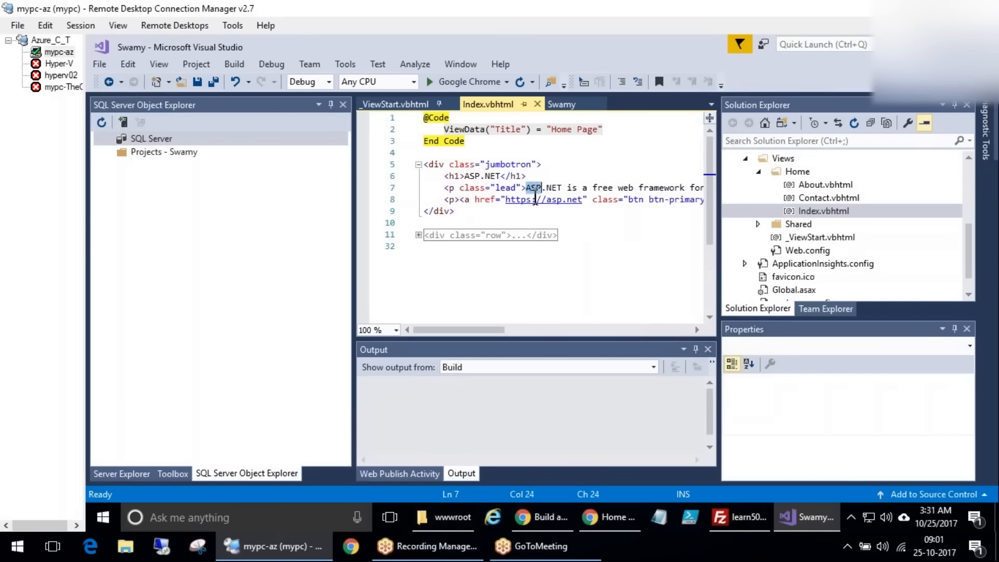
key("shift+Right")
type("PHP")
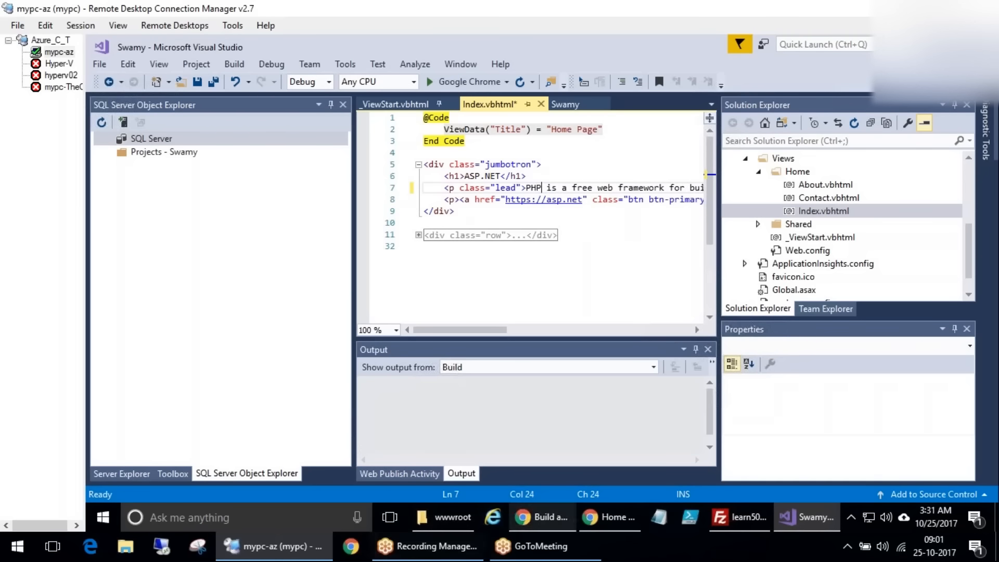
left_click(198, 82)
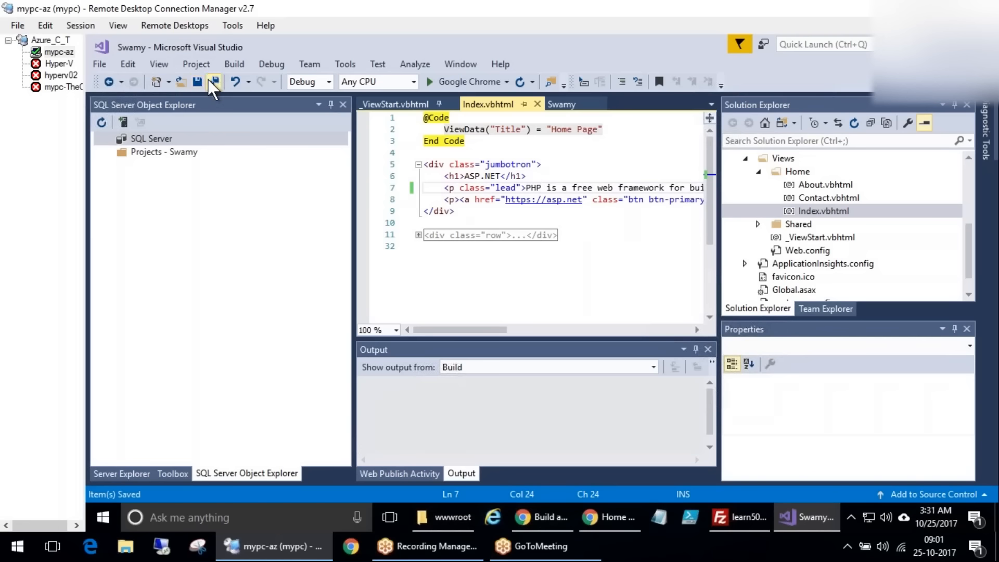
Run the project without debugging again and compare the earlier home page's lead text with the newly opened Home/Index page
left_click(282, 64)
left_click(355, 115)
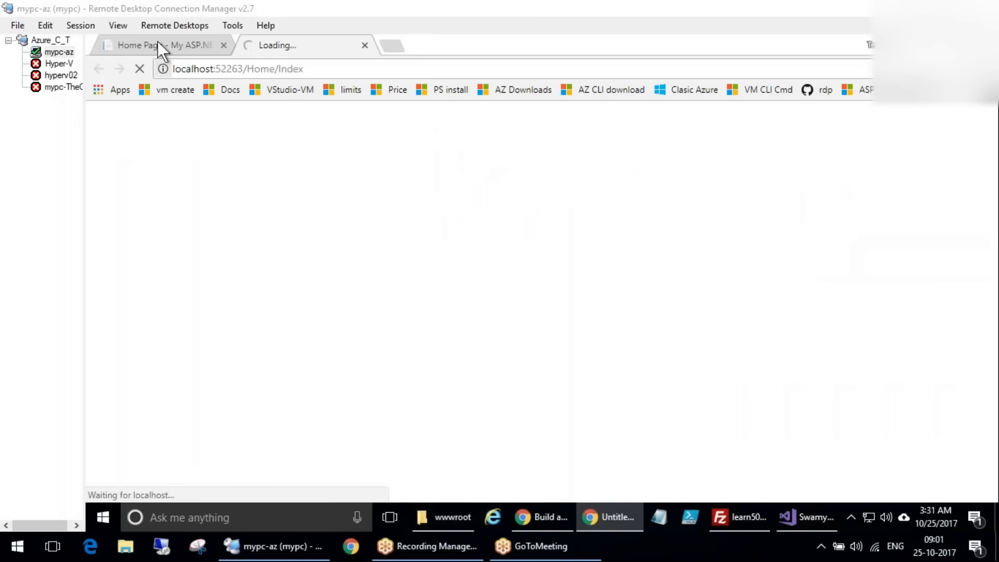
left_click(157, 45)
double_click(184, 149)
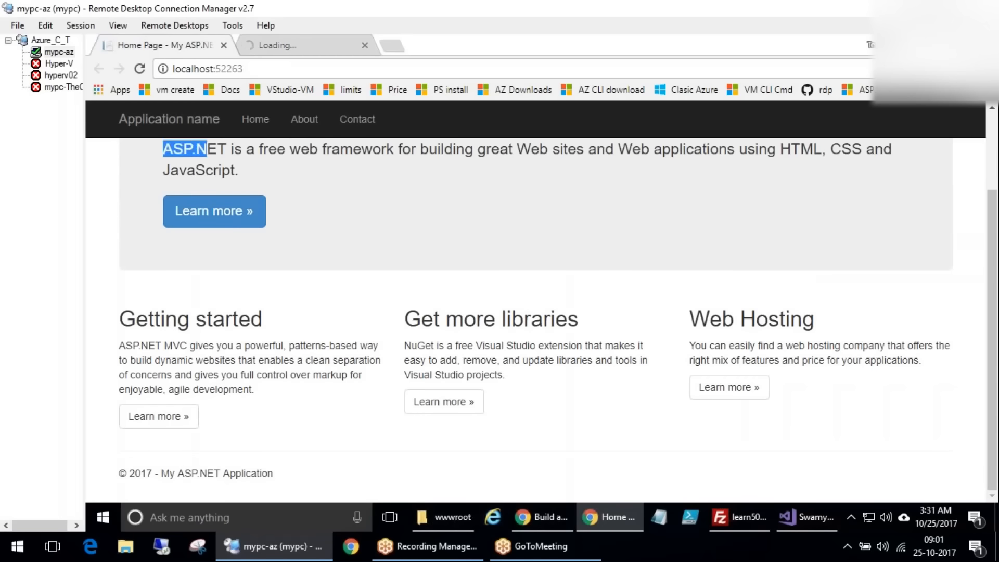
left_click(292, 43)
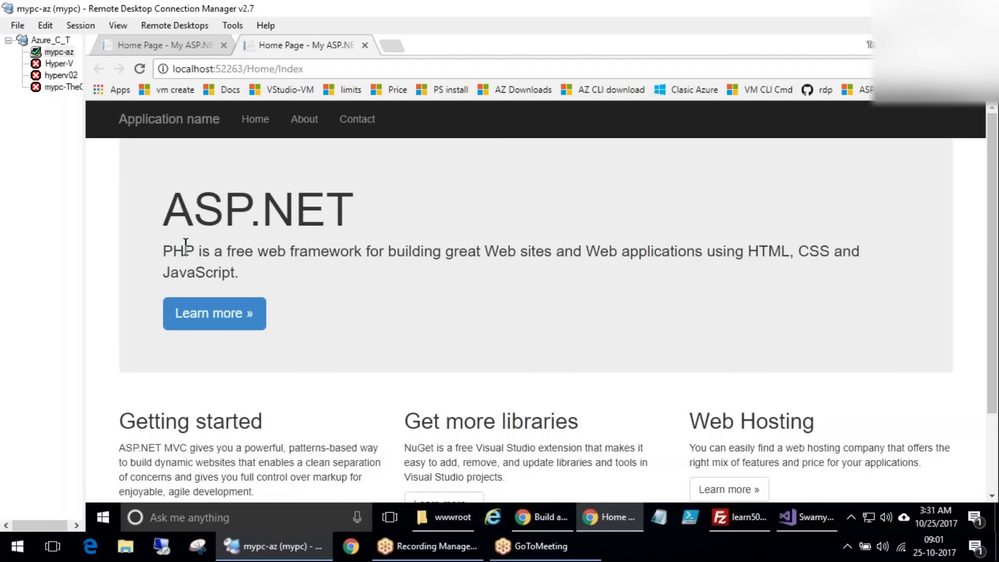
Examine the lead paragraph's opening words on the new Home/Index page, then return to the earlier home page tab
left_click_drag(164, 251, 216, 244)
left_click(167, 242)
double_click(200, 249)
left_click_drag(212, 253, 238, 254)
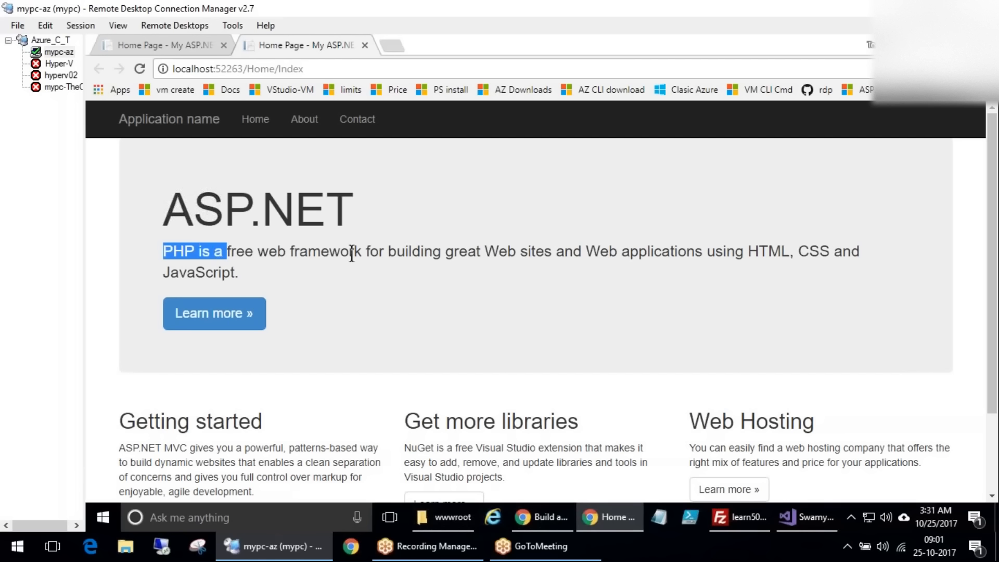
left_click(297, 255)
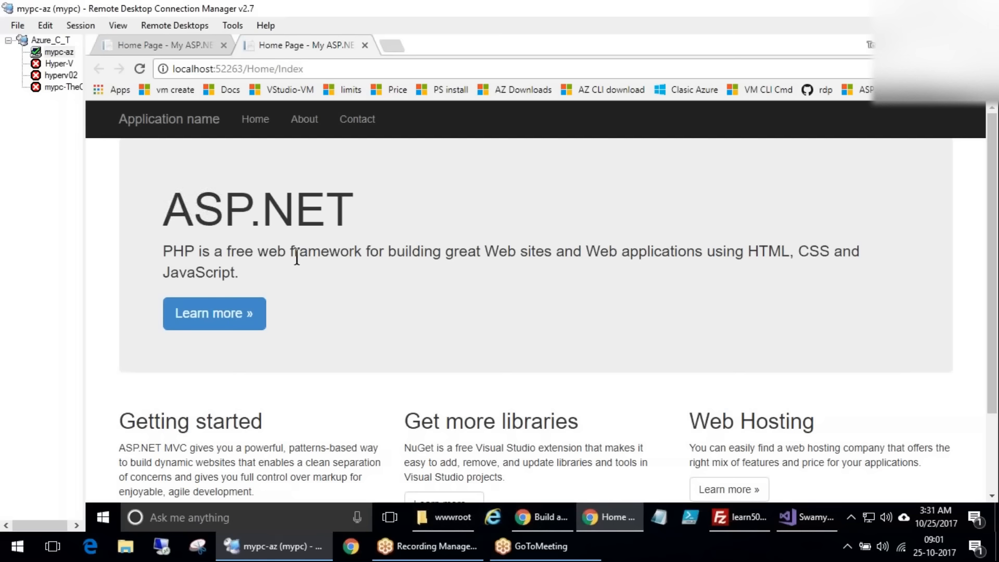
triple_click(192, 247)
left_click(220, 46)
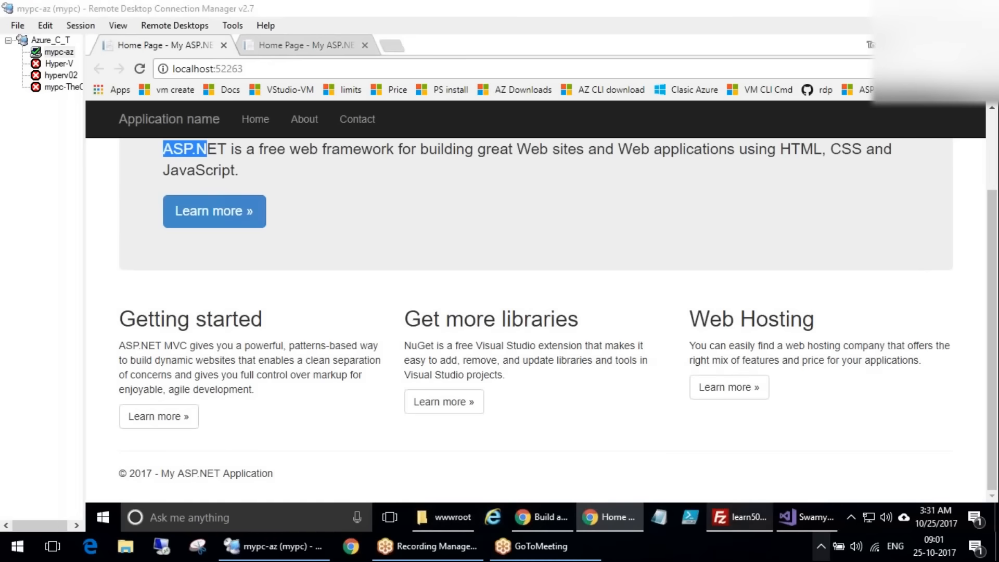
Switch back to Visual Studio and review the commands available for the web project, including Publish, and for the solution
left_click(817, 526)
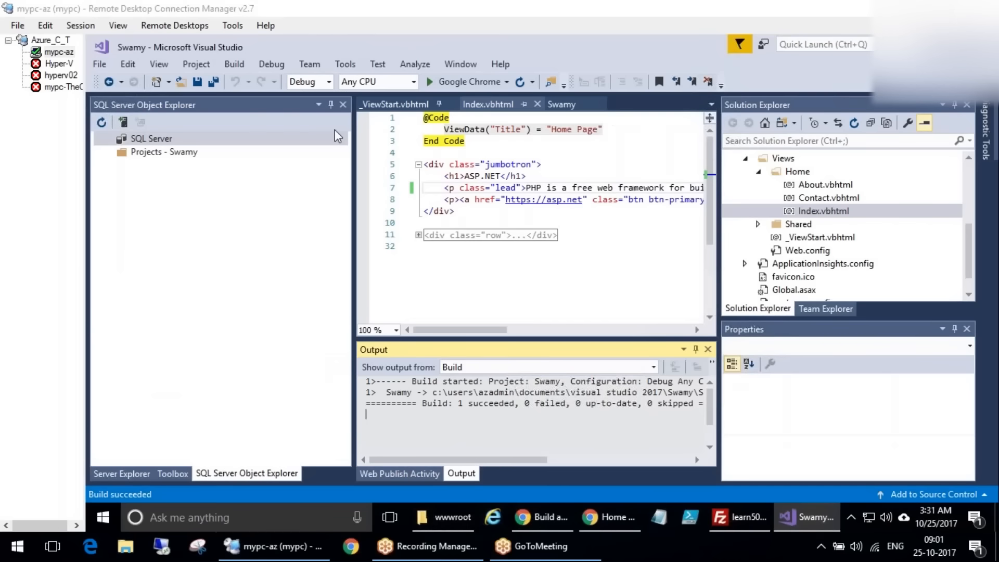
left_click(966, 167)
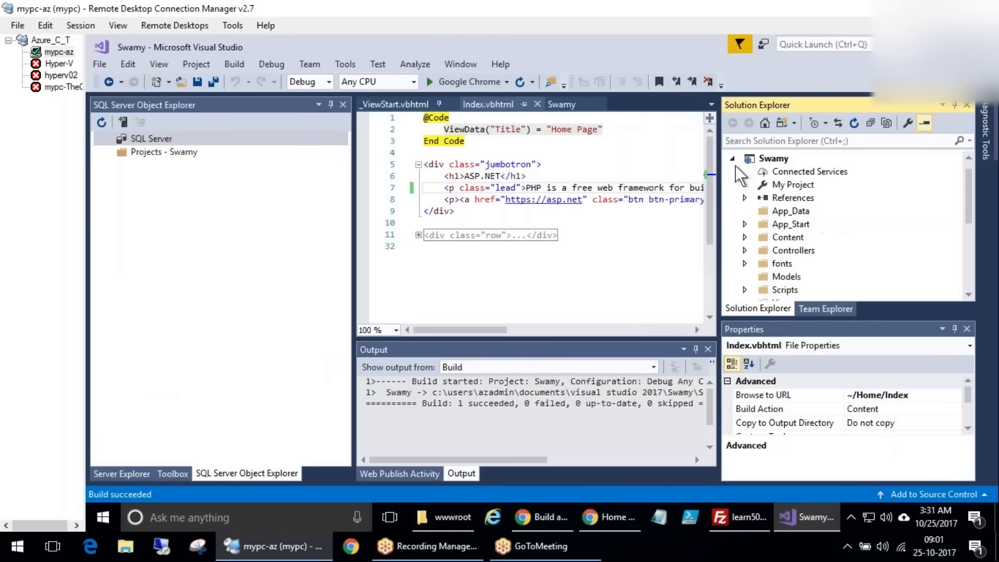
right_click(772, 160)
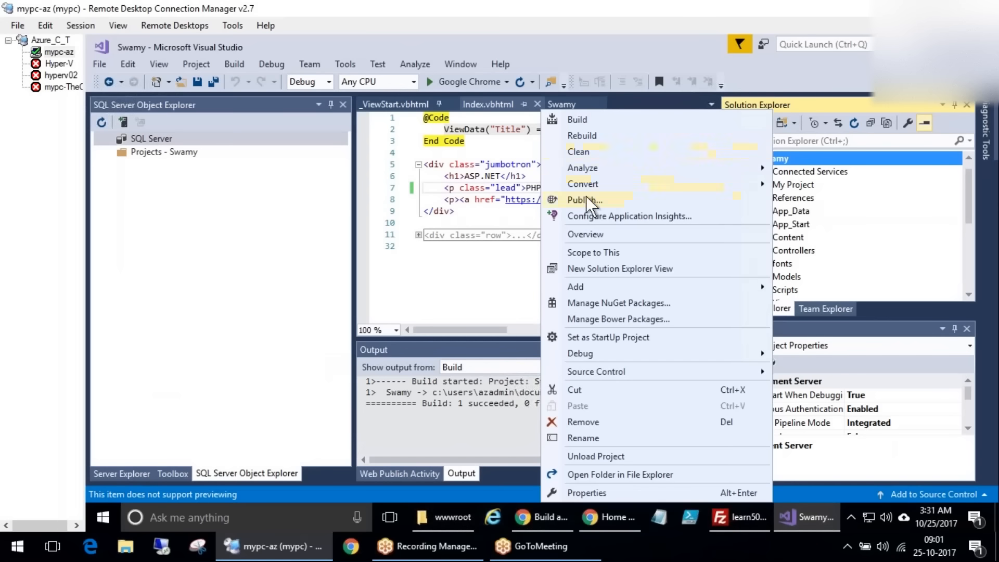
left_click(819, 184)
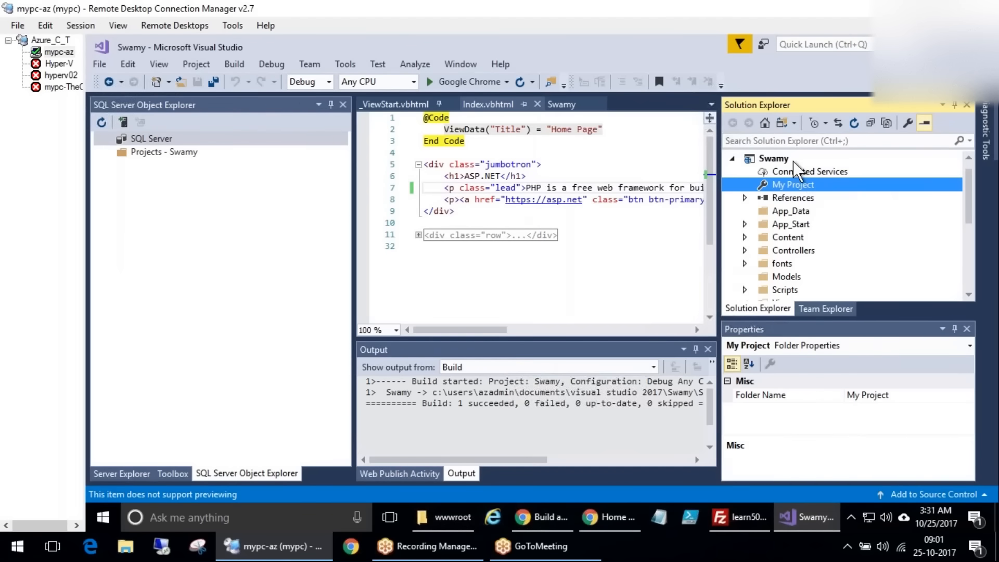
scroll(788, 166, "up", 1)
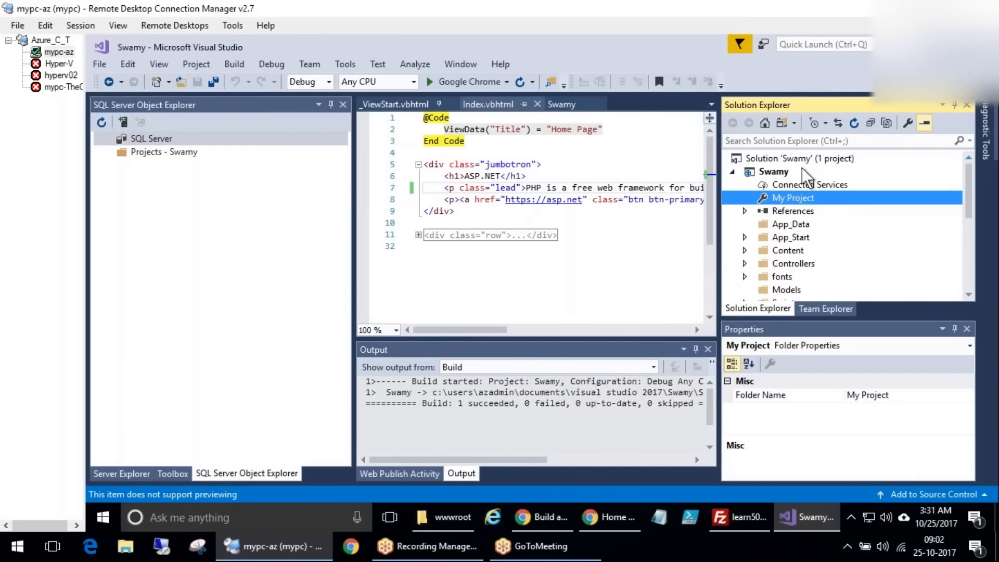
right_click(775, 162)
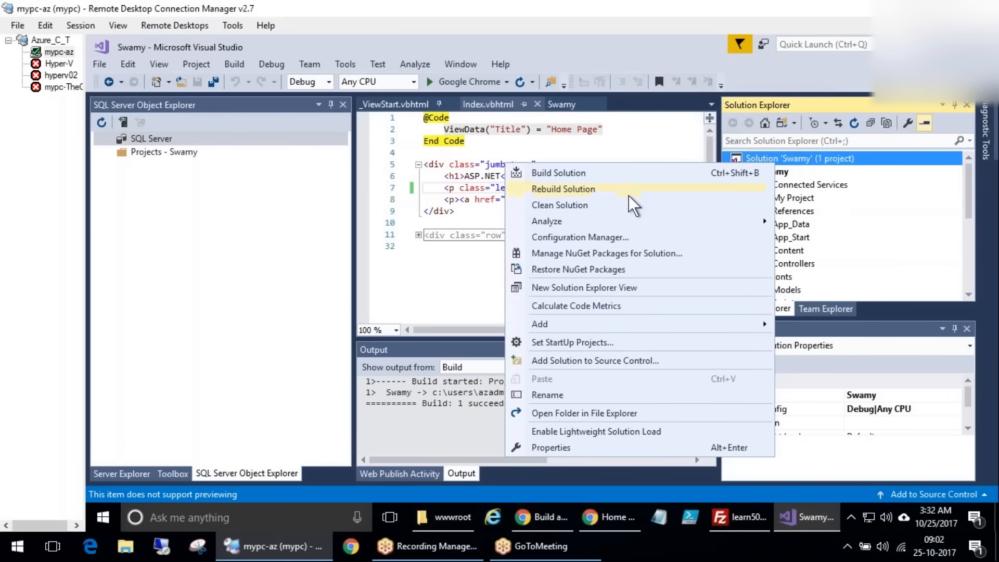
left_click(893, 188)
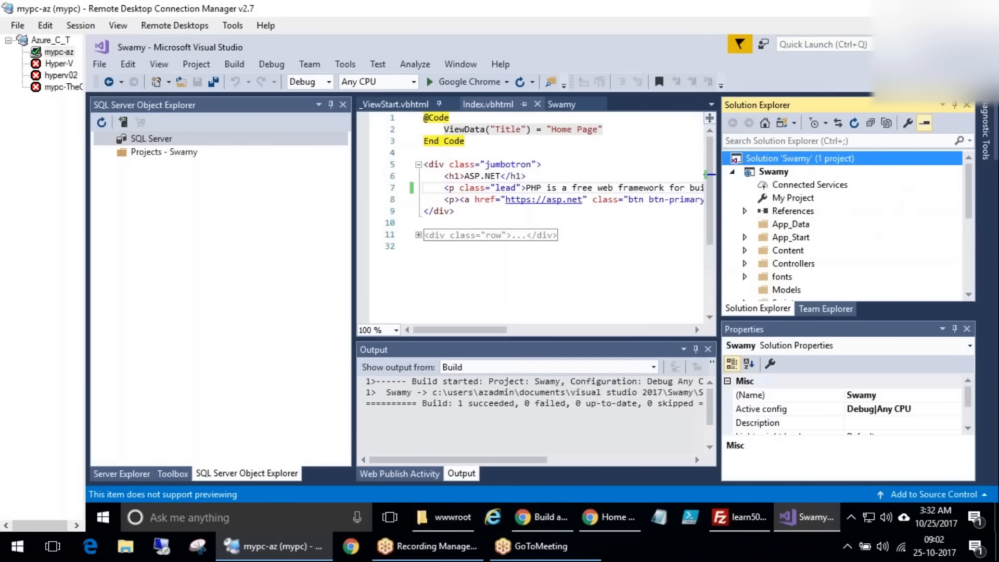
Switch to the Chrome window with the Azure documentation and close the aumneo.com tab
left_click(542, 513)
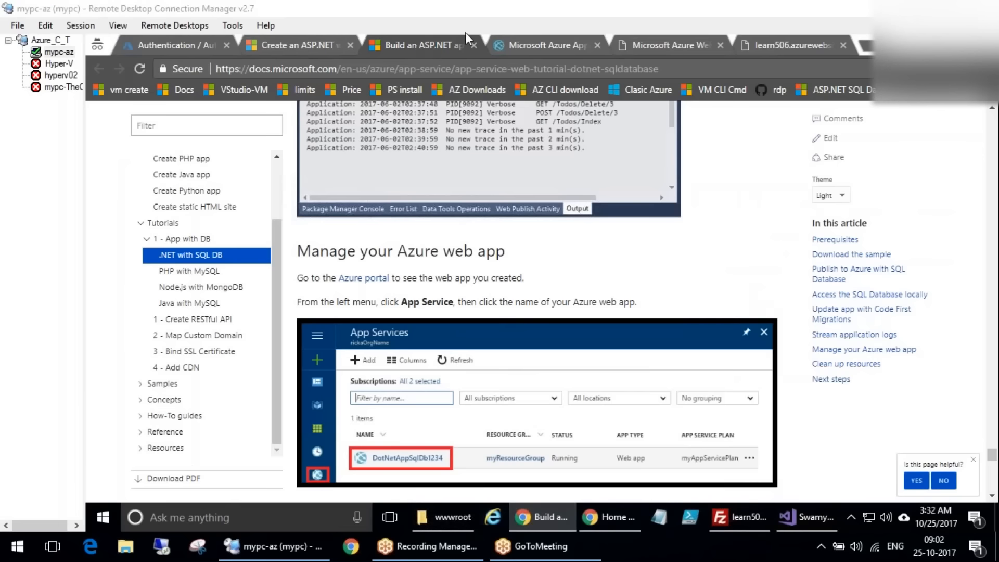
left_click(669, 45)
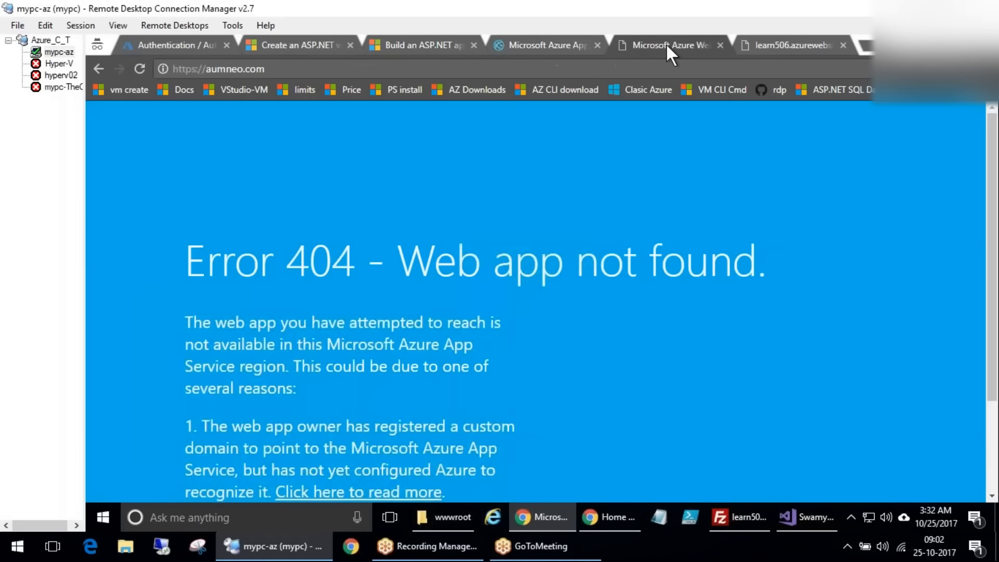
key("ctrl+w")
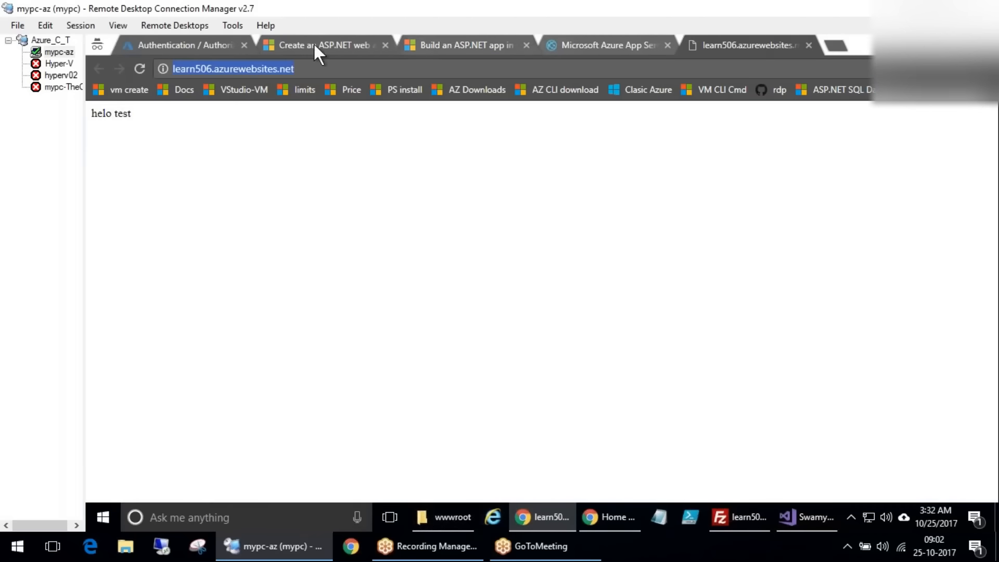
Return to the .NET quickstart and read its sections on running the web app locally and publishing to Azure
left_click(203, 45)
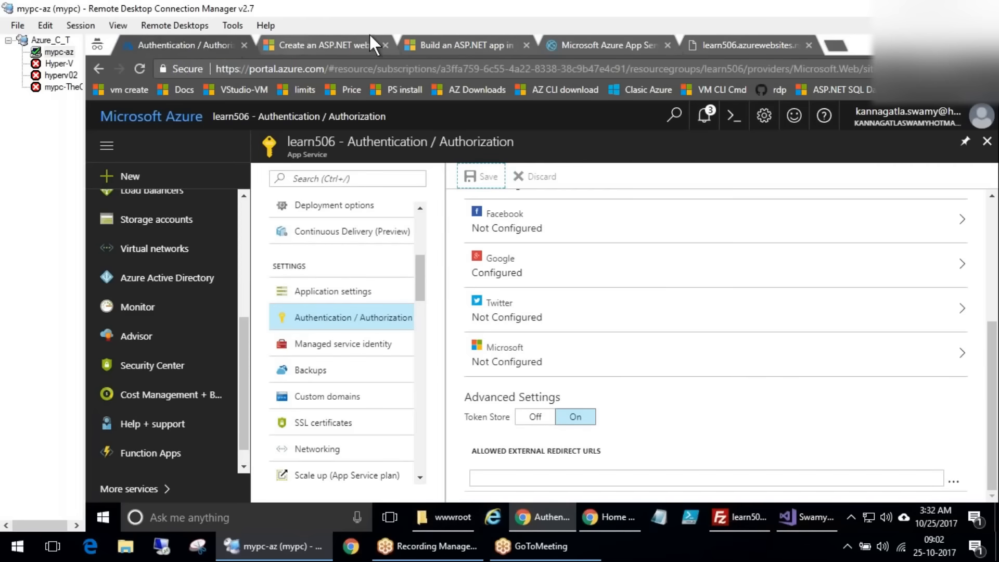
left_click(323, 44)
scroll(531, 275, "up", 15)
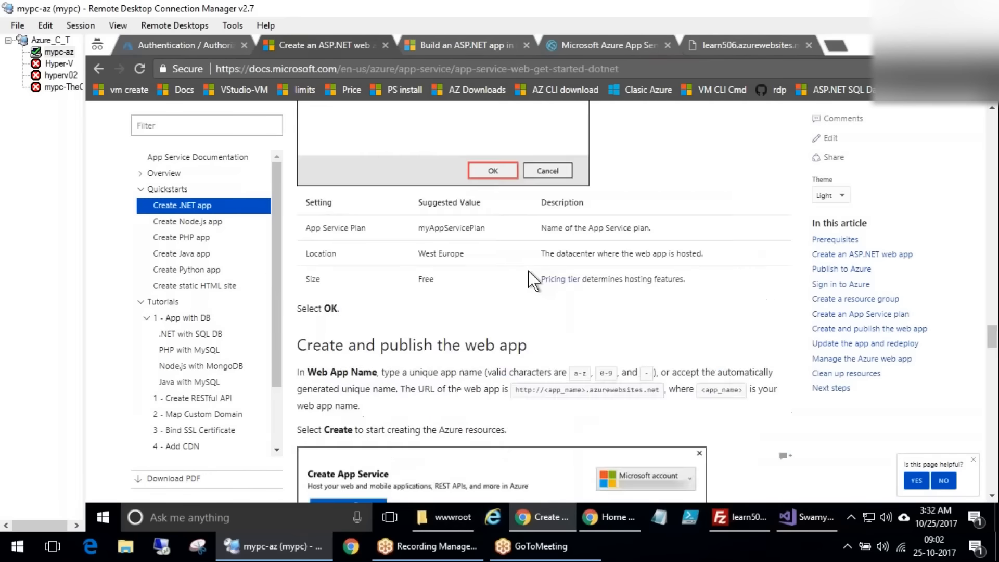
left_click_drag(992, 297, 996, 198)
scroll(517, 260, "down", 12)
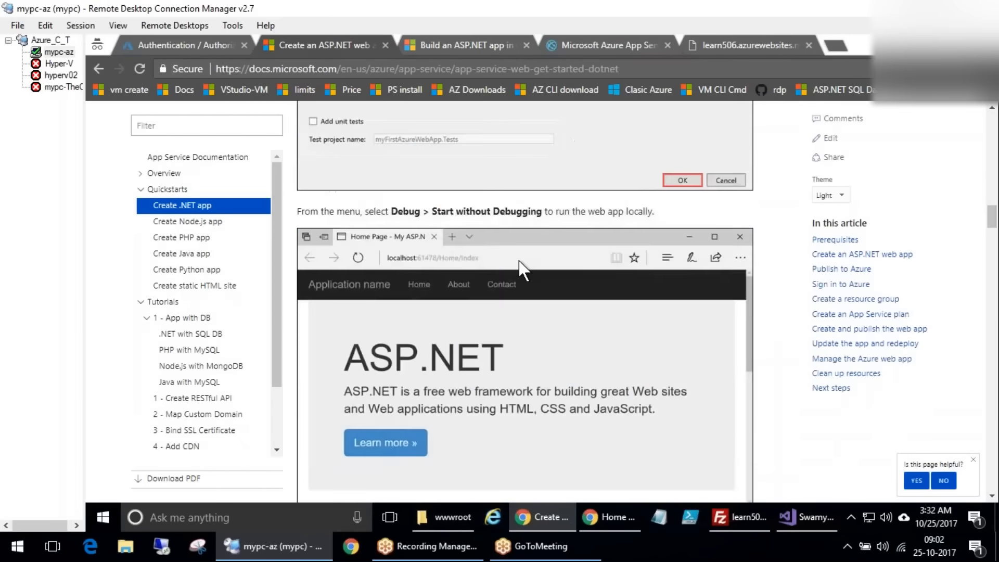
scroll(520, 261, "down", 4)
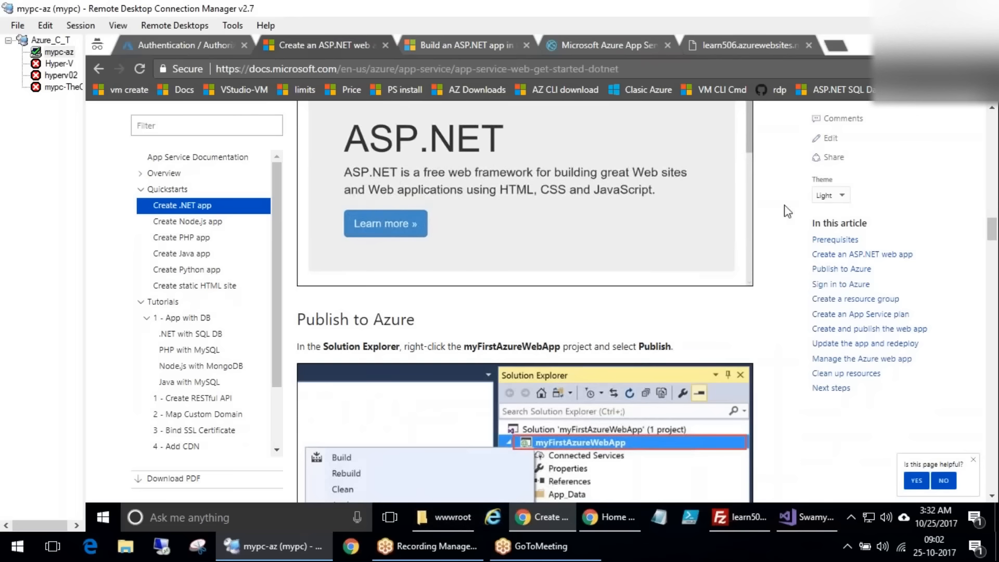
Read the Publish to Azure instructions, then switch to Visual Studio and open the web project's Publish page, auto-hiding the SQL Server Object Explorer
scroll(618, 289, "down", 4)
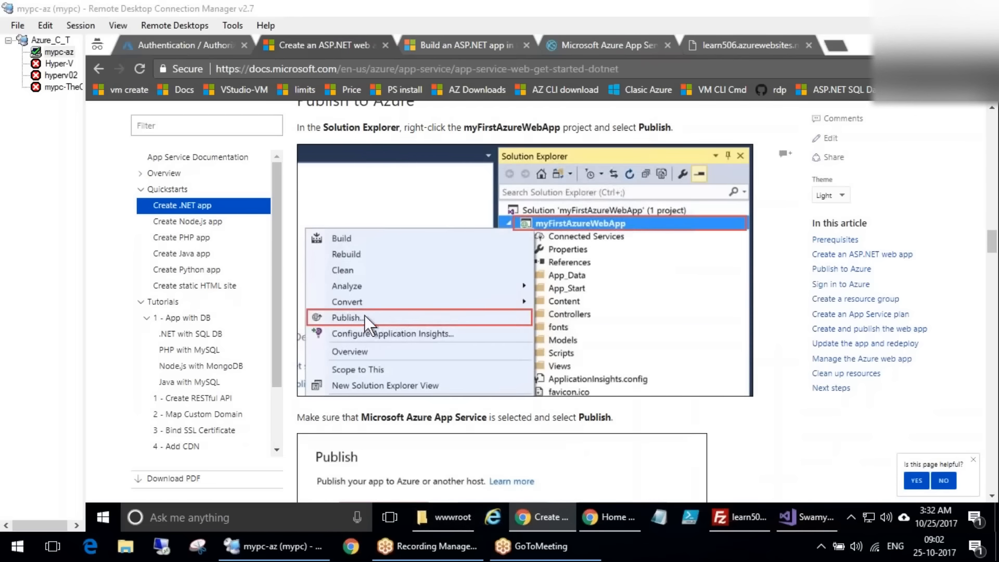
left_click(807, 516)
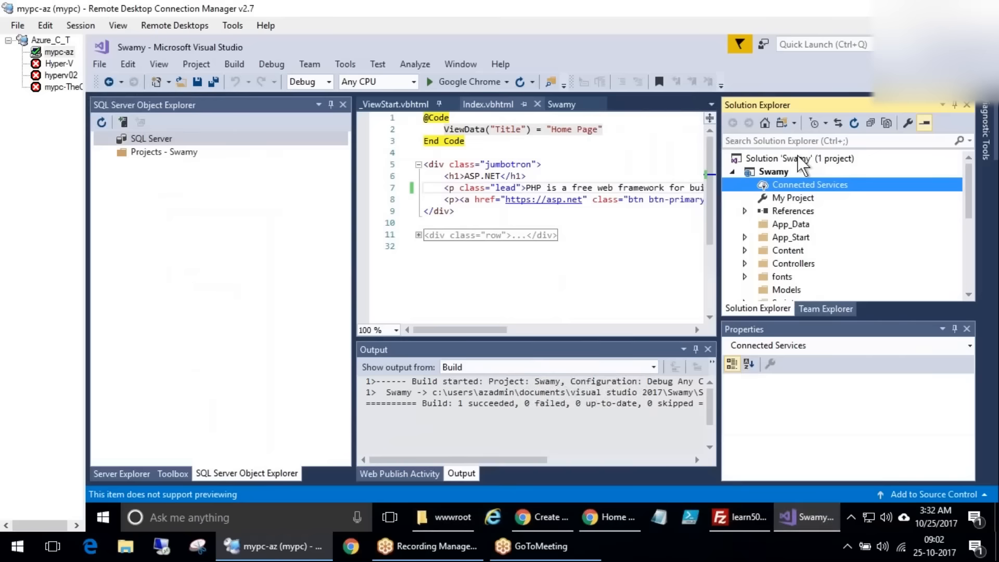
left_click(774, 171)
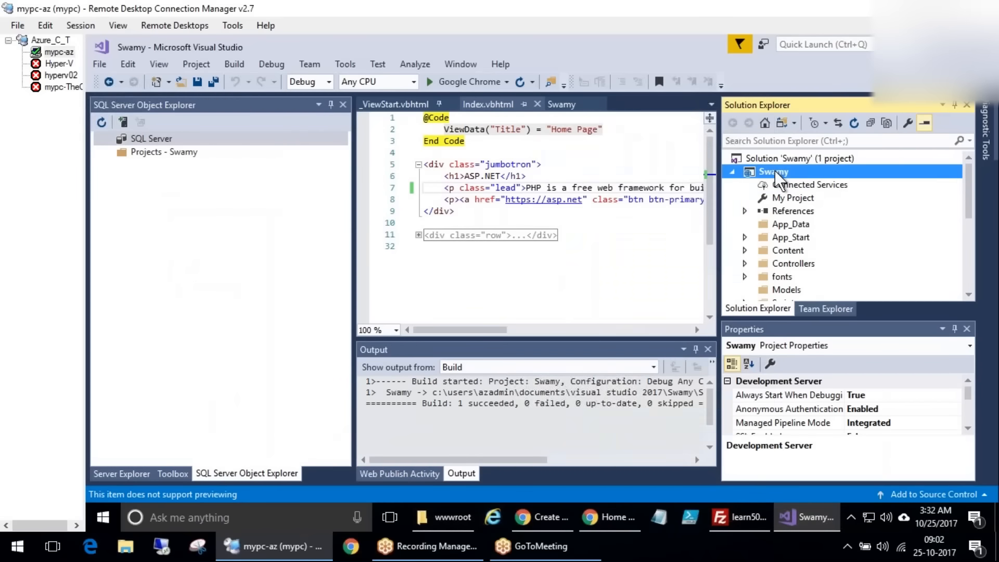
right_click(774, 171)
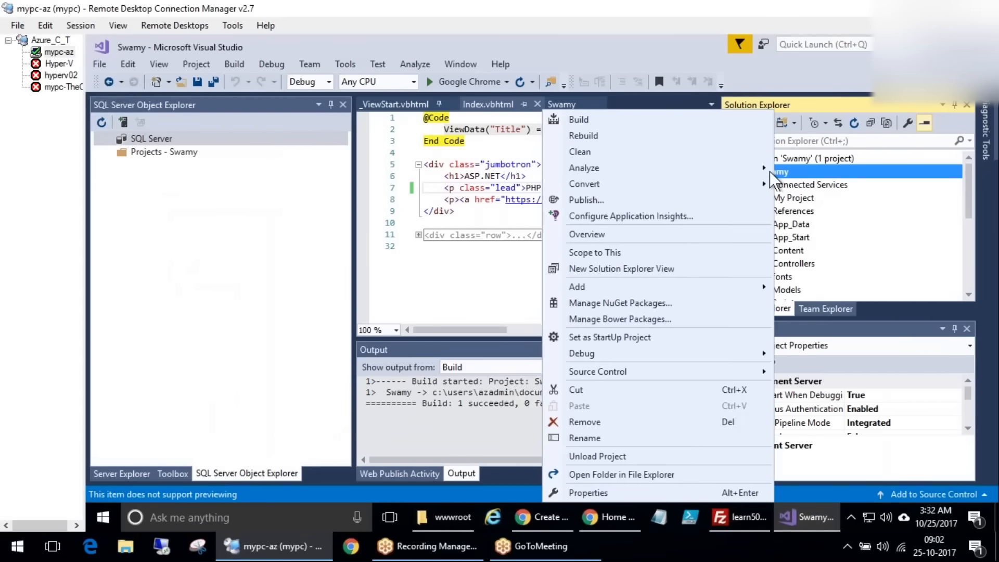
left_click(597, 201)
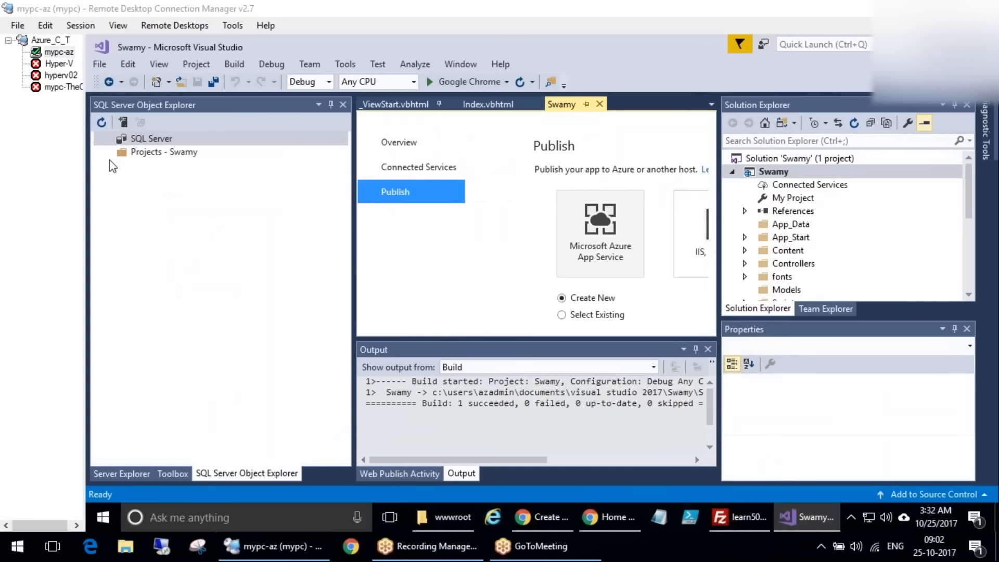
left_click(330, 103)
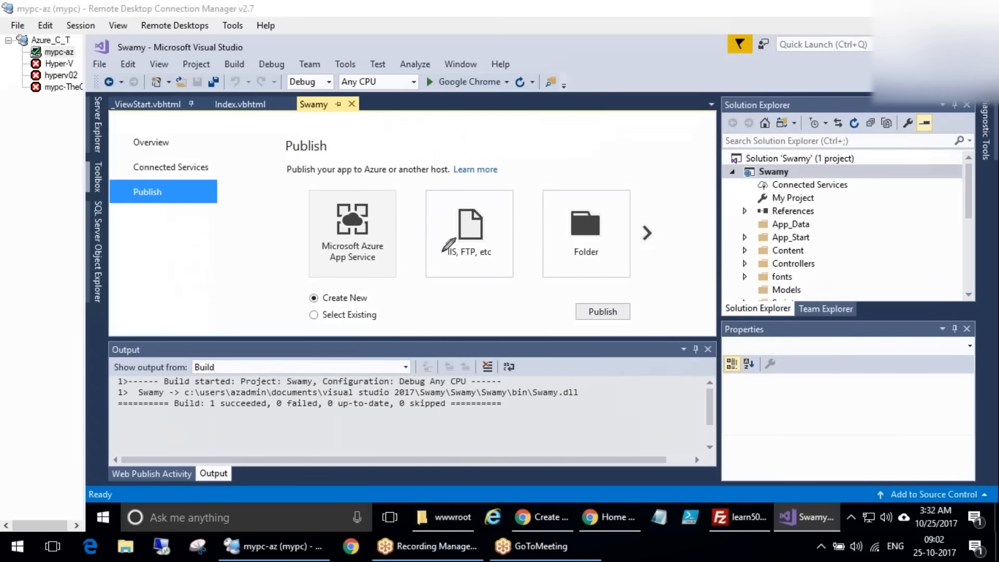
mouse_move(457, 184)
left_mouse_down()
mouse_move(421, 214)
mouse_move(526, 235)
mouse_move(485, 174)
mouse_move(528, 156)
mouse_move(531, 127)
mouse_move(521, 134)
mouse_move(541, 166)
mouse_move(553, 104)
left_mouse_up()
mouse_move(608, 187)
left_mouse_down()
mouse_move(543, 245)
mouse_move(632, 223)
left_mouse_up()
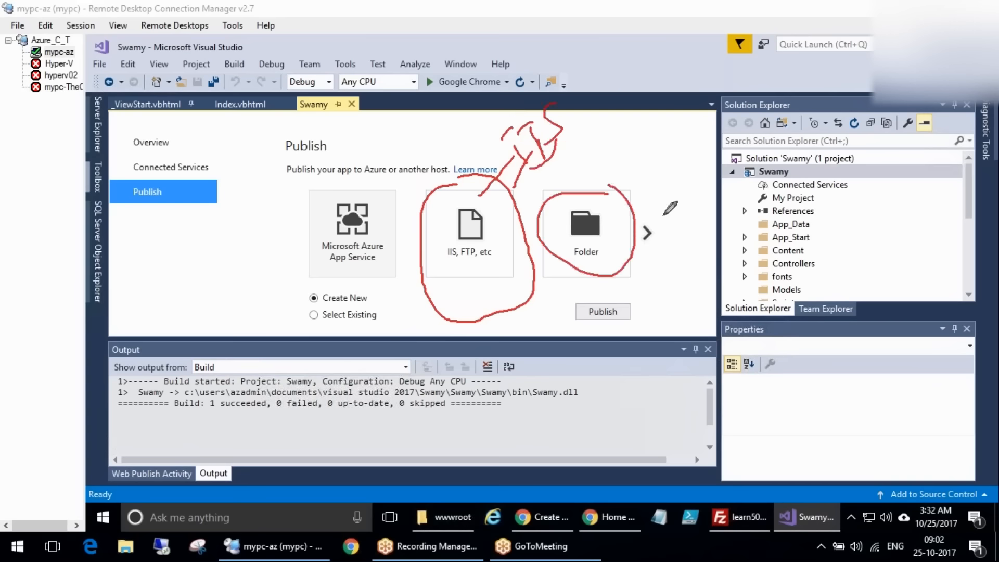
mouse_move(349, 180)
left_mouse_down()
mouse_move(300, 192)
mouse_move(288, 155)
left_mouse_up()
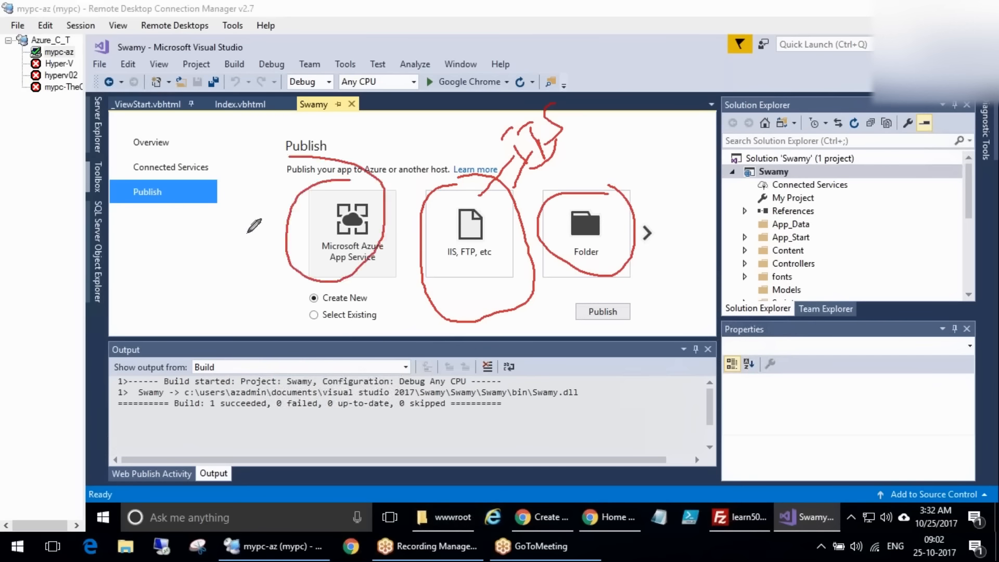
left_click(909, 292)
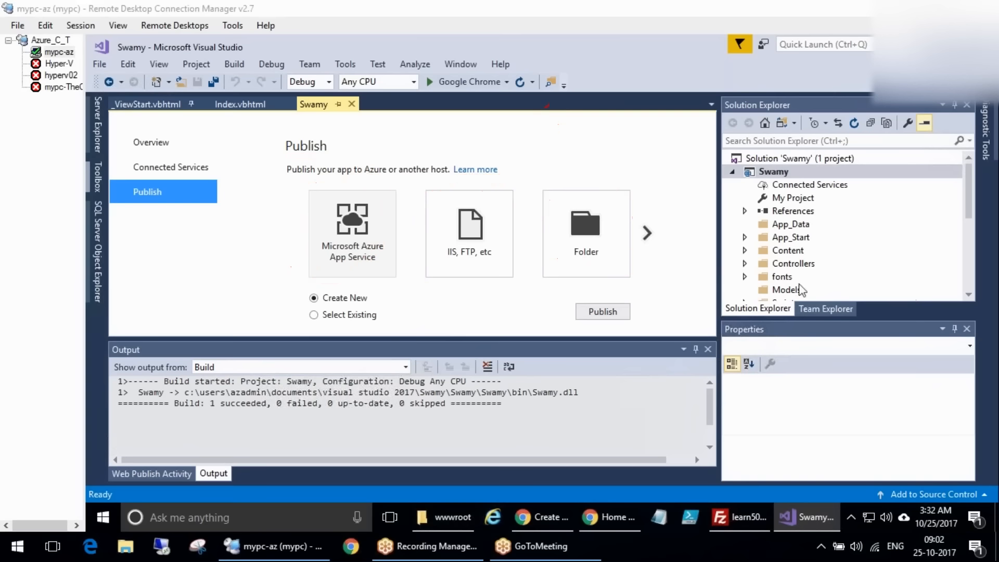
Start publishing the project to Microsoft Azure App Service with the Create New option
left_click(355, 230)
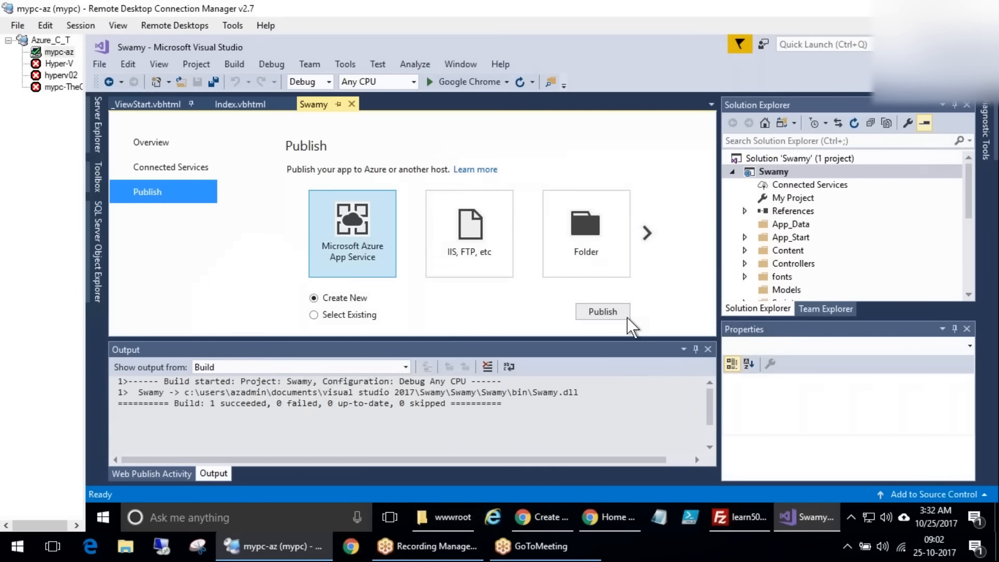
left_click(603, 308)
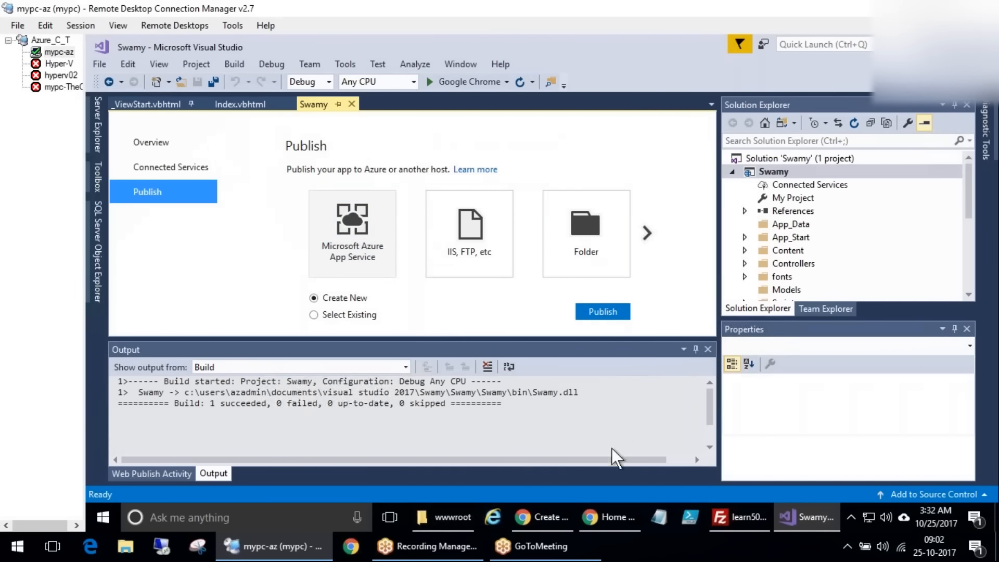
left_click(602, 311)
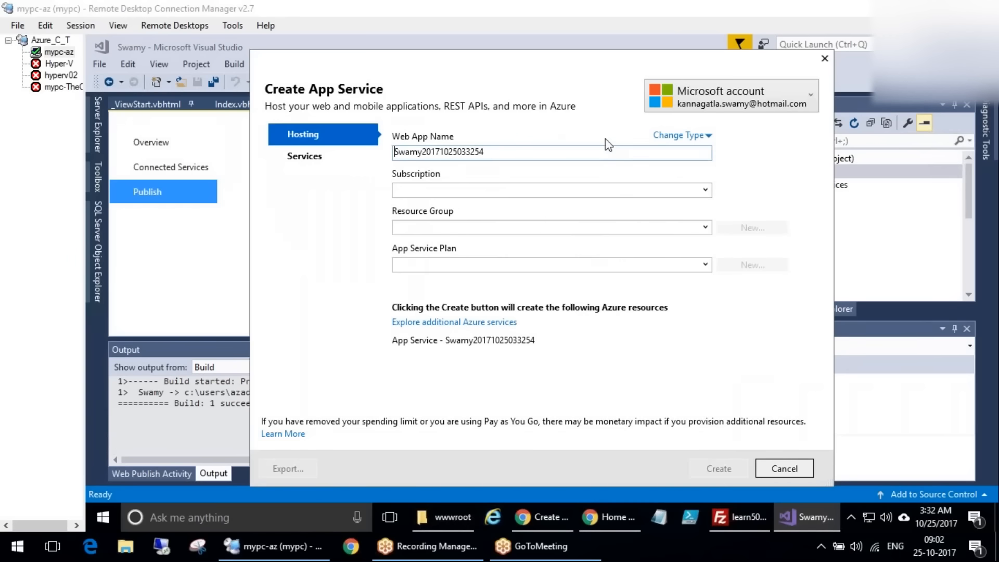
mouse_move(782, 82)
left_mouse_down()
mouse_move(713, 69)
mouse_move(740, 135)
mouse_move(775, 70)
left_mouse_up()
mouse_move(307, 354)
left_mouse_down()
mouse_move(322, 375)
mouse_move(344, 338)
mouse_move(383, 401)
mouse_move(338, 290)
left_mouse_up()
mouse_move(771, 190)
left_mouse_down()
mouse_move(810, 187)
mouse_move(791, 94)
left_mouse_up()
left_click_drag(791, 96, 831, 117)
key("Escape")
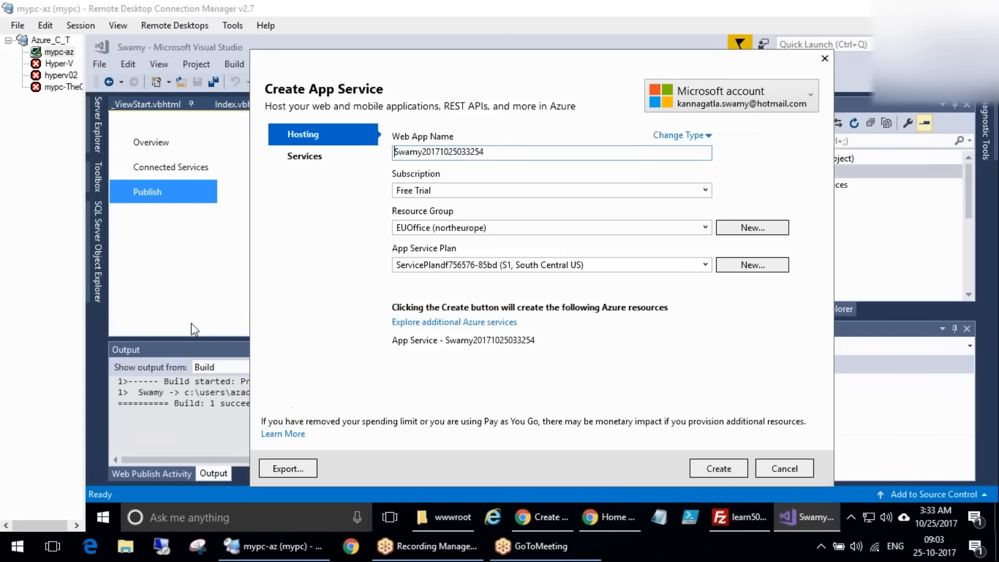
Look at the sign-in dialog for using another Microsoft account, then close it without signing in
left_click(812, 97)
left_click(733, 152)
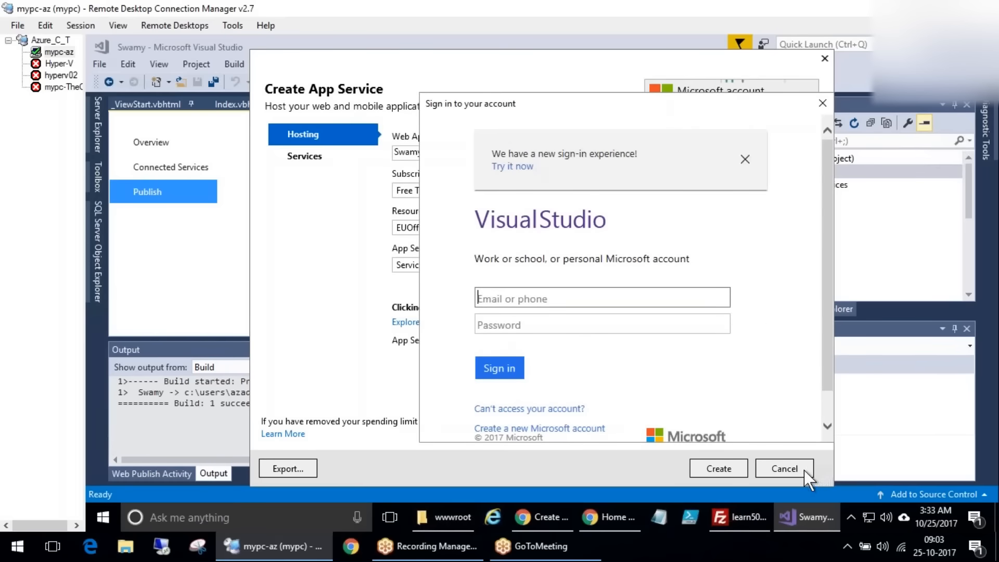
left_click(818, 103)
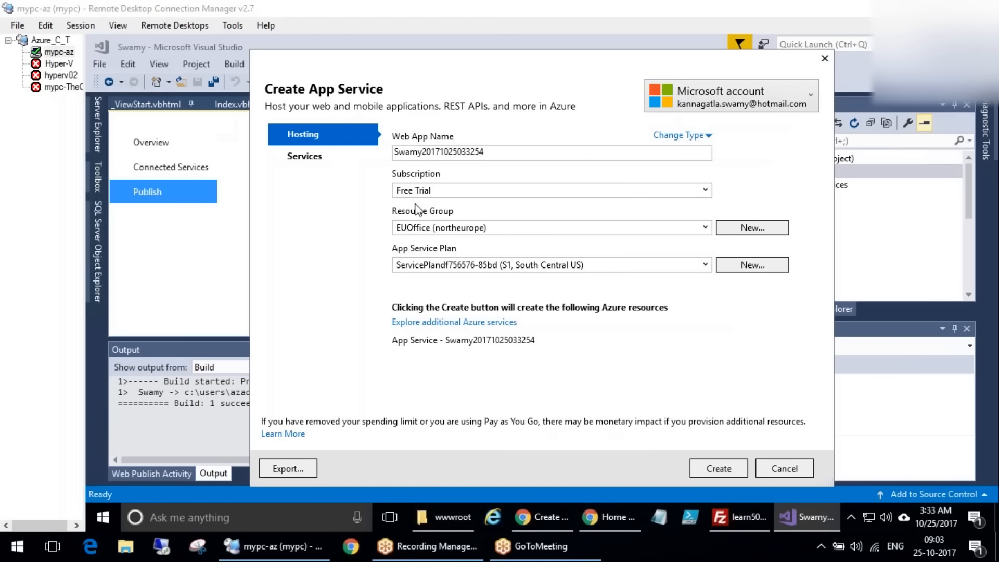
mouse_move(507, 130)
left_mouse_down()
mouse_move(414, 130)
mouse_move(397, 151)
mouse_move(504, 158)
mouse_move(580, 120)
left_mouse_up()
mouse_move(284, 318)
left_mouse_down()
mouse_move(386, 159)
mouse_move(370, 162)
left_mouse_up()
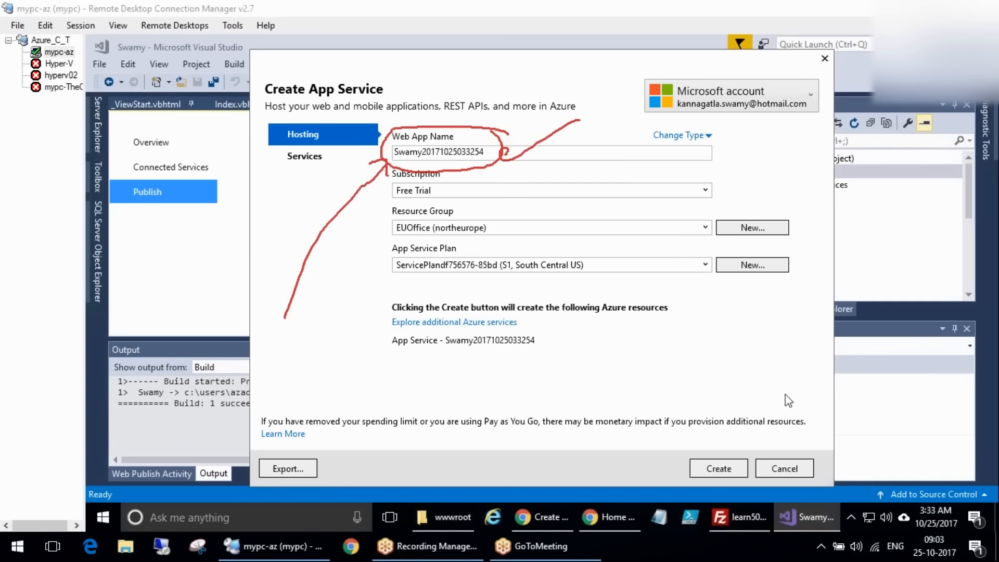
left_click(870, 358)
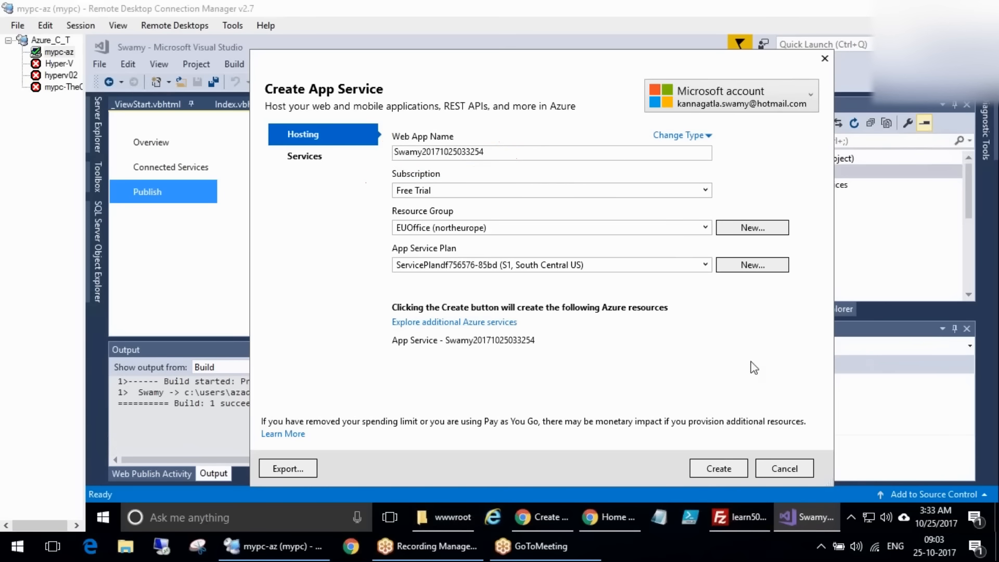
Replace the suggested web app name with learn507
left_click(499, 151)
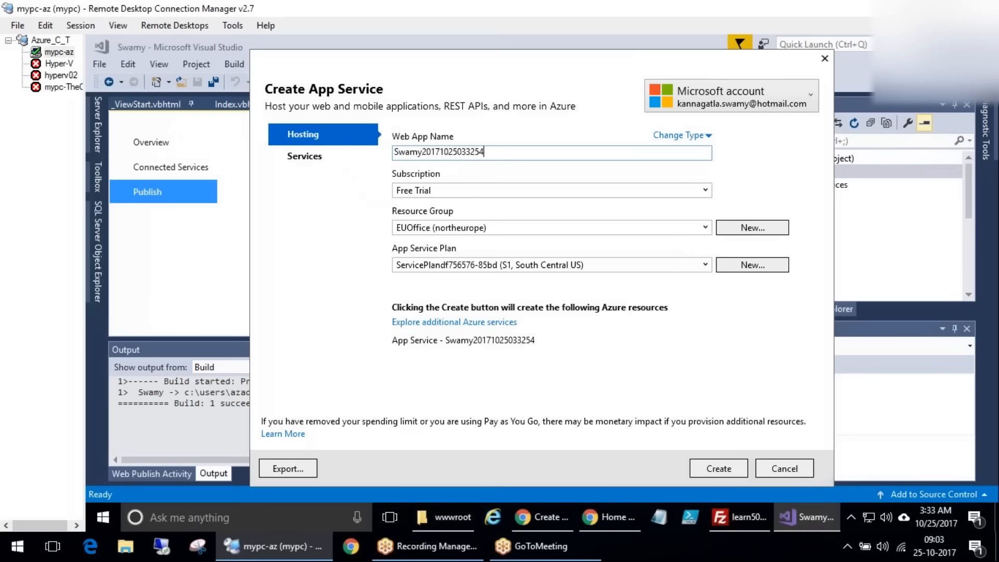
key("ctrl+a")
type("lea")
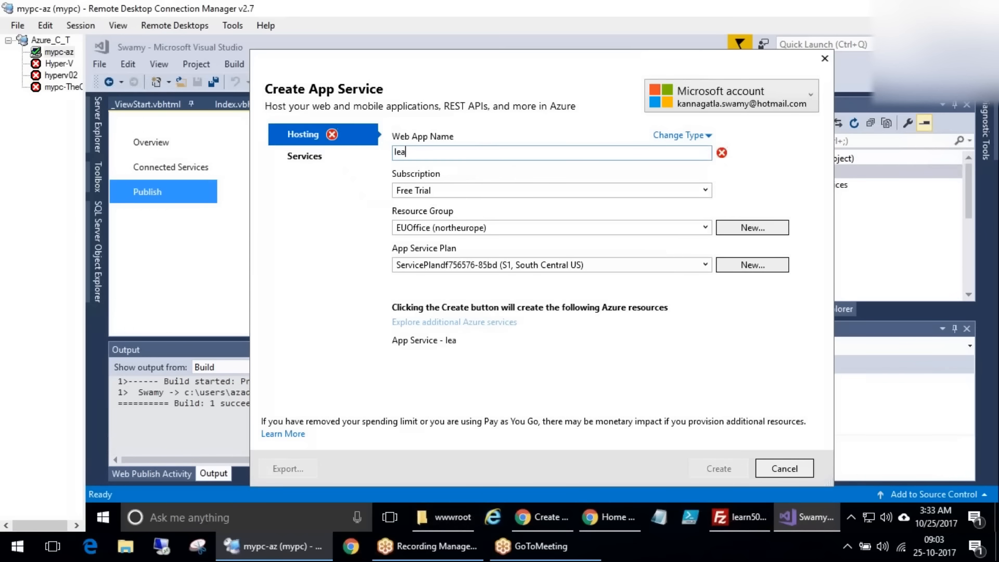
type("rn507")
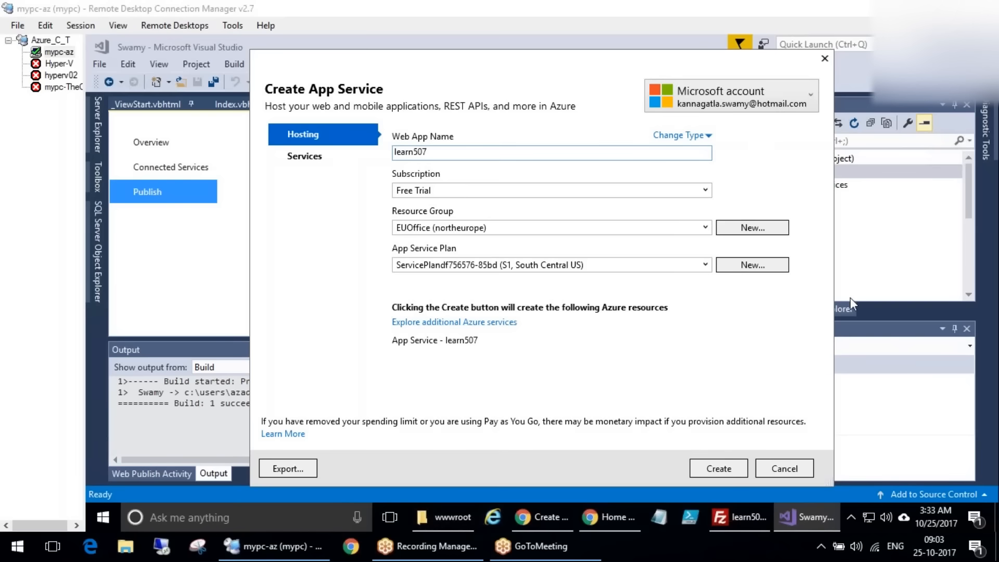
left_click(456, 160)
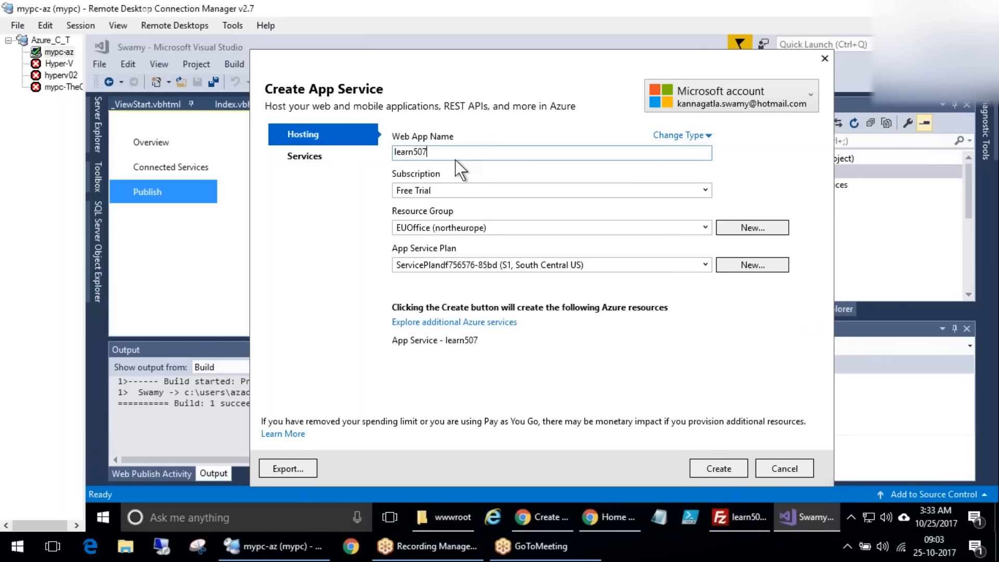
Review the available subscriptions and existing resource groups for the new App Service
left_click(799, 314)
left_click_drag(441, 152, 489, 182)
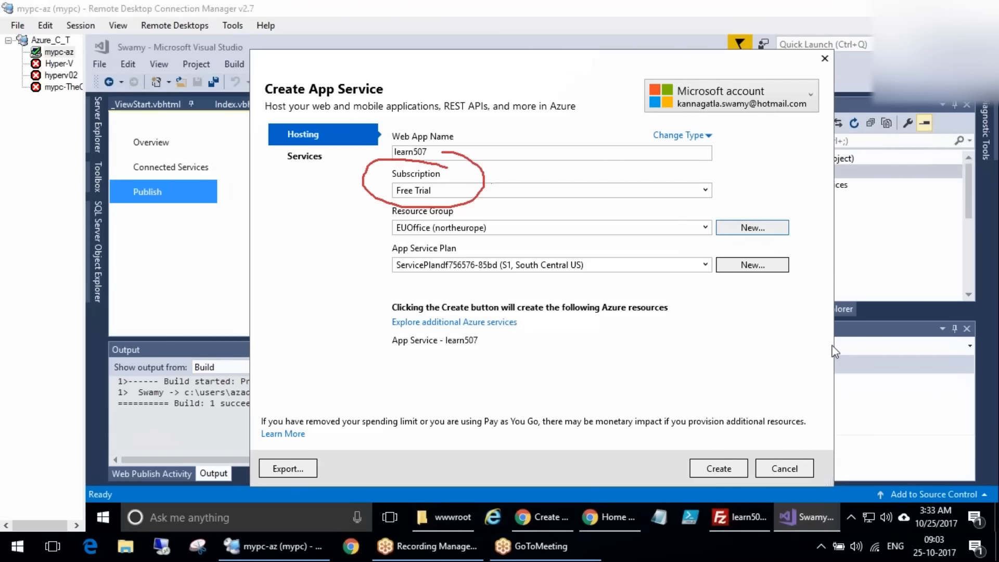
left_click(700, 190)
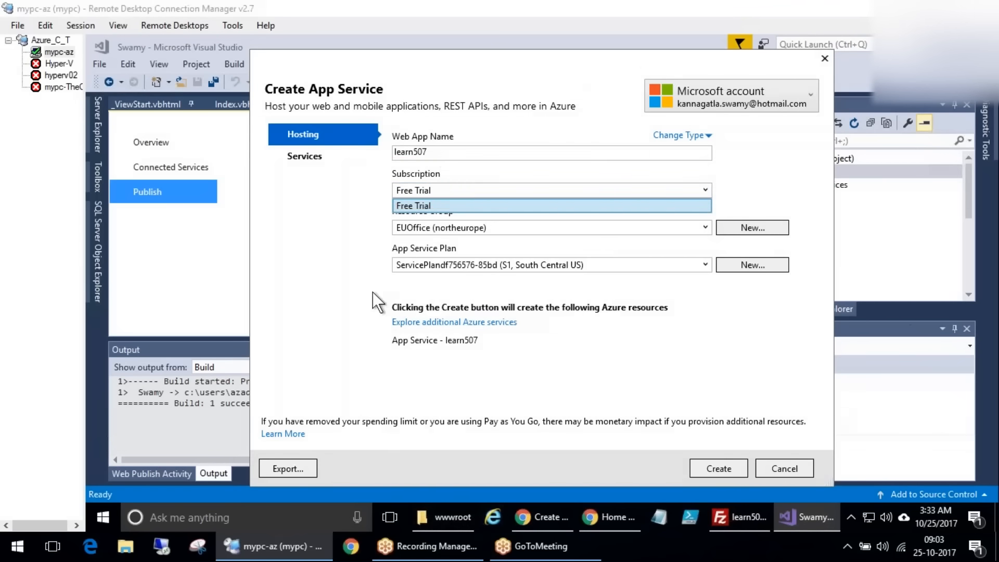
left_click(363, 236)
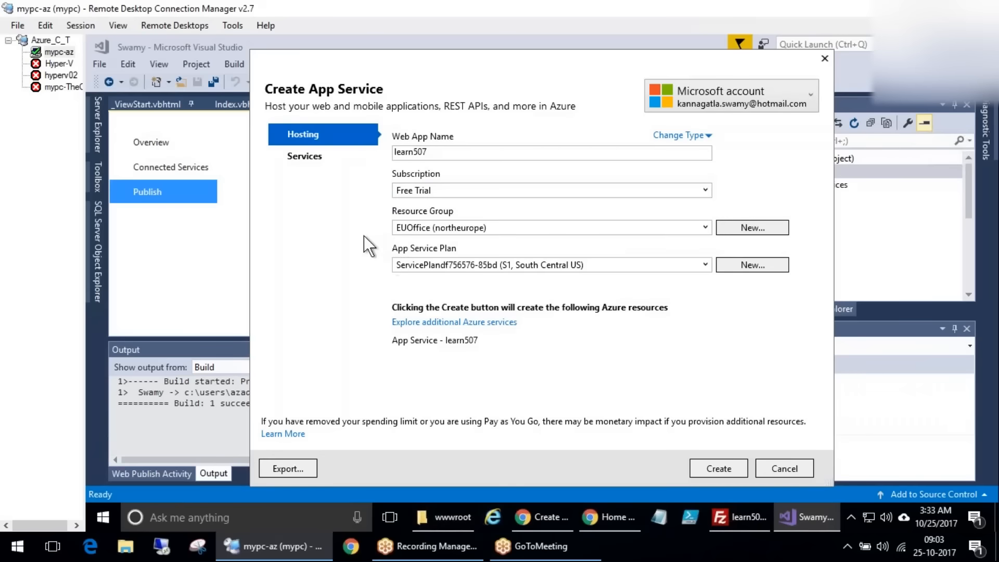
left_click(704, 227)
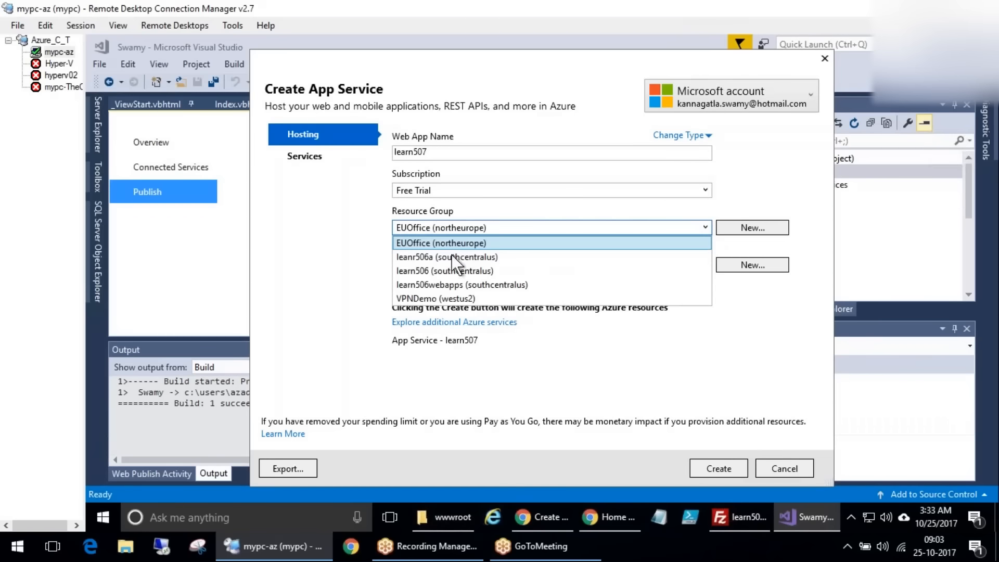
left_click(797, 310)
left_click_drag(461, 208, 391, 209)
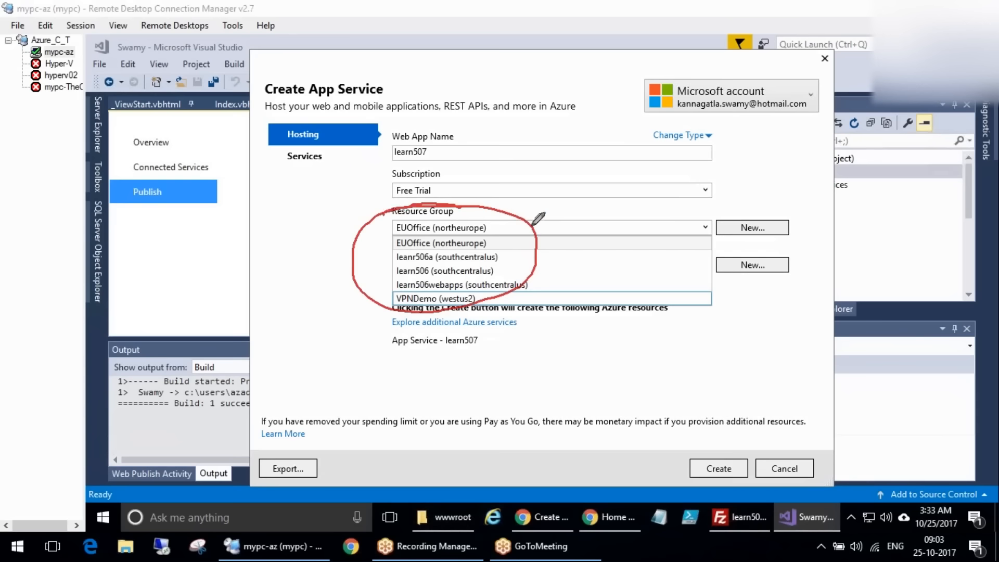
mouse_move(783, 207)
left_mouse_down()
mouse_move(725, 206)
mouse_move(780, 196)
mouse_move(783, 215)
mouse_move(812, 210)
left_mouse_up()
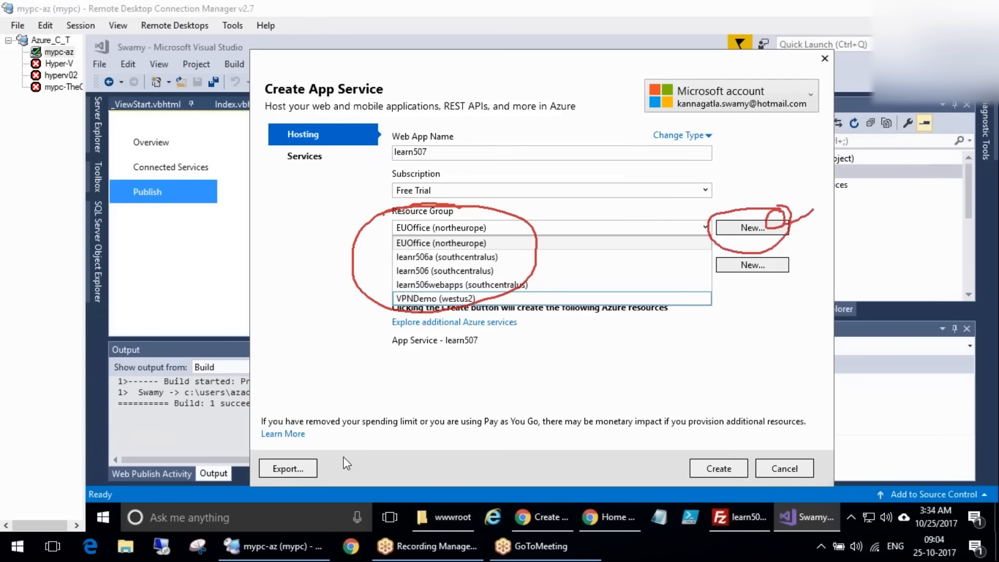
left_click(192, 439)
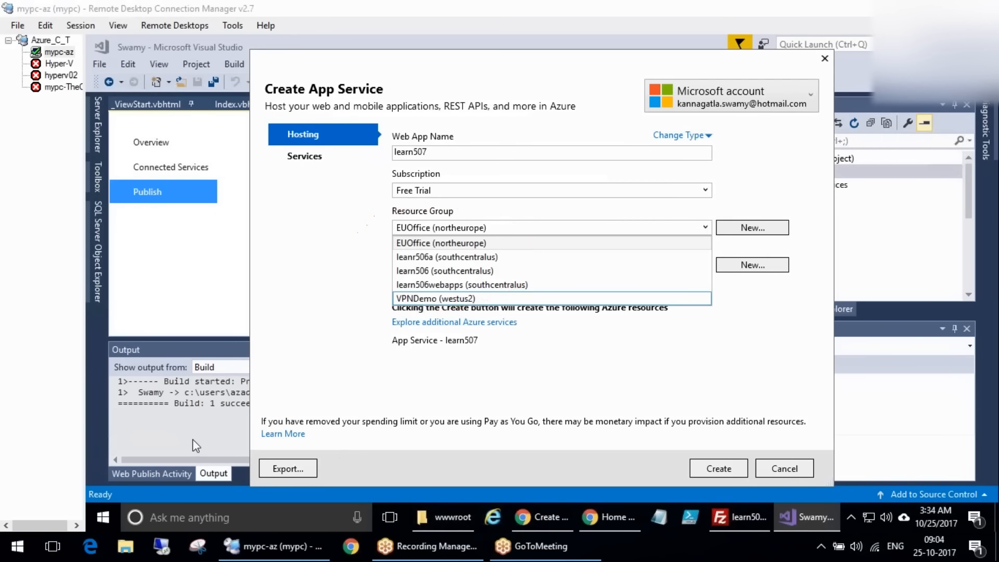
Create a new resource group named Learn507RG for the App Service
left_click(758, 227)
left_click(759, 227)
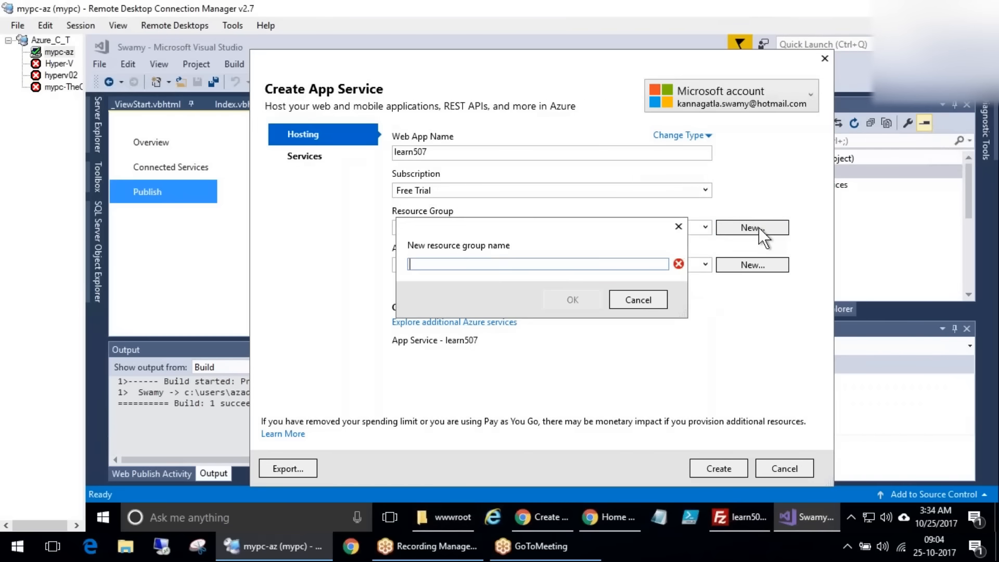
type("Learn507RG")
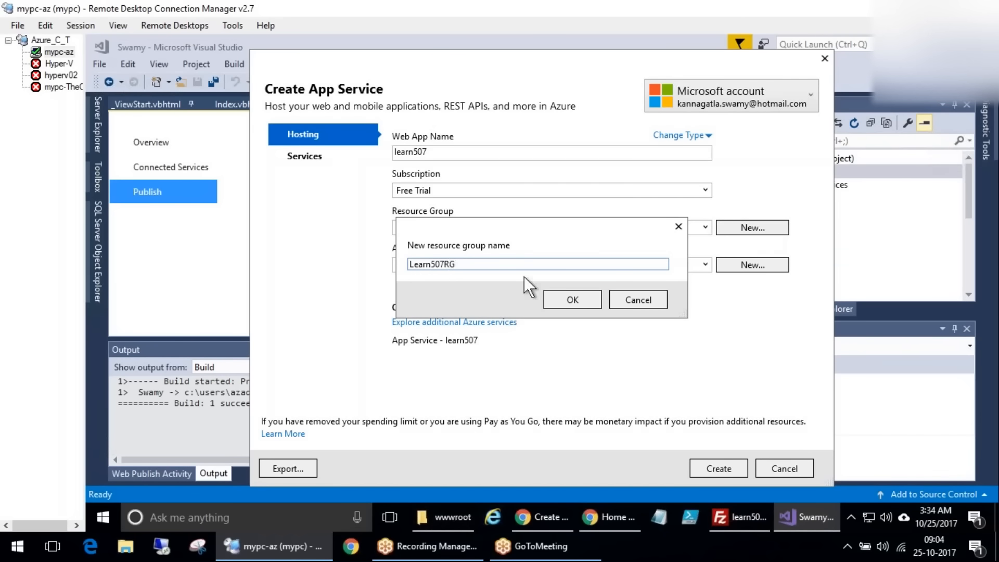
left_click(576, 311)
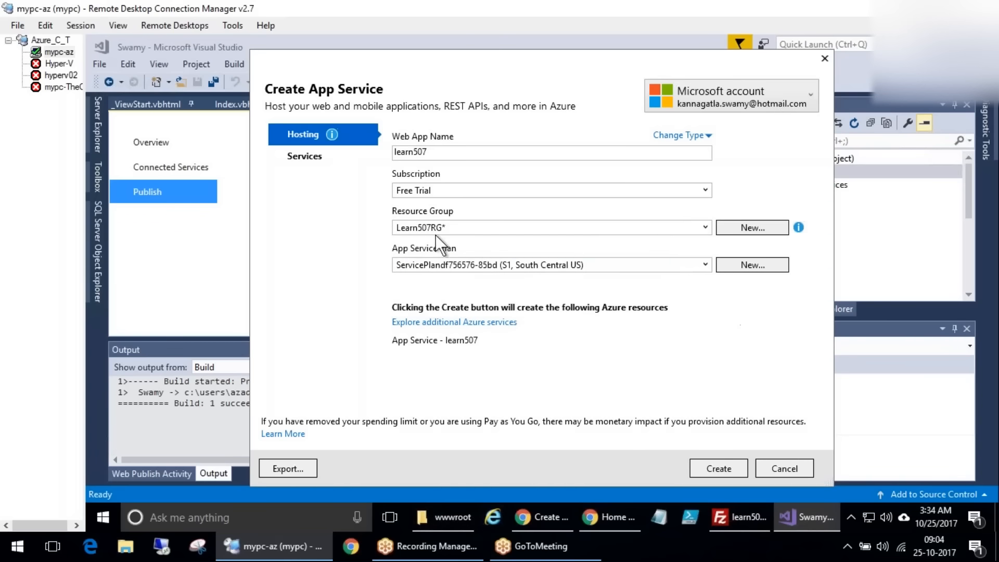
mouse_move(798, 227)
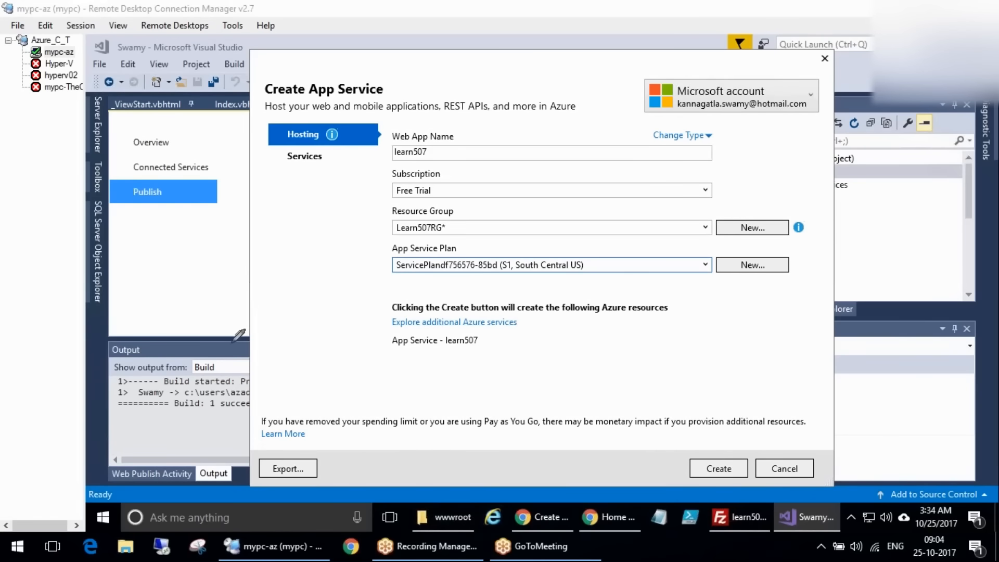
mouse_move(442, 230)
left_mouse_down()
mouse_move(390, 255)
mouse_move(453, 274)
left_mouse_up()
left_click_drag(381, 261, 294, 262)
left_click_drag(453, 273, 424, 365)
left_click_drag(404, 271, 375, 366)
left_click_drag(275, 288, 271, 259)
left_click_drag(356, 348, 343, 347)
left_click_drag(455, 373, 446, 348)
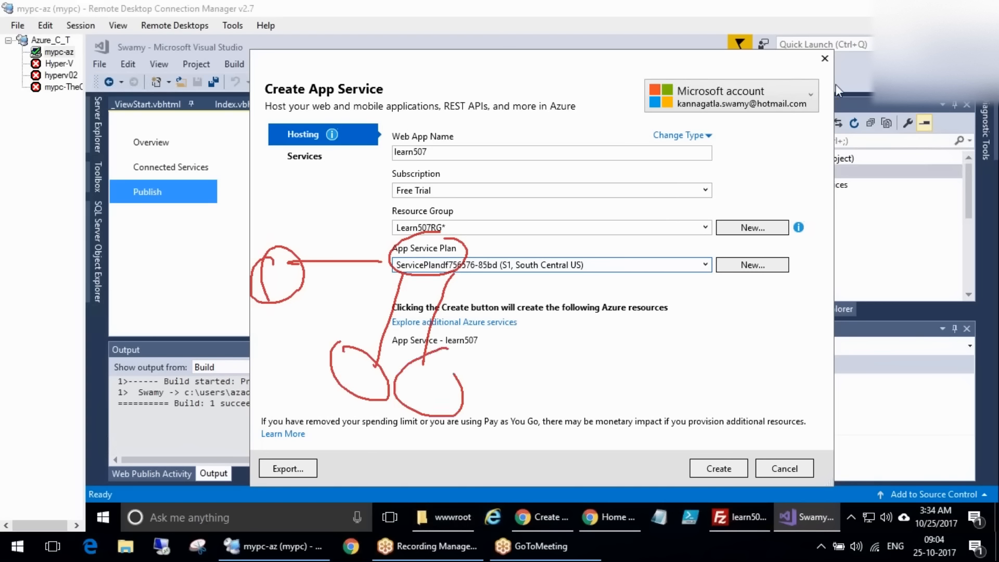
mouse_move(602, 263)
left_mouse_down()
mouse_move(364, 260)
mouse_move(587, 274)
left_mouse_up()
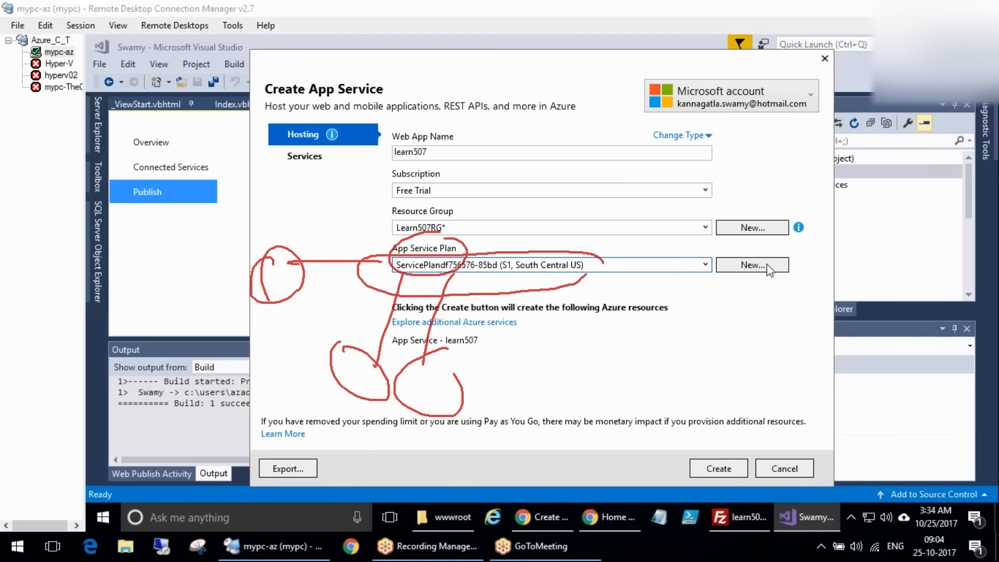
mouse_move(778, 246)
left_mouse_down()
mouse_move(717, 295)
mouse_move(788, 245)
mouse_move(777, 247)
left_mouse_up()
left_click_drag(777, 294, 845, 279)
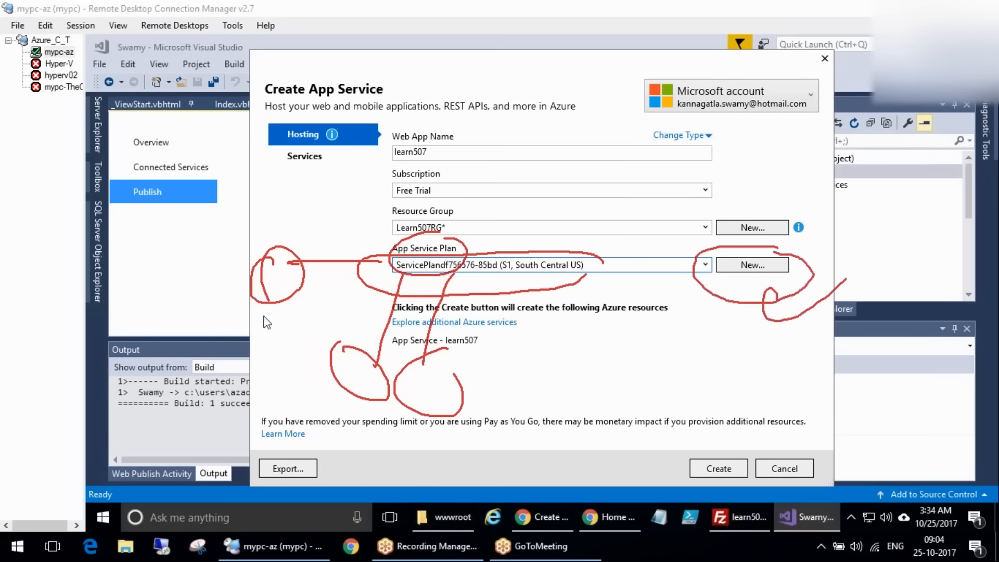
Configure a new App Service plan named learn507Plan in West US 2 with size S1 (1 core, 1.75 GB RAM)
key("Escape")
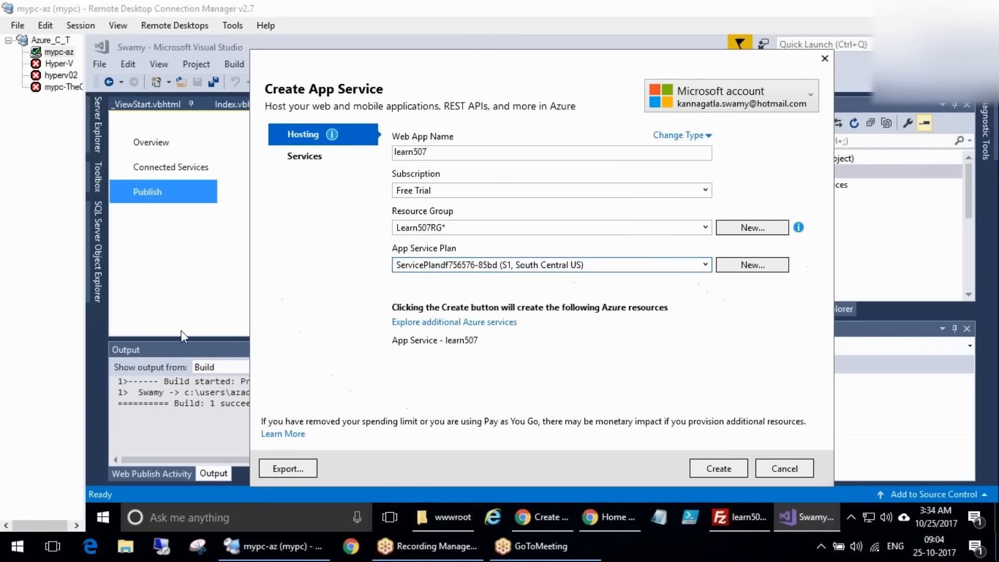
left_click(741, 264)
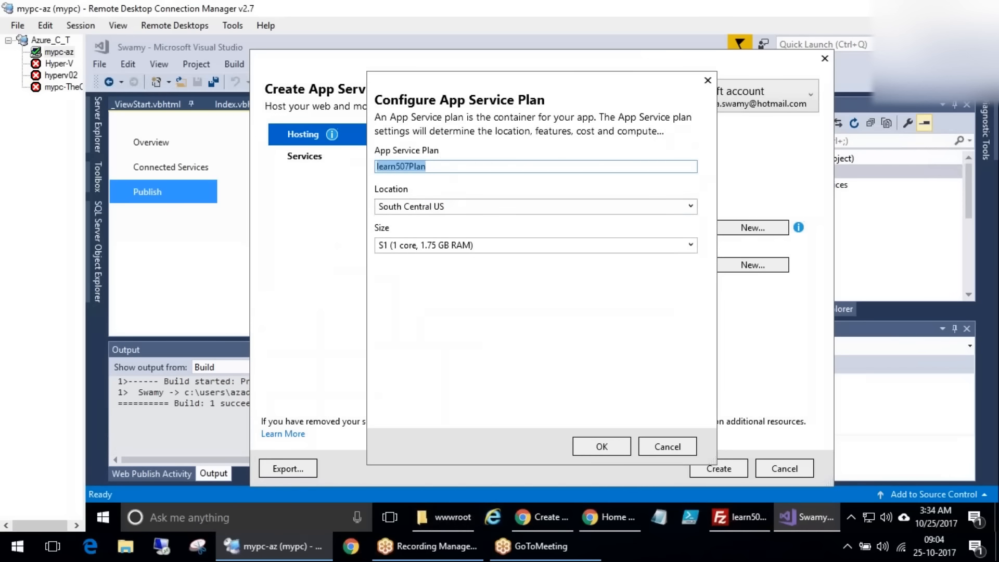
left_click(468, 206)
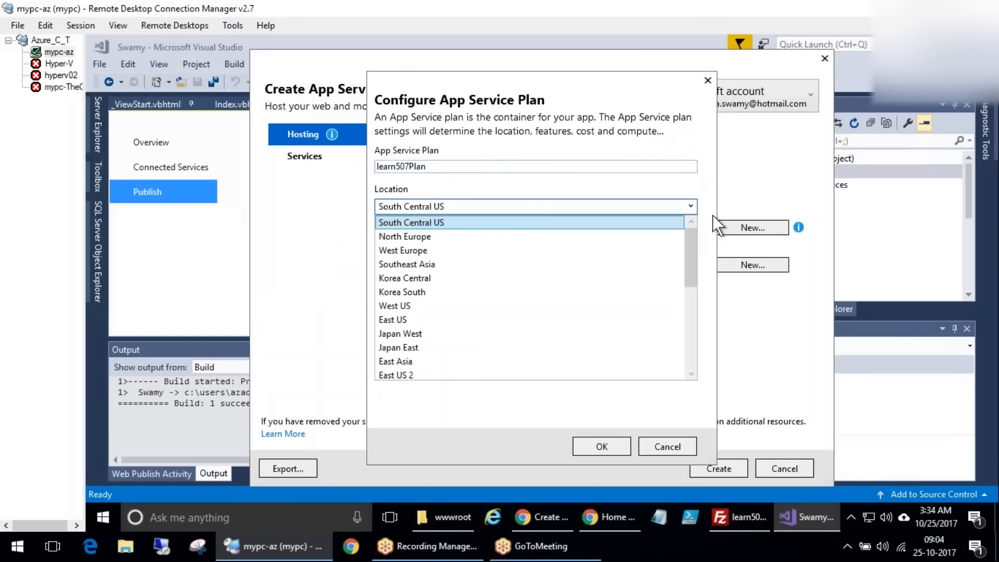
scroll(690, 359, "down", 6)
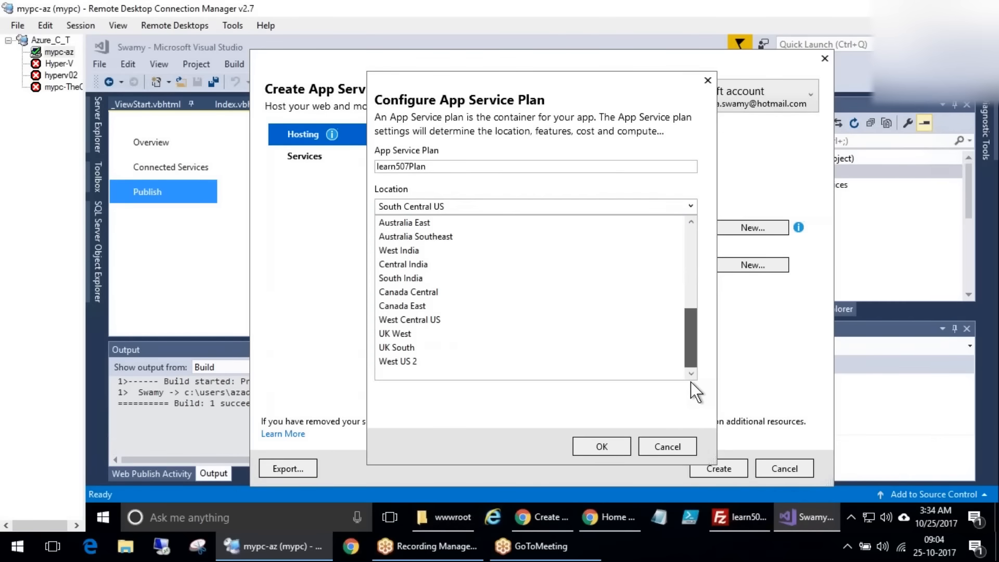
left_click_drag(695, 190, 693, 408)
left_click(391, 360)
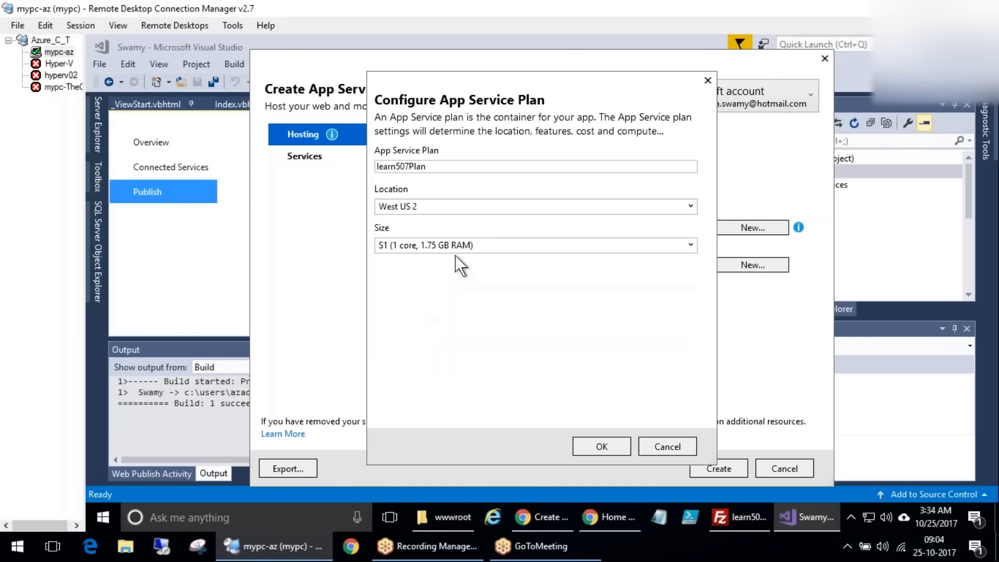
left_click(610, 245)
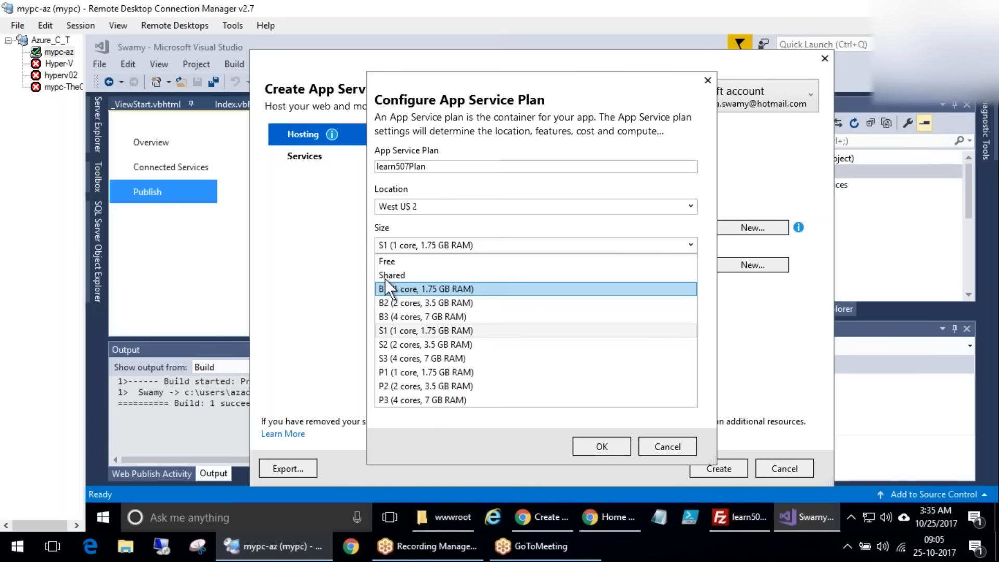
left_click(421, 330)
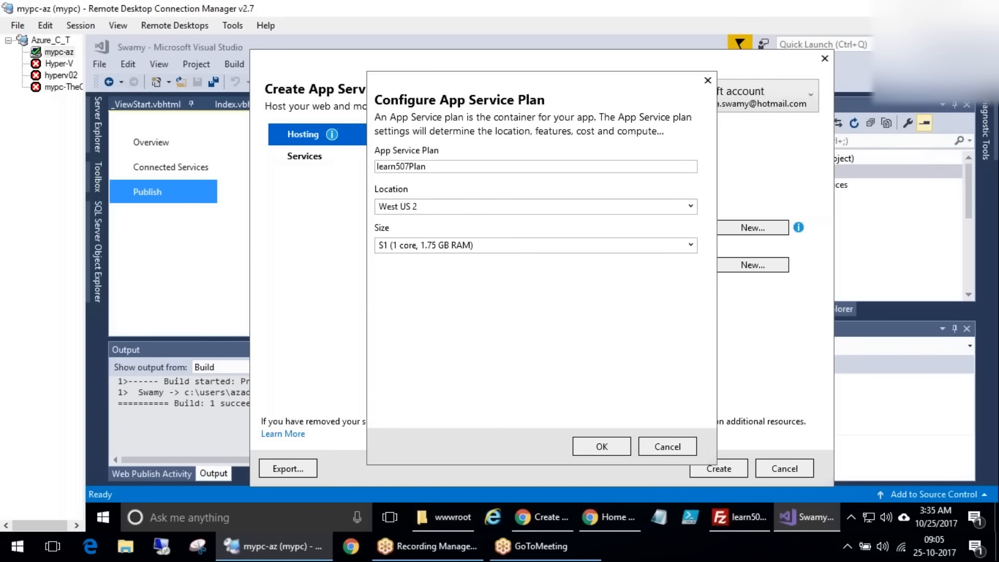
left_click(160, 322)
mouse_move(412, 306)
left_mouse_down()
mouse_move(429, 330)
mouse_move(446, 289)
mouse_move(388, 289)
left_mouse_up()
left_click_drag(460, 268, 463, 375)
mouse_move(516, 267)
left_mouse_down()
mouse_move(542, 298)
mouse_move(544, 323)
left_mouse_up()
left_click_drag(502, 254, 572, 315)
left_click_drag(571, 280, 504, 240)
mouse_move(349, 290)
left_mouse_down()
mouse_move(607, 285)
mouse_move(583, 363)
left_mouse_up()
mouse_move(340, 286)
left_mouse_down()
mouse_move(369, 328)
mouse_move(687, 338)
mouse_move(655, 293)
left_mouse_up()
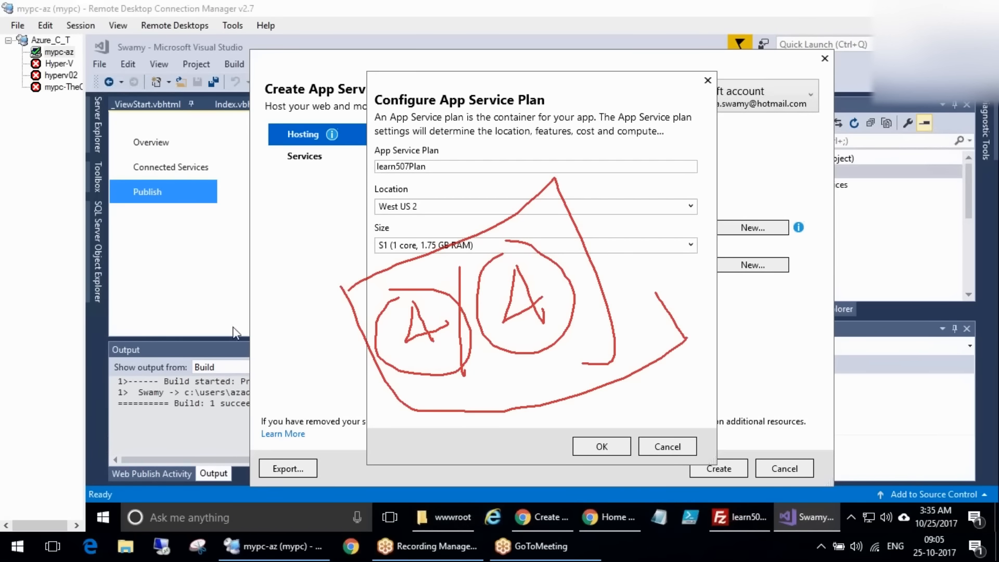
key("Escape")
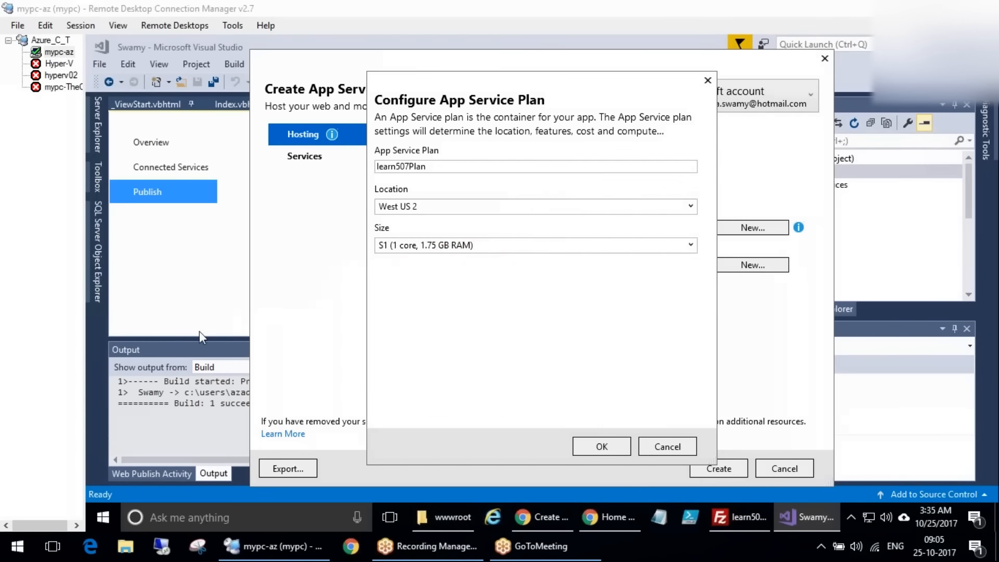
Accept the new App Service plan settings and create the learn507 App Service
left_click(612, 446)
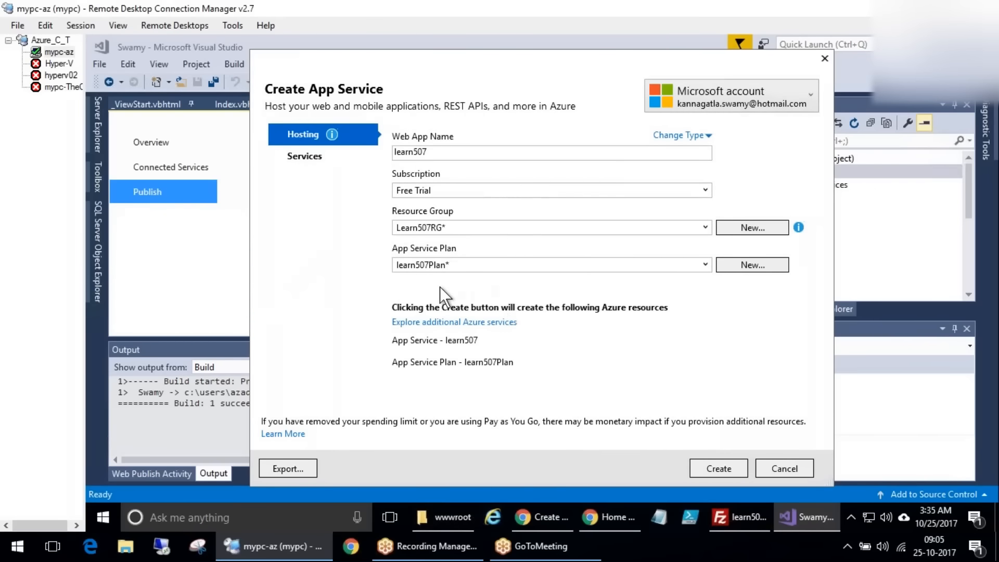
left_click(725, 471)
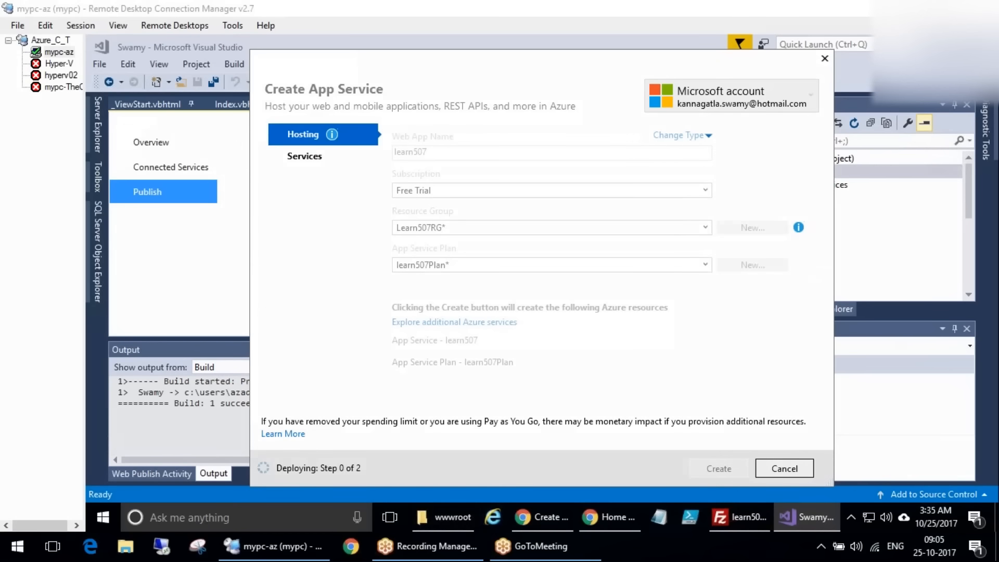
mouse_move(327, 136)
left_mouse_down()
mouse_move(291, 154)
mouse_move(408, 219)
mouse_move(393, 216)
left_mouse_up()
left_click_drag(489, 232, 462, 301)
mouse_move(496, 267)
left_mouse_down()
mouse_move(541, 281)
mouse_move(584, 275)
left_mouse_up()
mouse_move(304, 182)
left_mouse_down()
mouse_move(297, 200)
mouse_move(337, 167)
left_mouse_up()
mouse_move(99, 436)
left_mouse_down()
mouse_move(107, 390)
mouse_move(292, 209)
mouse_move(313, 177)
mouse_move(302, 194)
mouse_move(298, 180)
mouse_move(334, 198)
left_mouse_up()
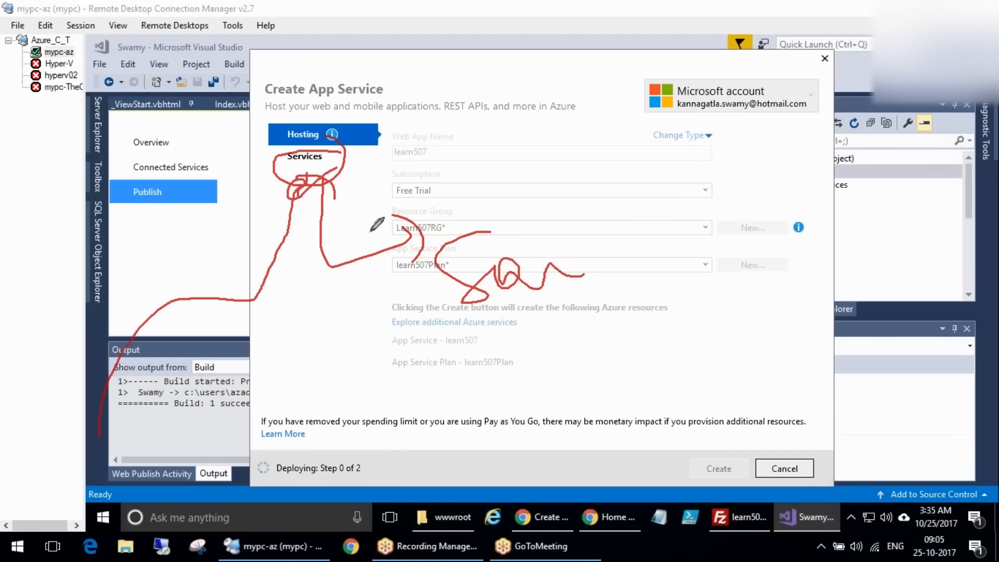
mouse_move(409, 123)
left_mouse_down()
mouse_move(457, 111)
mouse_move(506, 134)
mouse_move(597, 149)
mouse_move(523, 50)
left_mouse_up()
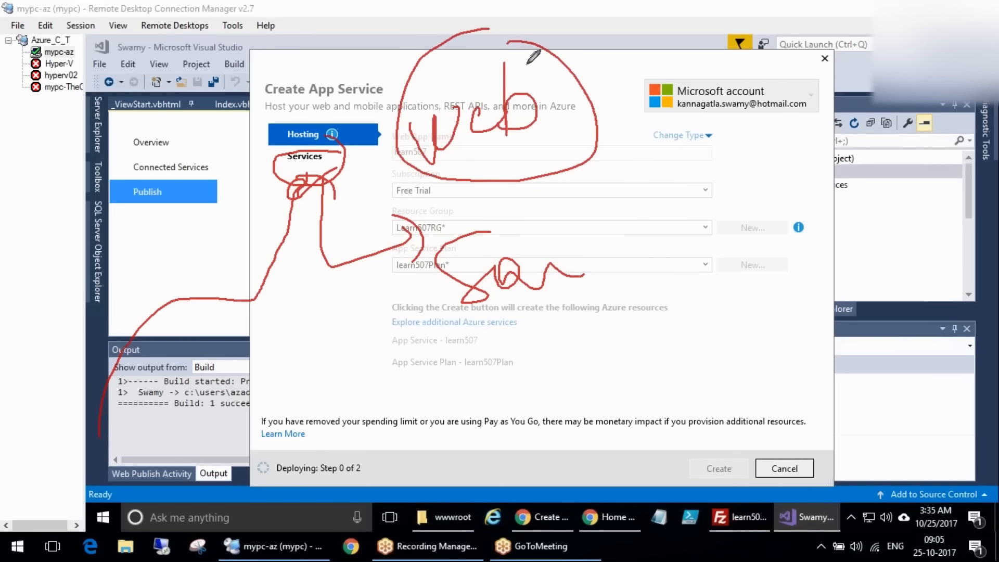
mouse_move(381, 411)
left_mouse_down()
mouse_move(432, 402)
mouse_move(460, 424)
left_mouse_up()
mouse_move(457, 385)
left_mouse_down()
mouse_move(479, 411)
mouse_move(520, 351)
mouse_move(538, 353)
mouse_move(543, 429)
left_mouse_up()
mouse_move(585, 346)
left_mouse_down()
mouse_move(617, 351)
mouse_move(630, 325)
mouse_move(653, 372)
left_mouse_up()
left_click_drag(629, 259, 644, 276)
left_click_drag(499, 344, 466, 372)
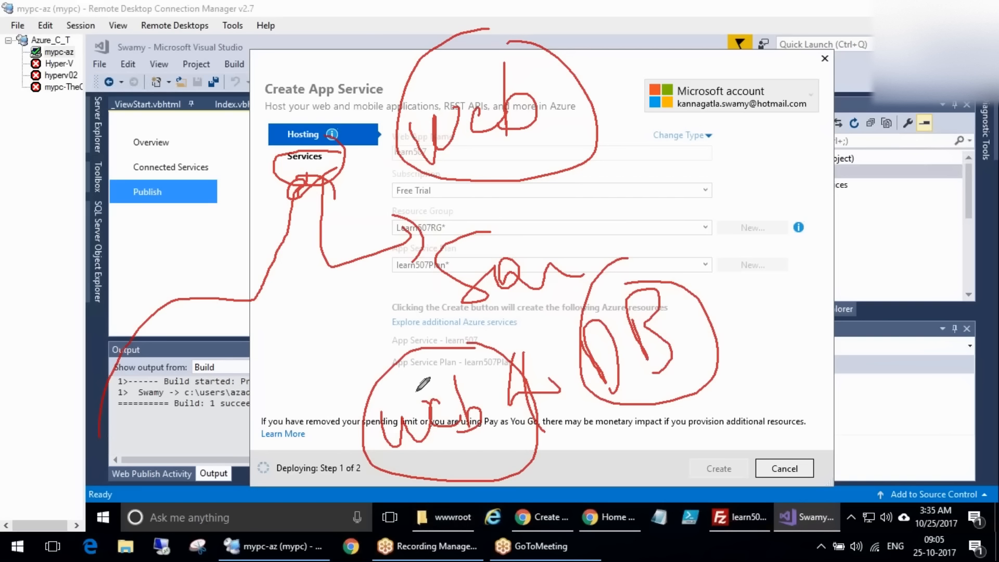
left_click_drag(324, 359, 349, 396)
left_click_drag(299, 359, 317, 341)
left_click_drag(325, 422, 347, 389)
left_click_drag(354, 339, 377, 392)
left_click_drag(349, 333, 355, 328)
left_click_drag(387, 372, 373, 391)
left_click_drag(389, 312, 379, 364)
left_click_drag(624, 216, 622, 261)
mouse_move(668, 223)
left_mouse_down()
mouse_move(667, 248)
mouse_move(708, 225)
mouse_move(655, 266)
mouse_move(694, 252)
left_mouse_up()
mouse_move(324, 451)
left_mouse_down()
mouse_move(377, 400)
mouse_move(385, 415)
mouse_move(531, 323)
left_mouse_up()
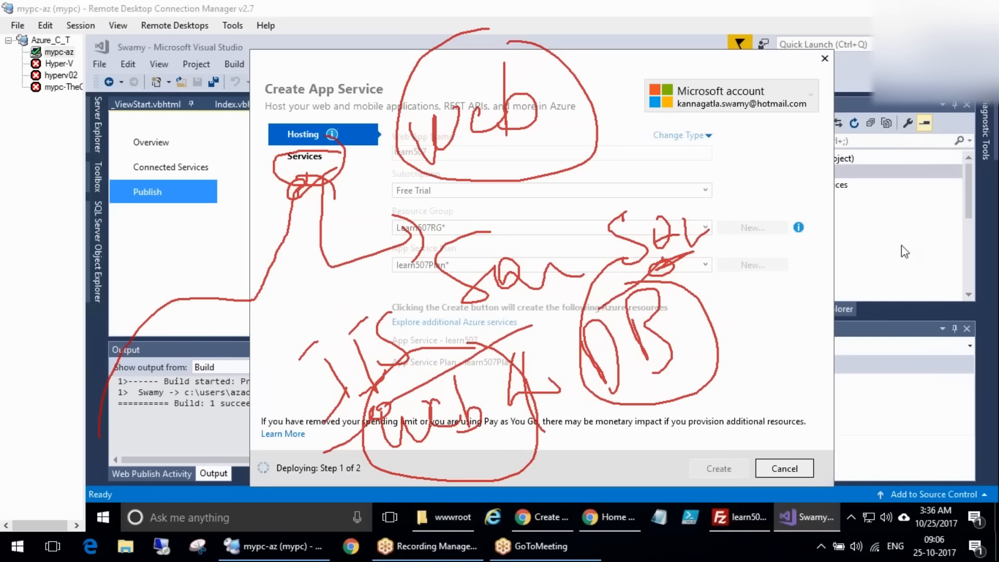
key("Escape")
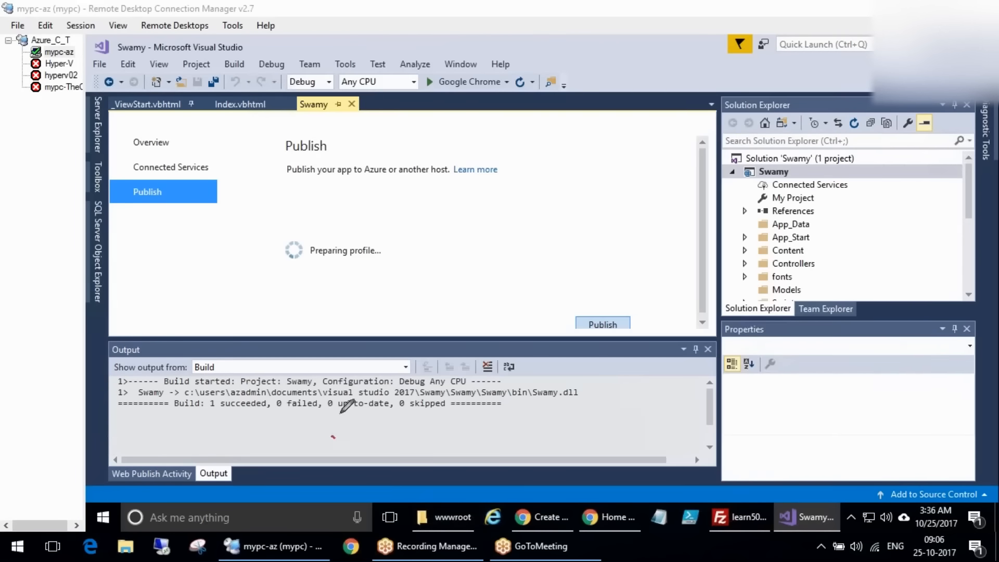
mouse_move(202, 327)
left_mouse_down()
mouse_move(608, 416)
mouse_move(167, 307)
left_mouse_up()
key("Escape")
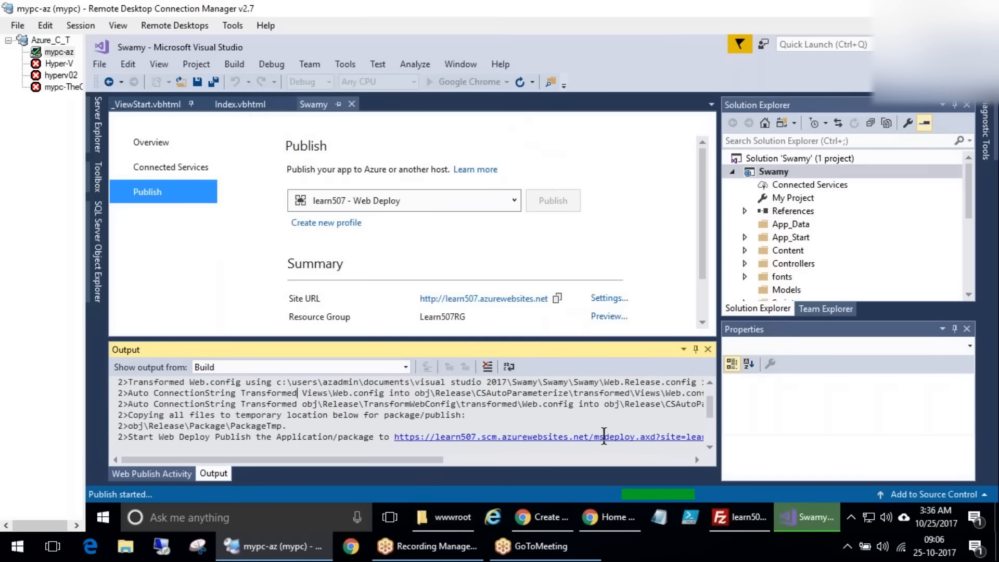
Inspect the Web Deploy line in the publish output, and bring up the Azure portal page in Chrome
left_click_drag(155, 437, 337, 437)
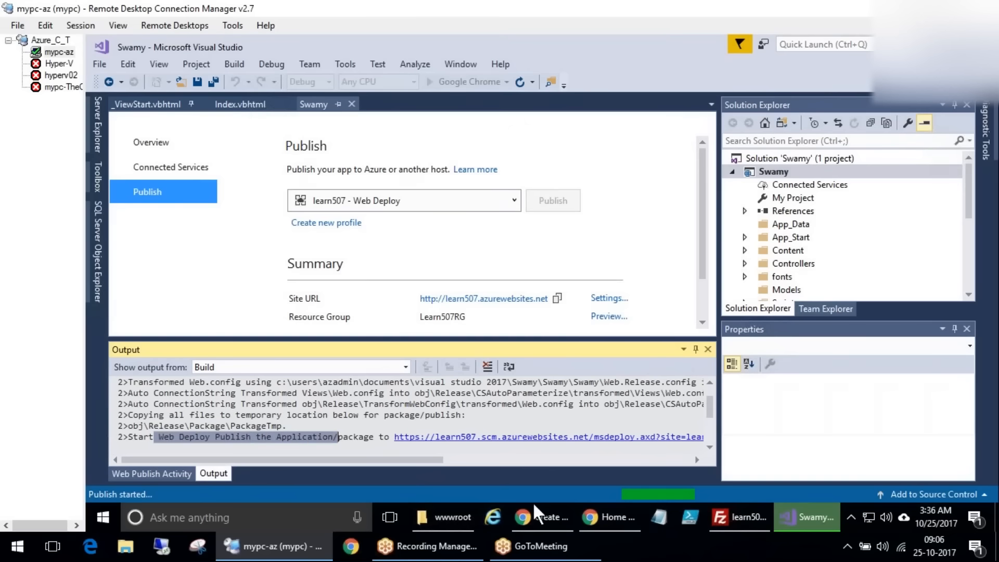
mouse_move(563, 516)
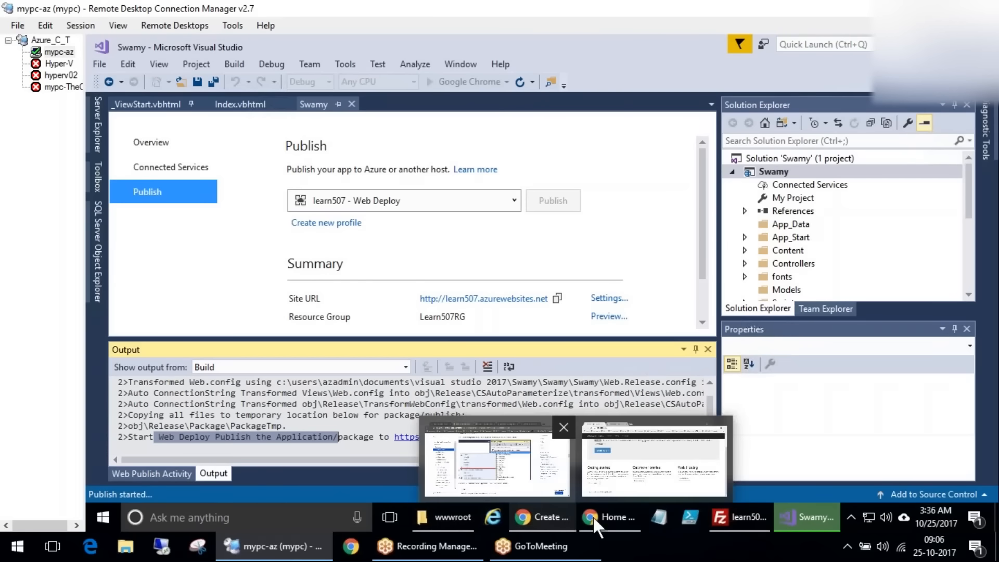
left_click(612, 510)
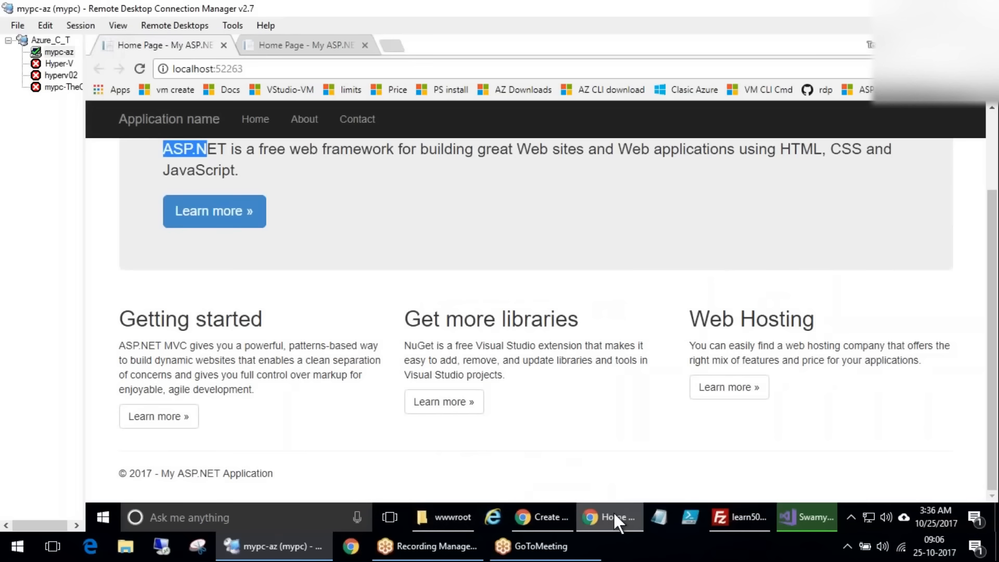
left_click(550, 516)
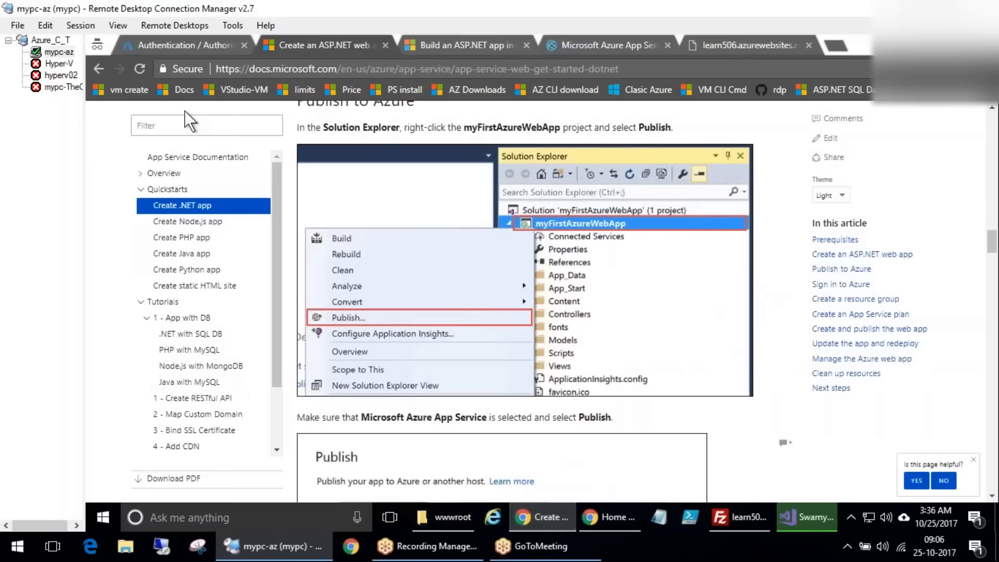
left_click(186, 45)
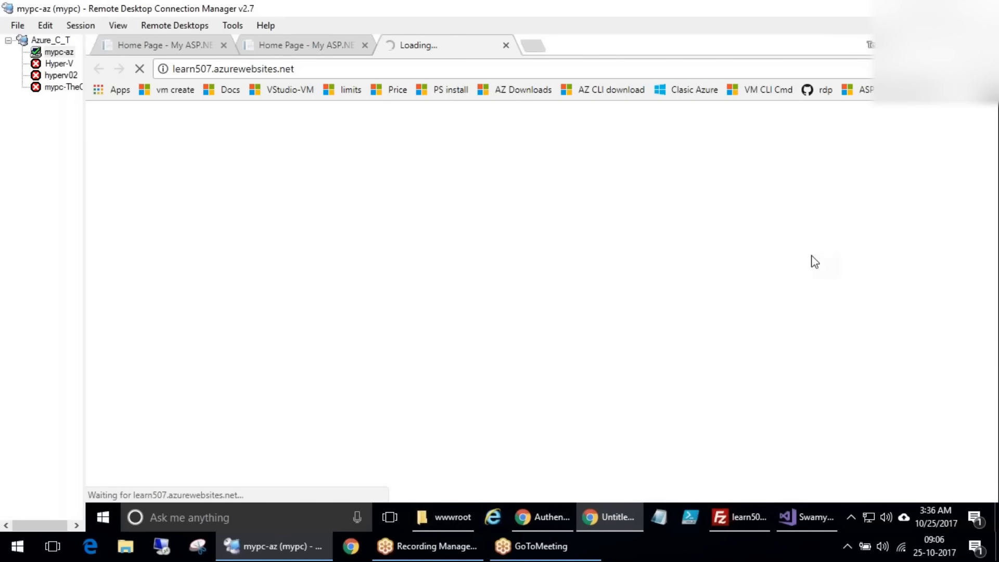
left_click_drag(492, 343, 584, 327)
left_click_drag(461, 265, 590, 255)
mouse_move(149, 194)
left_mouse_down()
mouse_move(149, 158)
mouse_move(223, 138)
mouse_move(256, 156)
mouse_move(253, 167)
left_mouse_up()
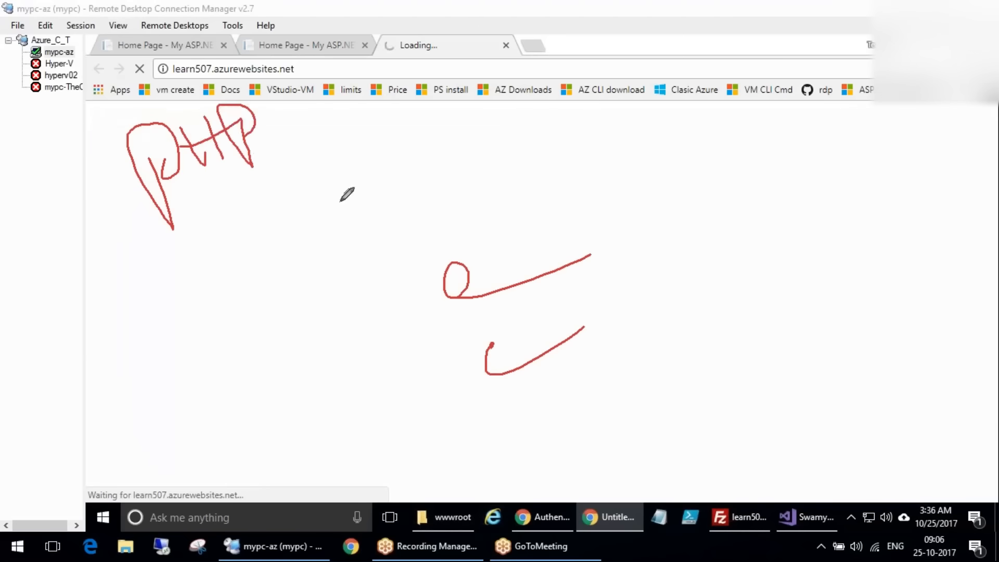
left_click(909, 260)
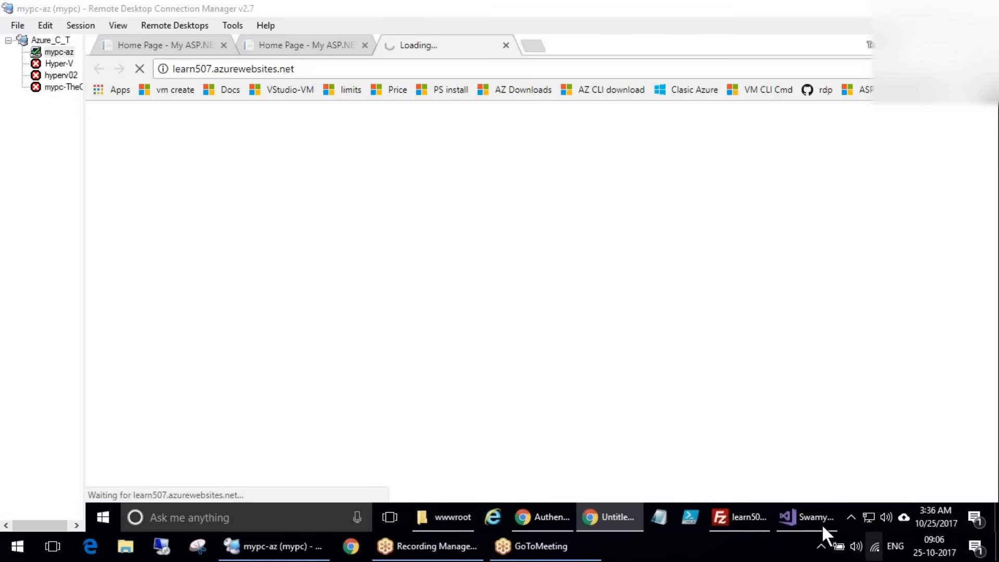
Switch to the Azure portal and open the Learn507RG resource group to review its resources
left_click(539, 512)
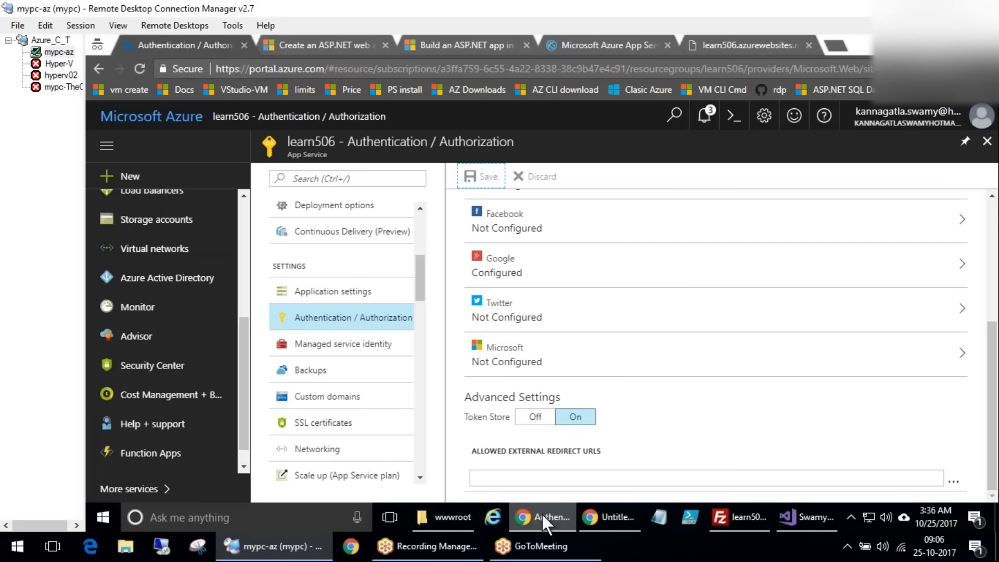
scroll(182, 245, "up", 5)
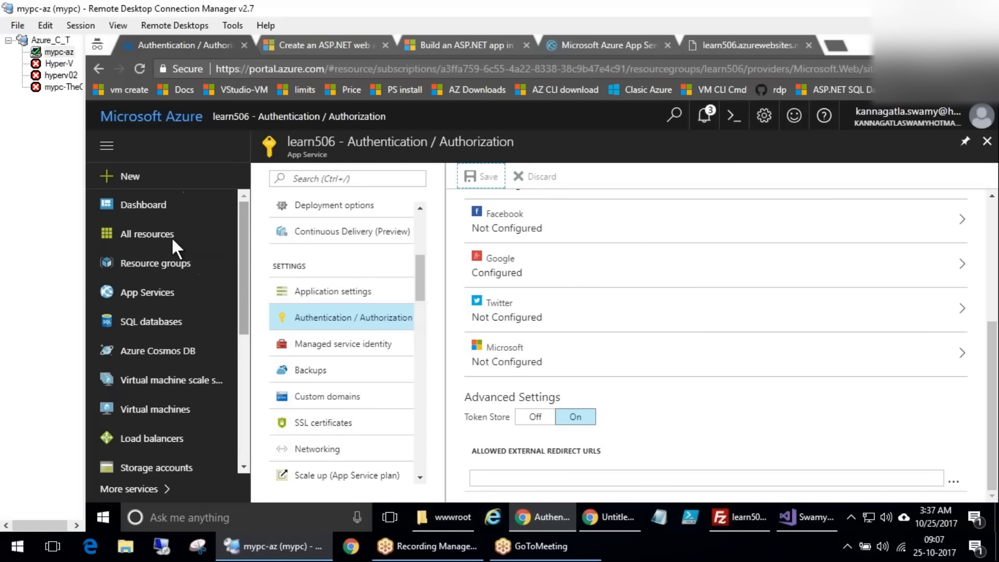
left_click(156, 268)
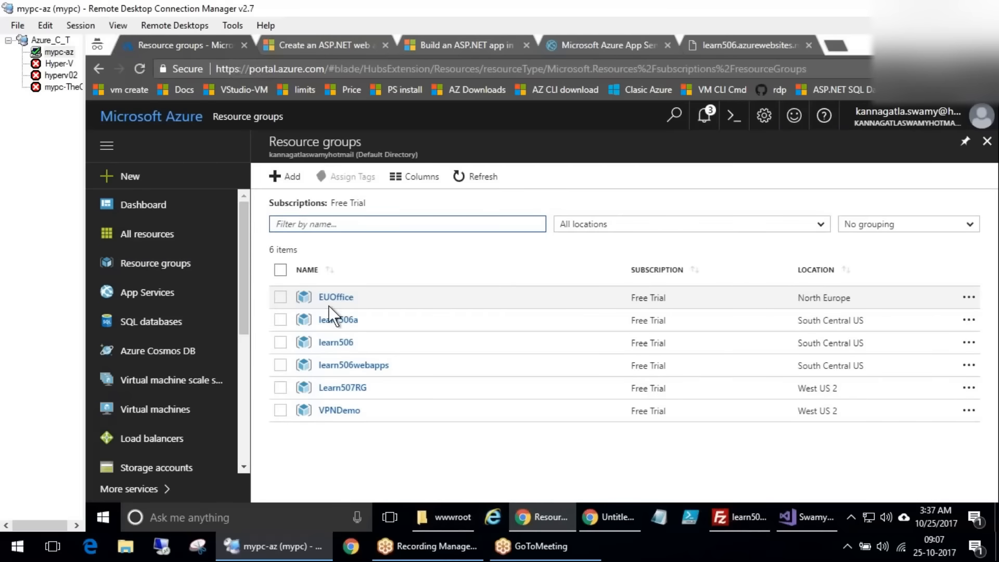
left_click(337, 388)
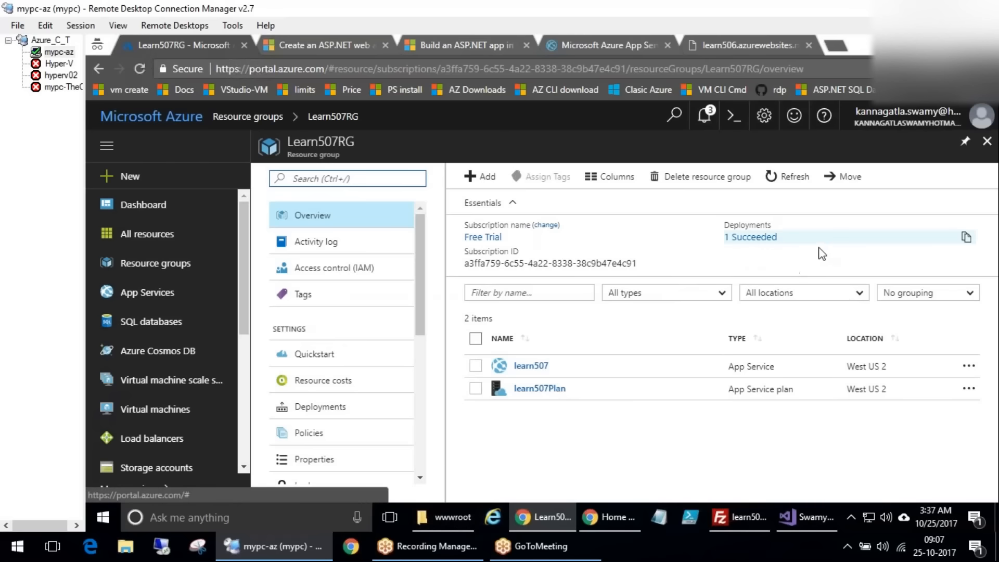
left_click_drag(601, 379, 551, 316)
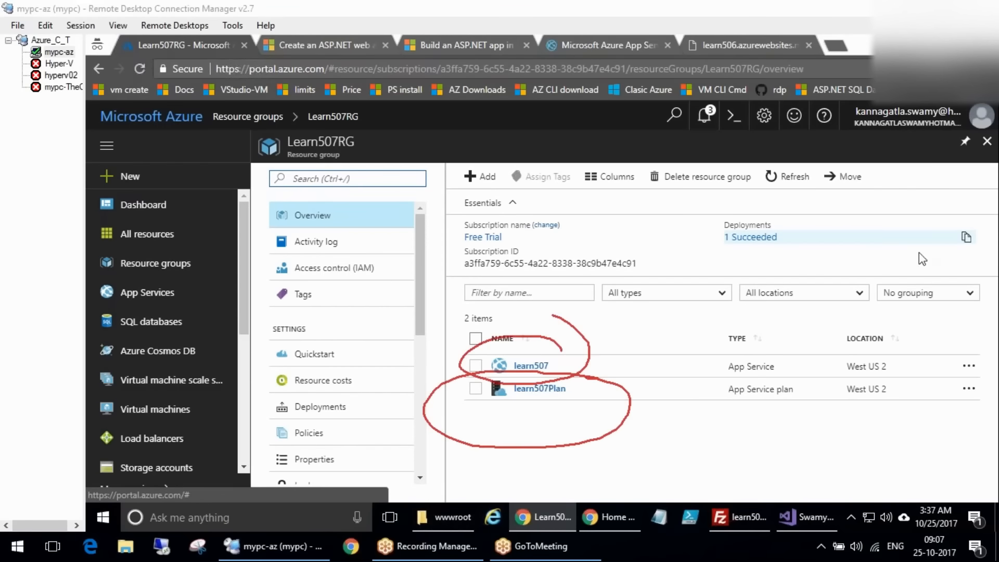
Open the learn507 App Service from the resource group and visit its site URL
left_click(544, 367)
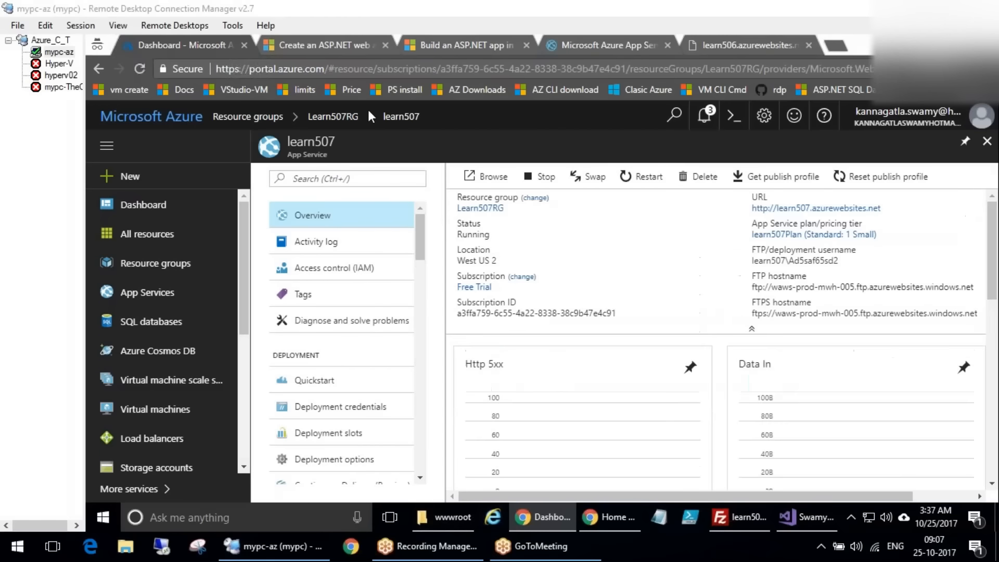
left_click(811, 207)
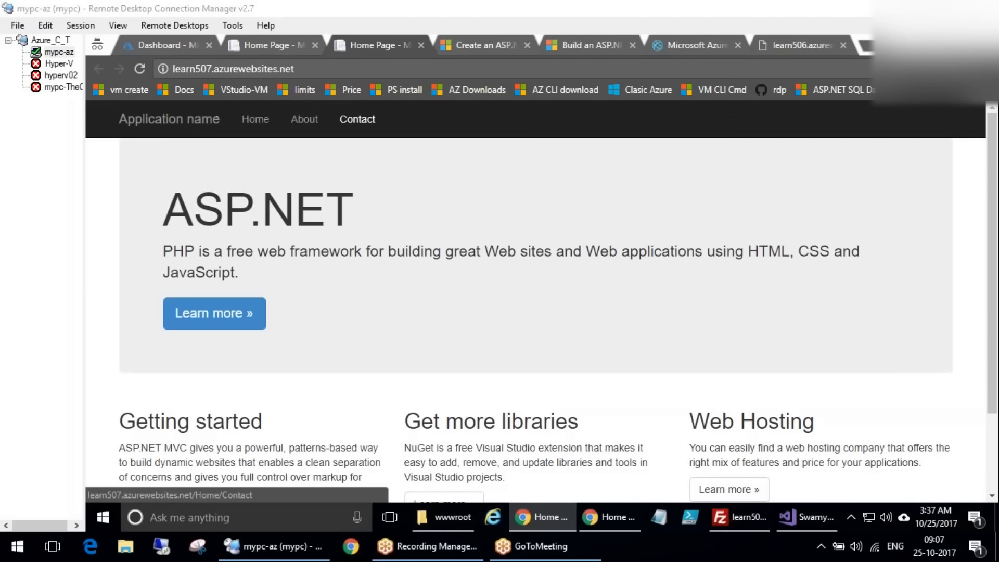
left_click_drag(206, 234, 156, 239)
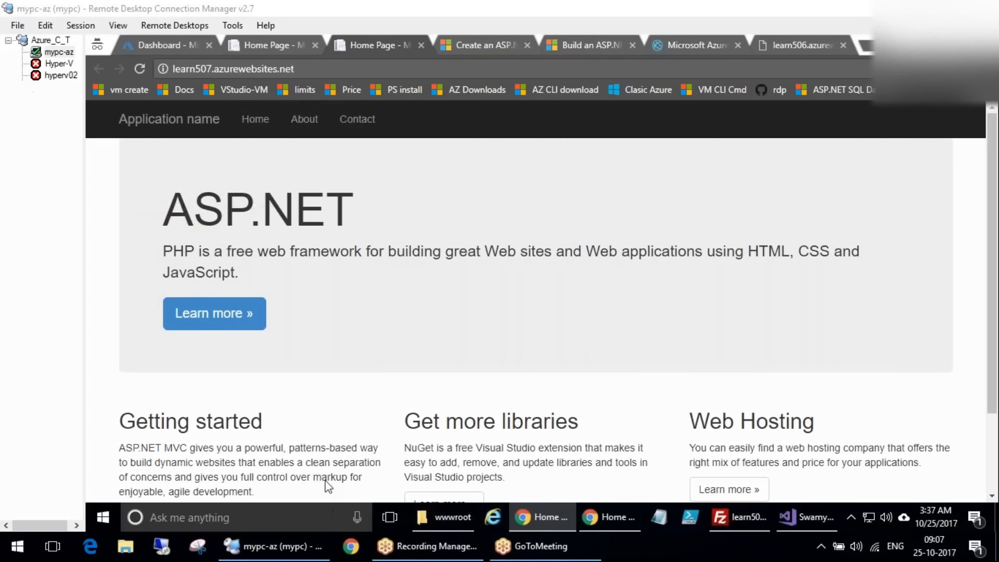
left_click_drag(283, 140, 92, 146)
mouse_move(569, 208)
left_mouse_down()
mouse_move(390, 201)
mouse_move(411, 223)
left_mouse_up()
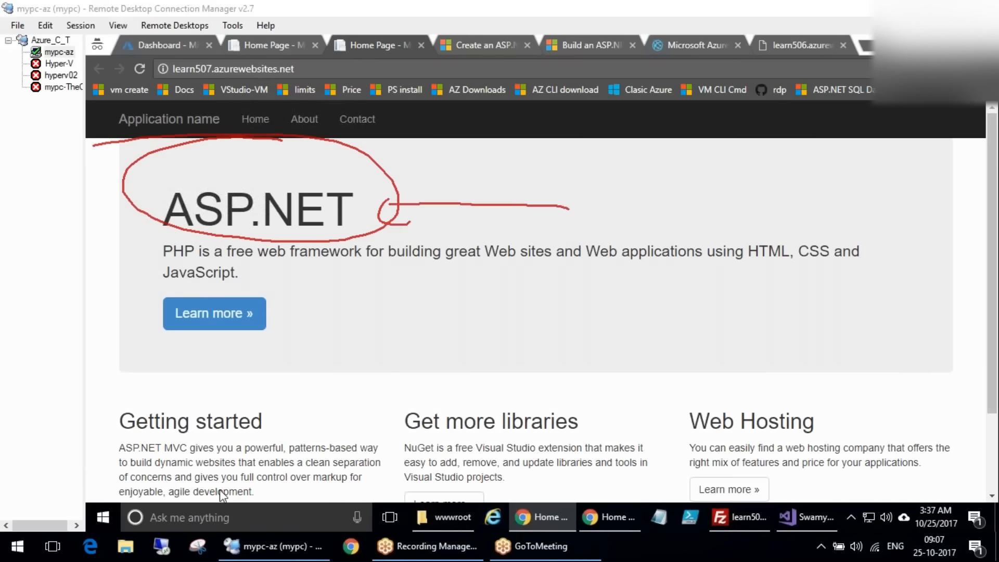
Go to the learn506.azurewebsites.net page showing the test text and close it
left_click(801, 45)
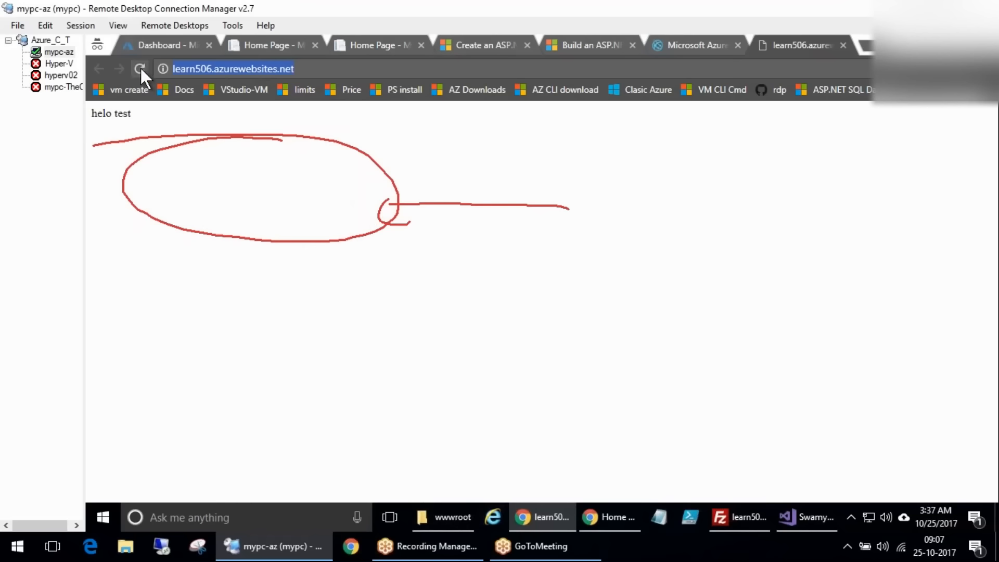
left_click(844, 45)
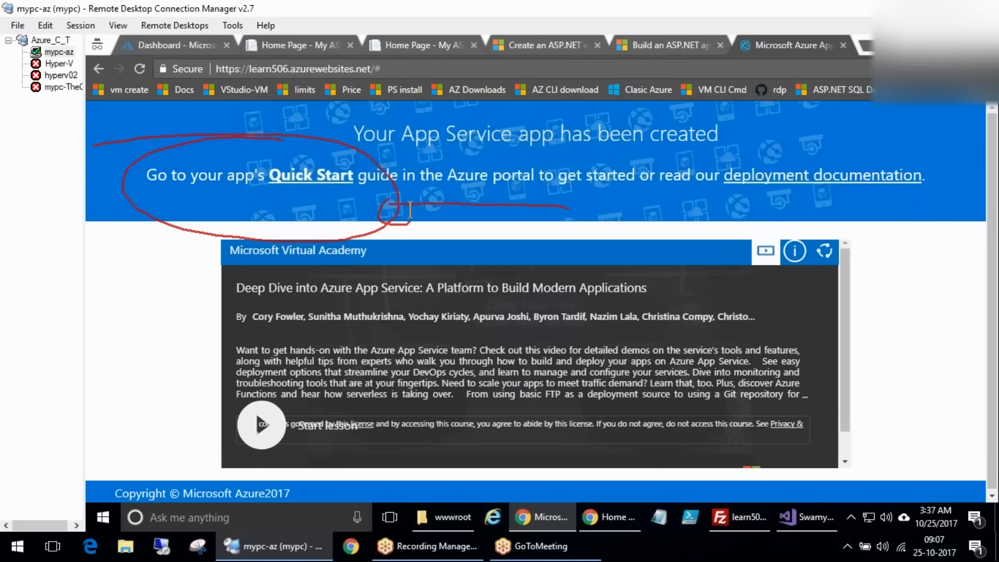
Close the learn506 site and SQL Database tutorial pages, and view the published learn507 home page
left_click(844, 45)
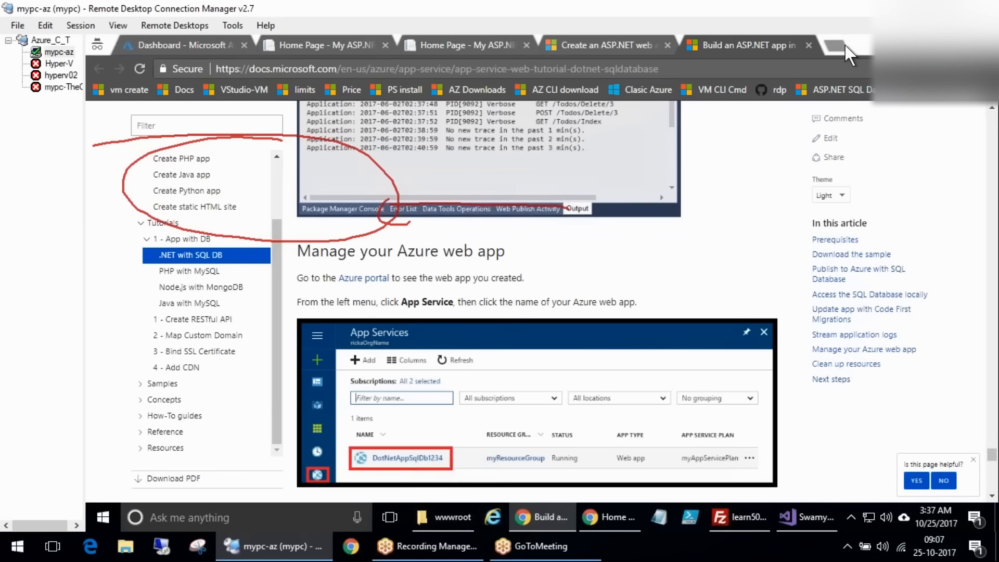
left_click(809, 45)
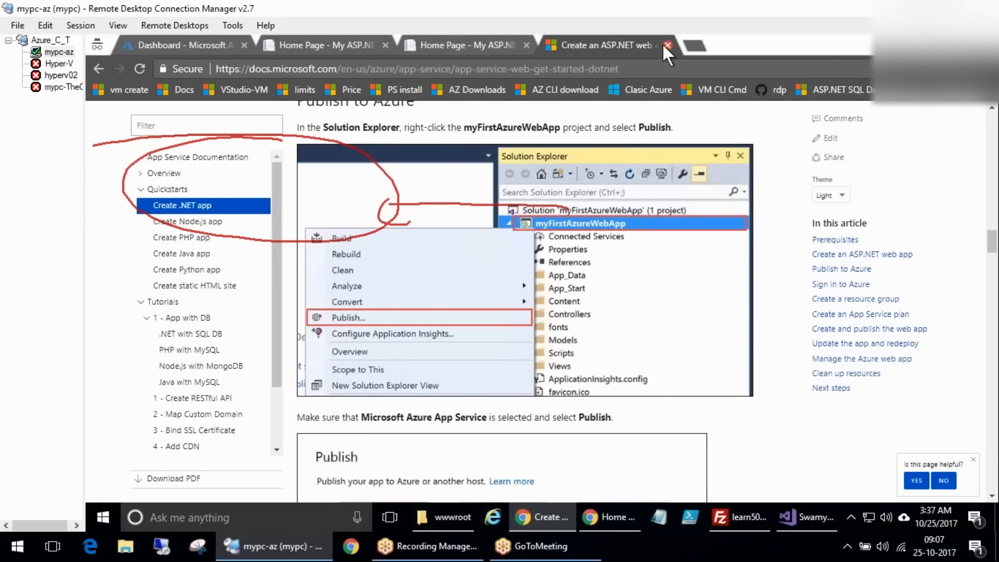
left_click(464, 48)
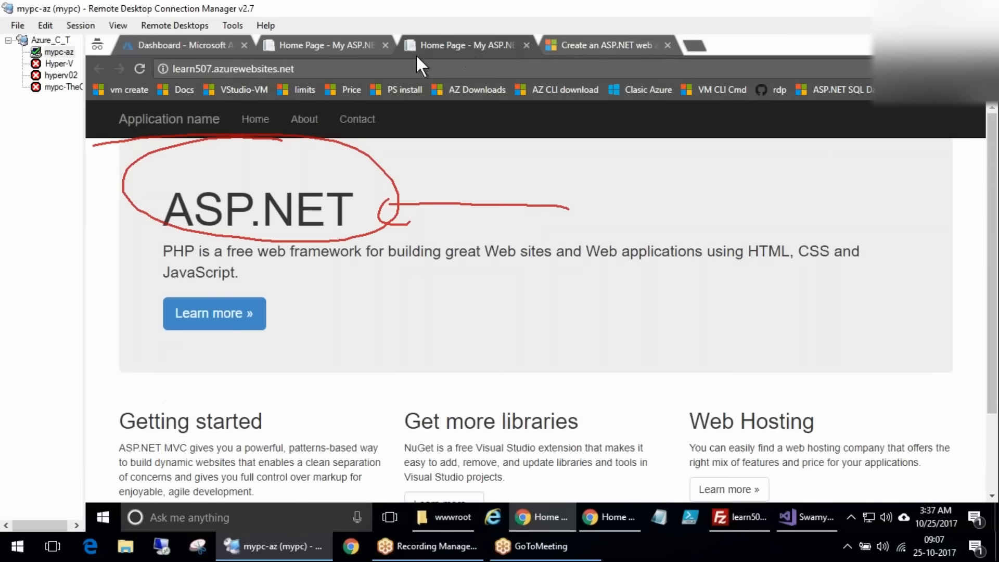
scroll(453, 252, "down", 2)
scroll(452, 260, "up", 2)
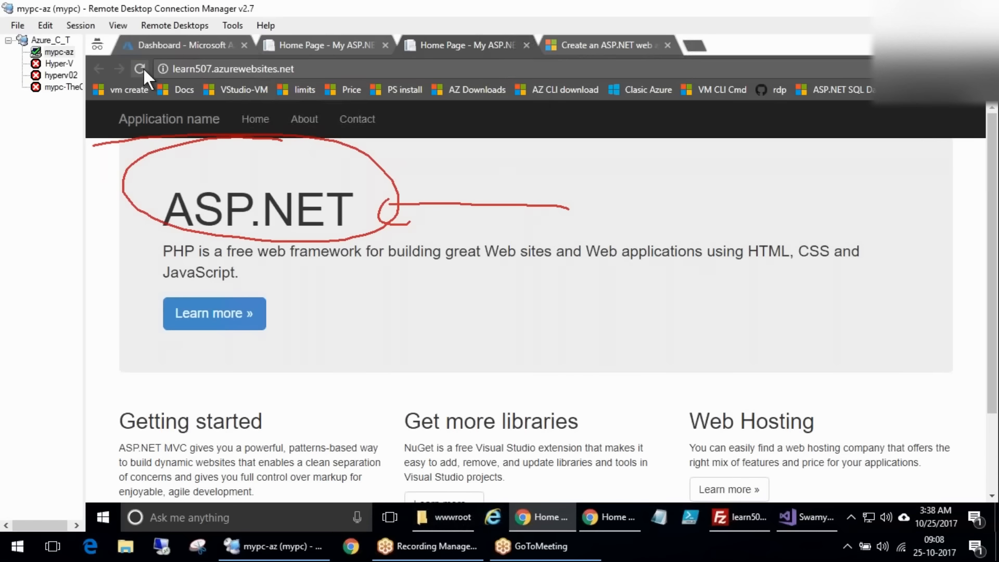
left_click(713, 245)
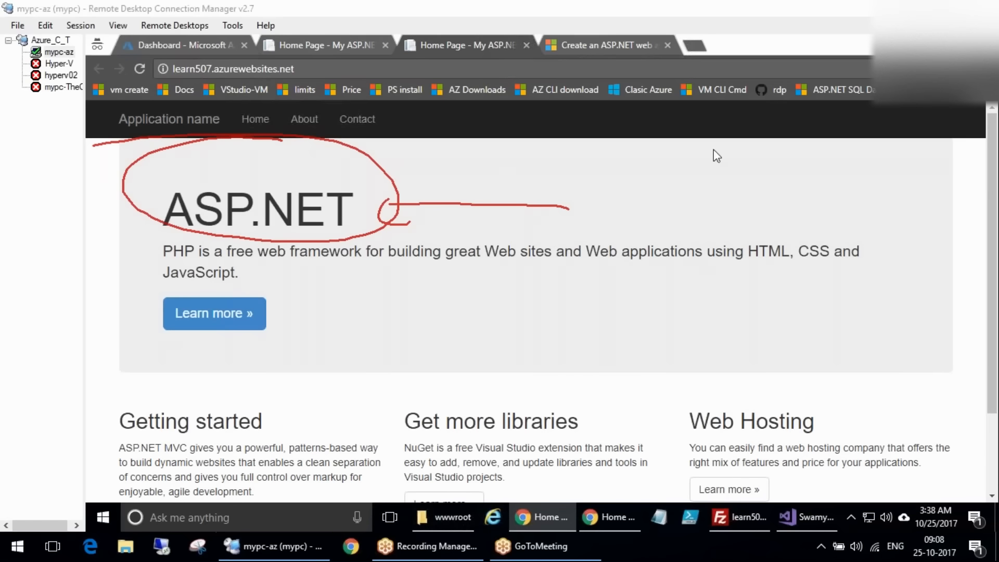
left_click(748, 313)
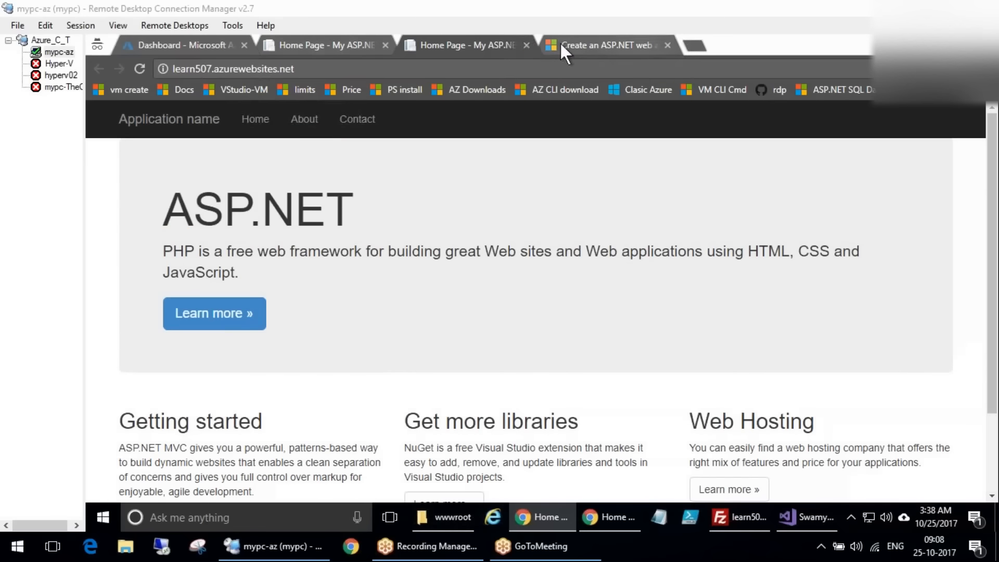
Close the duplicate learn507 home page and bring up the article on creating an ASP.NET web app
left_click(476, 46)
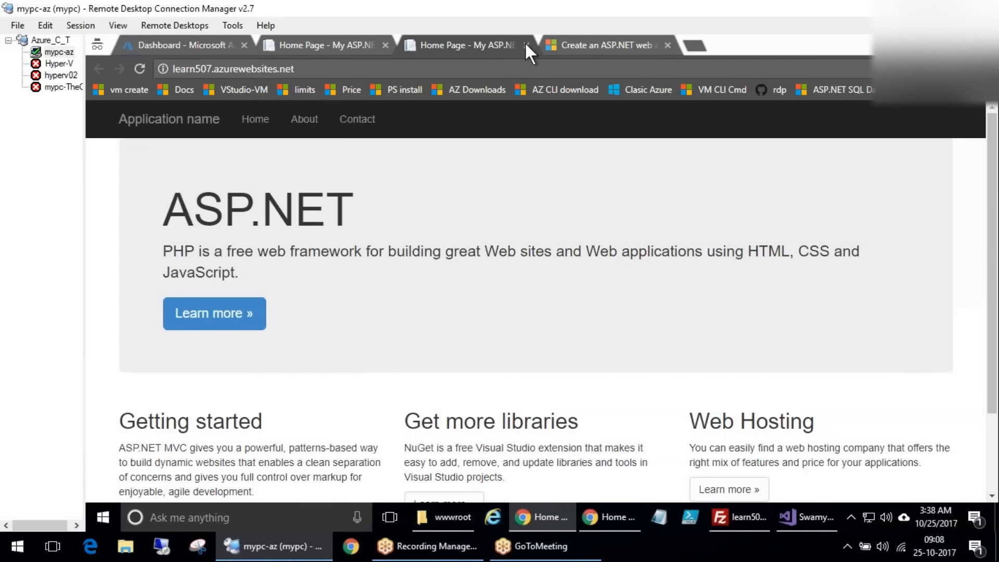
middle_click(407, 48)
left_click(360, 44)
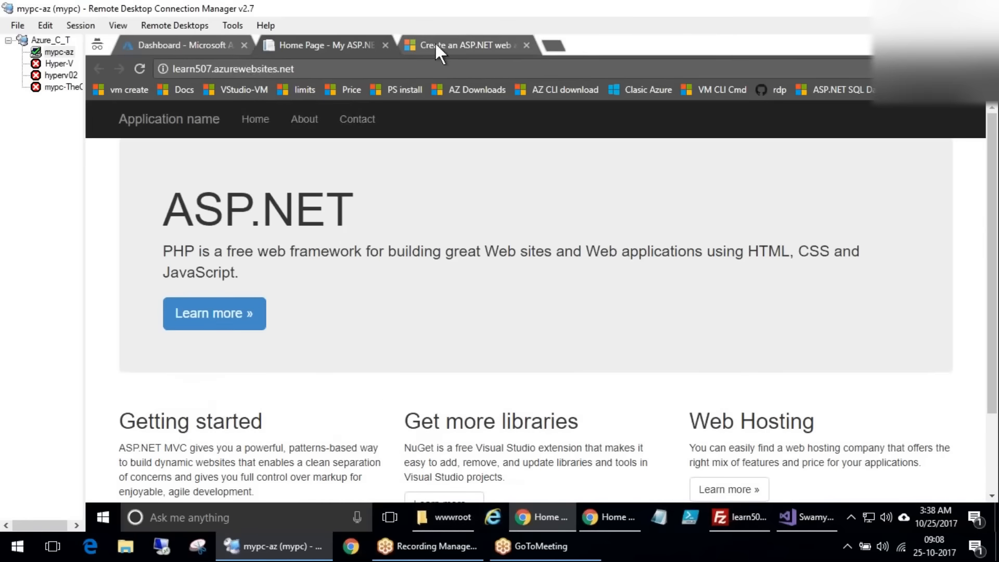
left_click(438, 44)
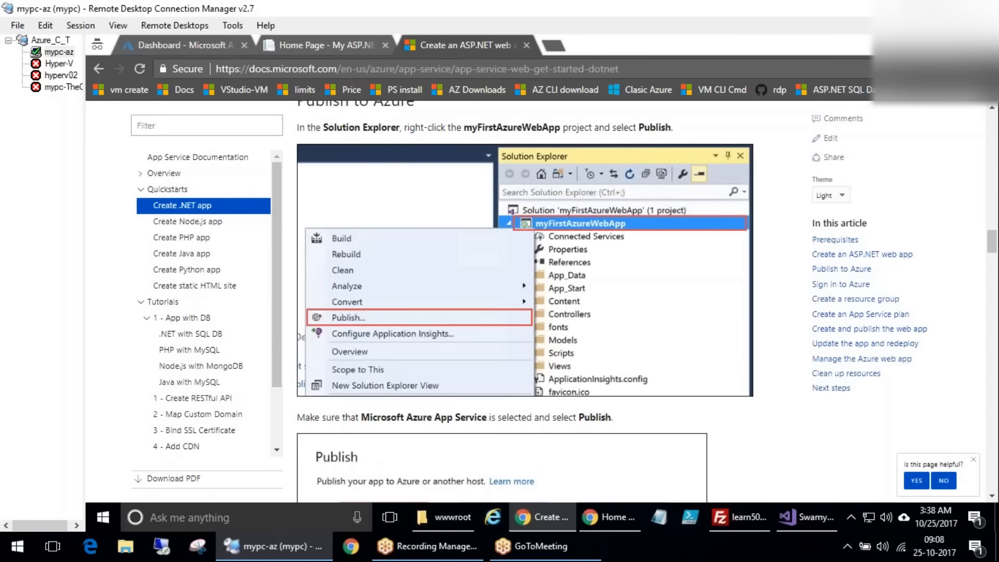
Switch to Visual Studio and replace ASP with PHP in the h1 heading of Views/Home/Index.vbhtml, saving the file
left_click(806, 517)
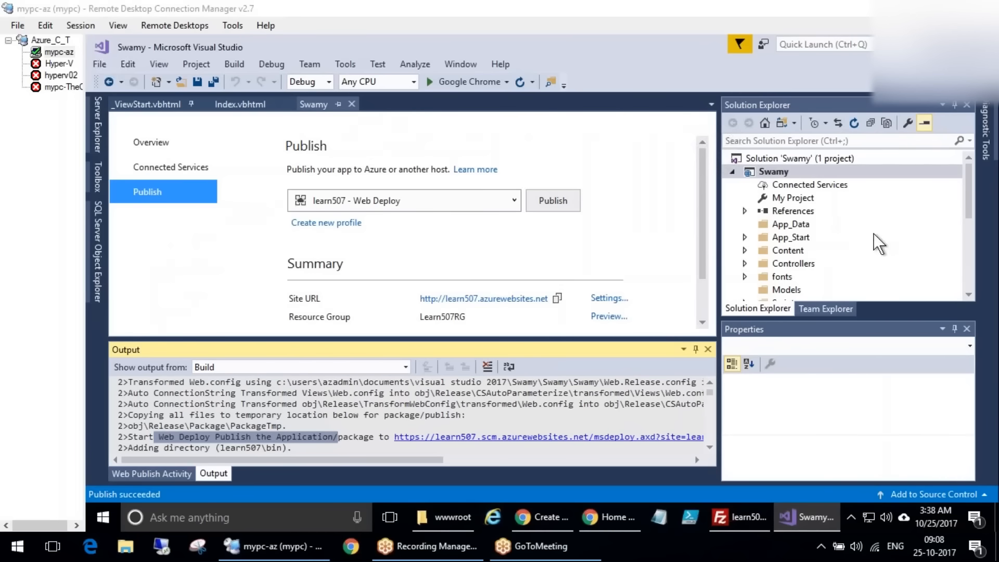
scroll(789, 252, "down", 3)
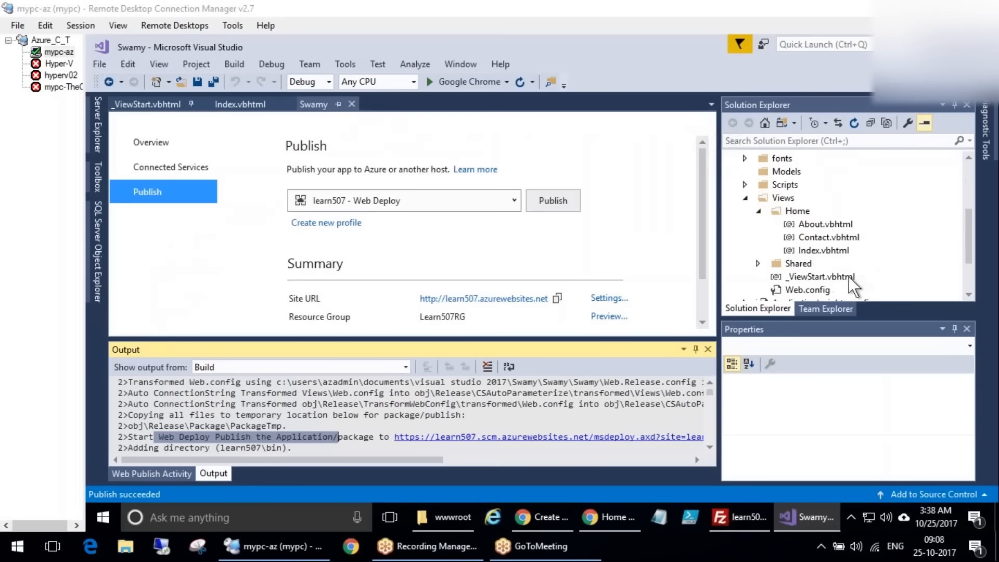
double_click(827, 250)
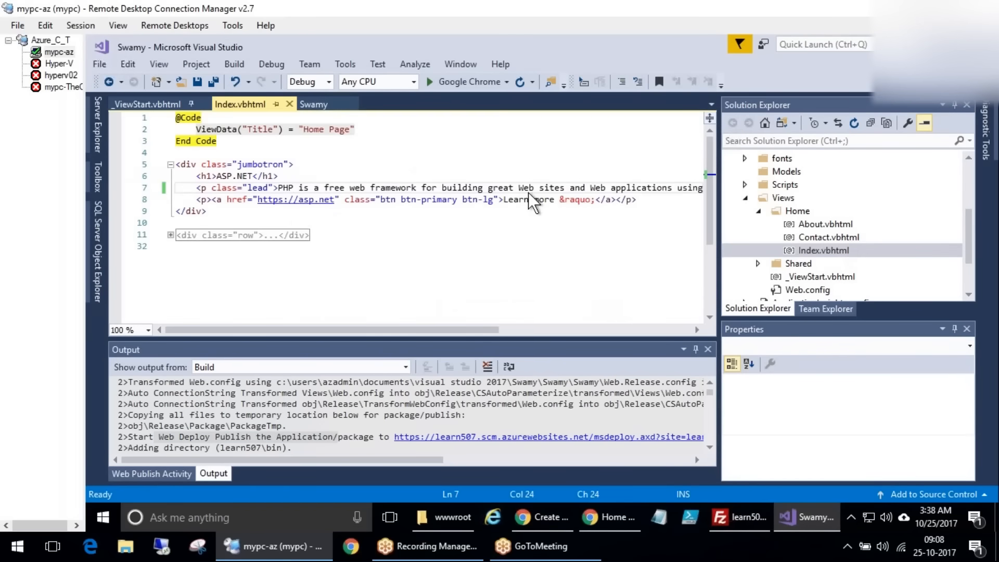
left_click_drag(217, 175, 231, 176)
type("PHP")
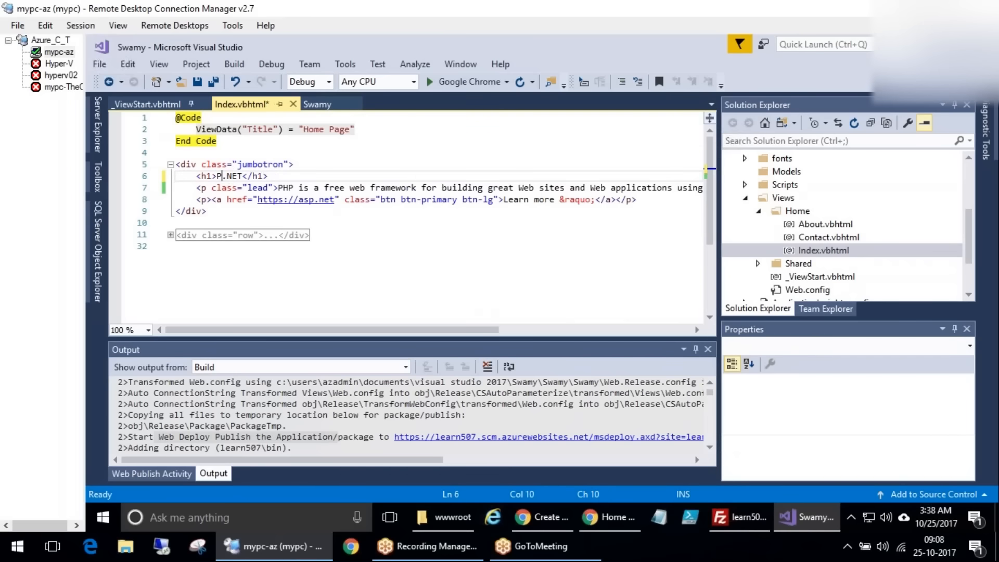
left_click(200, 82)
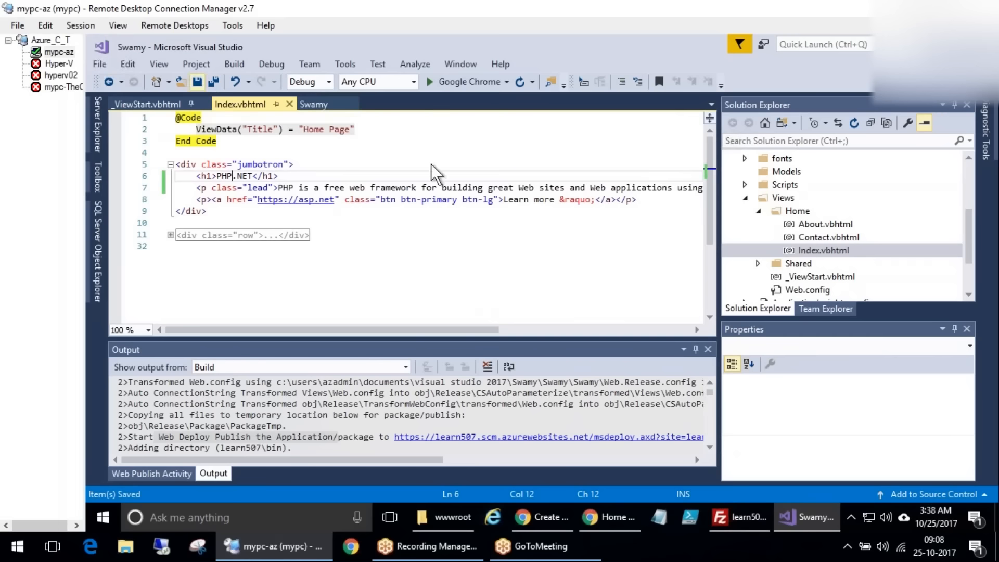
Open the New Project dialog to view the Visual Basic web template, and return to the ASP.NET article in Chrome
left_click(970, 179)
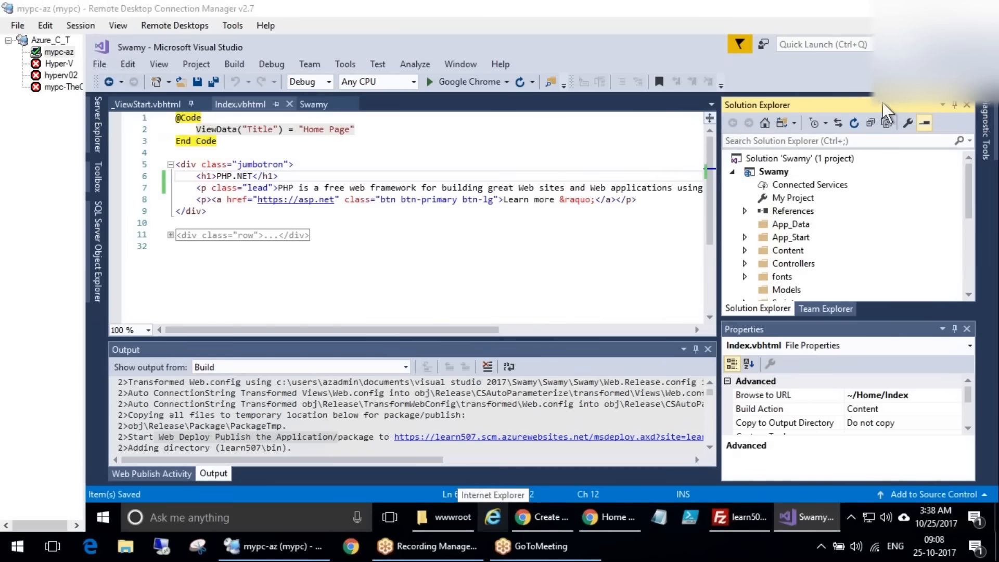
left_click(100, 64)
mouse_move(117, 81)
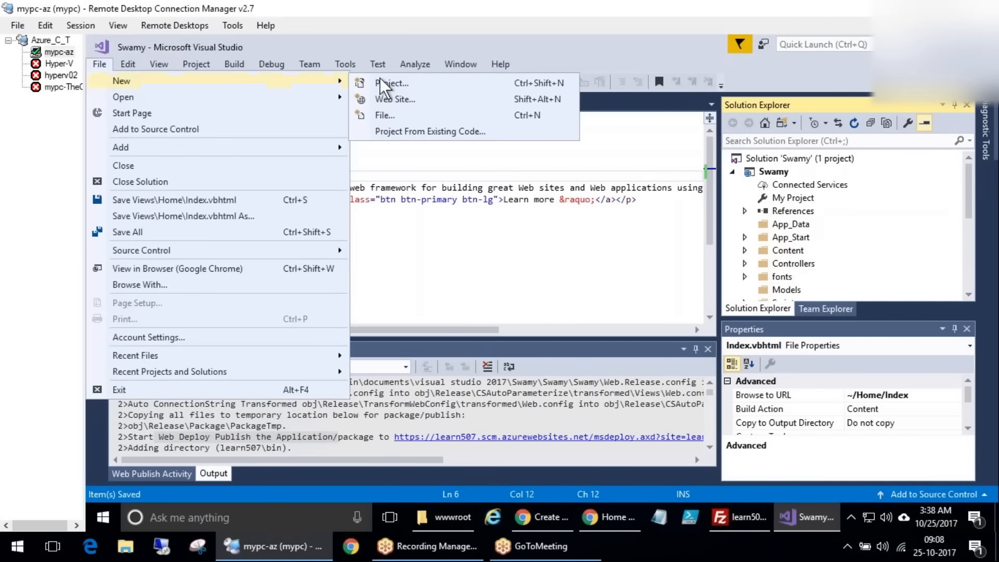
left_click(423, 86)
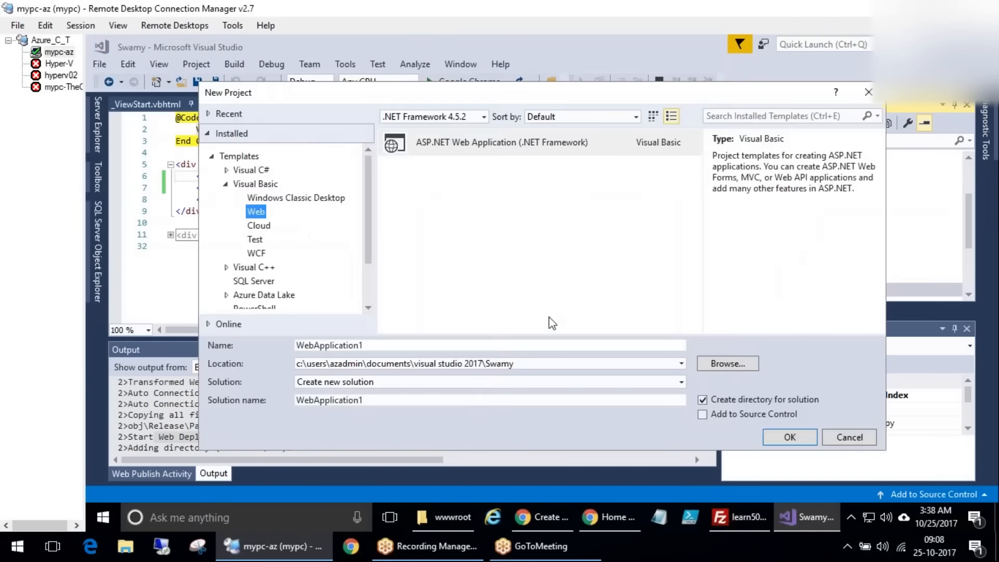
left_click(545, 514)
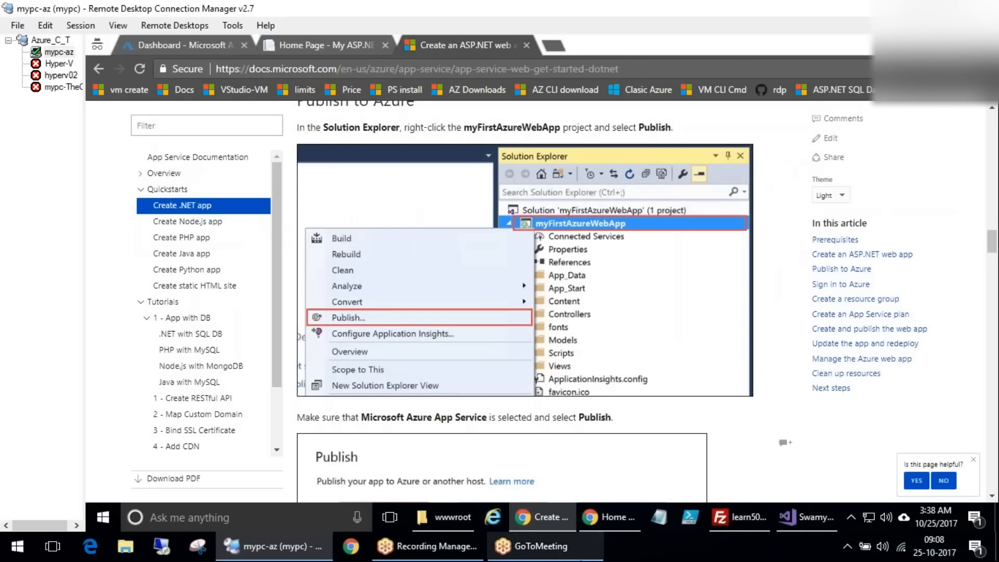
key("ctrl+2")
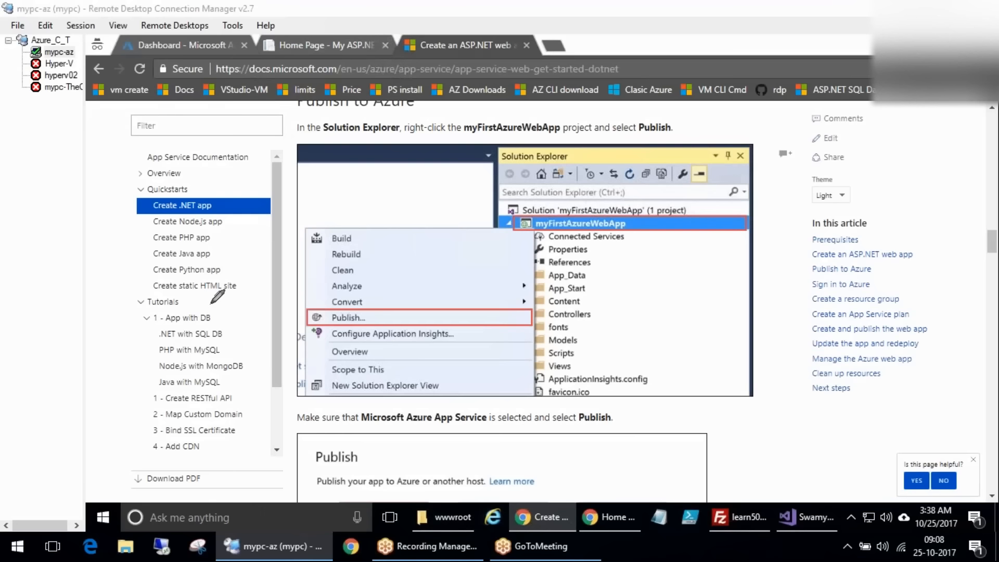
mouse_move(137, 274)
left_mouse_down()
mouse_move(212, 232)
mouse_move(260, 291)
left_mouse_up()
mouse_move(217, 216)
left_mouse_down()
mouse_move(283, 260)
mouse_move(156, 221)
left_mouse_up()
mouse_move(214, 318)
left_mouse_down()
mouse_move(265, 385)
mouse_move(351, 372)
mouse_move(398, 404)
mouse_move(408, 322)
mouse_move(443, 391)
mouse_move(403, 375)
left_mouse_up()
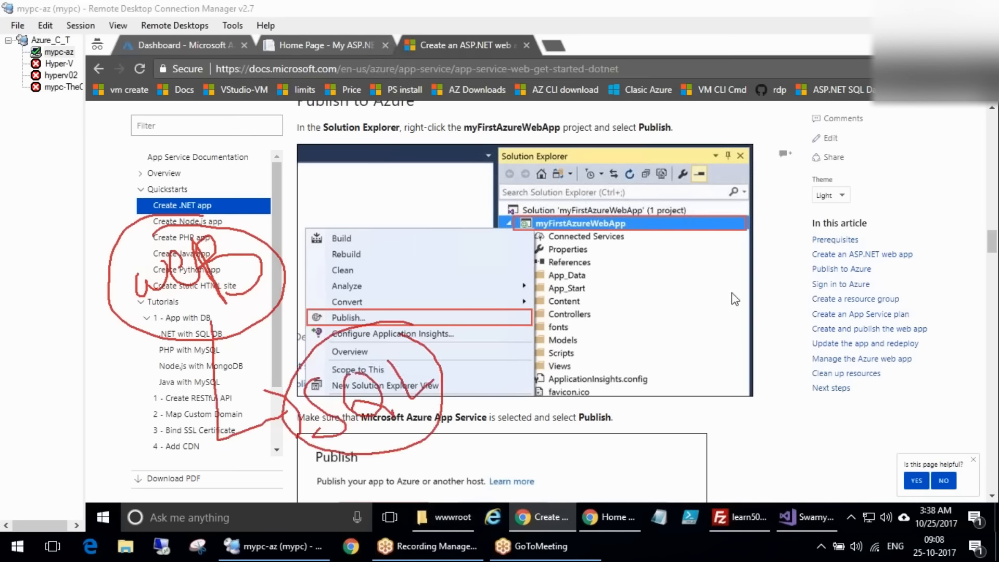
key("Escape")
mouse_move(201, 305)
left_mouse_down()
mouse_move(155, 271)
mouse_move(203, 333)
left_mouse_up()
mouse_move(229, 294)
left_mouse_down()
mouse_move(216, 319)
mouse_move(272, 280)
mouse_move(301, 327)
left_mouse_up()
mouse_move(247, 234)
left_mouse_down()
mouse_move(355, 419)
mouse_move(249, 238)
left_mouse_up()
key("Escape")
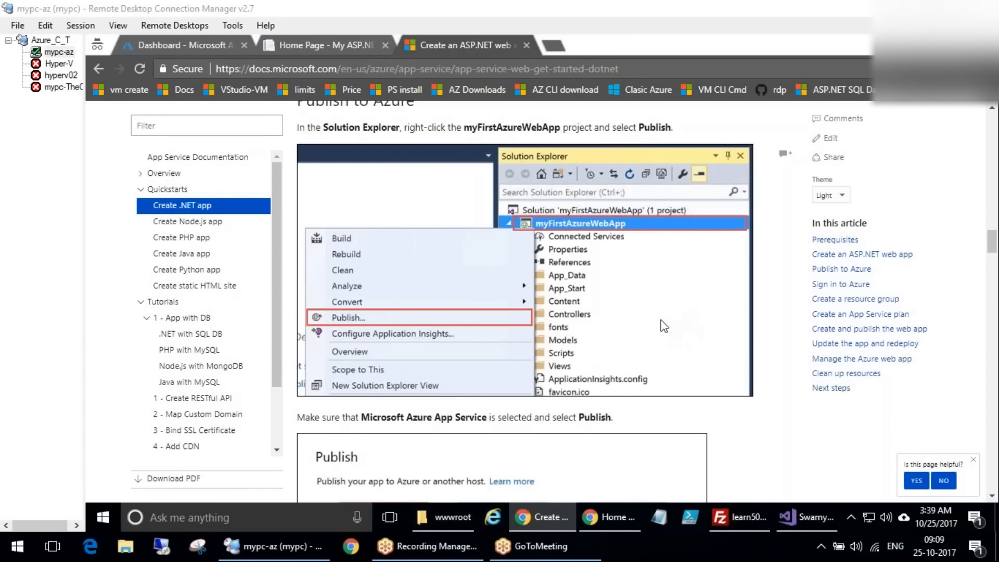
mouse_move(138, 304)
left_mouse_down()
mouse_move(149, 322)
mouse_move(210, 284)
mouse_move(289, 330)
left_mouse_up()
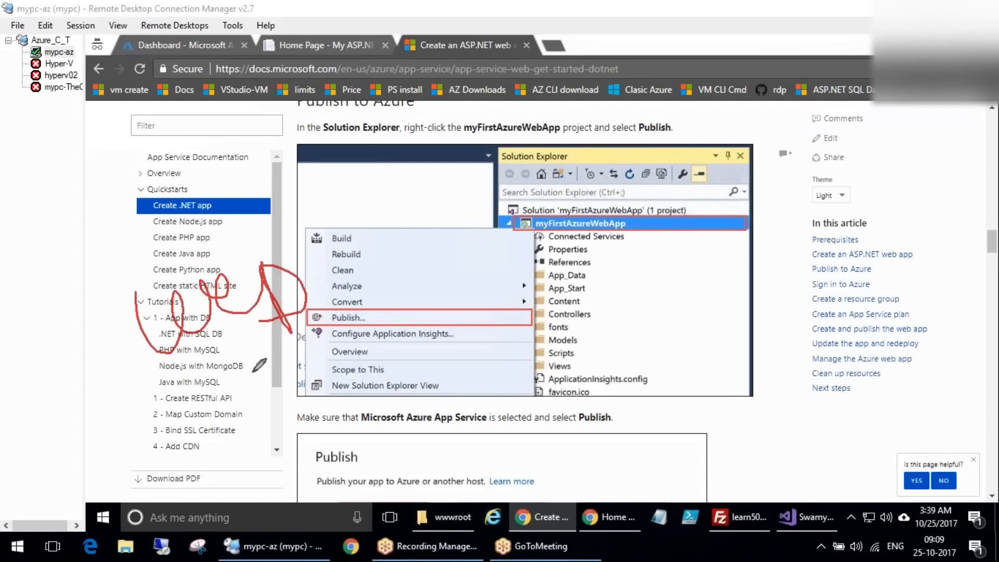
mouse_move(249, 378)
left_mouse_down()
mouse_move(266, 403)
mouse_move(359, 422)
mouse_move(507, 494)
left_mouse_up()
left_click_drag(537, 457, 520, 497)
mouse_move(574, 443)
left_mouse_down()
mouse_move(581, 478)
mouse_move(682, 441)
left_mouse_up()
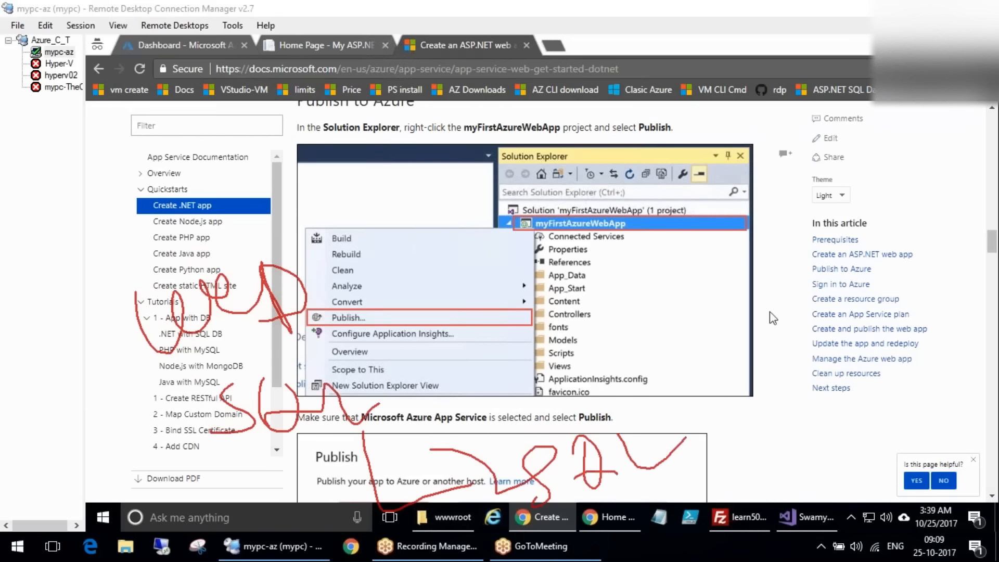
key("Escape")
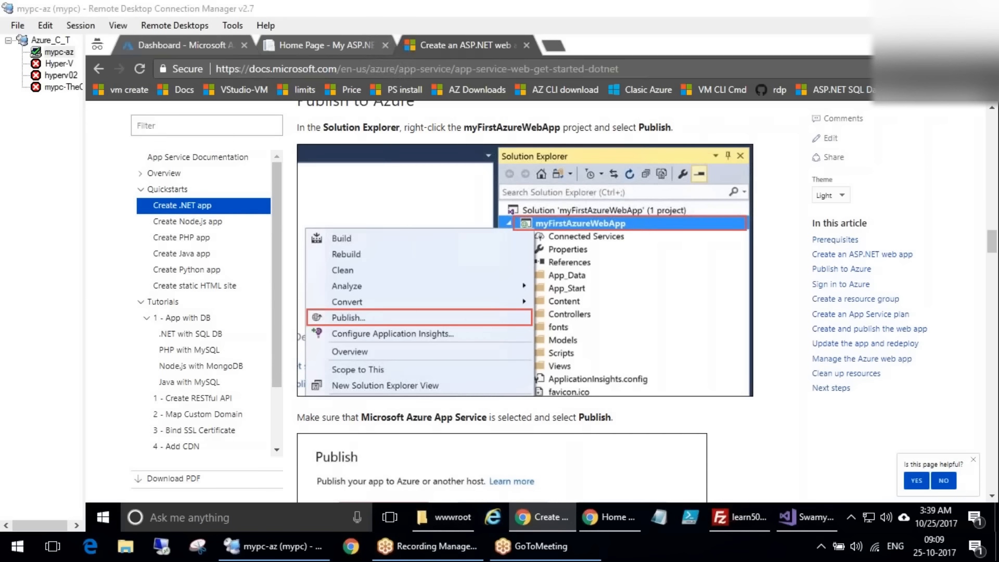
Open the .NET with SQL DB tutorial under App with DB and view its introduction and sample Todos app
left_click(182, 316)
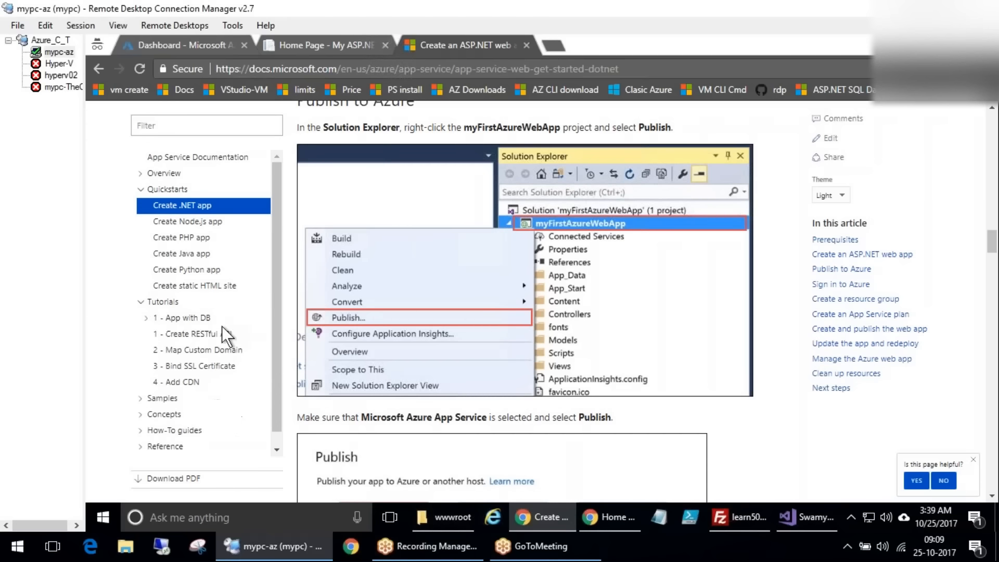
left_click(168, 317)
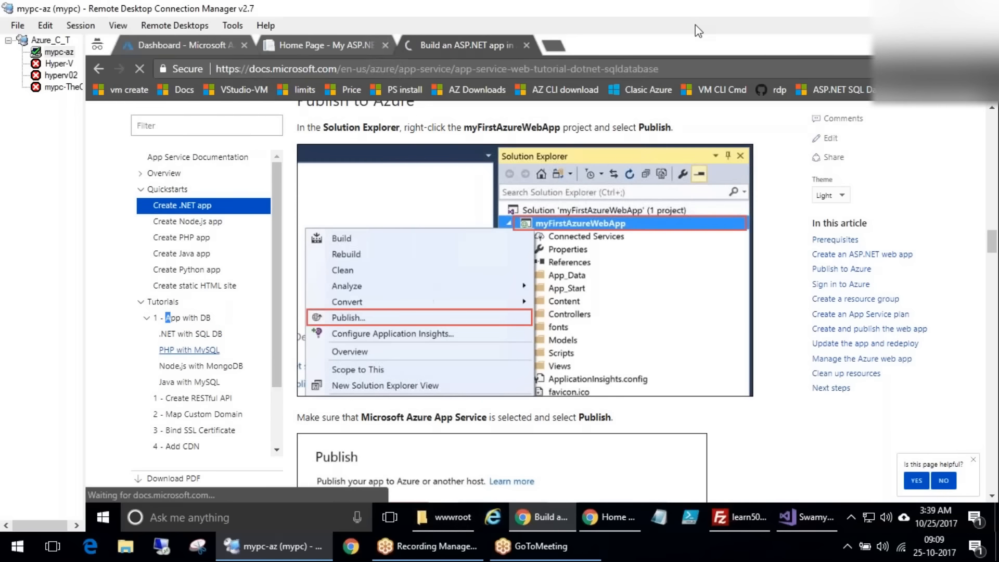
scroll(510, 329, "down", 4)
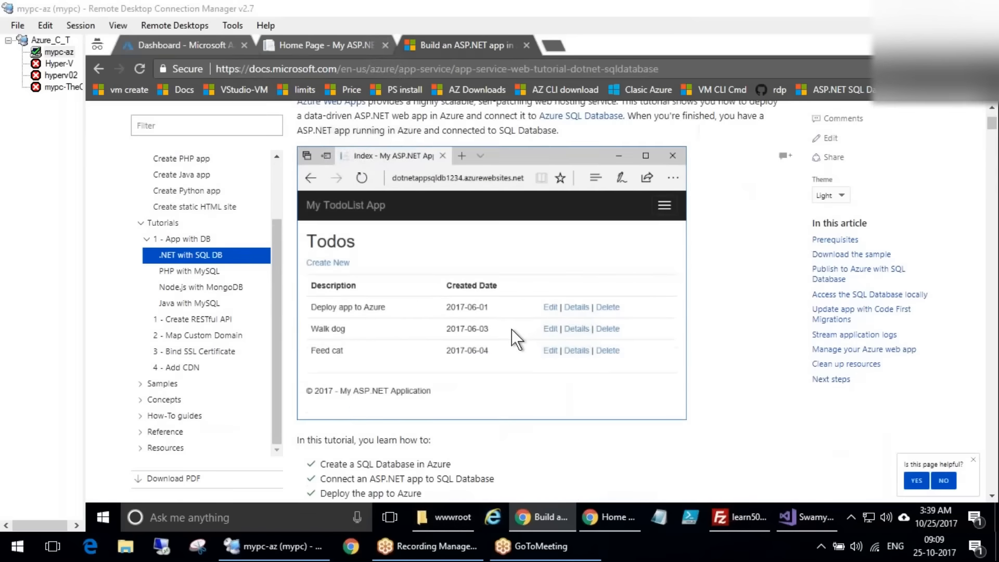
scroll(501, 379, "up", 3)
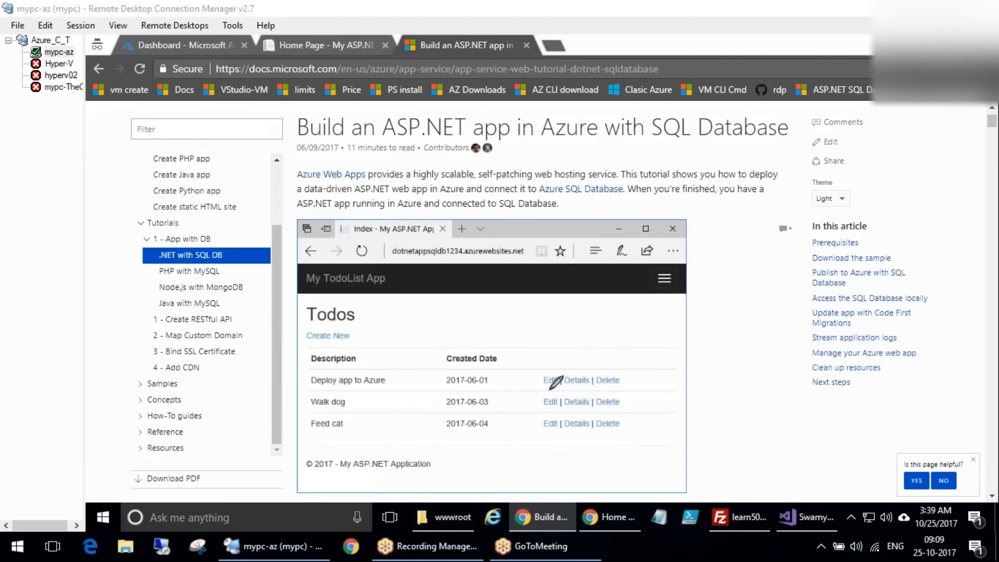
mouse_move(345, 331)
left_mouse_down()
mouse_move(377, 348)
mouse_move(512, 291)
left_mouse_up()
mouse_move(327, 407)
left_mouse_down()
mouse_move(317, 447)
mouse_move(326, 485)
left_mouse_up()
left_click_drag(308, 443, 359, 441)
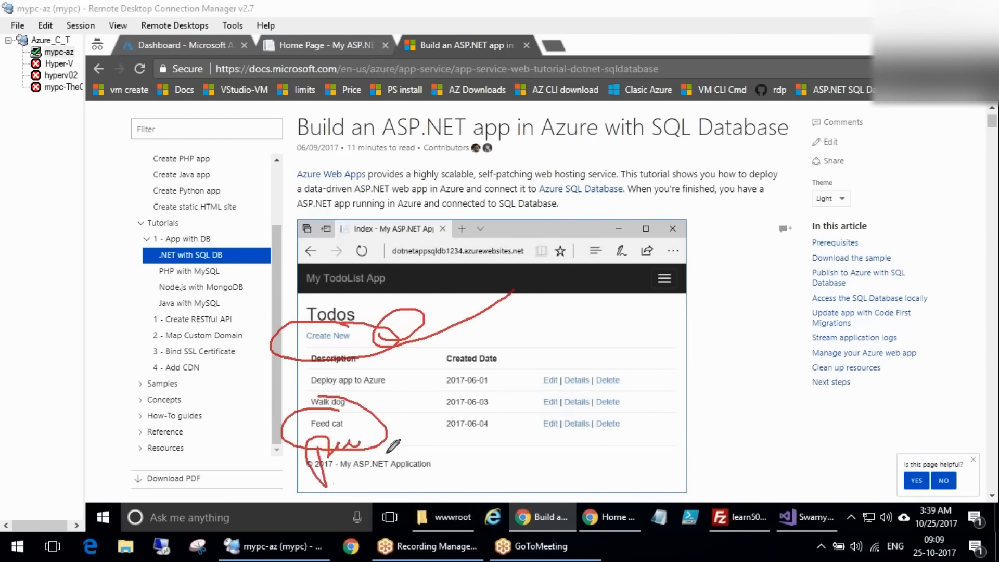
left_click_drag(460, 443, 489, 430)
mouse_move(545, 446)
left_mouse_down()
mouse_move(570, 433)
mouse_move(624, 434)
left_mouse_up()
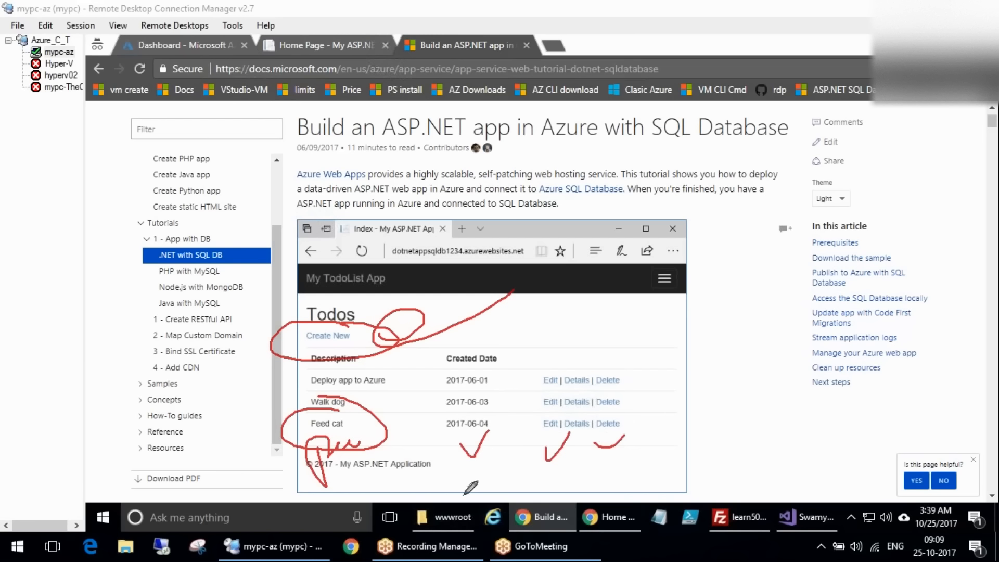
left_click_drag(316, 483, 337, 467)
mouse_move(266, 308)
left_mouse_down()
mouse_move(333, 546)
mouse_move(705, 387)
mouse_move(682, 327)
mouse_move(218, 311)
left_mouse_up()
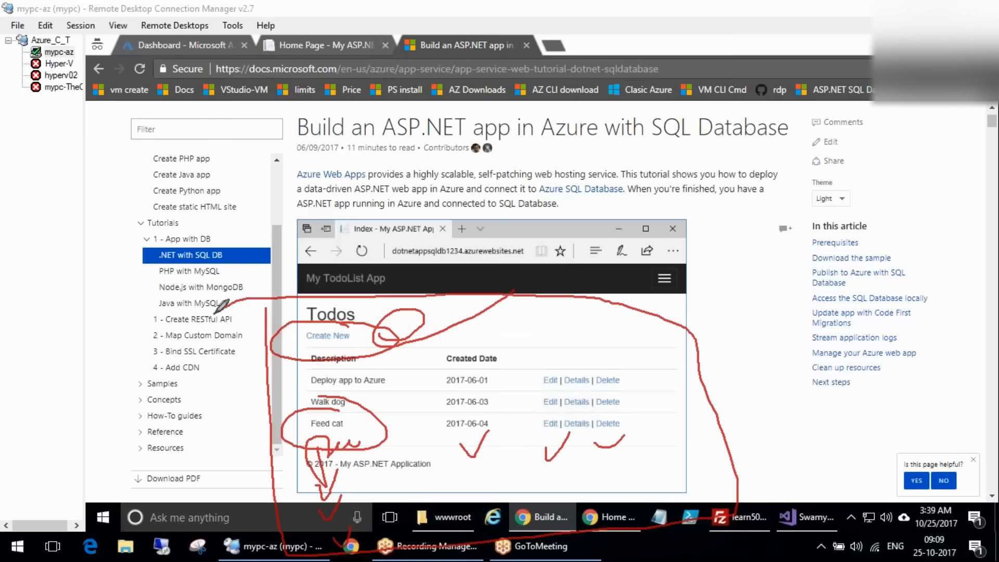
left_click(842, 260)
left_click_drag(357, 294, 360, 299)
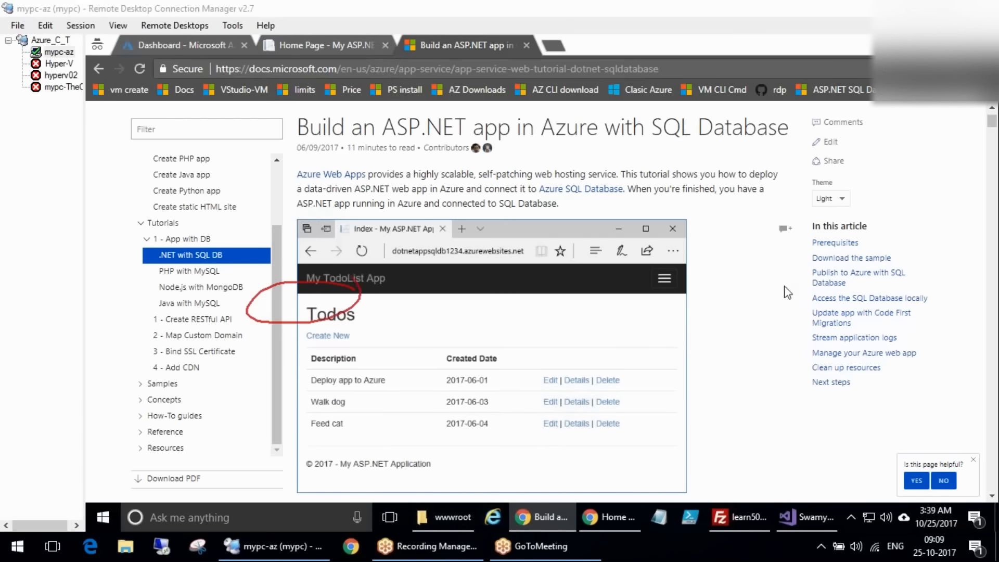
left_click(857, 273)
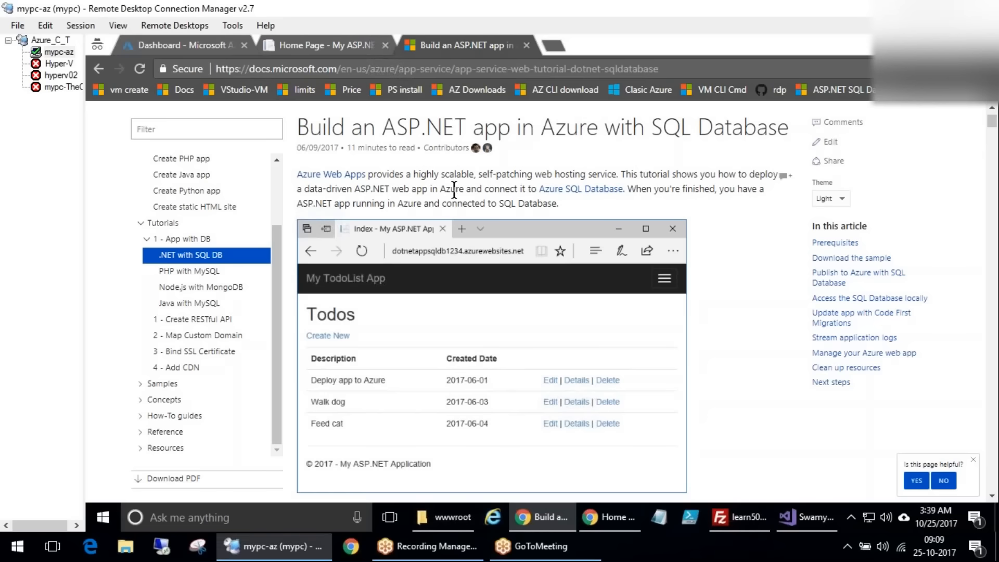
Review the tutorial's prerequisites, including the required Visual Studio 2017 workloads, down to the sample download section
scroll(458, 190, "down", 7)
scroll(484, 370, "down", 2)
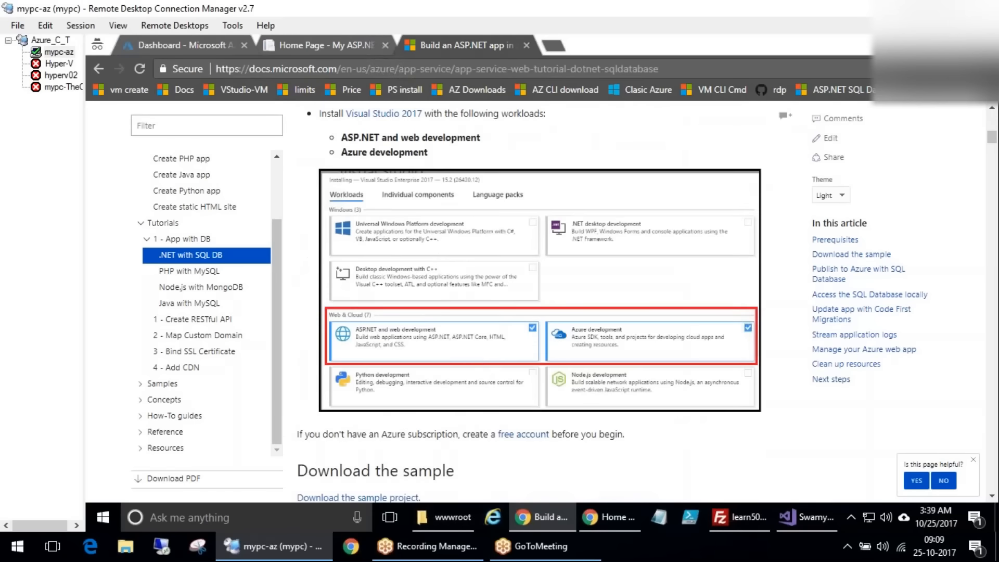
scroll(484, 370, "down", 3)
scroll(662, 329, "up", 3)
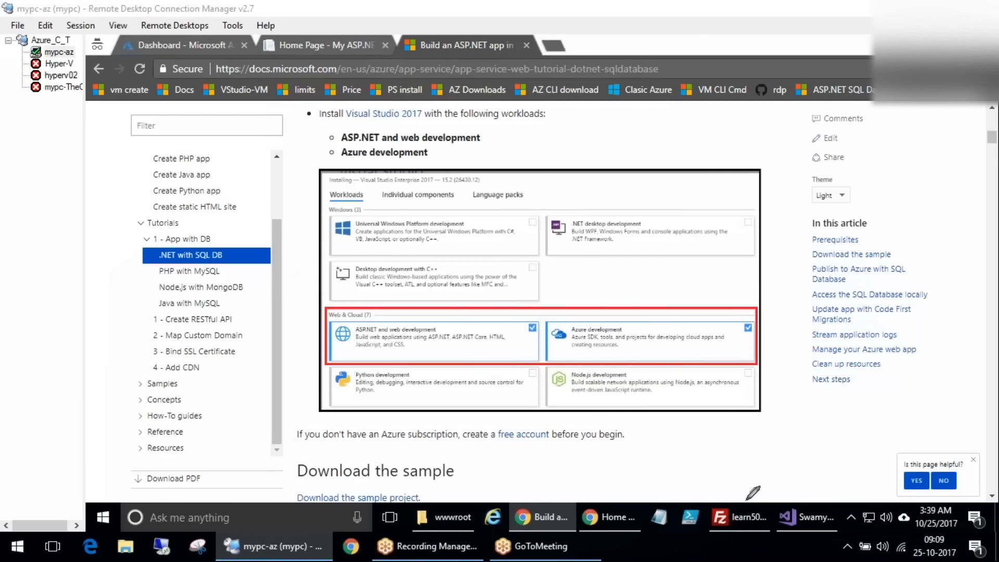
left_click_drag(326, 354, 398, 316)
mouse_move(574, 314)
left_mouse_down()
mouse_move(545, 345)
mouse_move(568, 365)
left_mouse_up()
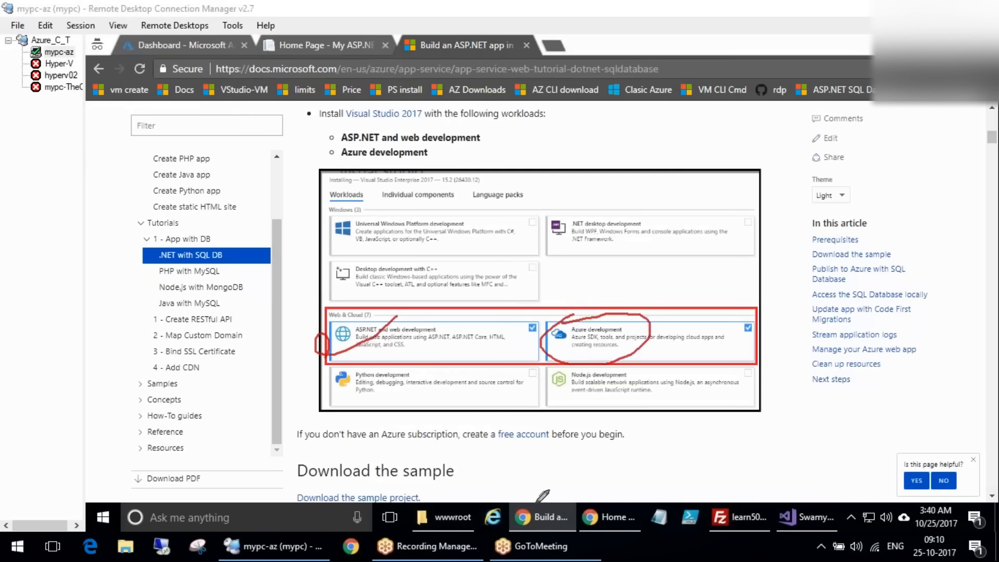
left_click(843, 263)
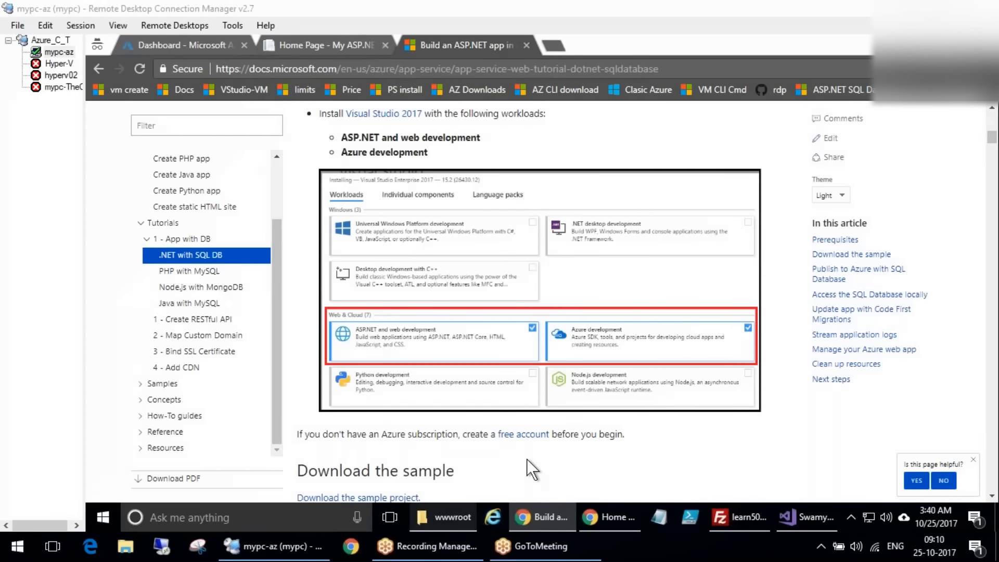
Download the tutorial's sample project zip and show it in its Downloads folder
scroll(531, 468, "down", 1)
left_click(358, 425)
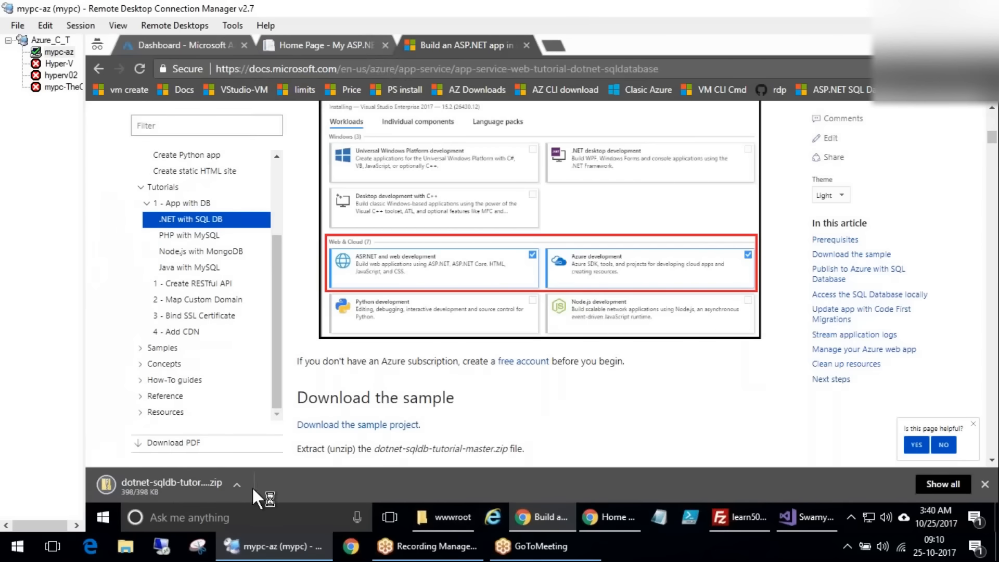
left_click(238, 484)
left_click(276, 437)
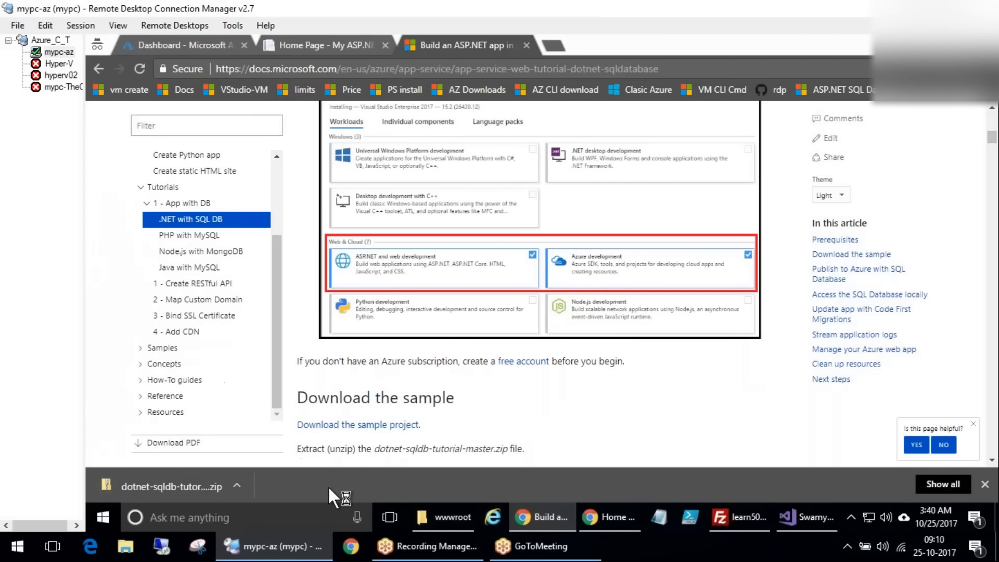
Extract dotnet-sqldb-tutorial-master.zip to the dotnet-sqldb-tutorial-master folder in Downloads, showing the extracted files when complete
right_click(276, 175)
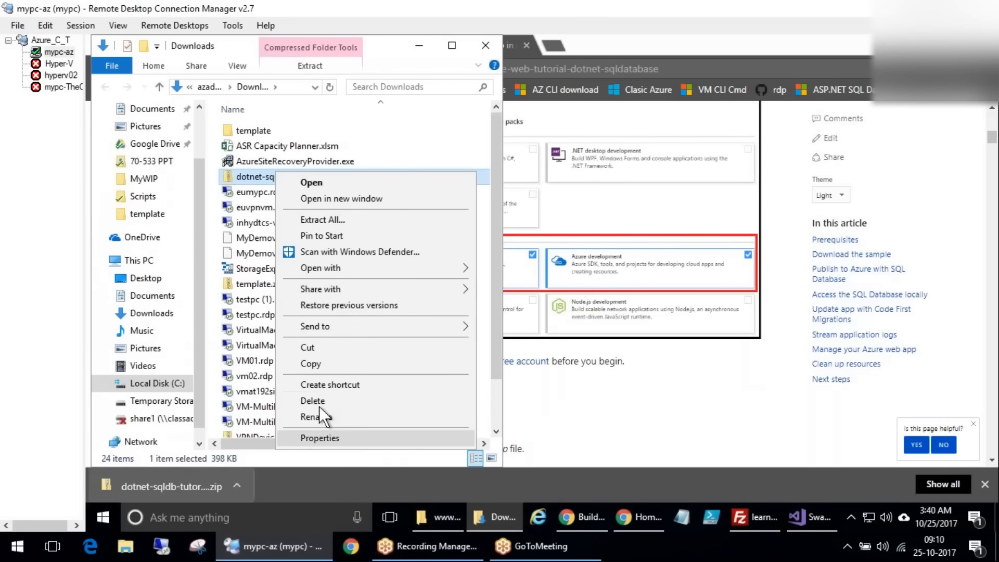
left_click(321, 219)
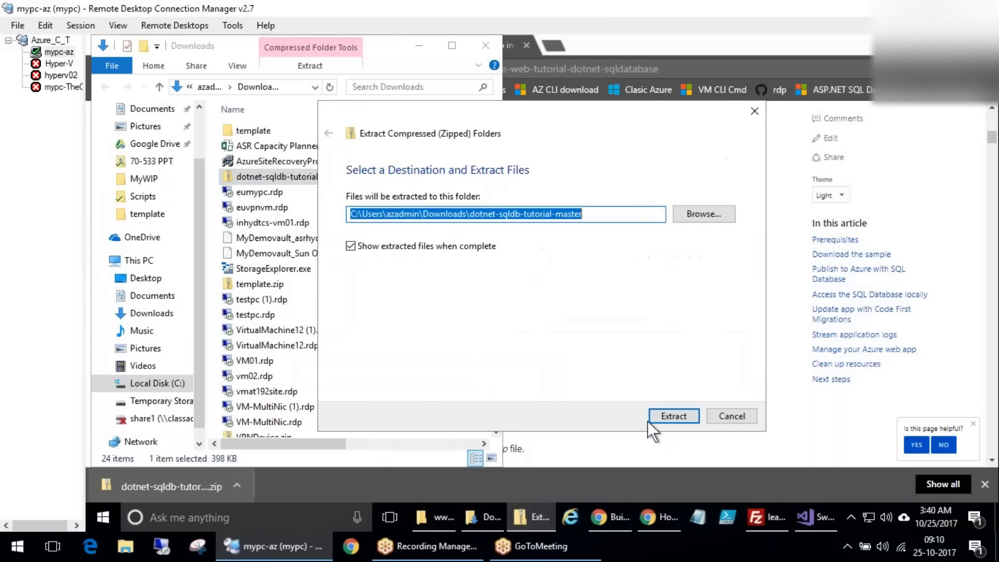
left_click(674, 415)
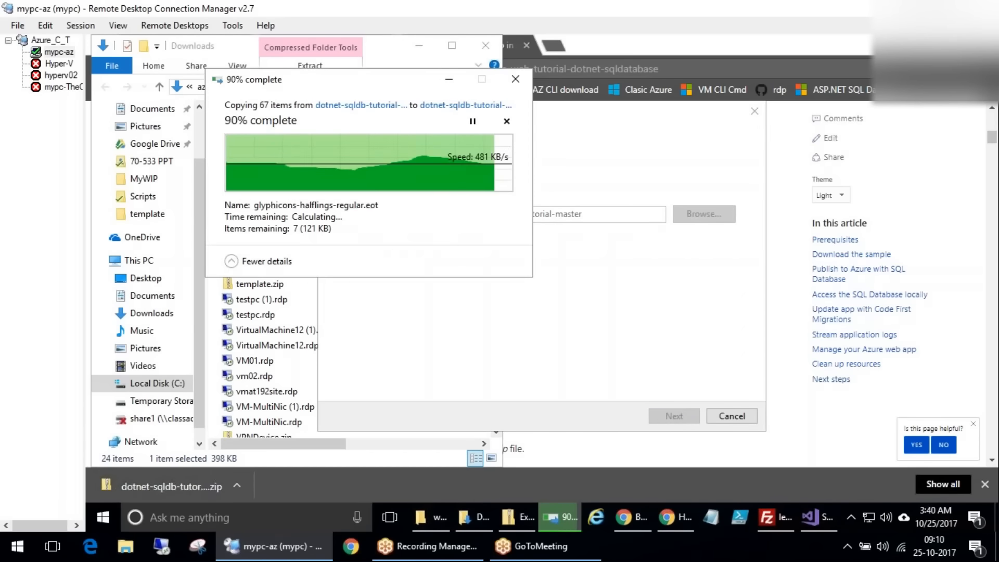
Check the contents of the extracted inner dotnet-sqldb-tutorial-master folder and rename it IIS_DB
double_click(285, 131)
key("alt+Left")
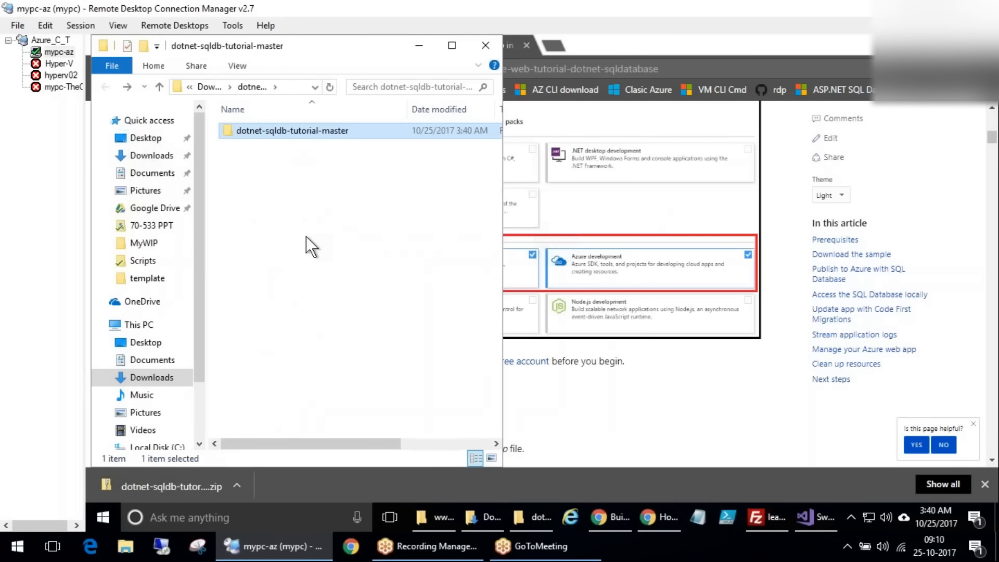
key("F2")
type("IIS")
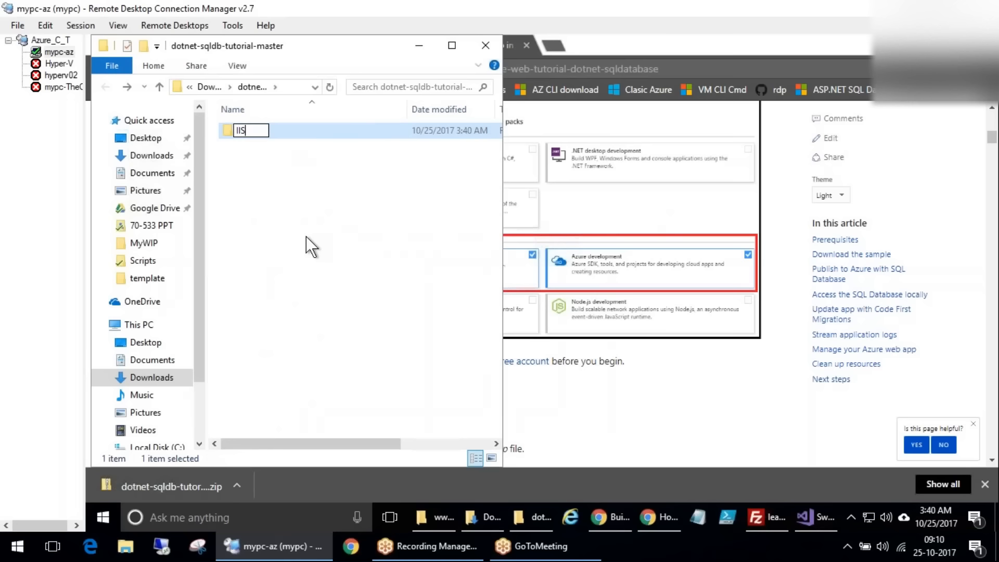
type("_DB")
key("Return")
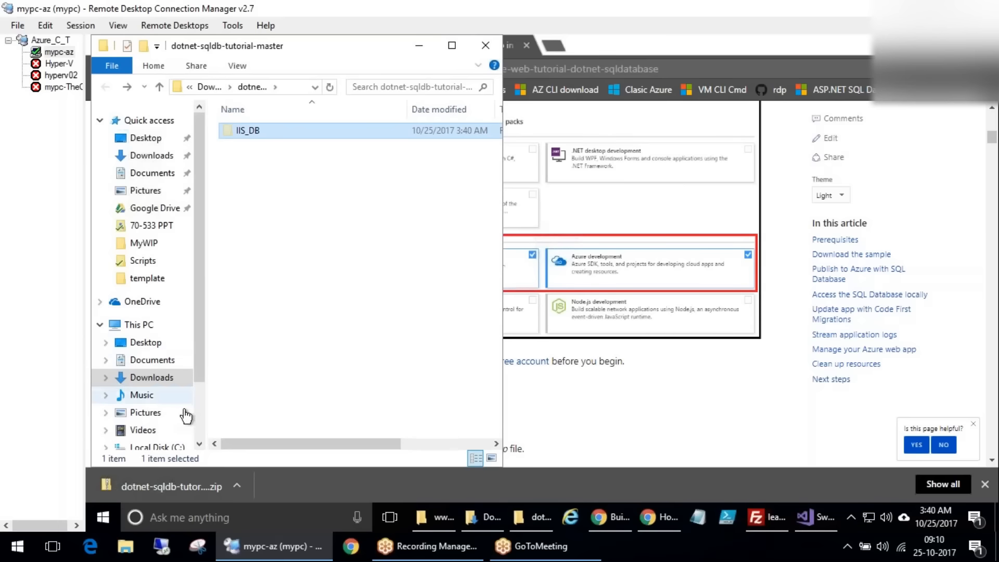
Place the IIS_DB folder in the root of Local Disk (C:) and open it there
scroll(196, 412, "down", 1)
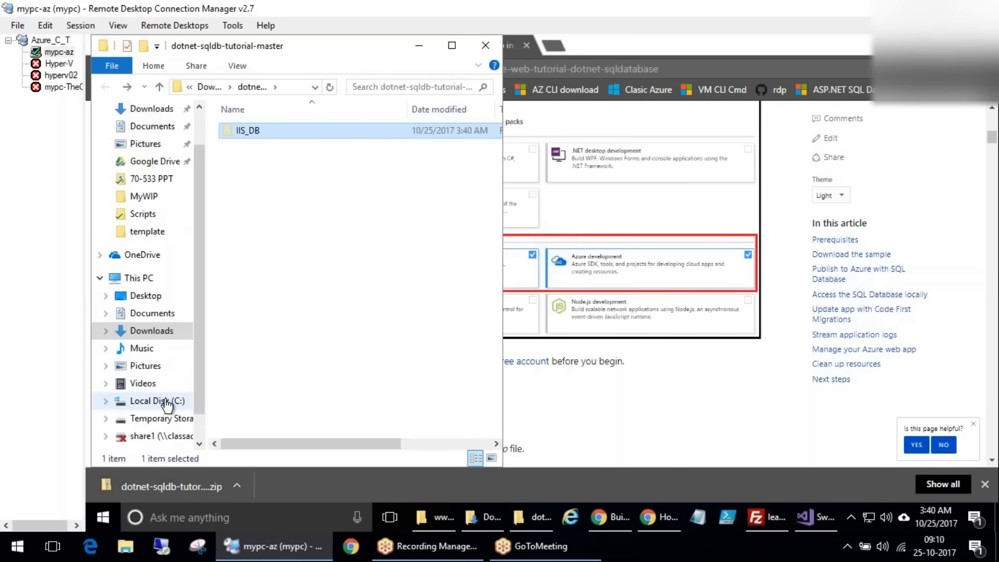
left_click(166, 401)
left_click(267, 417)
key("ctrl+v")
double_click(261, 407)
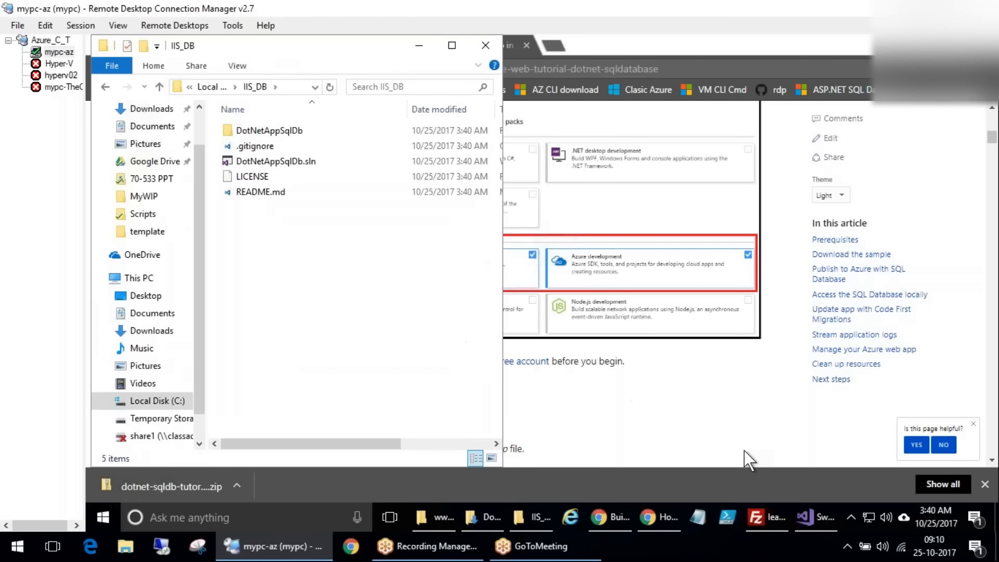
Switch to Visual Studio and close its window with the published web project
left_click(813, 516)
left_click(852, 437)
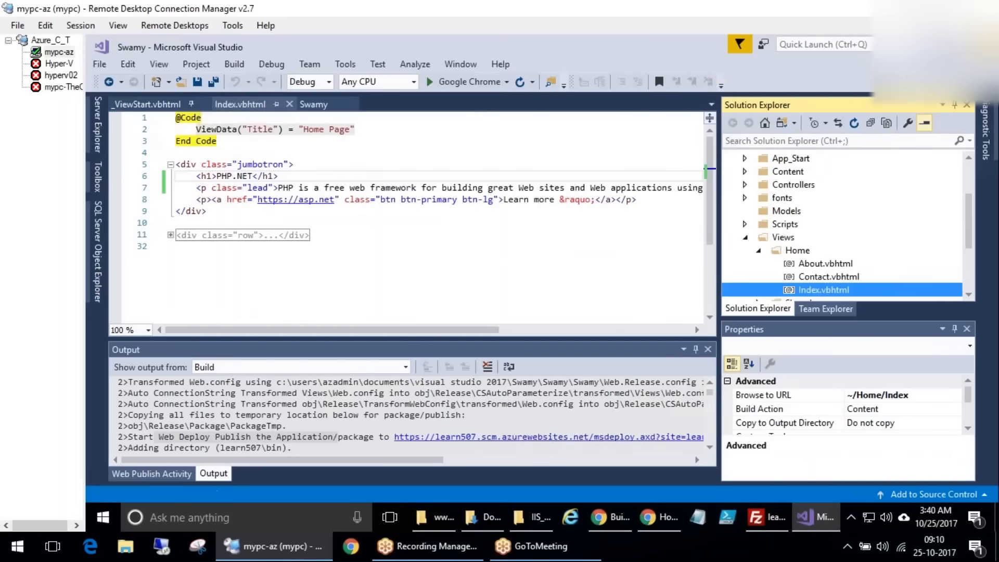
left_click(983, 44)
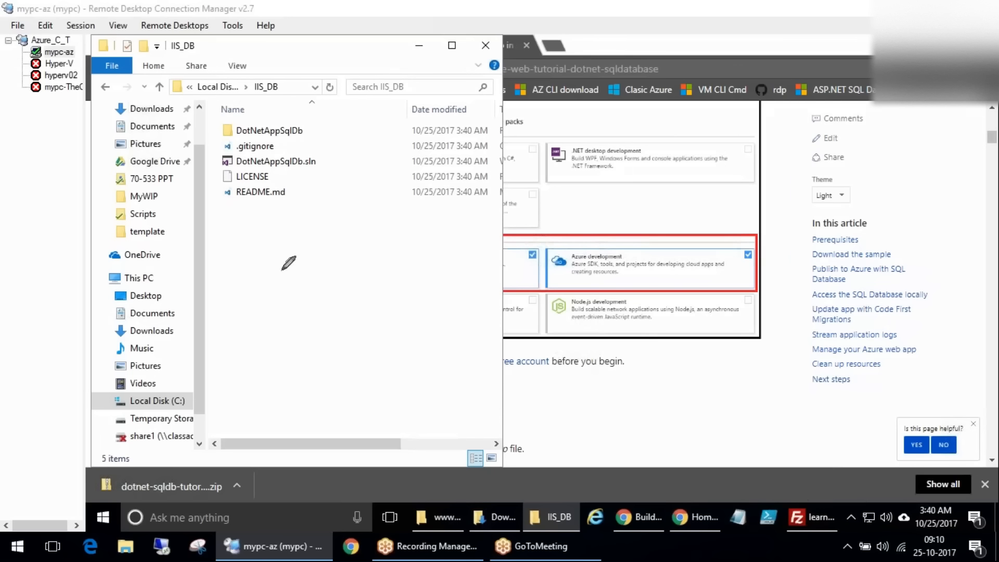
mouse_move(241, 244)
left_mouse_down()
mouse_move(224, 102)
mouse_move(255, 233)
mouse_move(289, 227)
left_mouse_up()
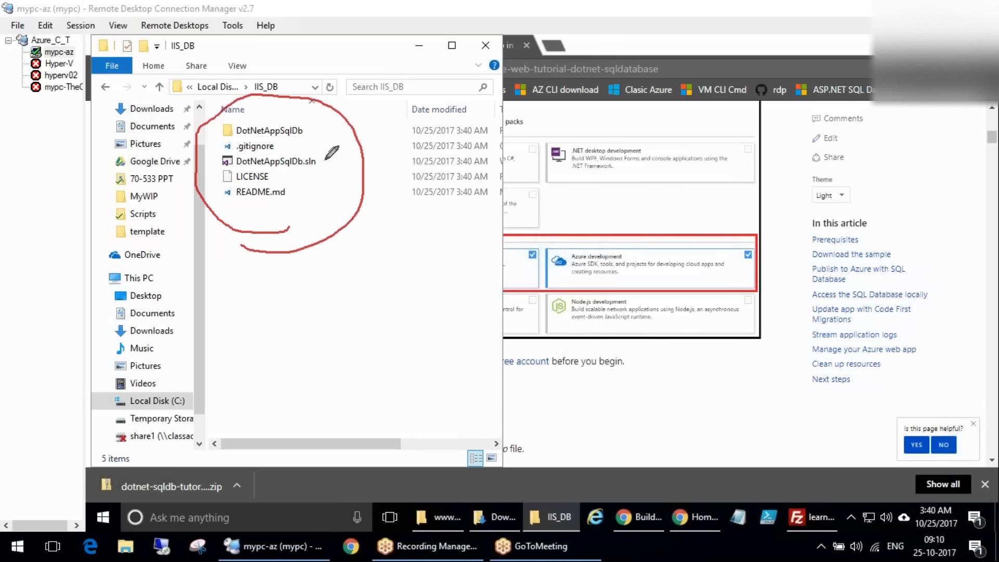
mouse_move(324, 158)
left_mouse_down()
mouse_move(236, 146)
mouse_move(218, 161)
mouse_move(309, 143)
mouse_move(305, 166)
mouse_move(320, 148)
mouse_move(339, 169)
mouse_move(327, 174)
mouse_move(395, 130)
left_mouse_up()
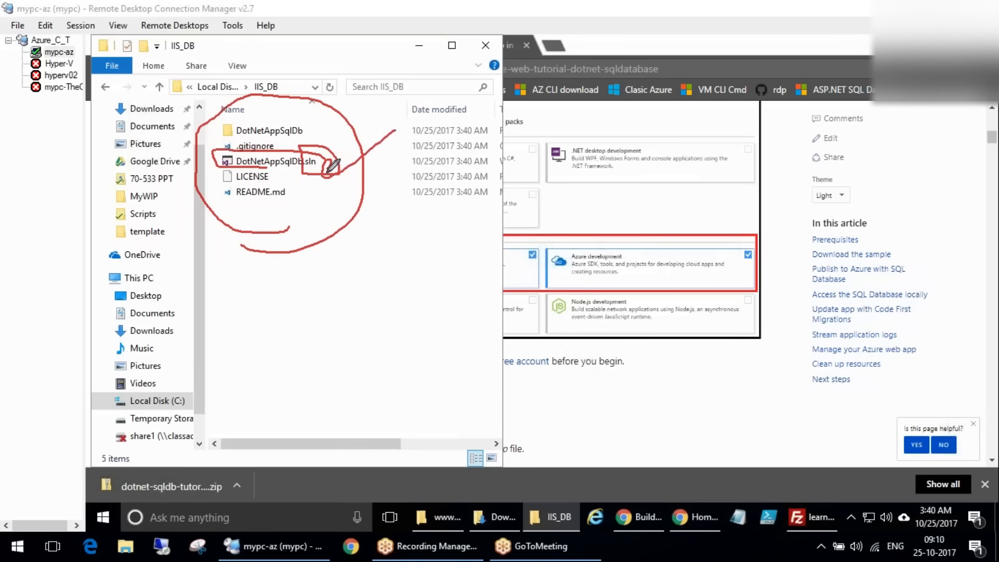
left_click_drag(319, 172, 394, 115)
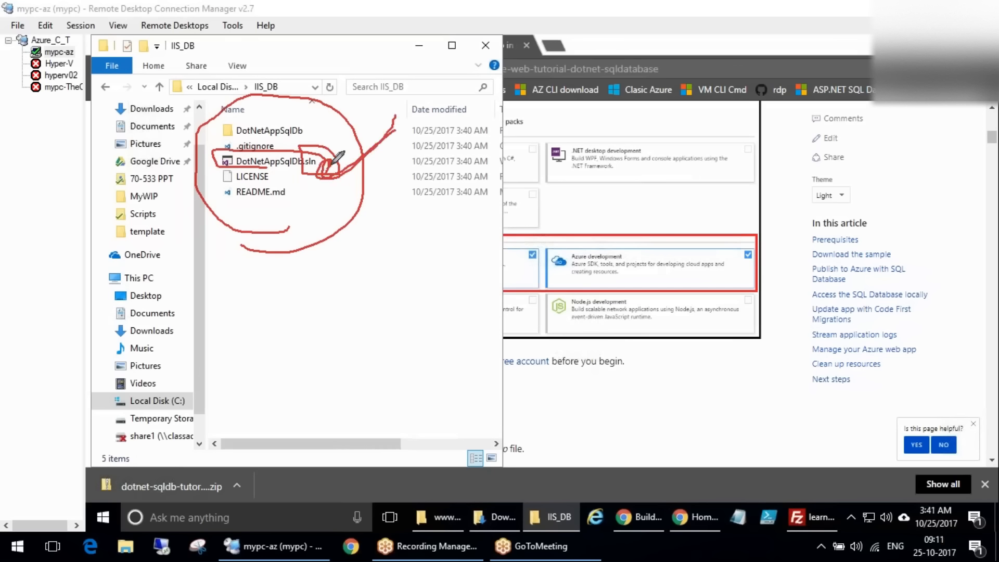
left_click(852, 260)
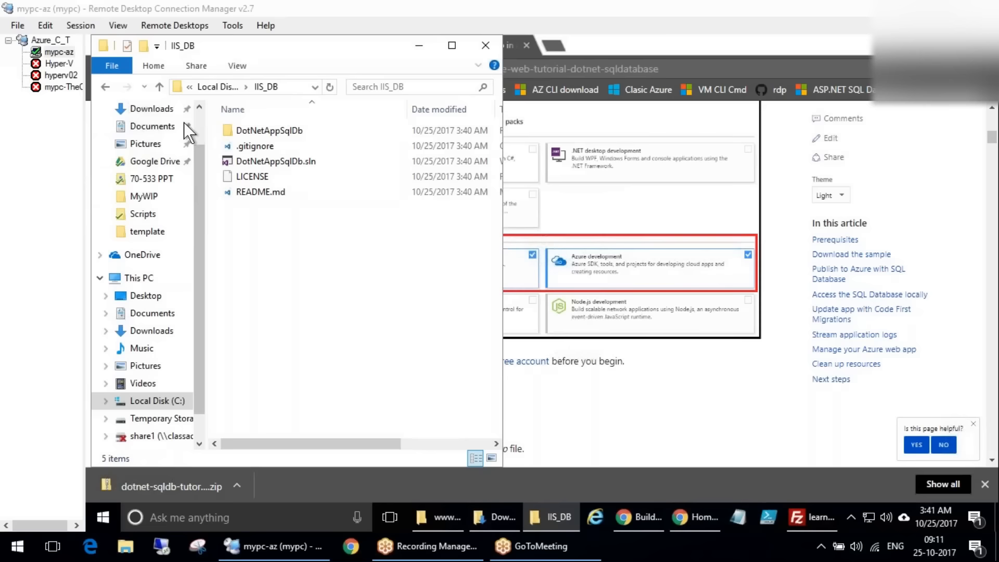
Open the Projects folder under Visual Studio 2017 in Documents and view its project folders
left_click(162, 127)
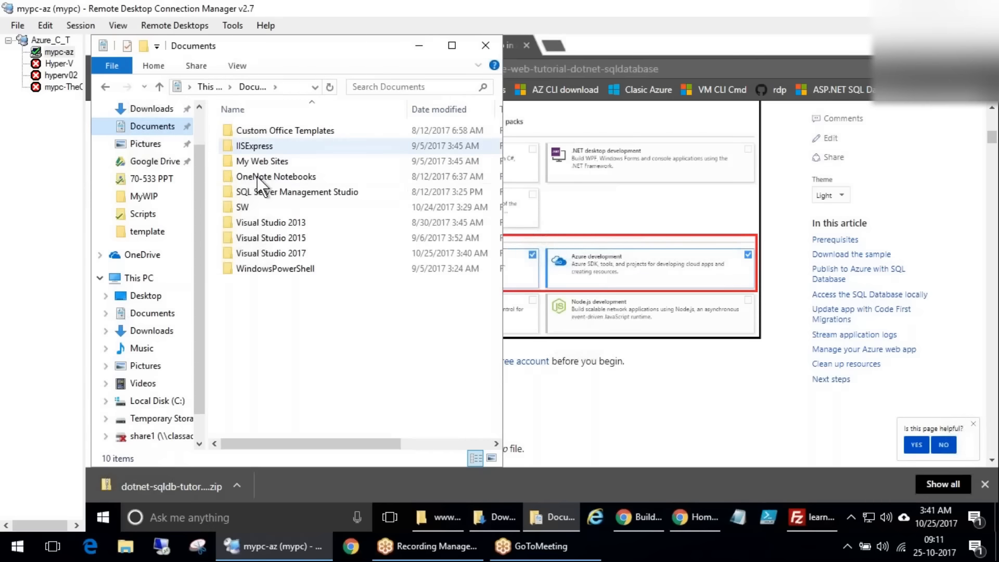
left_click(263, 254)
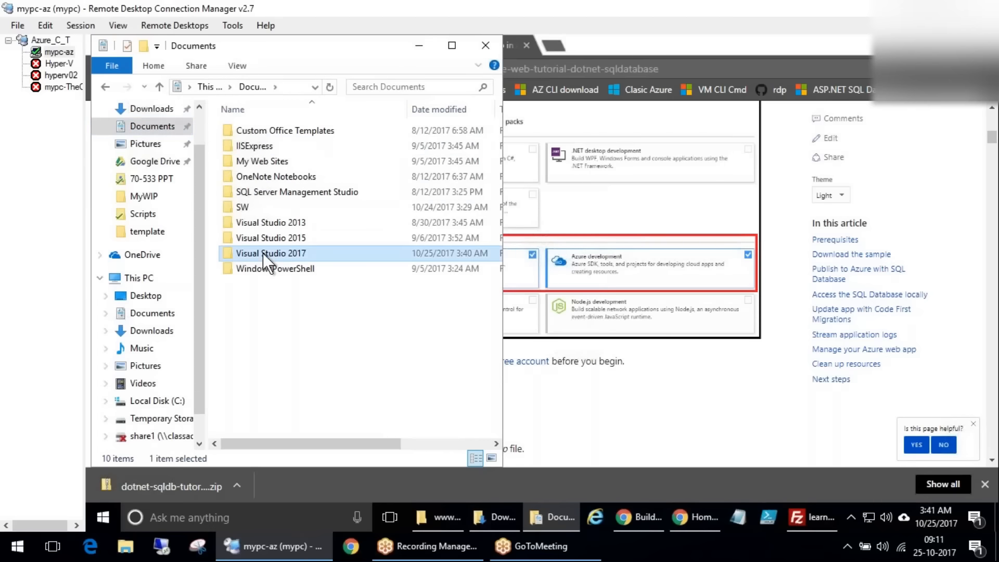
double_click(263, 254)
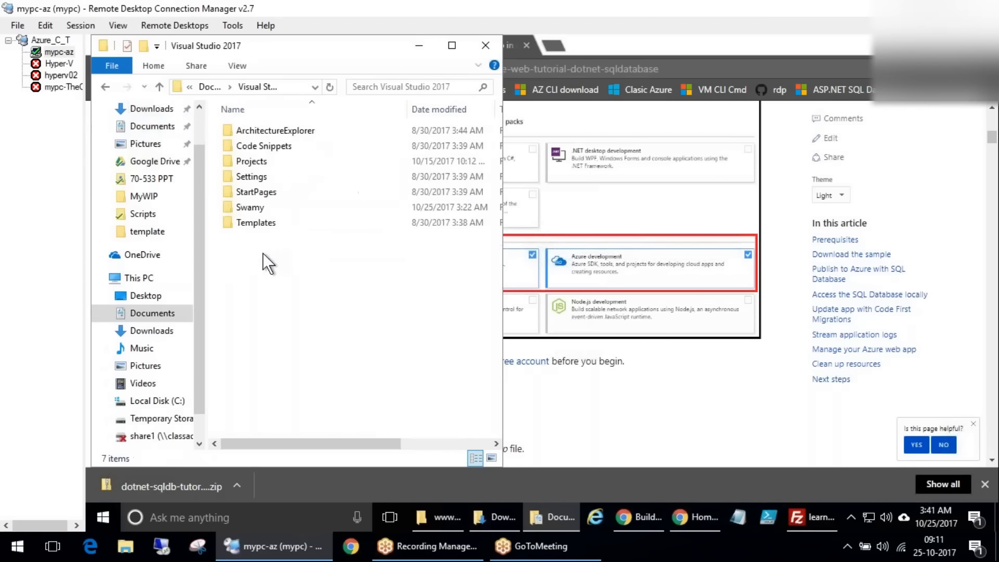
double_click(252, 161)
scroll(408, 398, "right", 3)
scroll(388, 398, "left", 3)
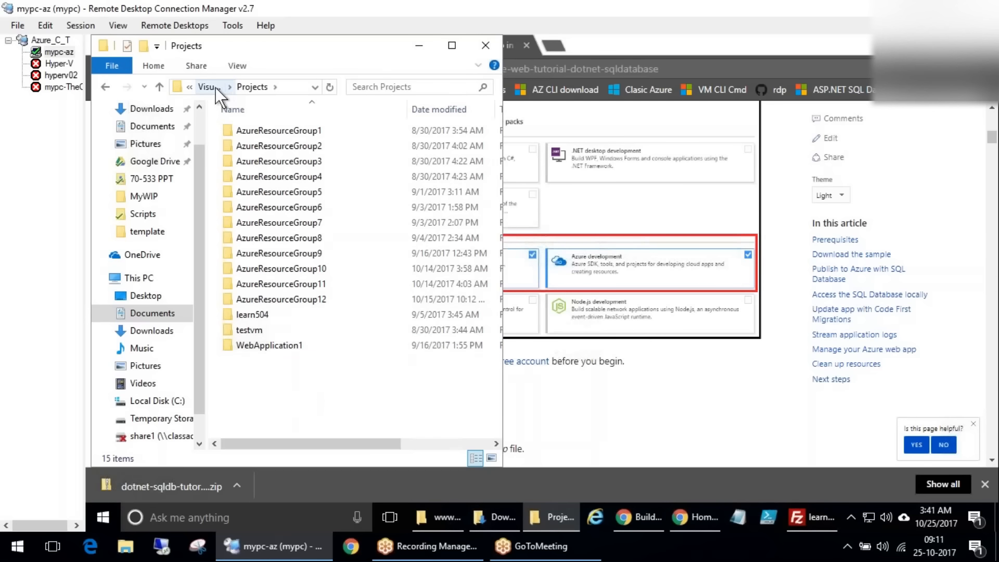
Check the testvm, WebApplication1 and AzureResourceGroup1 project folders for solution files, and return to the Visual Studio 2017 folder
double_click(281, 333)
key("alt+Left")
double_click(290, 341)
key("alt+Left")
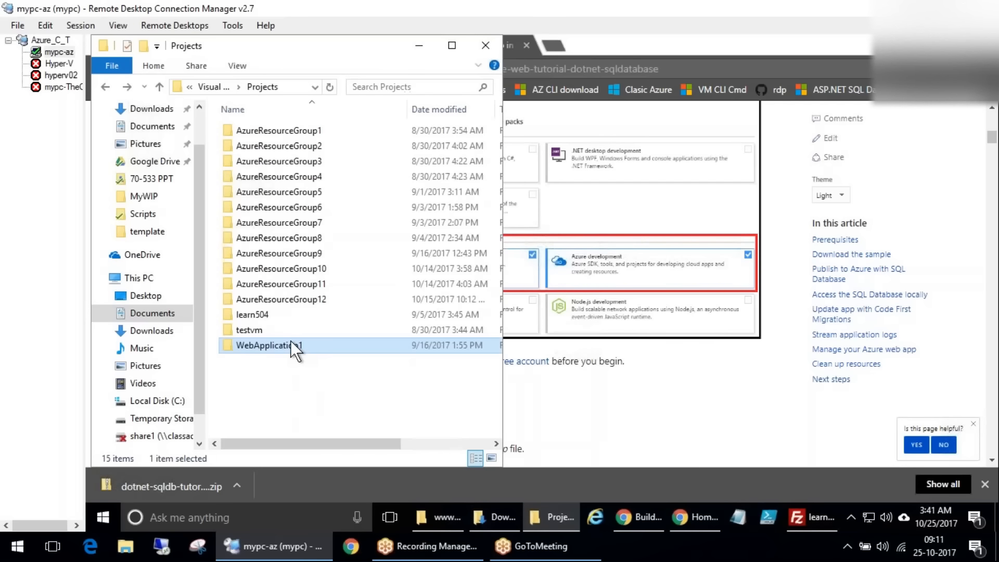
key("Return")
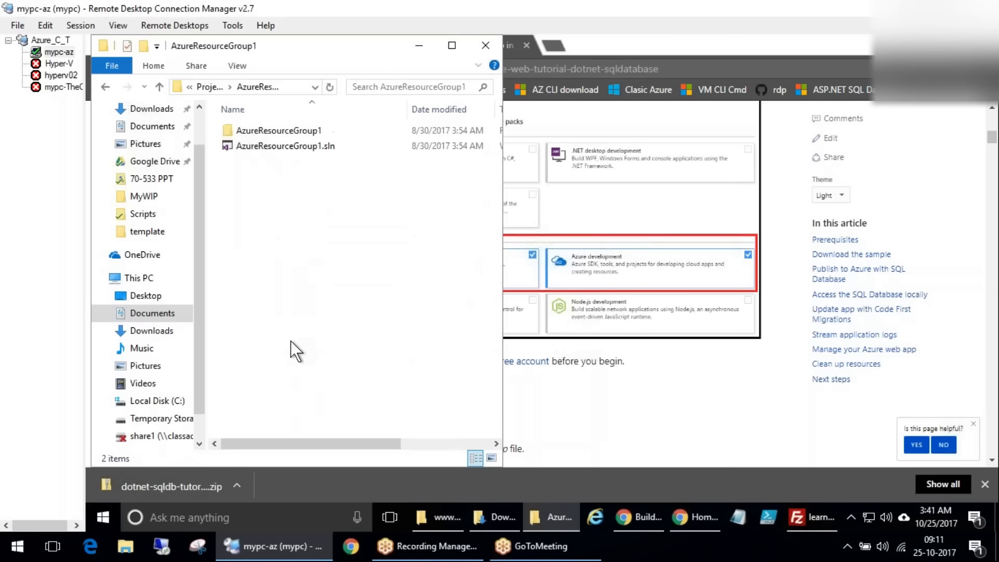
key("alt+Left")
key("alt+Up")
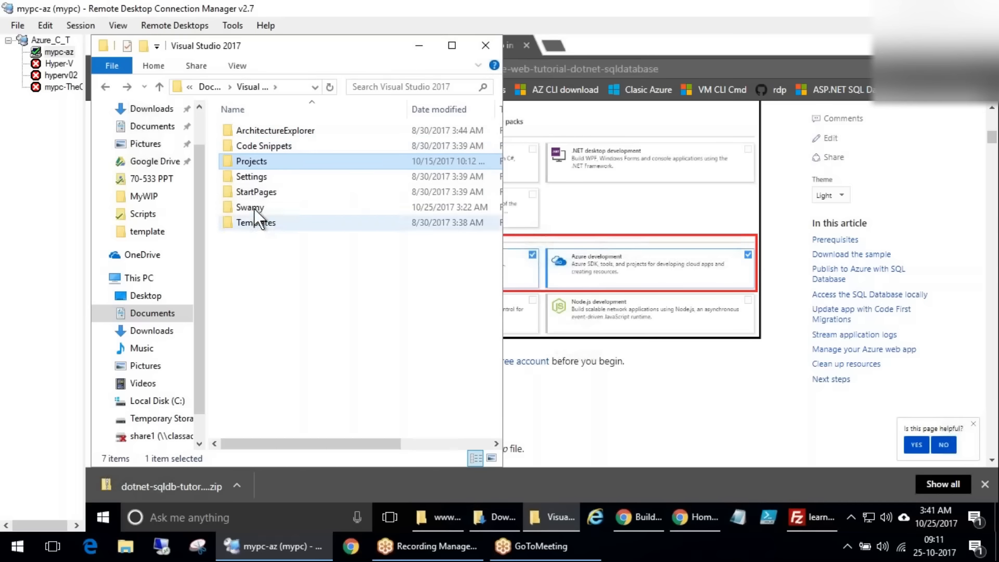
Open the published web app's nested project folder and select its .sln solution file
left_click(269, 210)
double_click(270, 210)
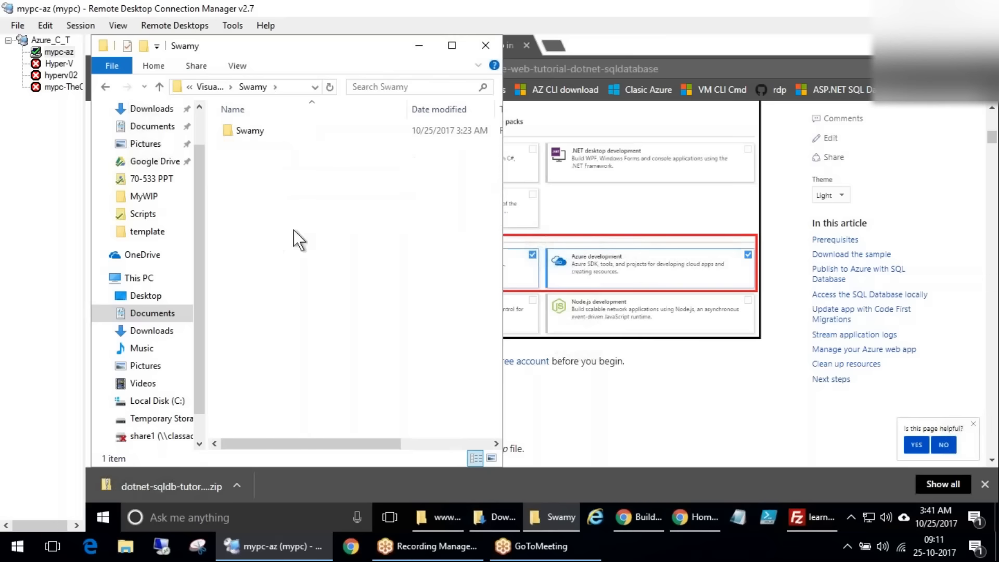
double_click(264, 131)
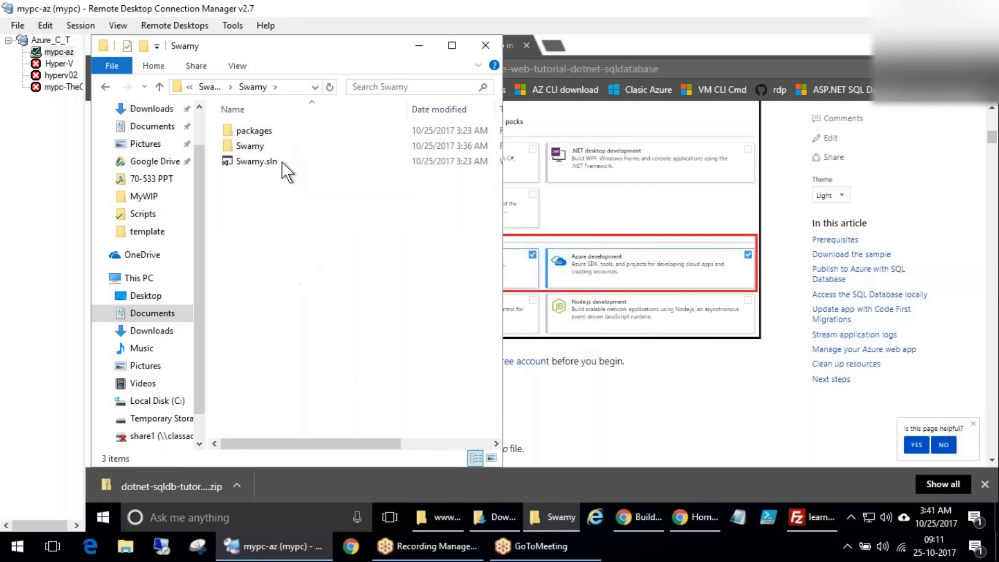
left_click_drag(305, 278, 255, 161)
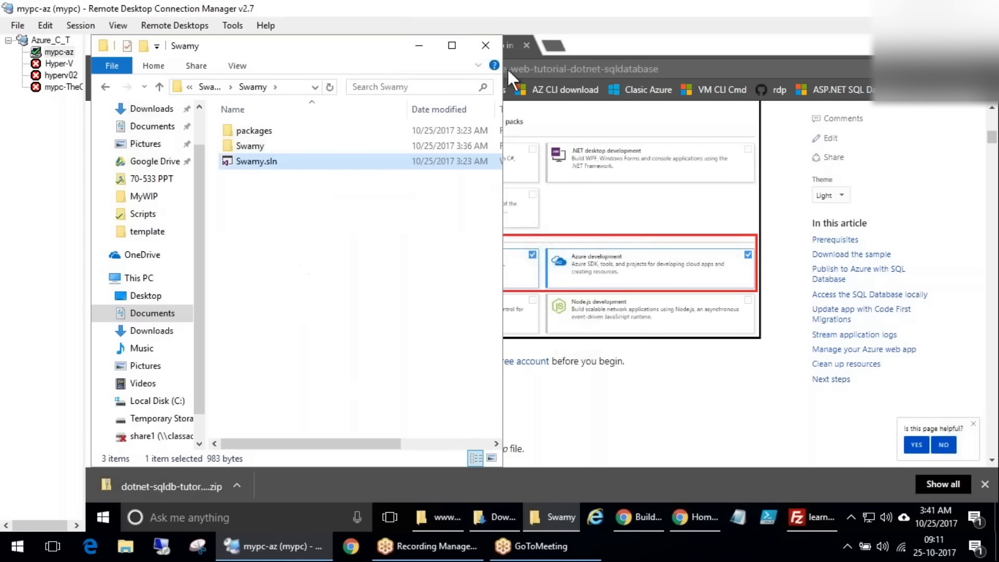
Minimize the Downloads folder window and bring back the File Explorer window with the solution file
left_click(494, 517)
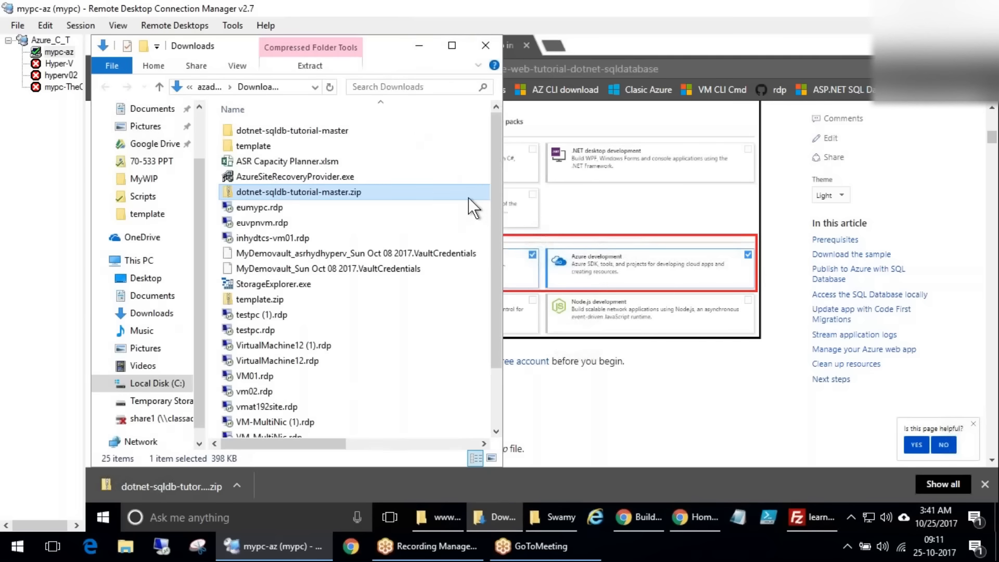
left_click(419, 43)
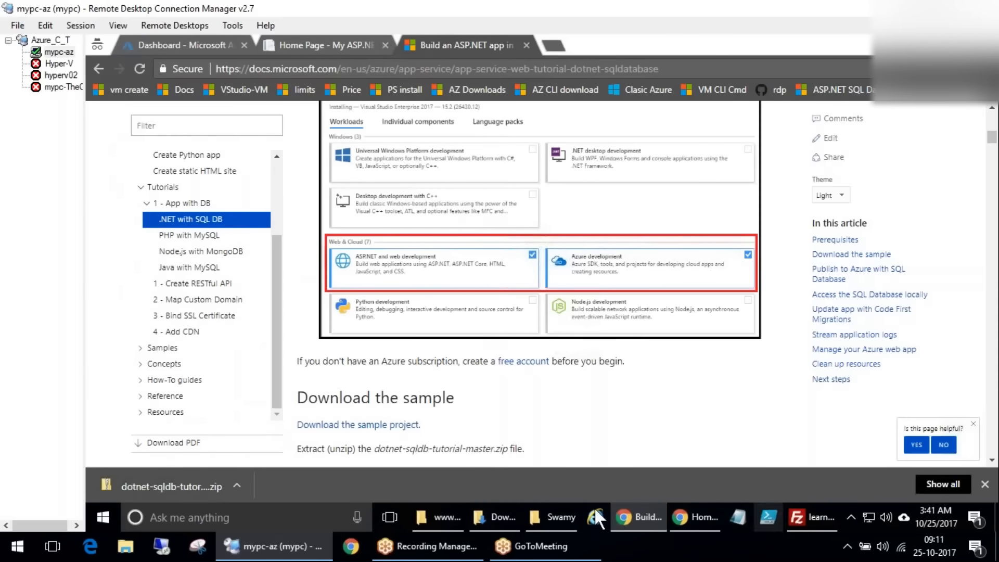
left_click(544, 512)
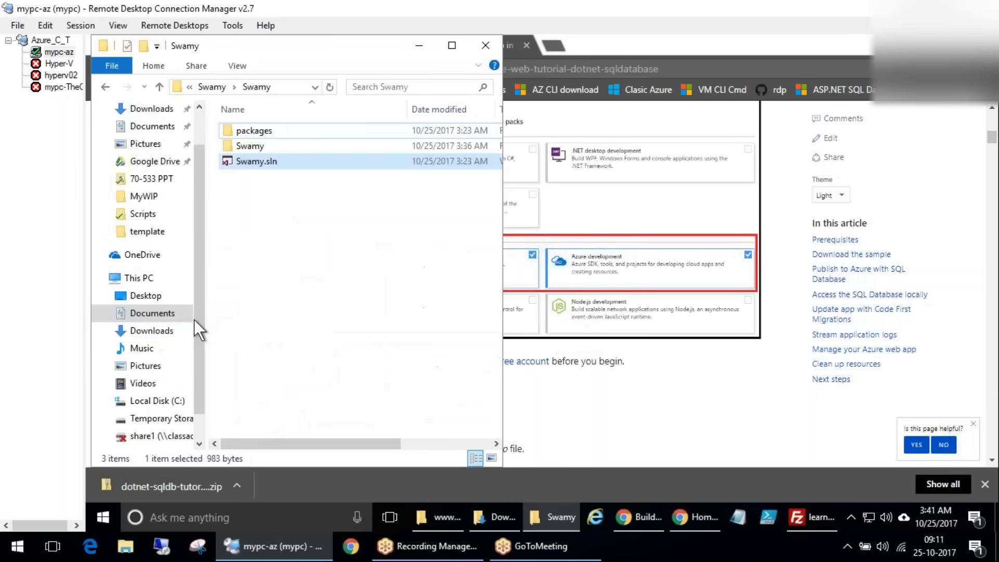
Go to This PC and open the Local Disk (C:) drive
left_click(139, 278)
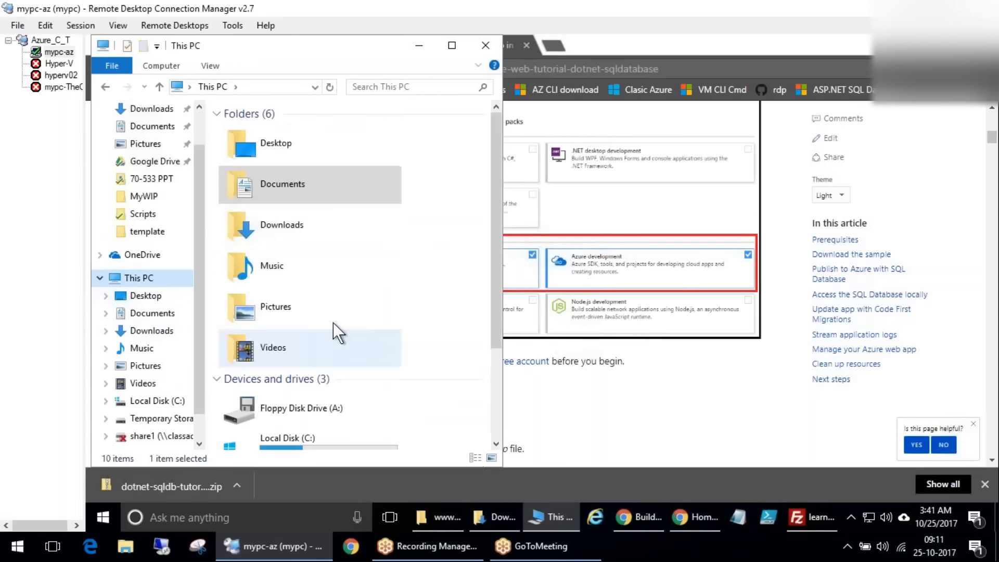
scroll(400, 414, "down", 3)
double_click(294, 323)
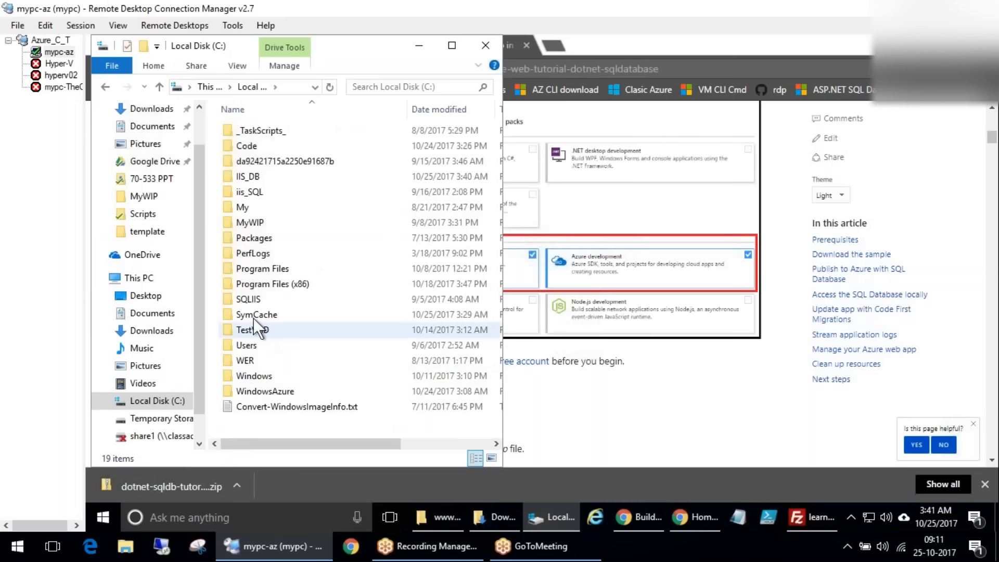
Filter the C: drive's contents to items modified today and open the IIS_DB folder in a maximized window
left_click(260, 299)
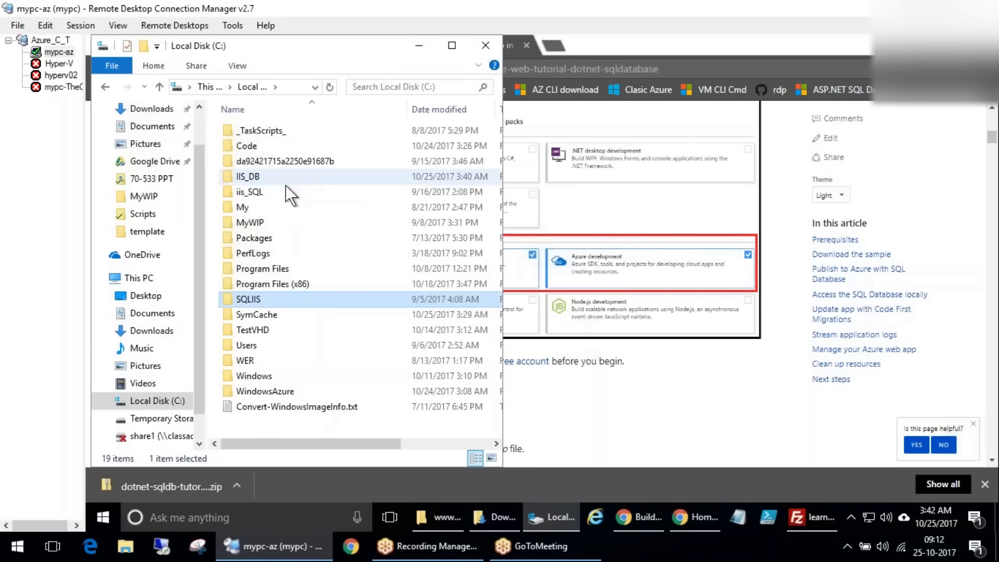
left_click(488, 108)
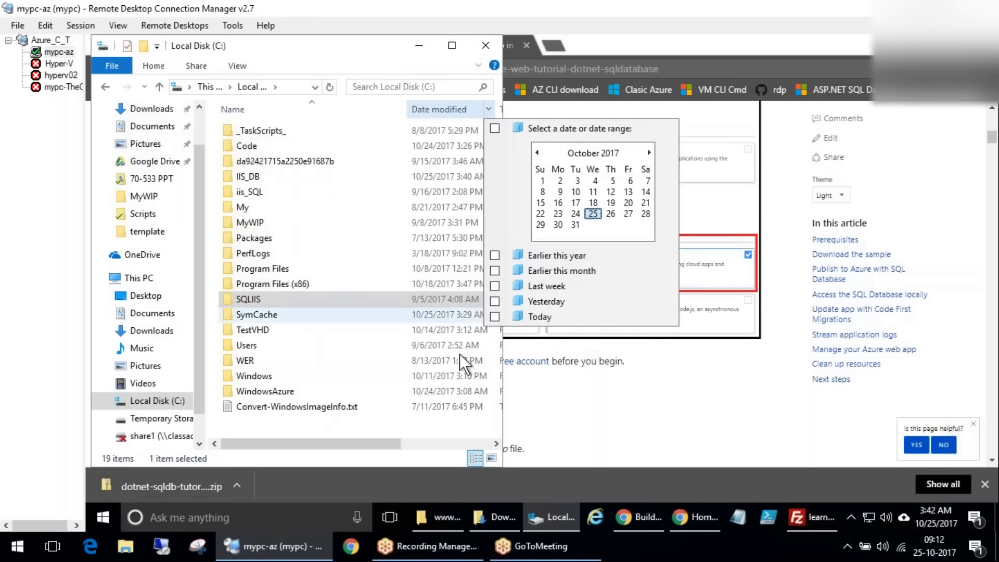
left_click(523, 314)
double_click(272, 130)
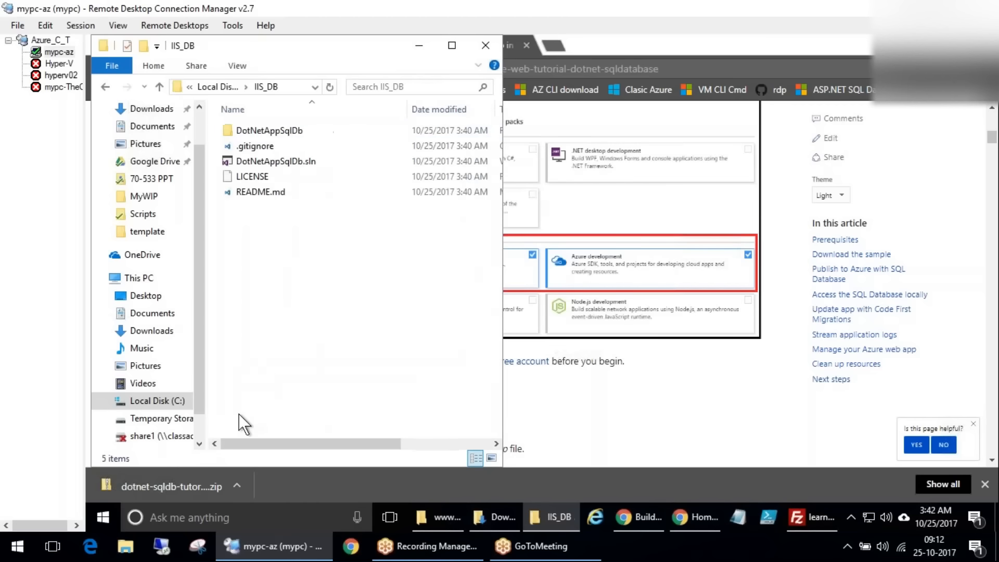
double_click(361, 49)
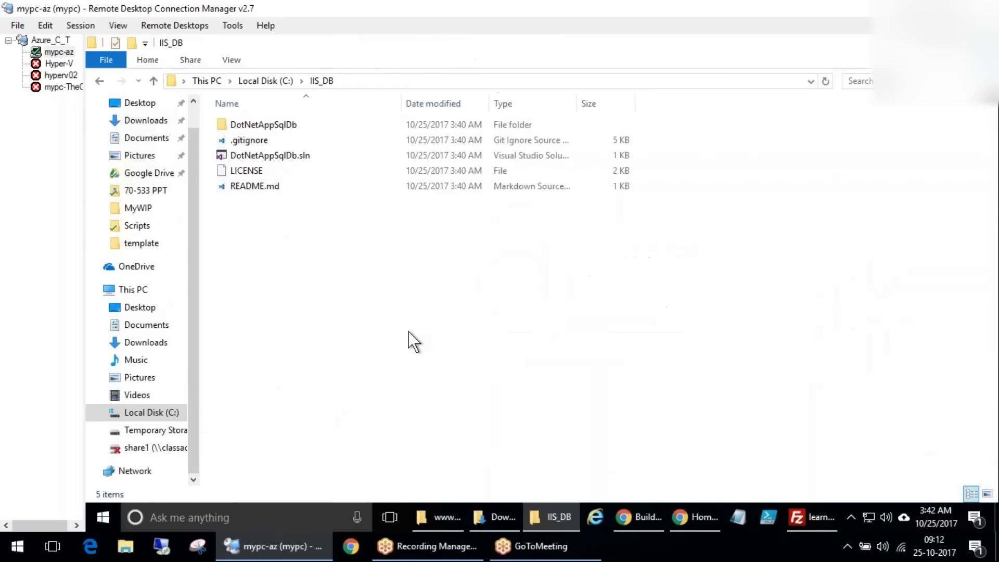
Open the DotNetAppSqlDb.sln solution in Visual Studio and accept the security warning to load its project
double_click(272, 155)
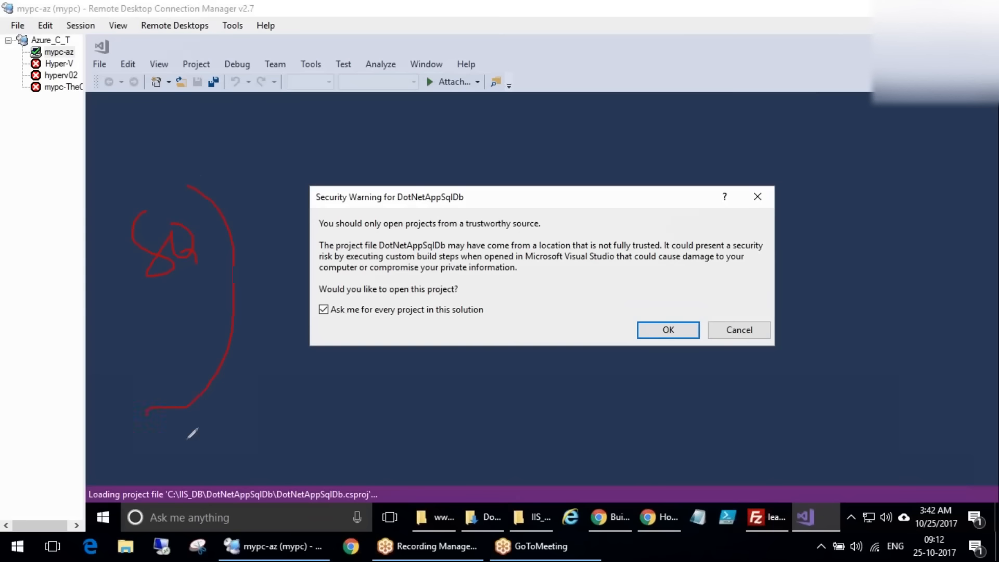
mouse_move(390, 164)
left_mouse_down()
mouse_move(619, 201)
mouse_move(362, 188)
left_mouse_up()
left_click_drag(510, 188, 522, 190)
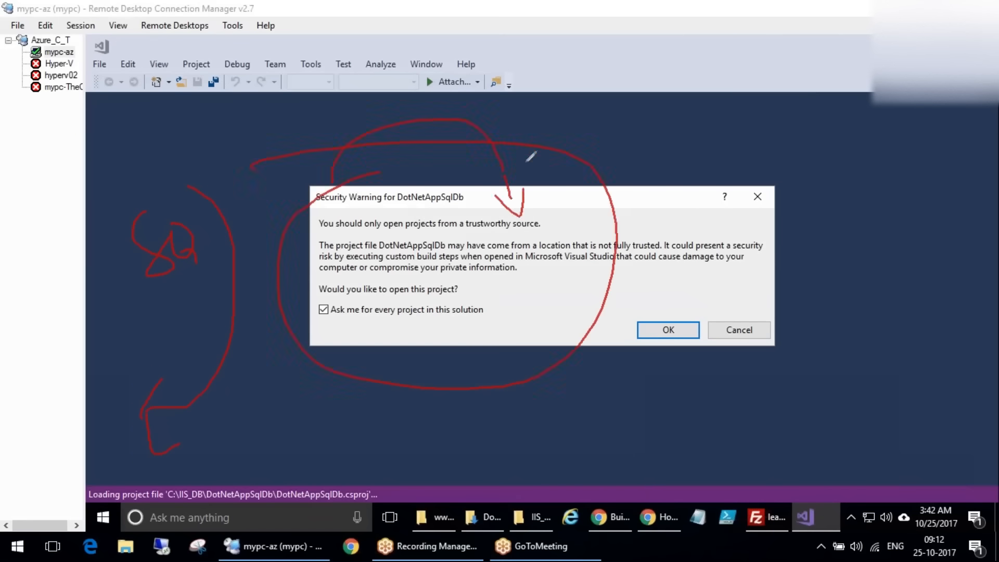
key("Escape")
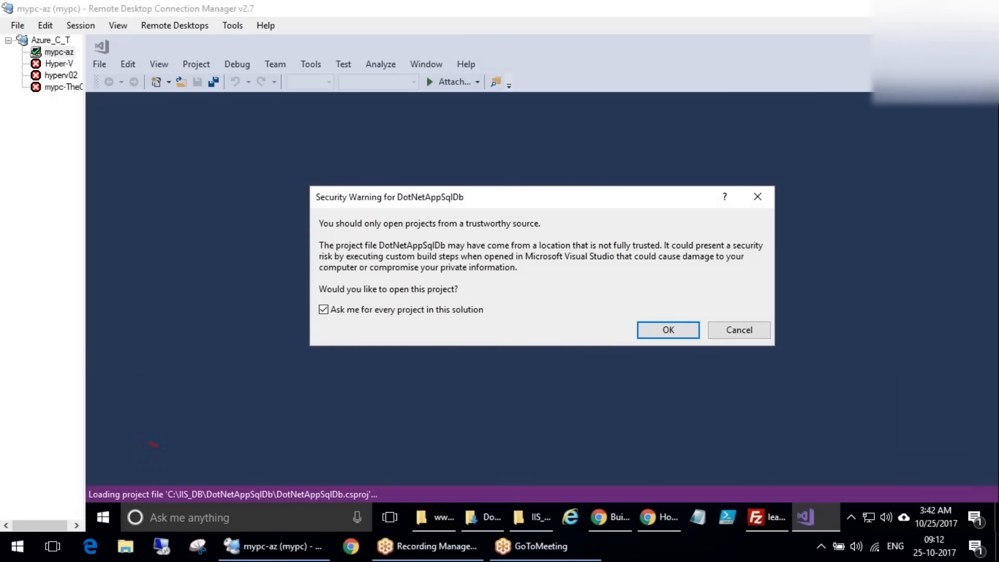
left_click(671, 333)
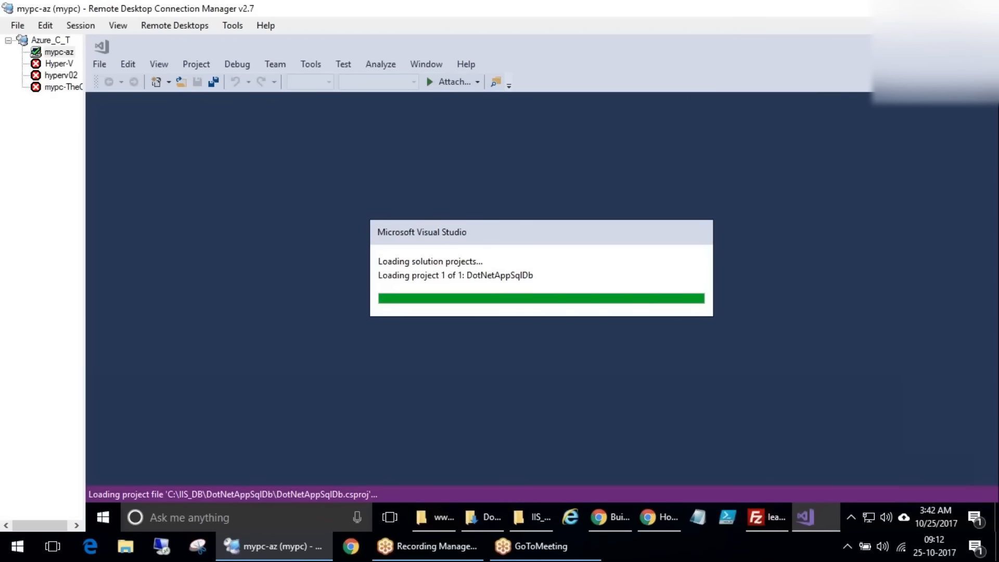
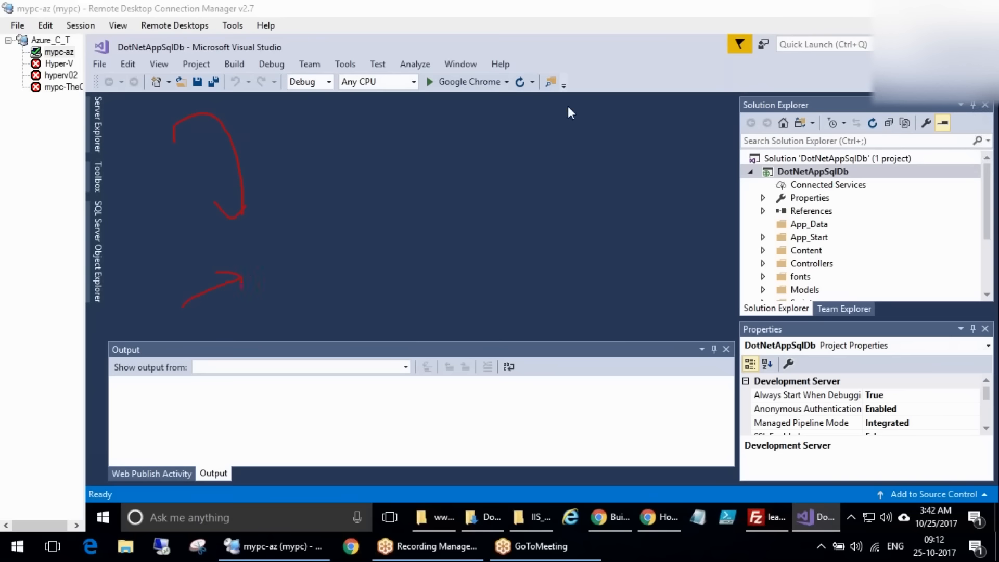
mouse_move(884, 148)
left_mouse_down()
mouse_move(724, 231)
mouse_move(887, 147)
left_mouse_up()
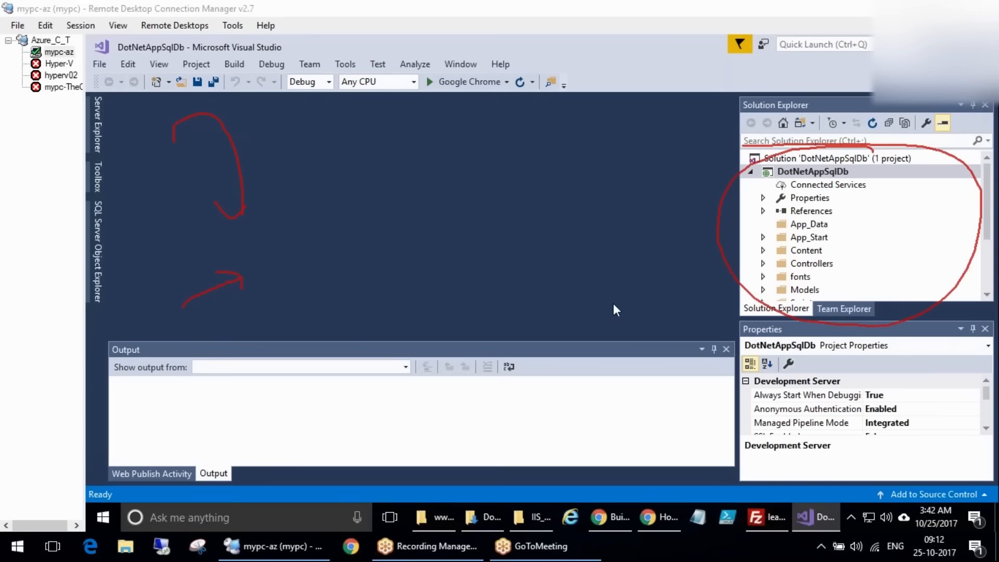
Clean the DotNetAppSqlDb project
left_click(816, 169)
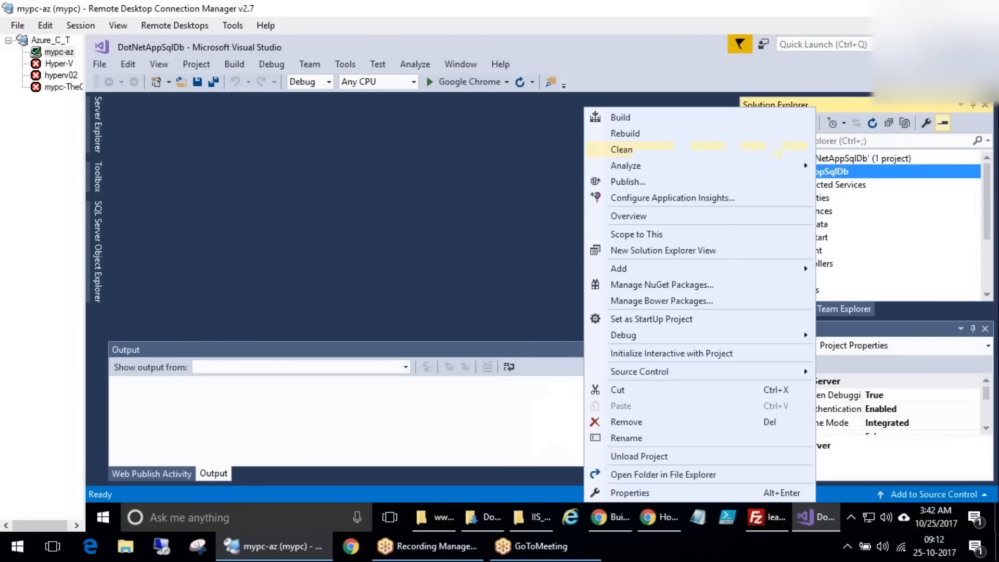
left_click(619, 148)
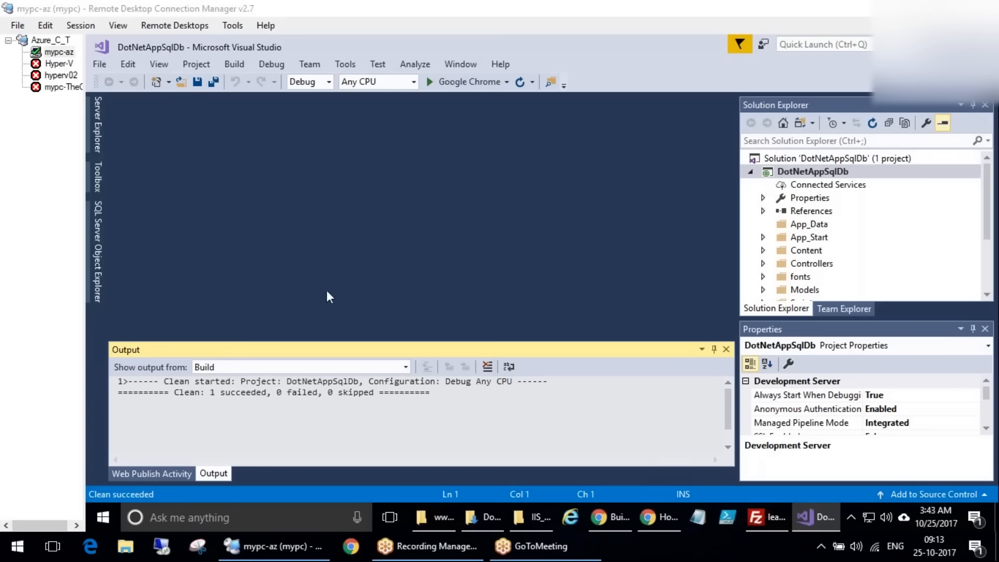
left_click_drag(556, 216, 570, 279)
left_click_drag(660, 195, 662, 206)
left_click_drag(650, 164, 683, 197)
left_click_drag(661, 187, 693, 173)
left_click(634, 285)
left_click_drag(658, 282, 674, 282)
mouse_move(532, 147)
left_mouse_down()
mouse_move(536, 159)
mouse_move(564, 158)
left_mouse_up()
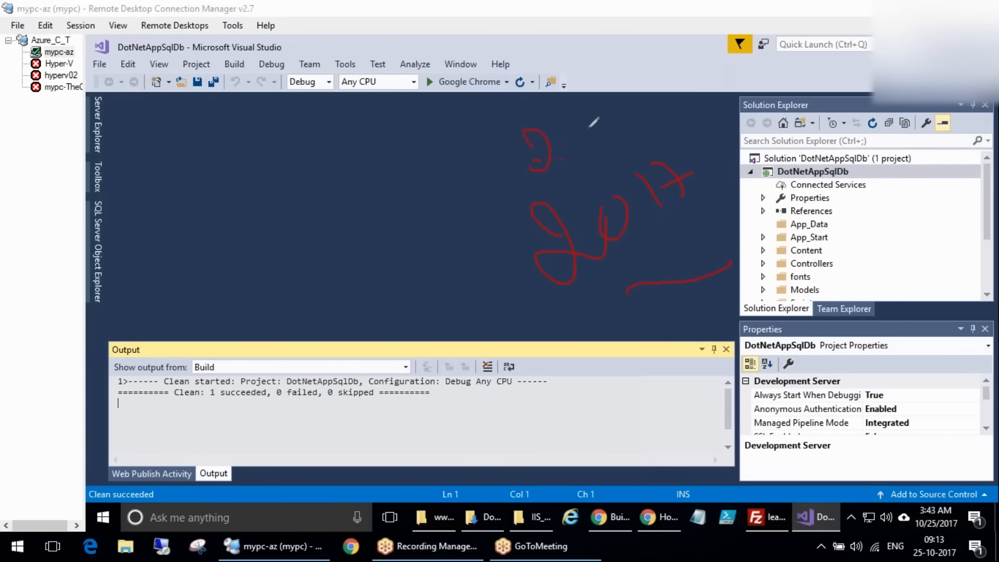
left_click_drag(717, 112, 713, 161)
left_click_drag(508, 147, 519, 164)
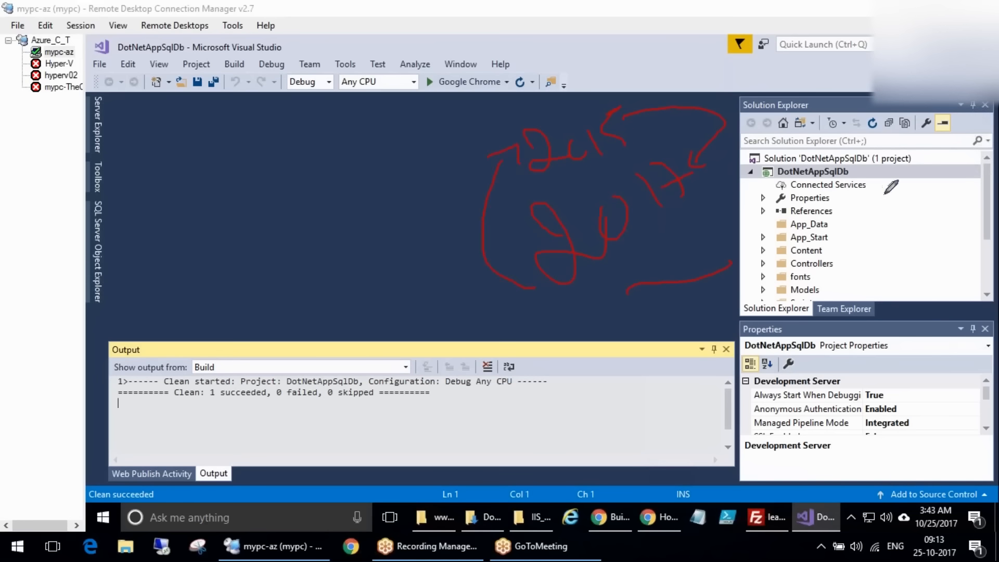
mouse_move(882, 179)
left_mouse_down()
mouse_move(814, 138)
mouse_move(843, 185)
mouse_move(894, 186)
left_mouse_up()
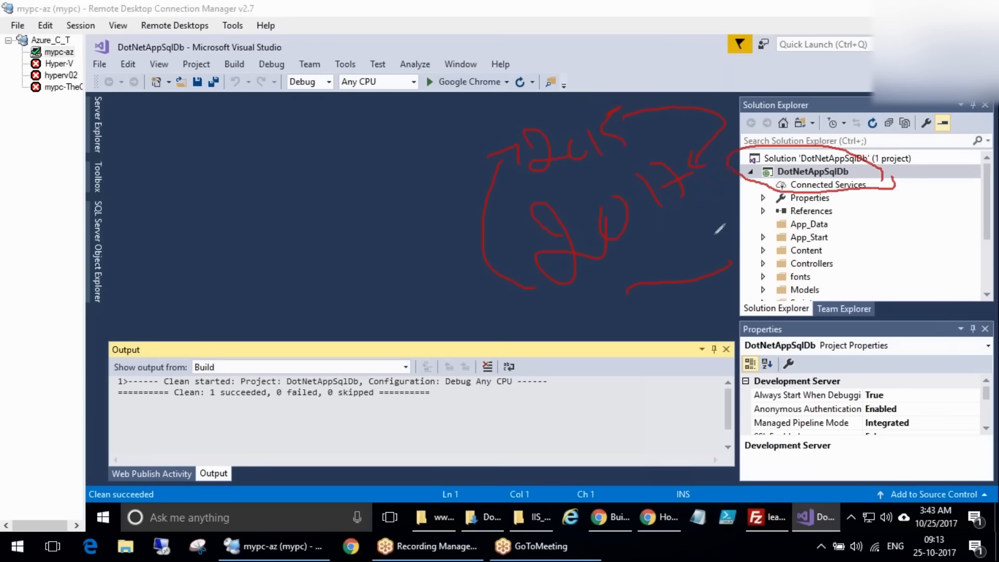
key("Escape")
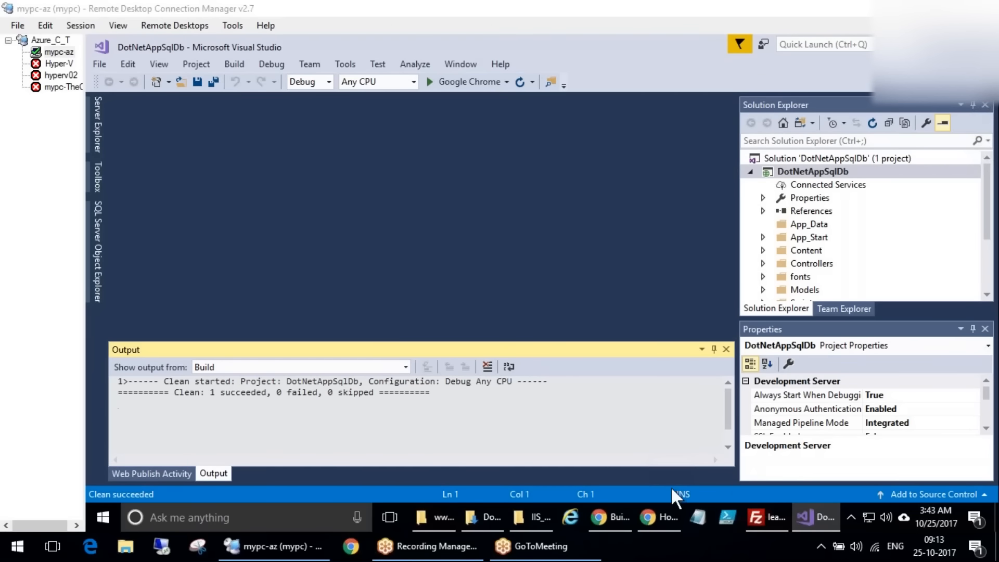
Switch to Chrome and read the "Run the app" instructions in the ASP.NET with SQL Database tutorial
left_click(645, 515)
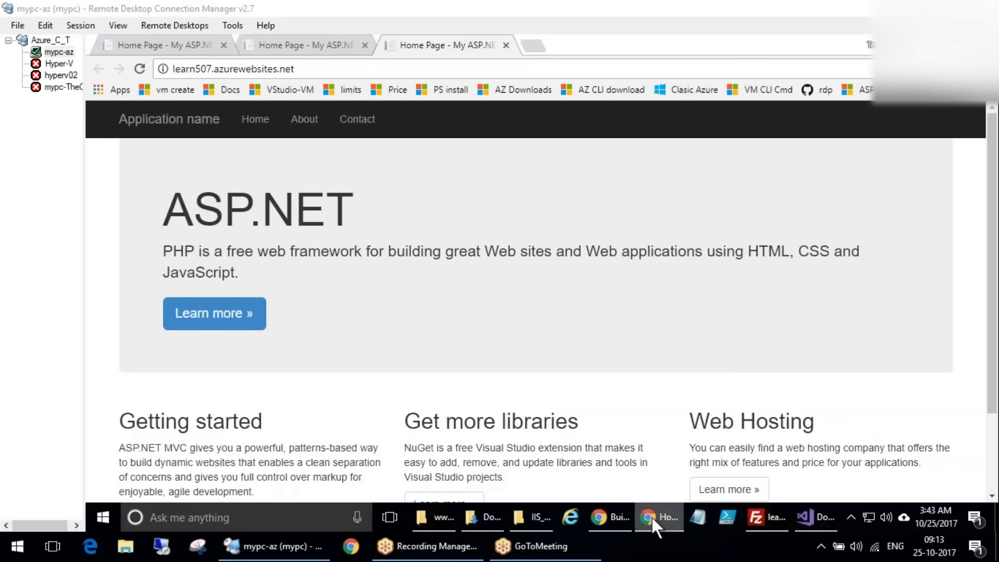
left_click(607, 517)
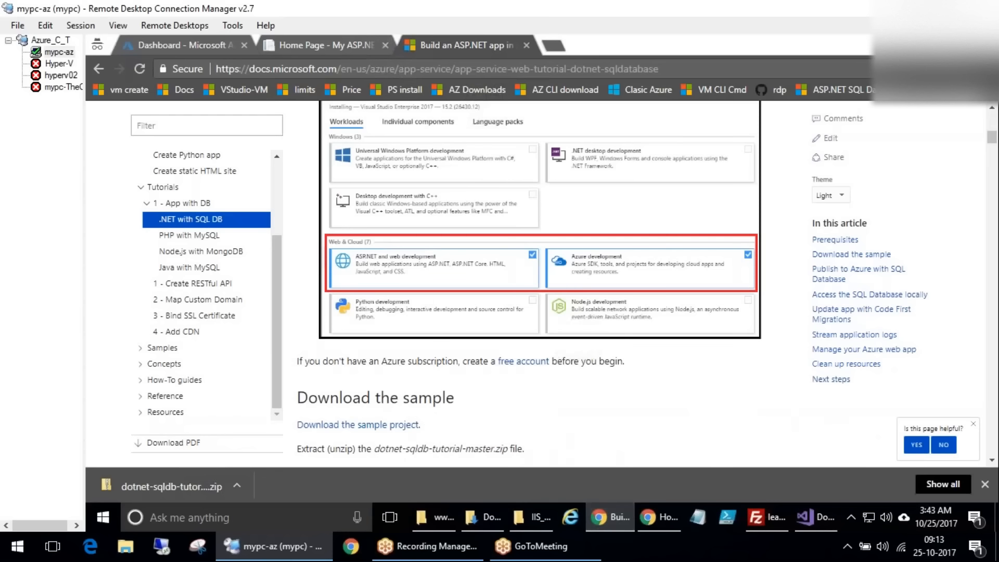
scroll(399, 364, "down", 5)
scroll(536, 284, "down", 4)
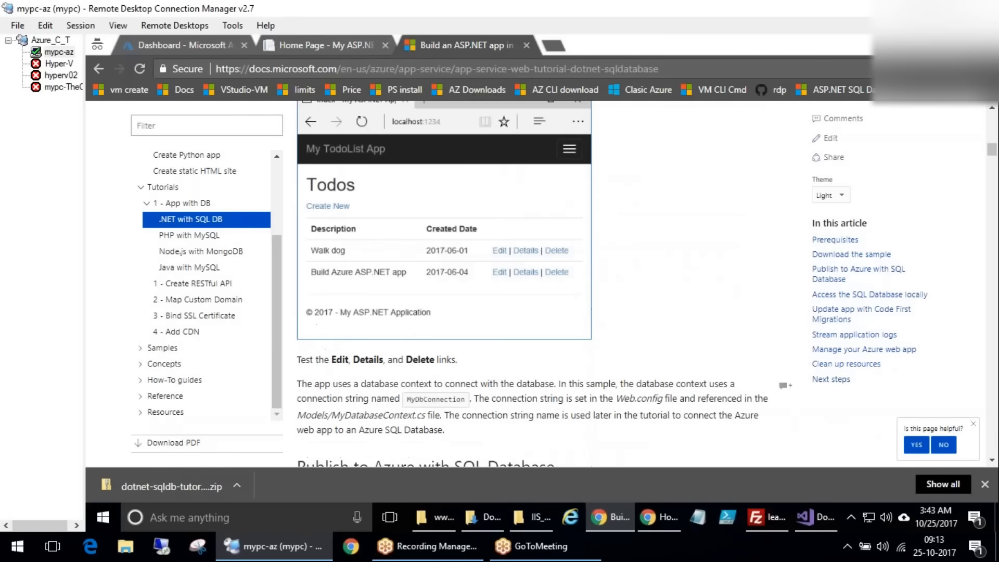
scroll(530, 284, "up", 2)
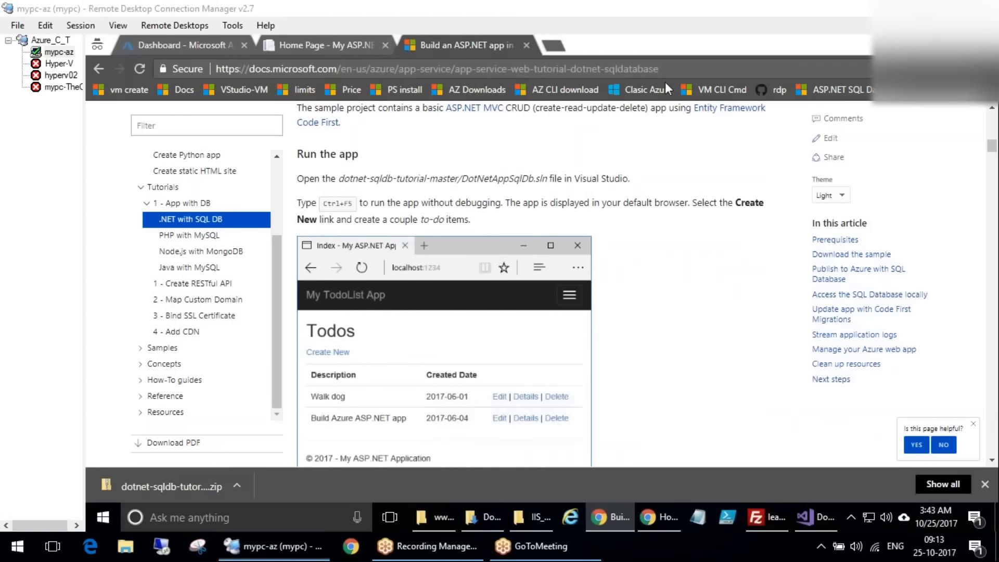
triple_click(352, 206)
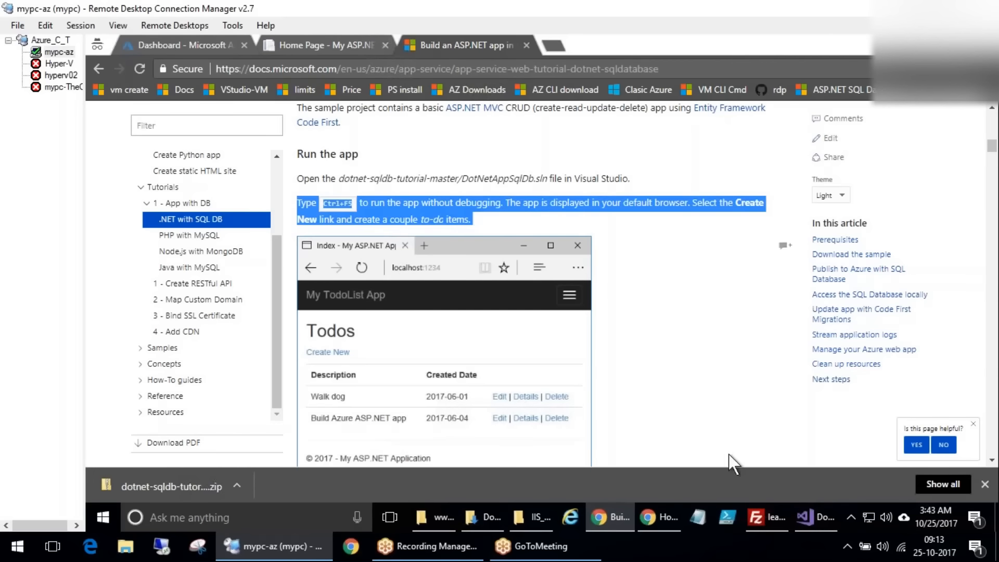
Switch back to Visual Studio and start the DotNetAppSqlDb project without debugging
left_click(816, 517)
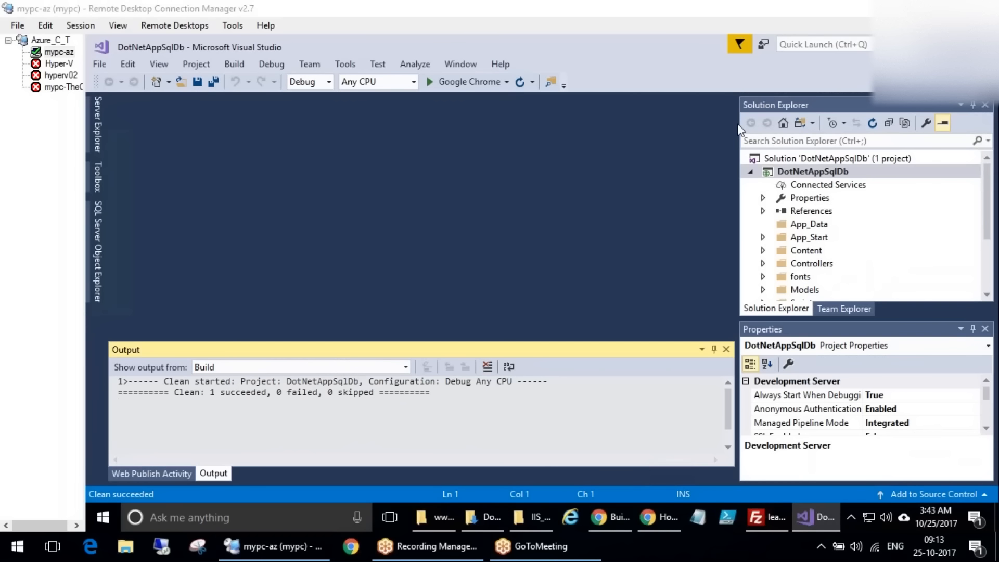
left_click(236, 65)
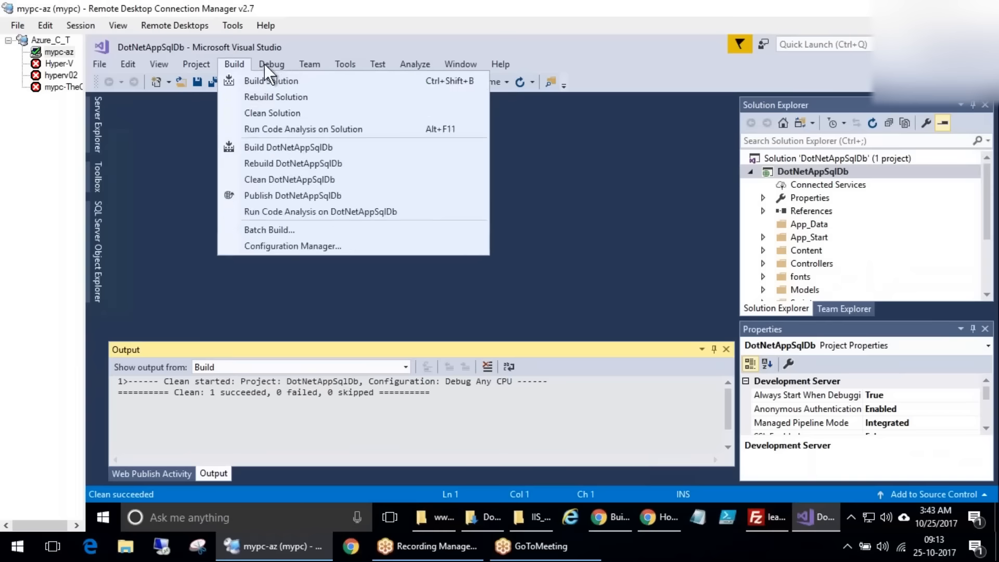
mouse_move(276, 68)
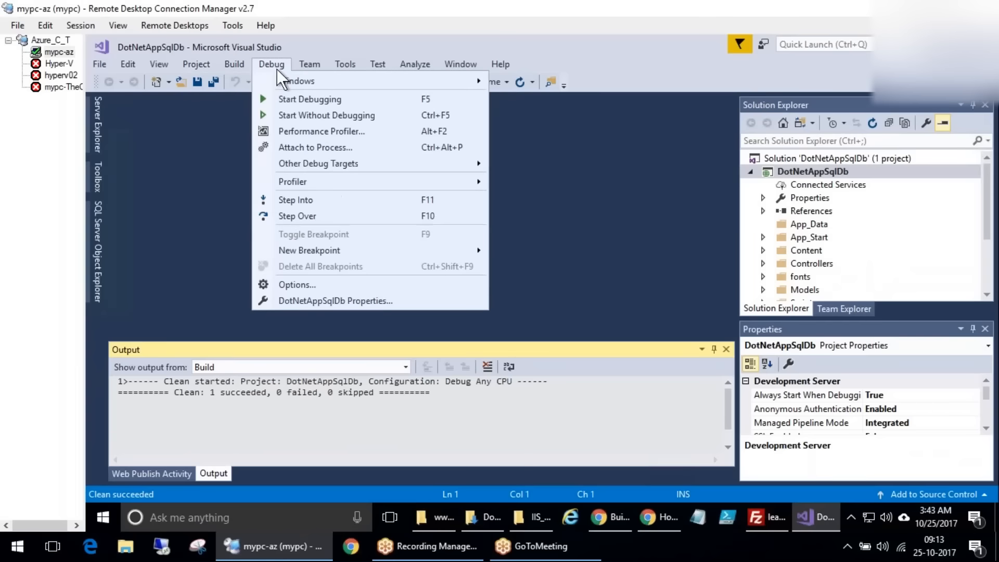
left_click(325, 117)
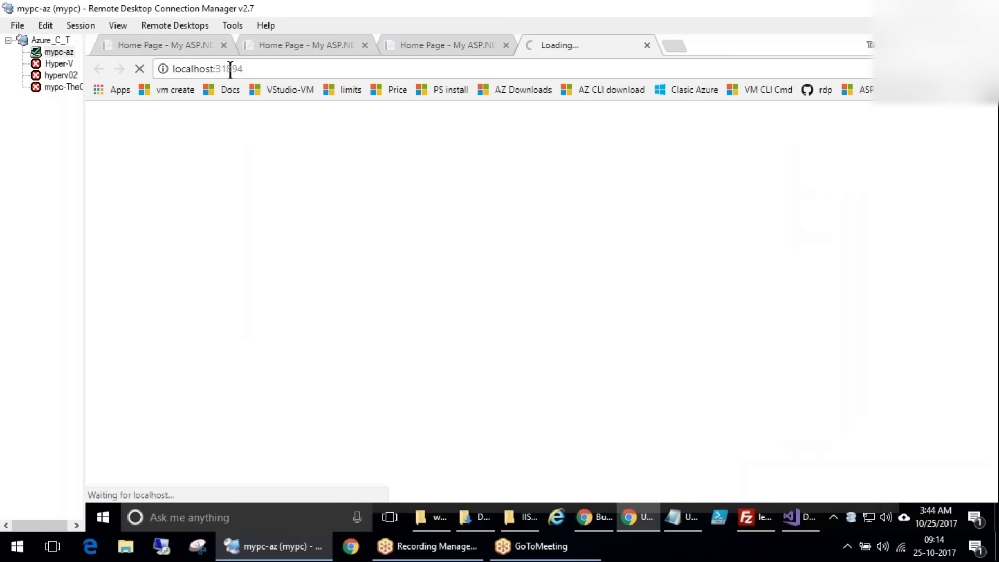
Close the three old Home Page browser tabs, keeping only the localhost:31894 tab open
left_click(223, 45)
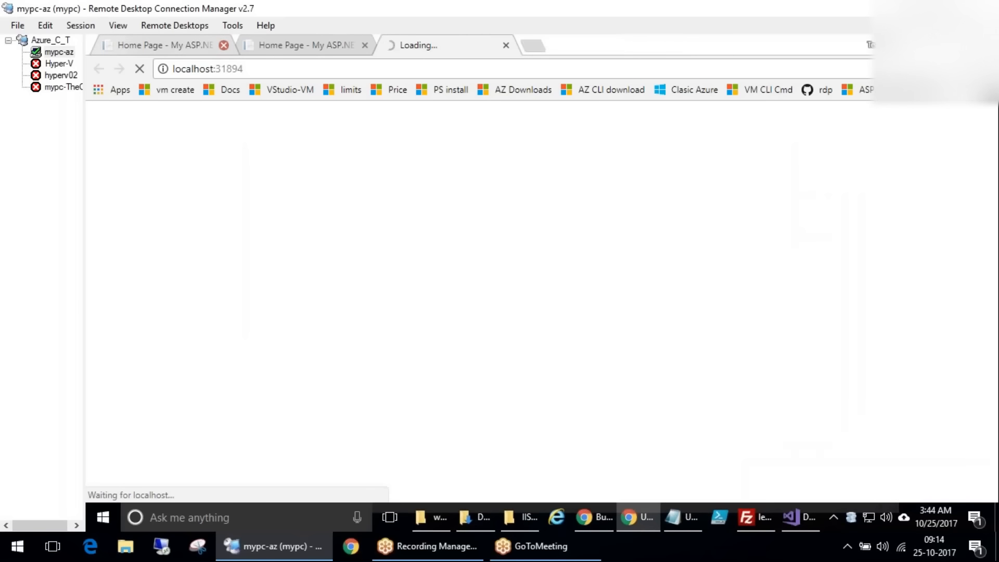
left_click(223, 45)
left_click(223, 45)
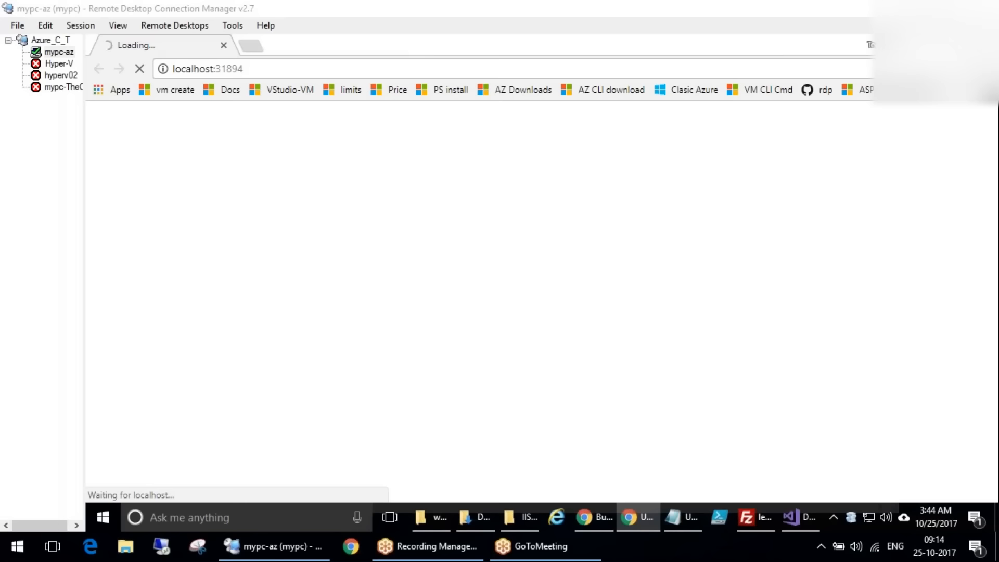
mouse_move(122, 149)
left_mouse_down()
mouse_move(156, 139)
mouse_move(154, 166)
mouse_move(181, 138)
mouse_move(259, 148)
mouse_move(264, 168)
left_mouse_up()
left_click(259, 117)
mouse_move(231, 205)
left_mouse_down()
mouse_move(252, 221)
mouse_move(266, 207)
left_mouse_up()
left_click_drag(222, 255, 283, 236)
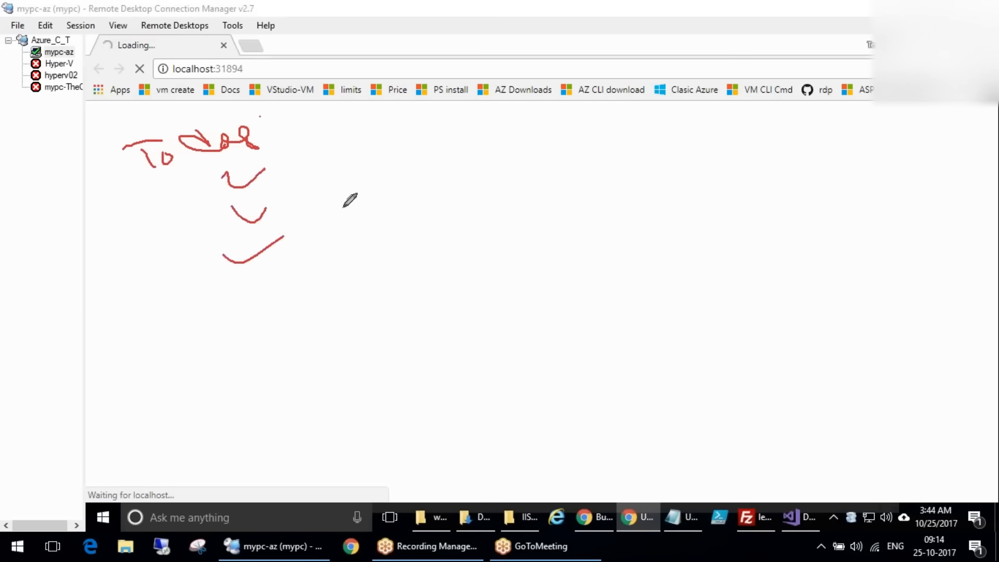
left_click(831, 332)
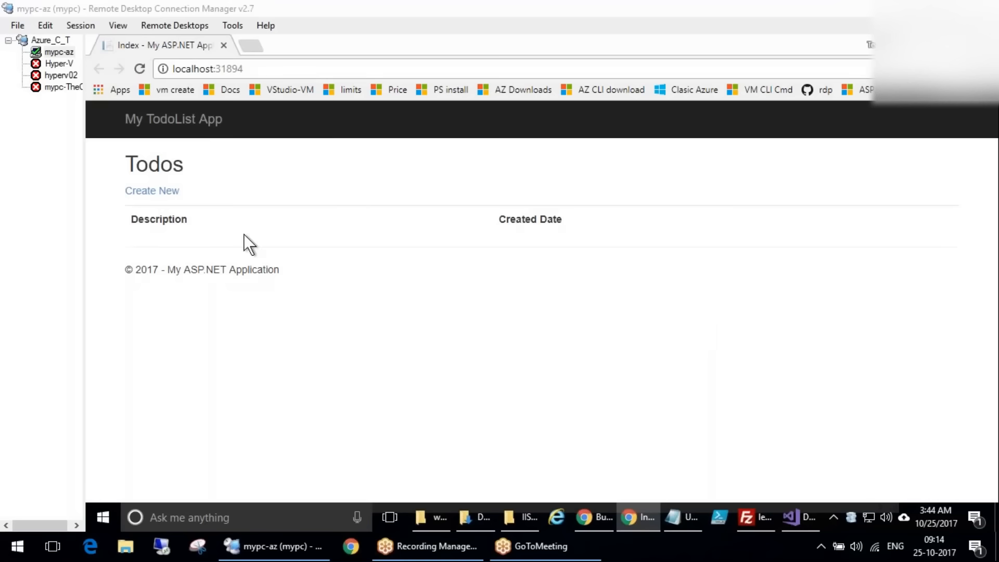
Create a new todo with the description "Hey test", keeping the default created date
left_click(176, 192)
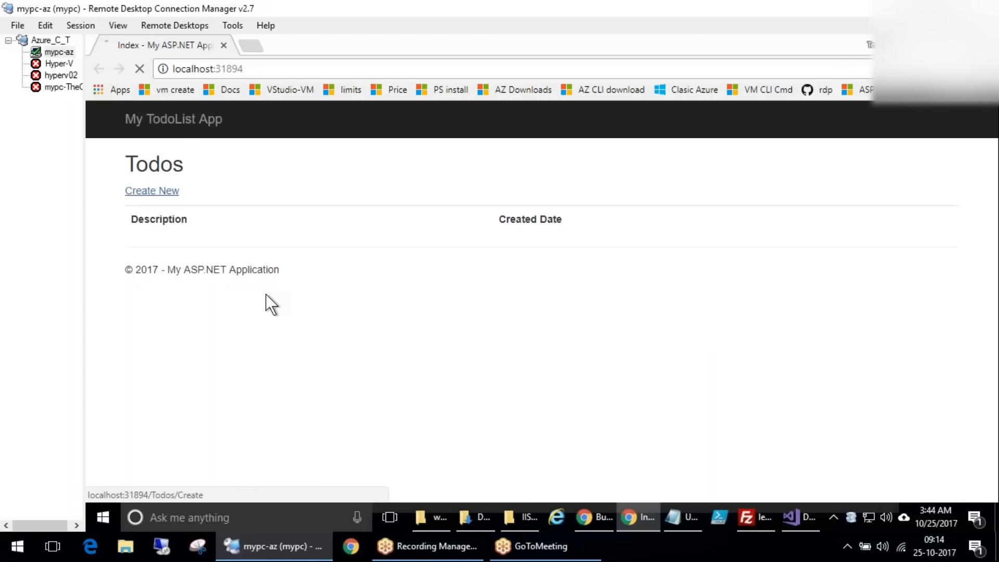
left_click(370, 240)
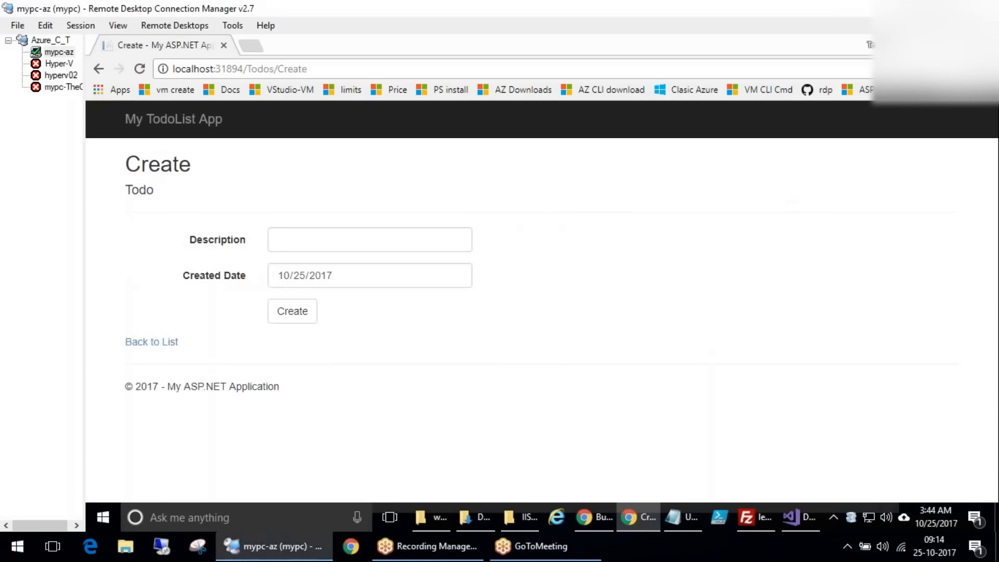
type("Hey test")
left_click(292, 315)
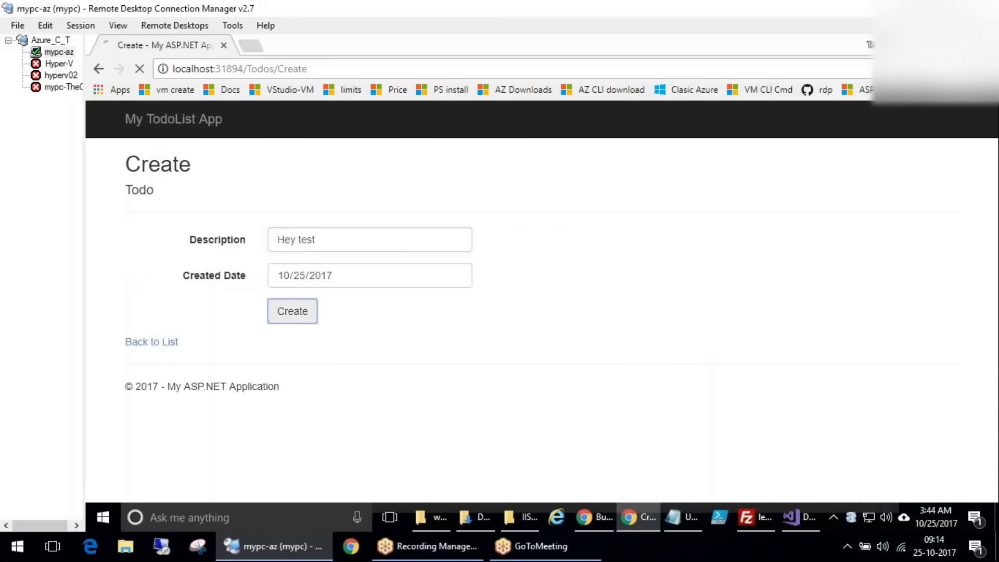
Create another todo with the description "catch a bus", keeping the default created date
left_click(167, 190)
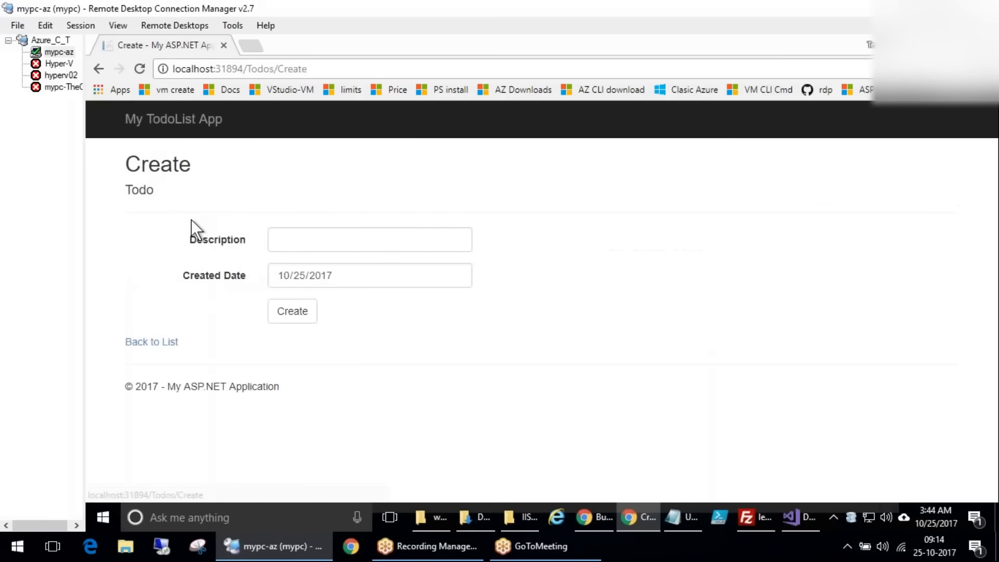
left_click(312, 236)
type("ca")
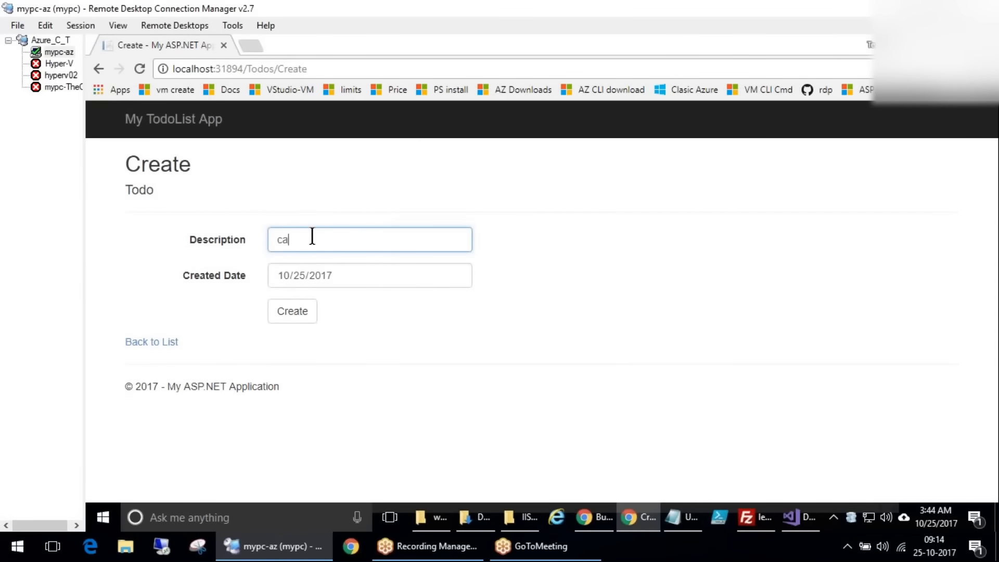
type("tch a bus")
key("Return")
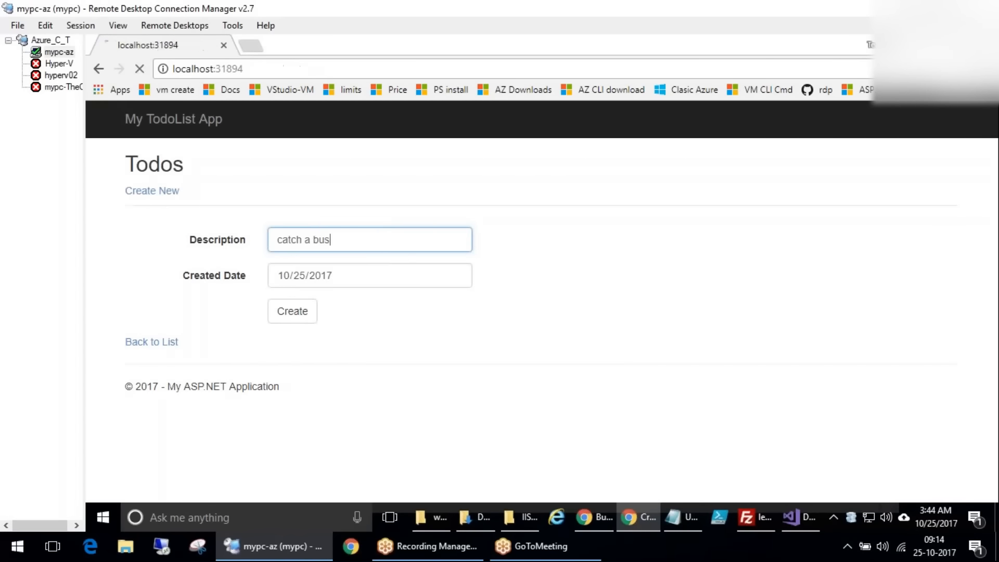
Create a third todo with the description "setup lab", keeping the default created date
left_click(152, 190)
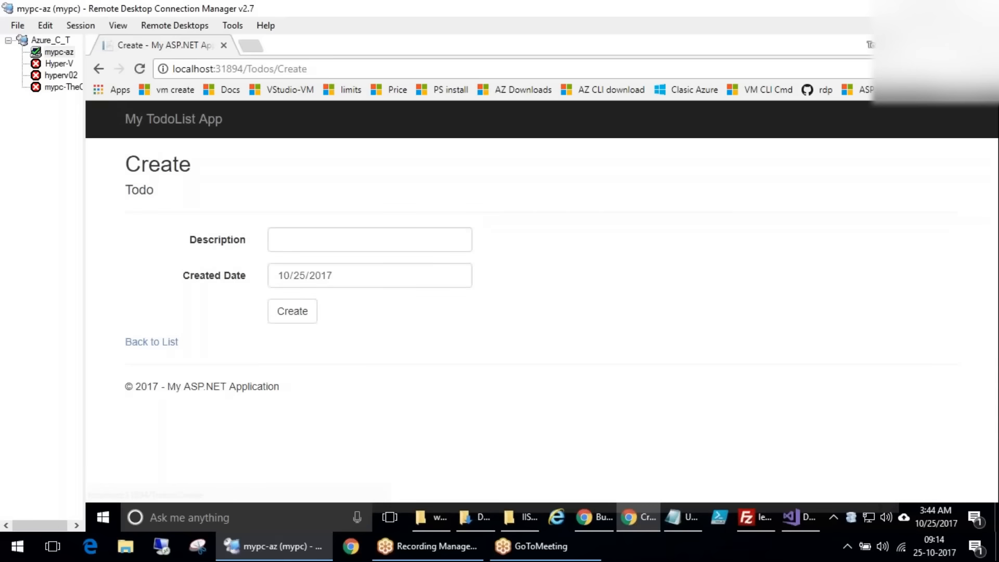
left_click(327, 240)
type("setu")
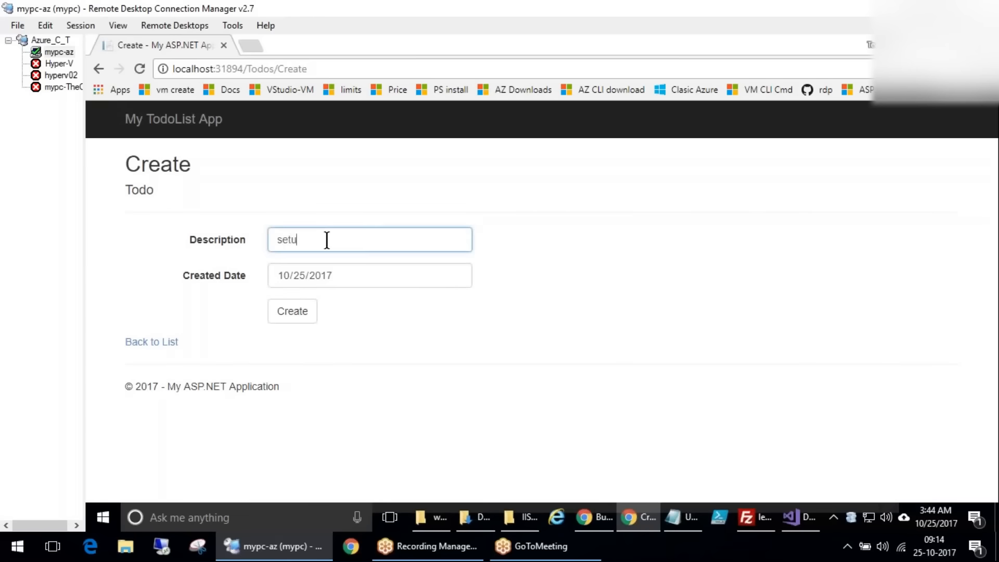
type("p lab")
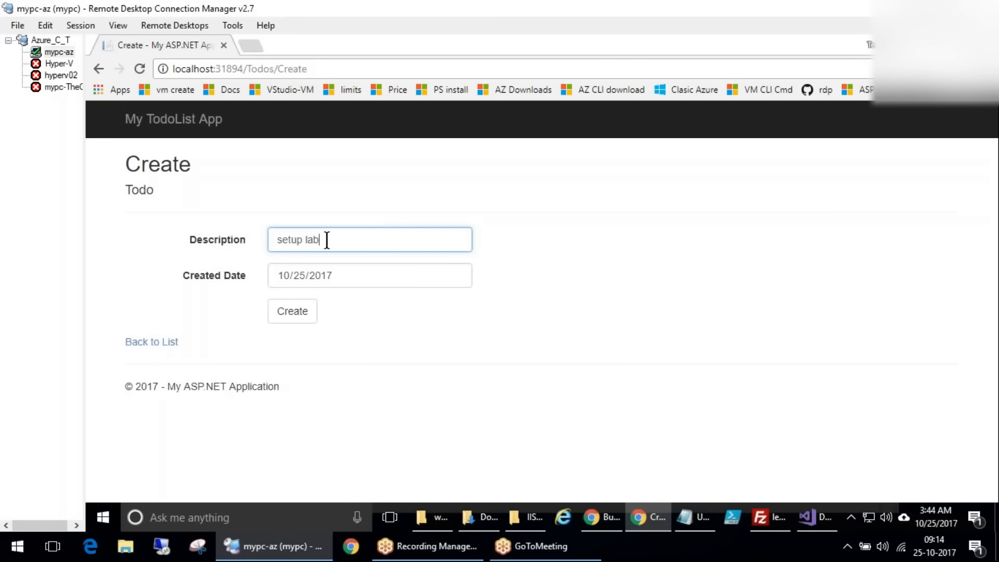
key("Return")
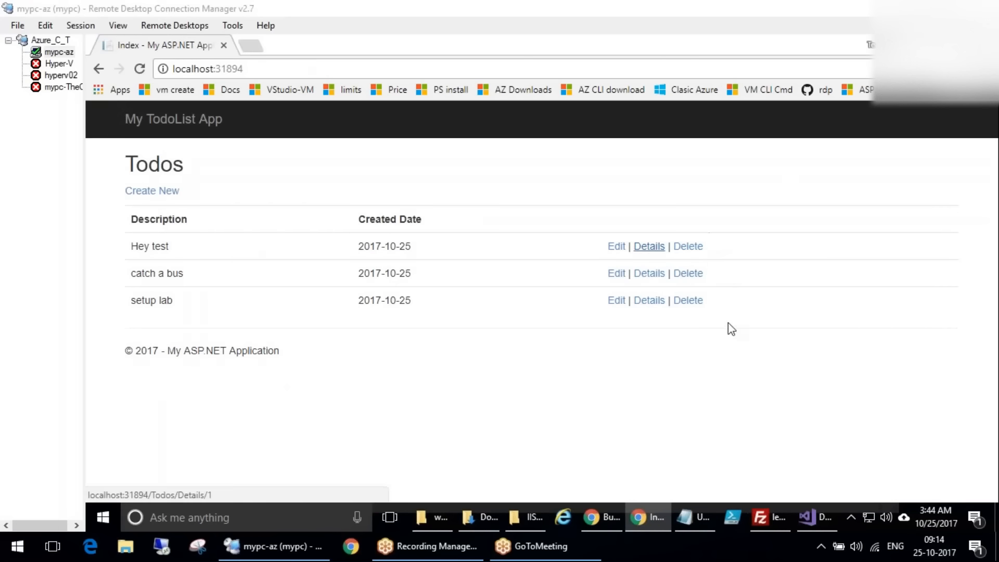
mouse_move(276, 393)
left_mouse_down()
mouse_move(288, 444)
mouse_move(267, 446)
left_mouse_up()
mouse_move(322, 385)
left_mouse_down()
mouse_move(350, 405)
mouse_move(323, 383)
left_mouse_up()
left_click_drag(325, 410, 371, 419)
left_click_drag(377, 373, 437, 411)
mouse_move(211, 148)
left_mouse_down()
mouse_move(134, 358)
mouse_move(907, 333)
mouse_move(226, 168)
left_mouse_up()
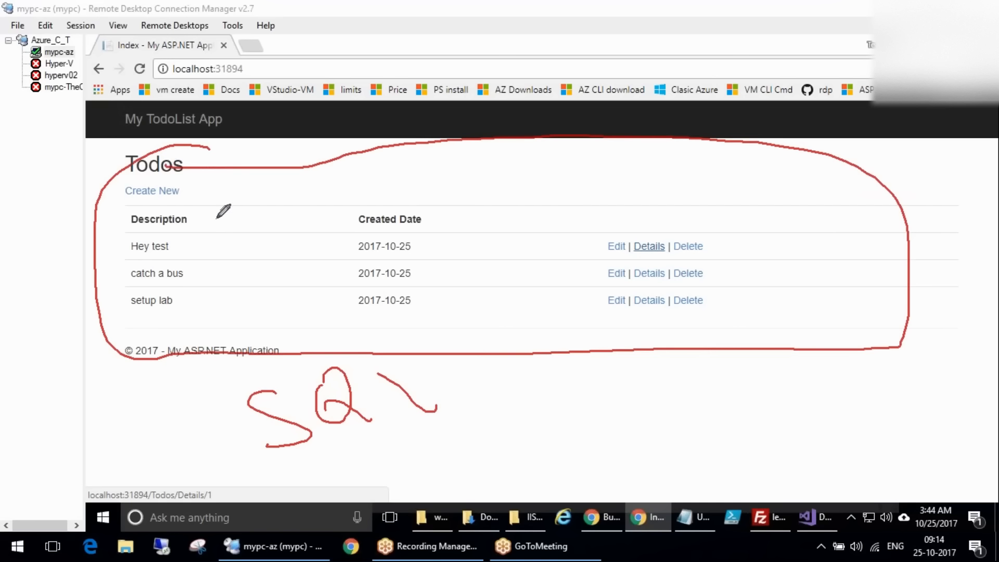
mouse_move(247, 227)
left_mouse_down()
mouse_move(243, 235)
mouse_move(333, 186)
left_mouse_up()
mouse_move(470, 424)
left_mouse_down()
mouse_move(512, 411)
mouse_move(528, 453)
left_mouse_up()
left_click_drag(538, 358, 533, 367)
mouse_move(492, 404)
left_mouse_down()
mouse_move(544, 504)
mouse_move(543, 405)
mouse_move(599, 475)
mouse_move(631, 352)
mouse_move(587, 315)
mouse_move(621, 286)
left_mouse_up()
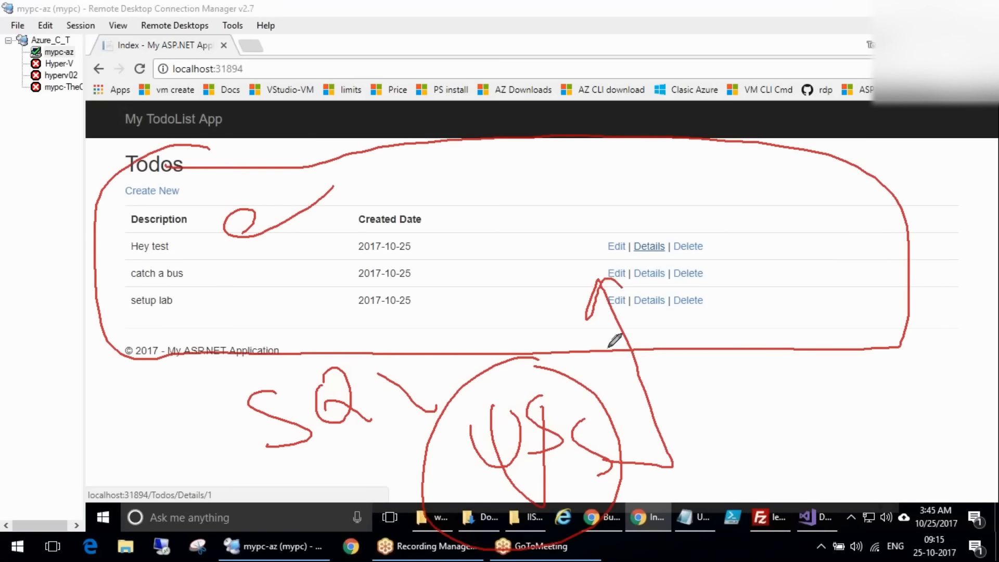
left_click_drag(244, 231, 278, 218)
left_click_drag(238, 252, 276, 248)
left_click_drag(245, 283, 292, 289)
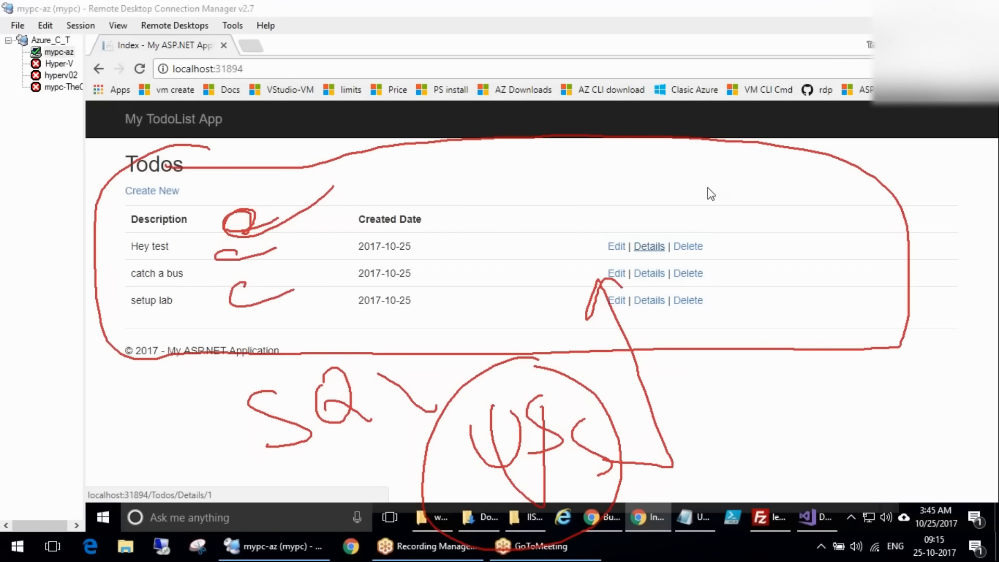
mouse_move(572, 429)
left_mouse_down()
mouse_move(622, 283)
mouse_move(611, 276)
mouse_move(650, 281)
left_mouse_up()
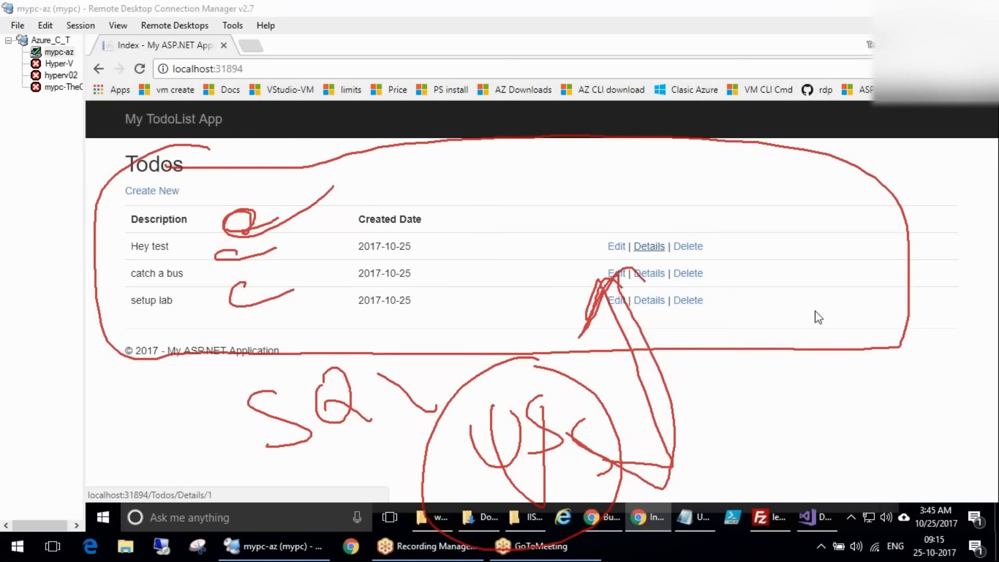
key("Escape")
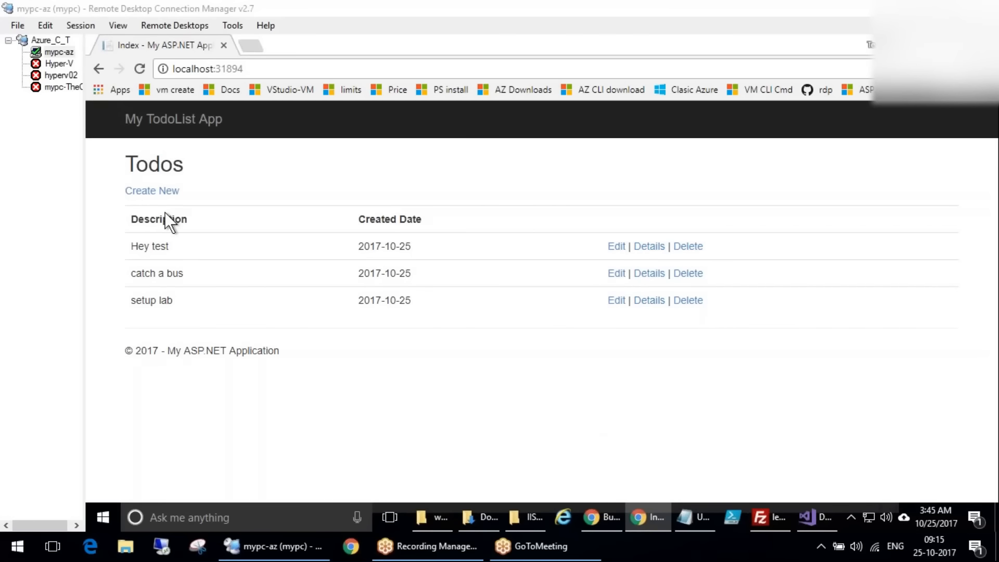
Reload the Todos page to check that the created items persist
left_click(139, 69)
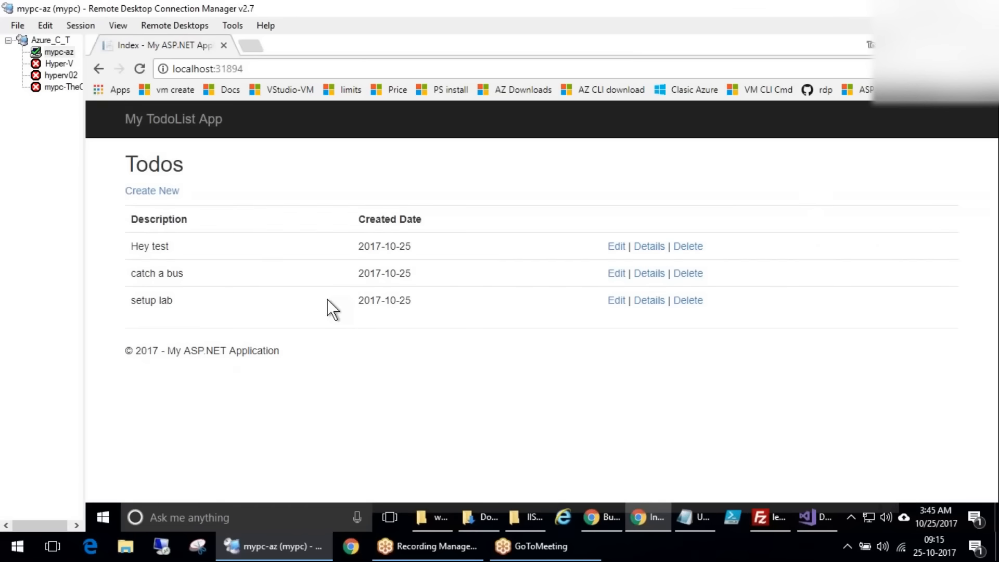
Switch to Visual Studio and look through the DotNetAppSqlDb project's files down to Web.config
left_click(810, 515)
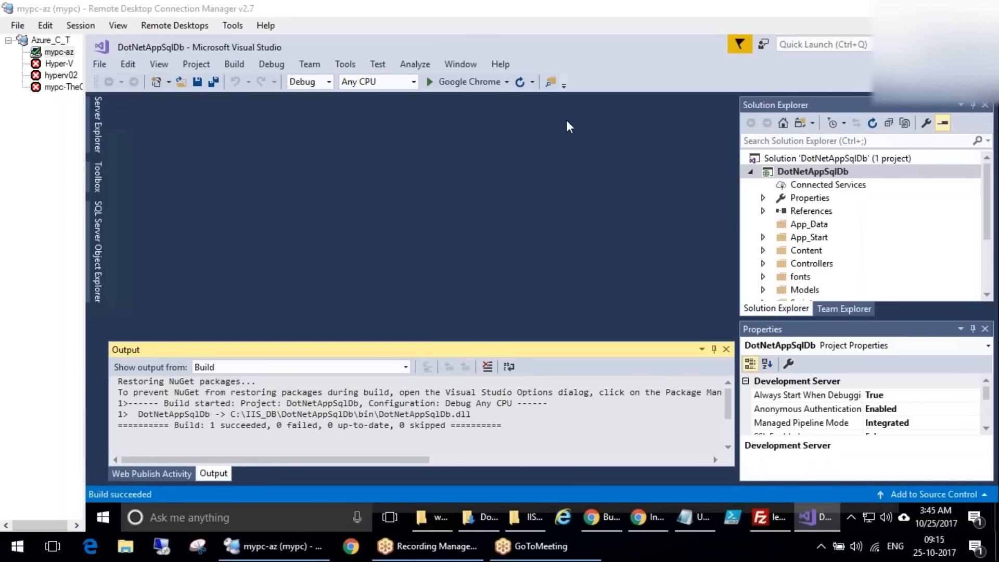
left_click(986, 285)
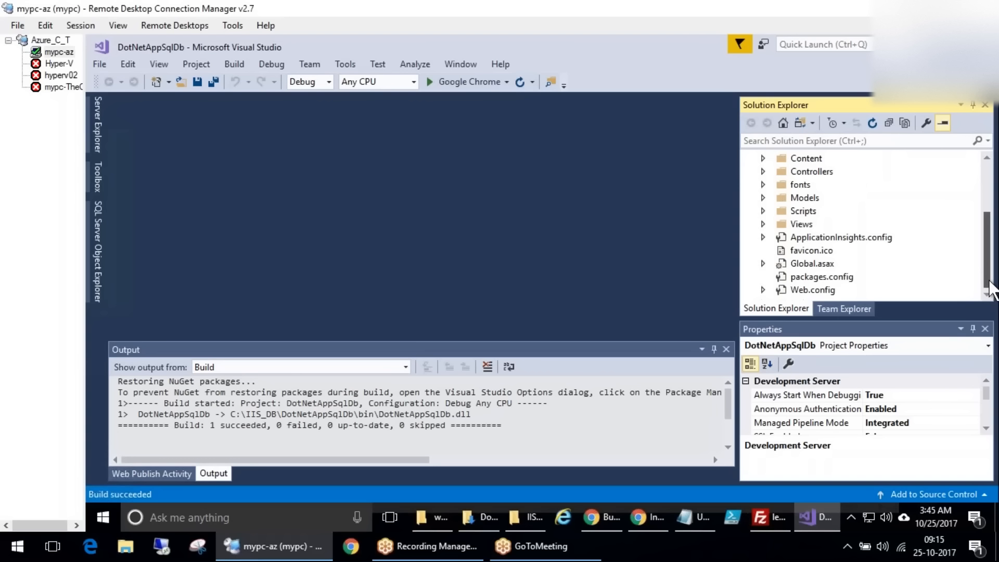
Switch to the tutorial in the browser and review how to publish the project to Microsoft Azure App Service
left_click(644, 517)
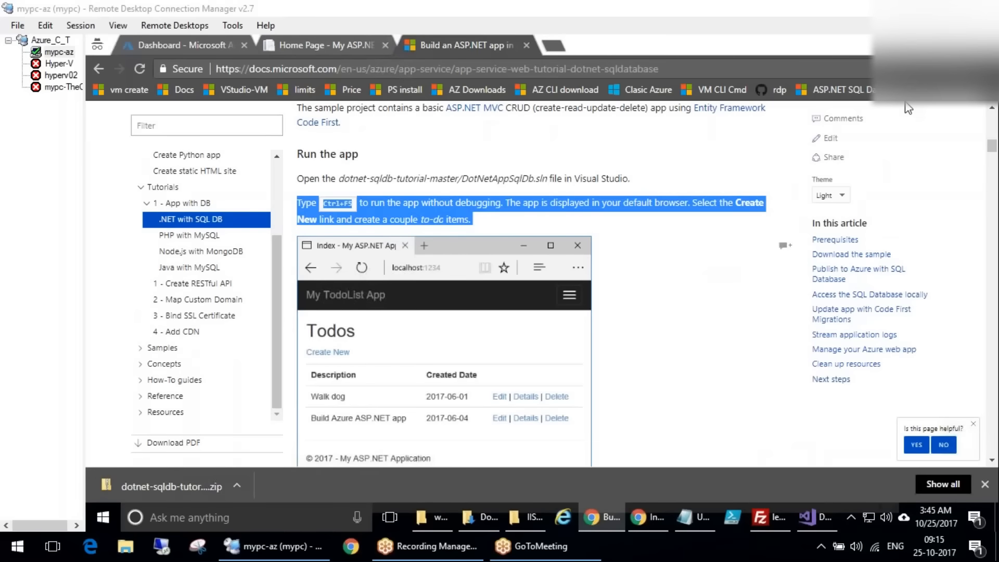
left_click(631, 238)
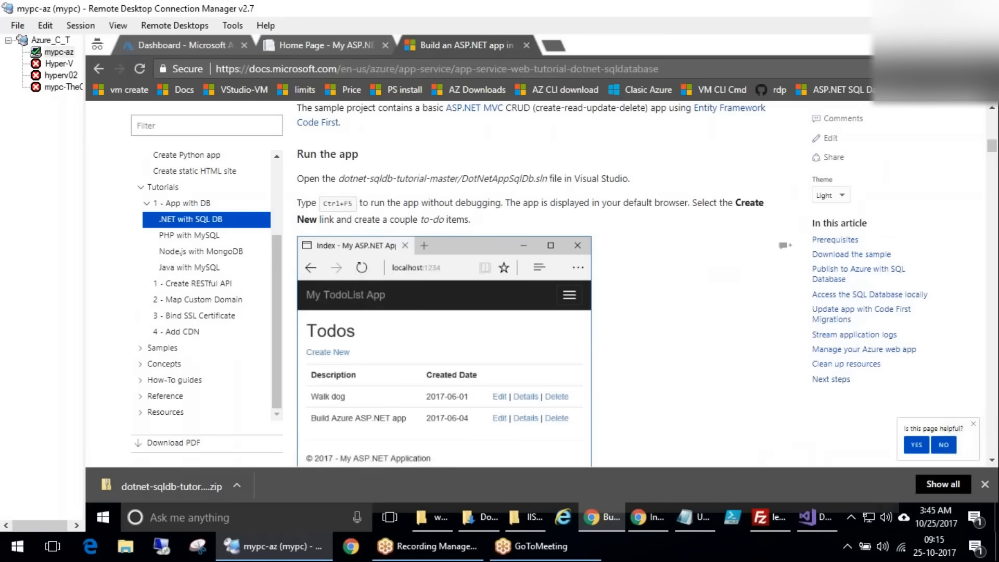
scroll(639, 238, "down", 5)
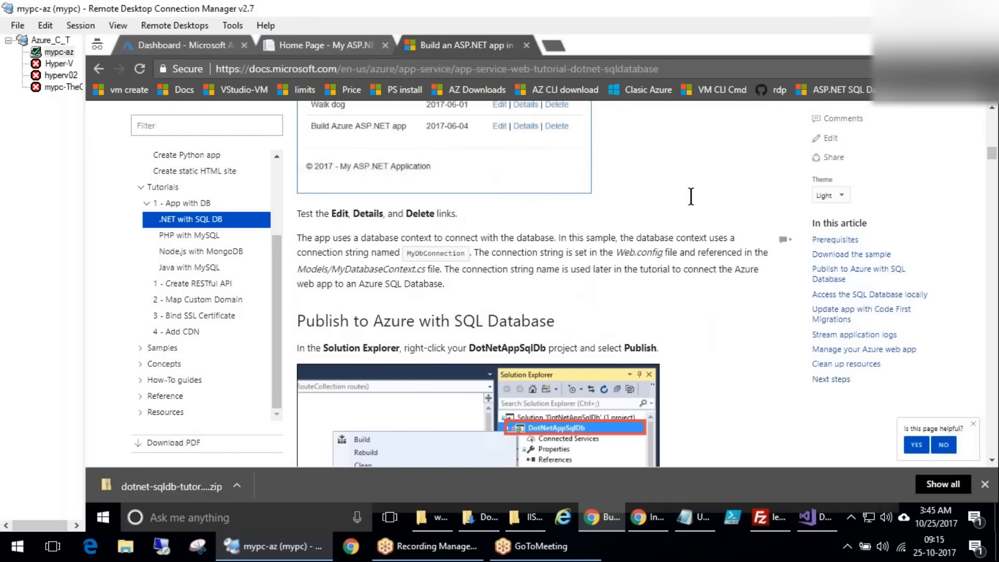
scroll(385, 260, "down", 1)
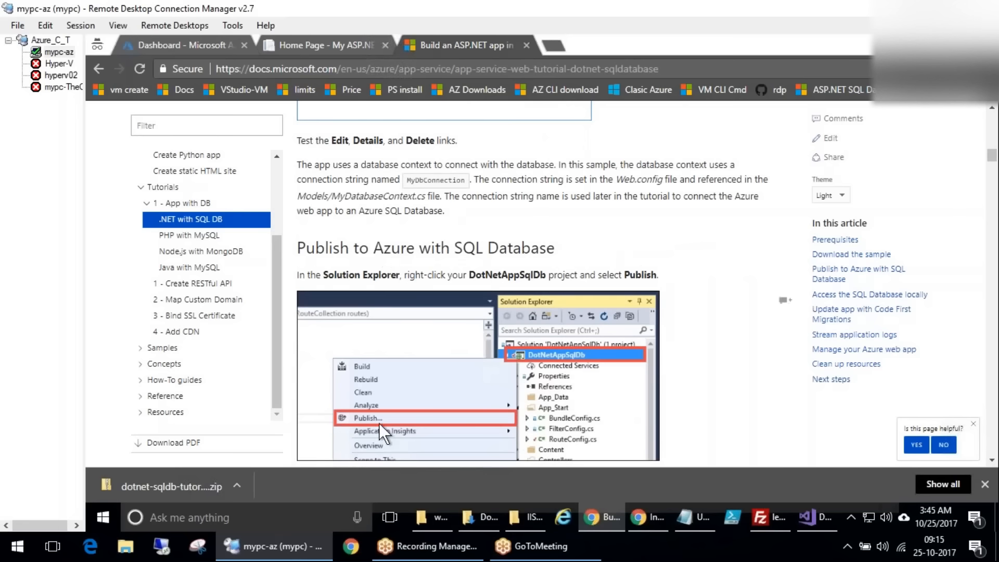
scroll(379, 423, "down", 3)
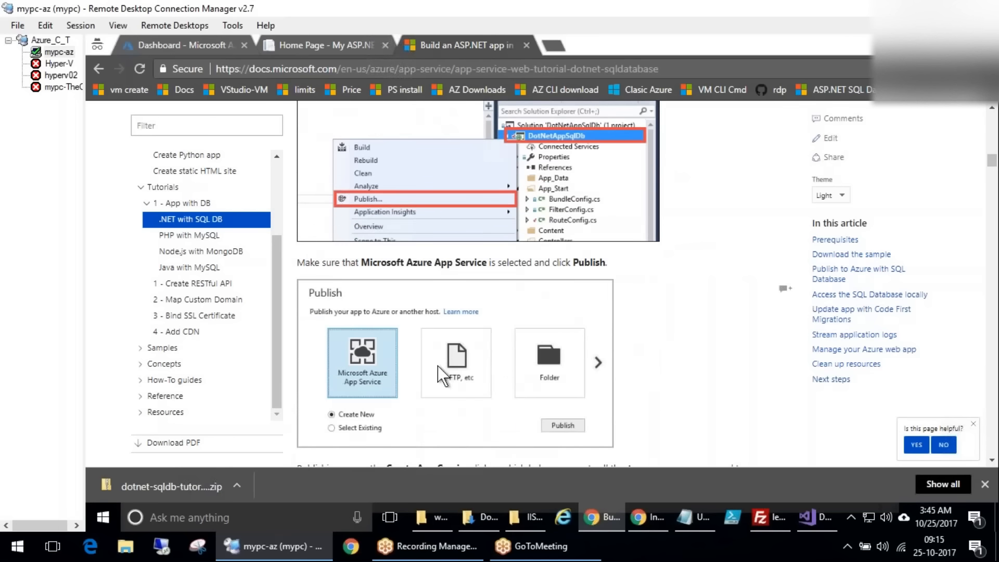
scroll(566, 323, "down", 1)
left_click_drag(403, 109, 406, 127)
mouse_move(343, 240)
left_mouse_down()
mouse_move(330, 323)
mouse_move(364, 231)
left_mouse_up()
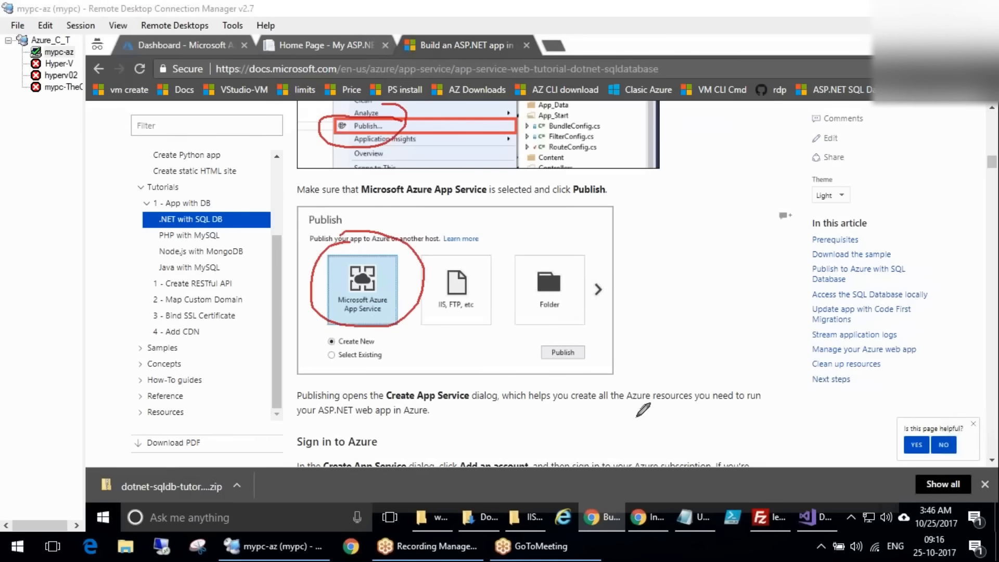
left_click(956, 295)
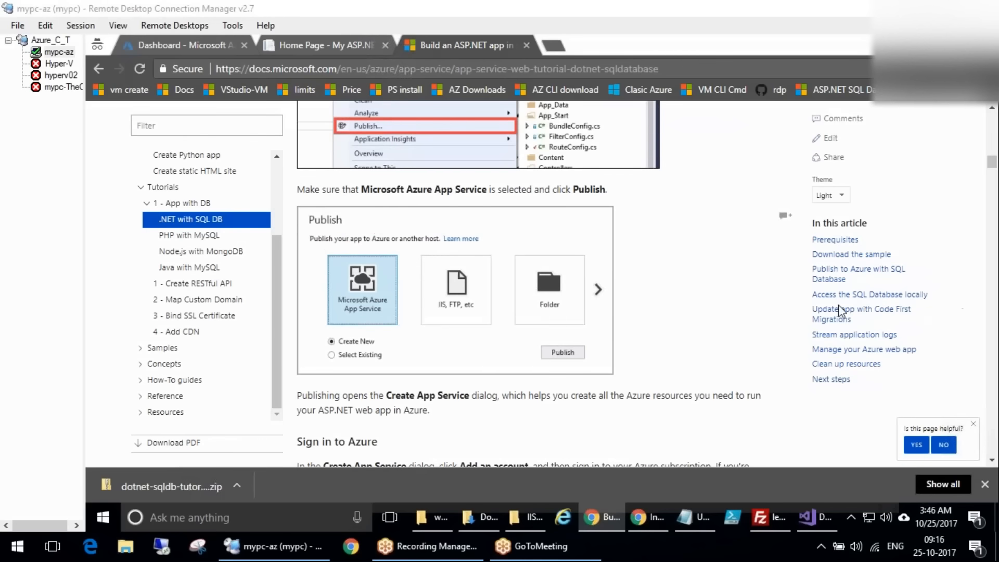
Read the tutorial's Azure sign-in and web app name sections, examining the Create App Service fields and the note about Create
scroll(657, 405, "down", 2)
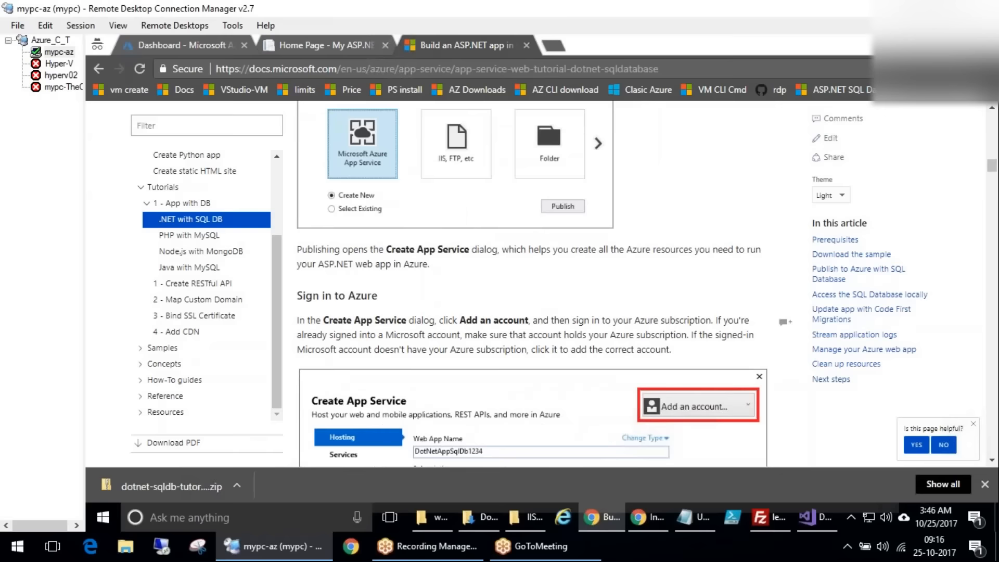
scroll(727, 358, "down", 3)
scroll(426, 413, "down", 6)
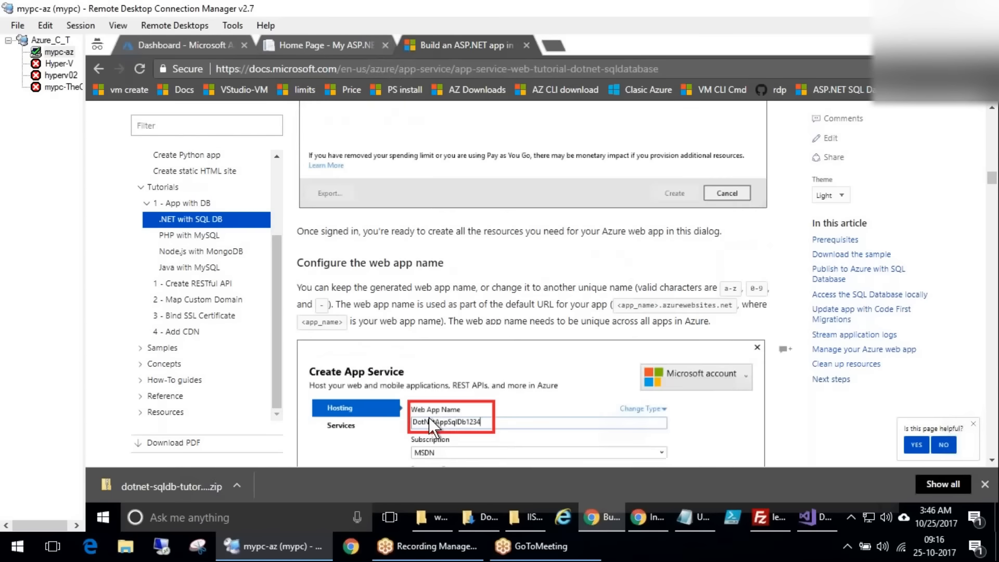
scroll(572, 367, "down", 2)
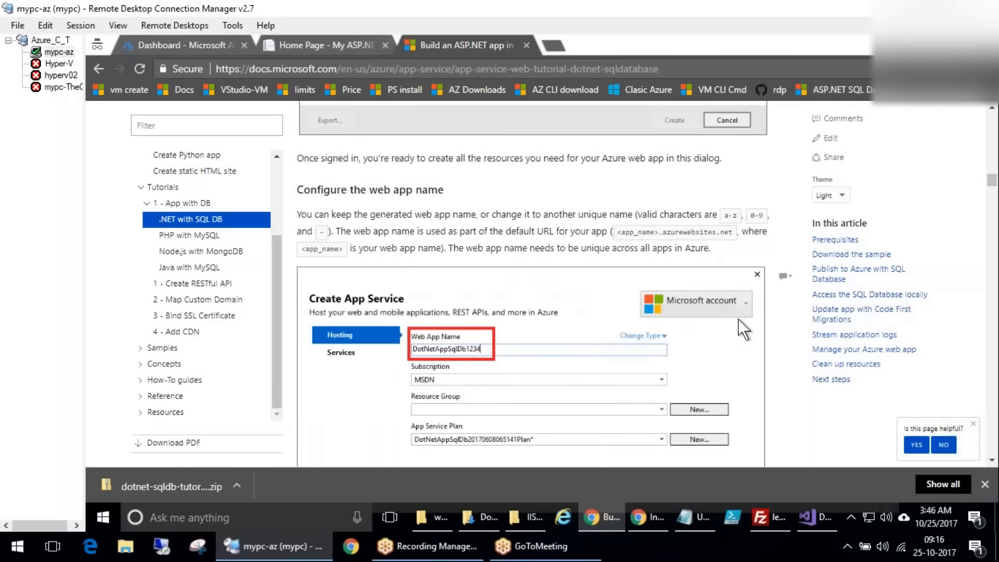
mouse_move(401, 289)
left_mouse_down()
mouse_move(481, 354)
mouse_move(594, 304)
left_mouse_up()
left_click_drag(460, 382, 529, 342)
left_click_drag(499, 409, 566, 373)
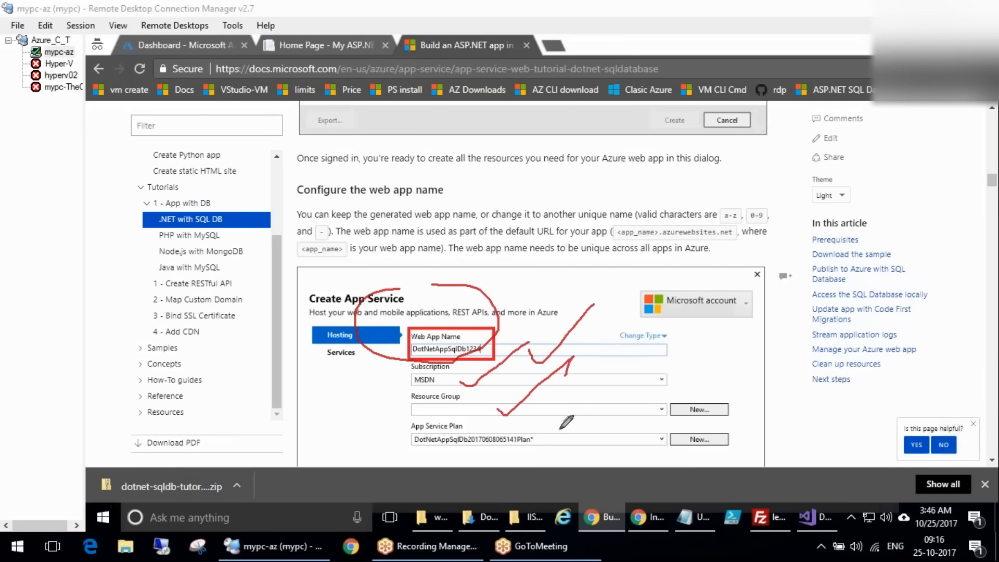
left_click(956, 297)
scroll(511, 370, "down", 5)
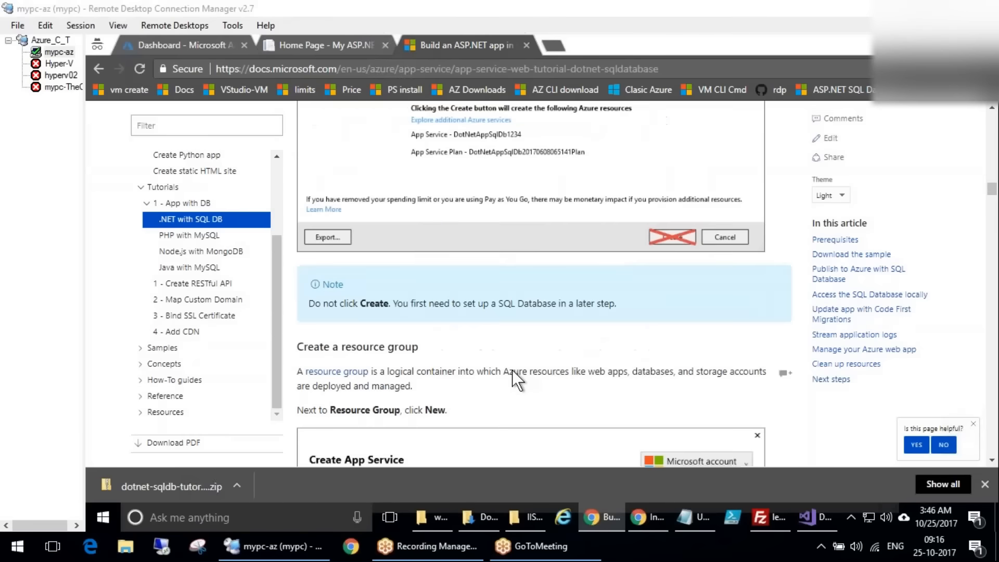
scroll(568, 347, "up", 3)
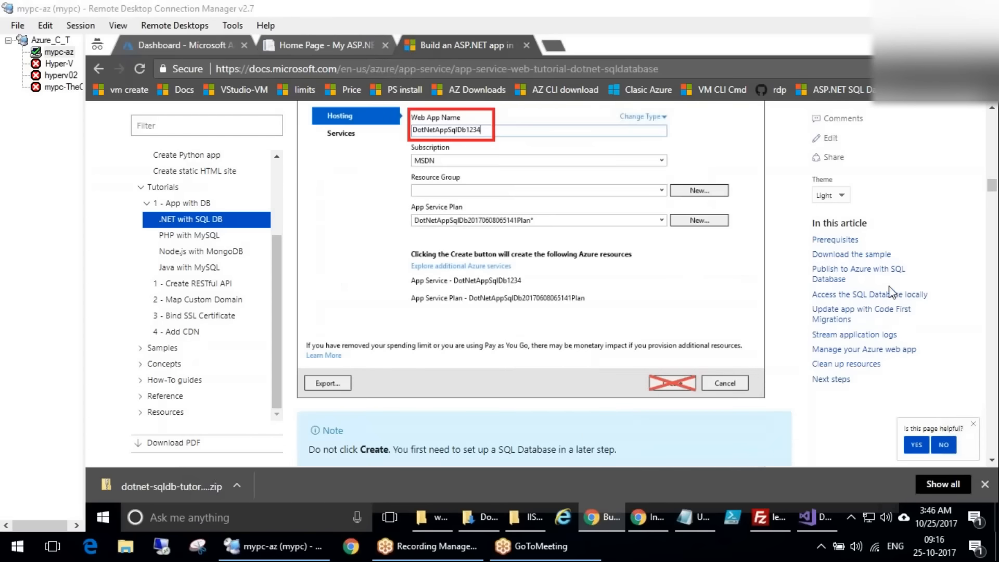
left_click_drag(677, 363, 537, 366)
mouse_move(396, 294)
left_mouse_down()
mouse_move(661, 360)
mouse_move(673, 379)
left_mouse_up()
mouse_move(635, 361)
left_mouse_down()
mouse_move(680, 393)
mouse_move(687, 344)
left_mouse_up()
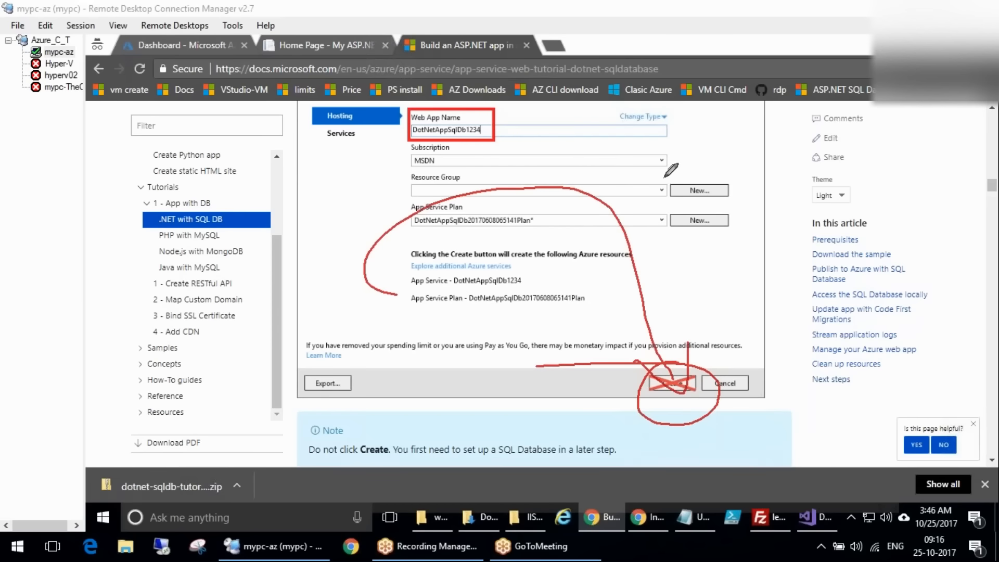
left_click(962, 298)
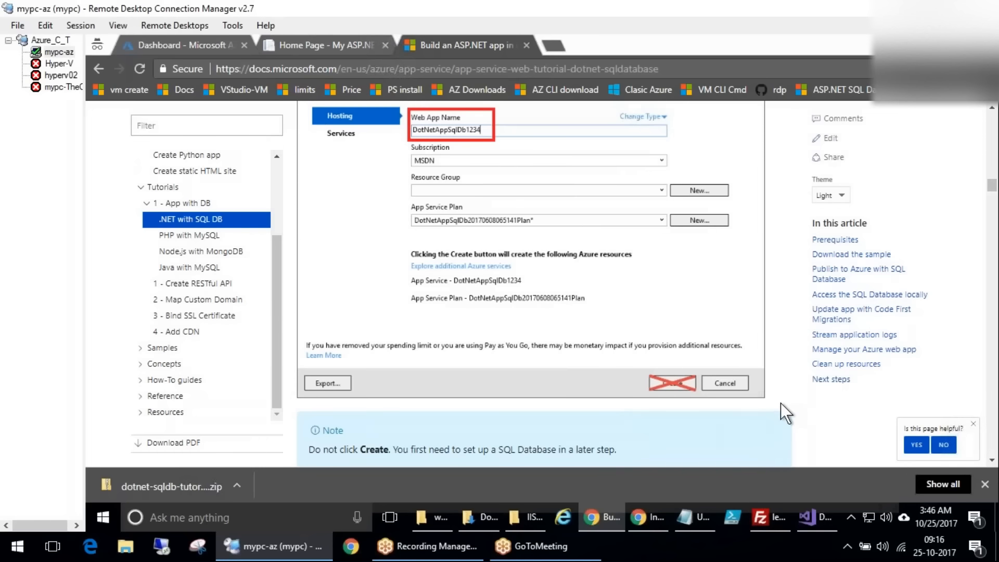
Review the tutorial's instructions for creating a resource group and configuring a new App Service plan
scroll(781, 403, "down", 4)
scroll(382, 437, "down", 4)
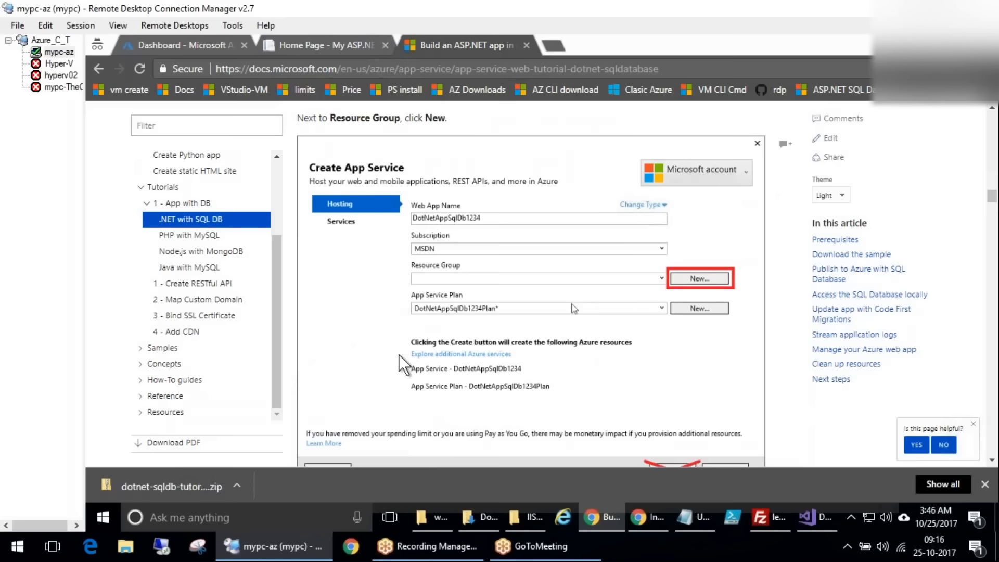
scroll(572, 352, "down", 3)
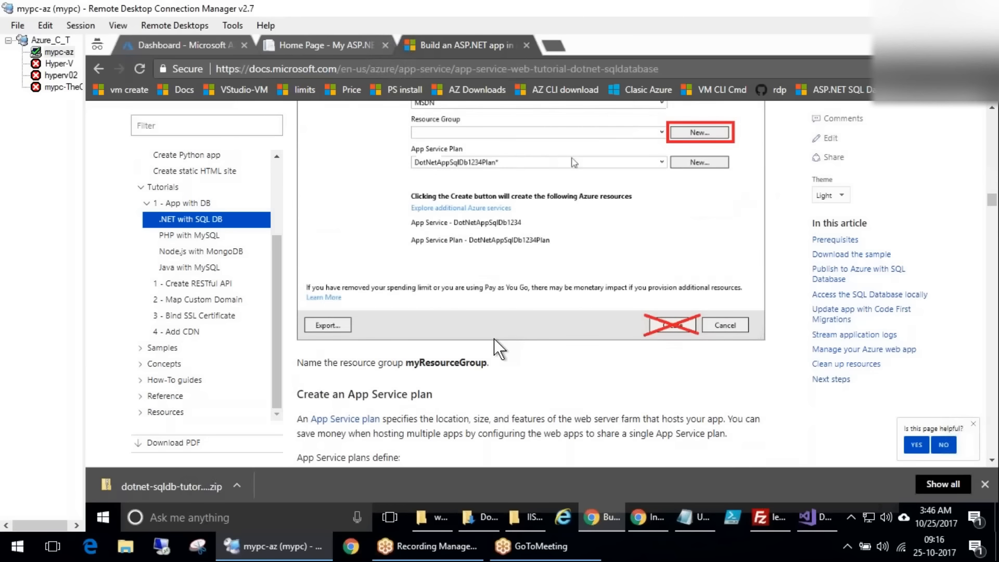
scroll(494, 339, "down", 7)
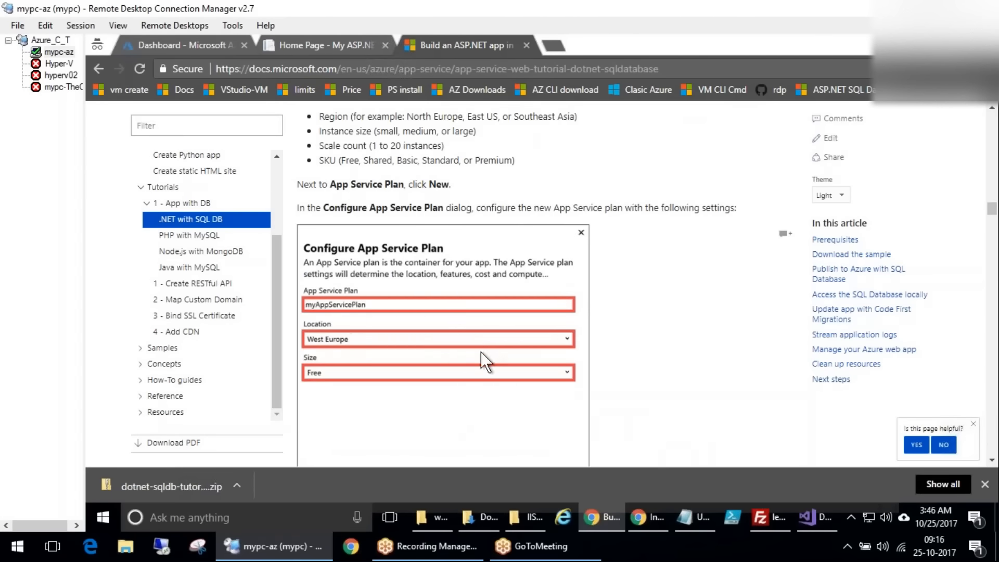
scroll(480, 351, "down", 5)
Examine how the tutorial creates a SQL Server instance by adding the SQL Database resource through additional Azure services
scroll(523, 395, "down", 4)
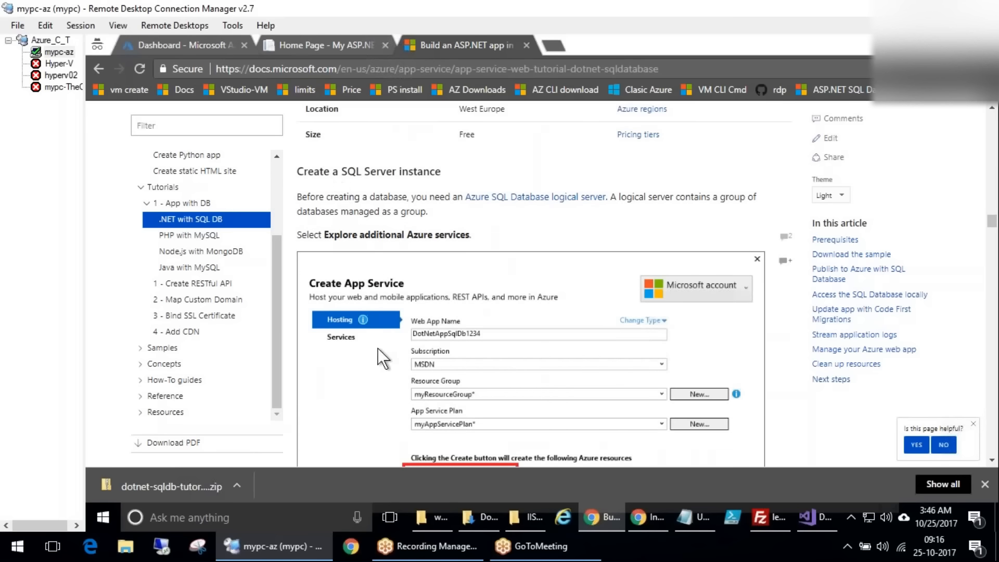
scroll(376, 348, "down", 3)
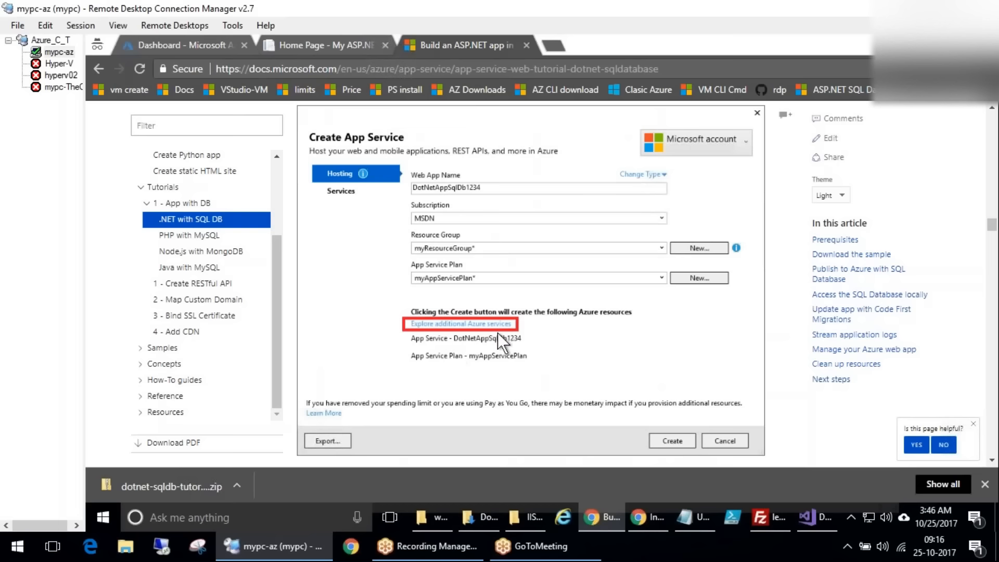
scroll(472, 335, "down", 7)
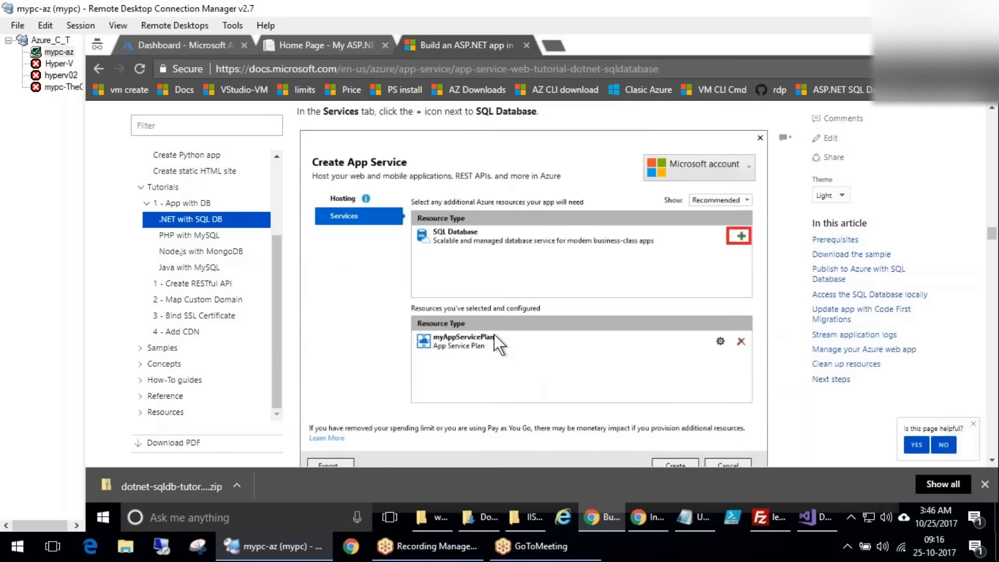
left_click_drag(460, 245, 566, 197)
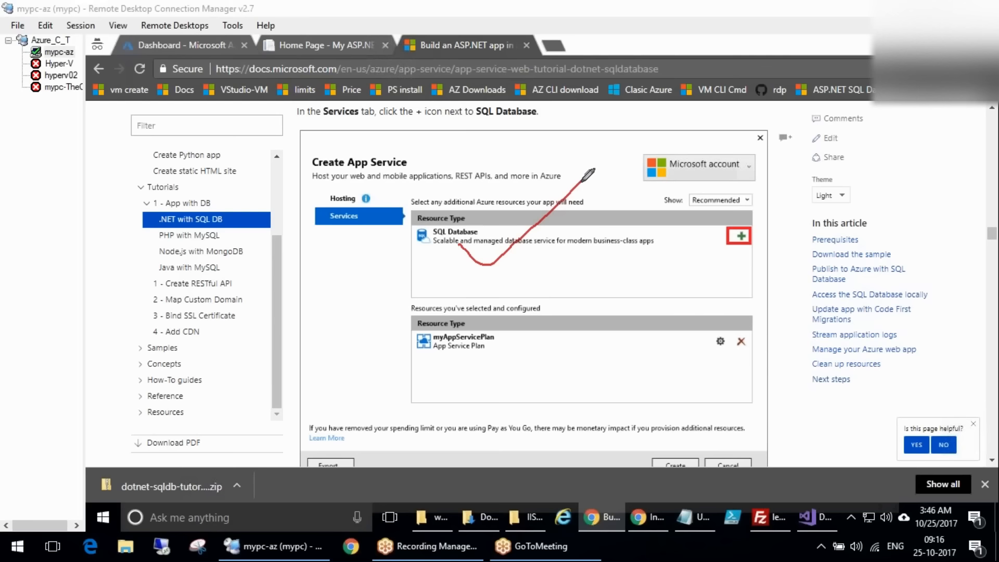
mouse_move(475, 234)
left_mouse_down()
mouse_move(489, 176)
mouse_move(484, 224)
left_mouse_up()
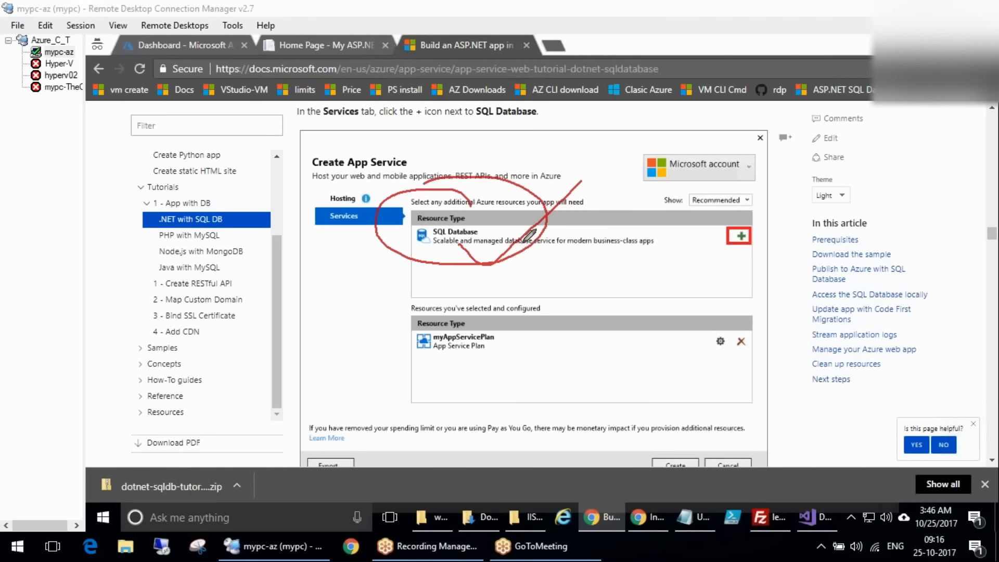
left_click_drag(753, 232, 755, 230)
mouse_move(600, 254)
left_mouse_down()
mouse_move(720, 337)
mouse_move(715, 363)
left_mouse_up()
mouse_move(744, 225)
left_mouse_down()
mouse_move(697, 242)
mouse_move(769, 208)
mouse_move(738, 201)
left_mouse_up()
mouse_move(572, 260)
left_mouse_down()
mouse_move(588, 171)
mouse_move(609, 155)
left_mouse_up()
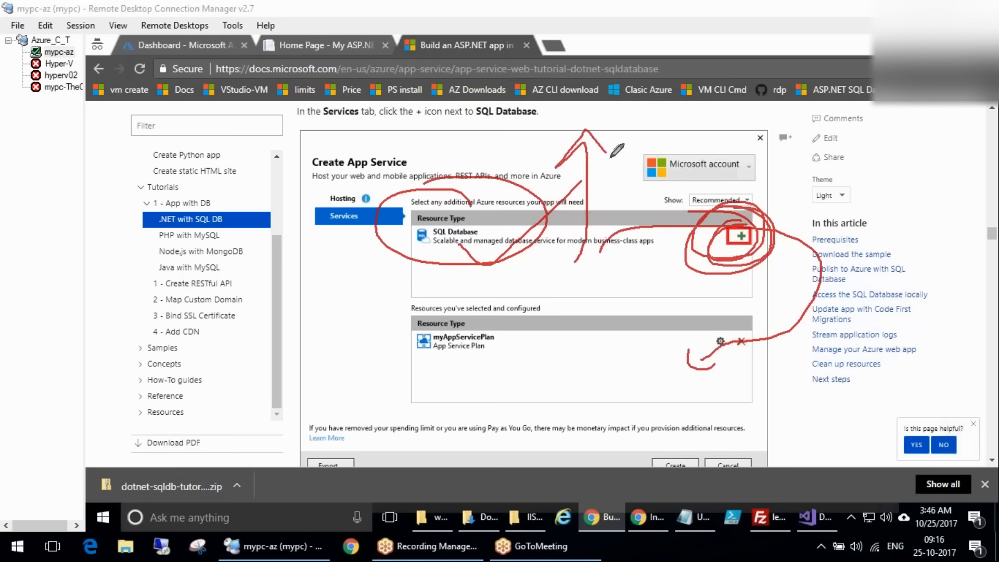
left_click(954, 297)
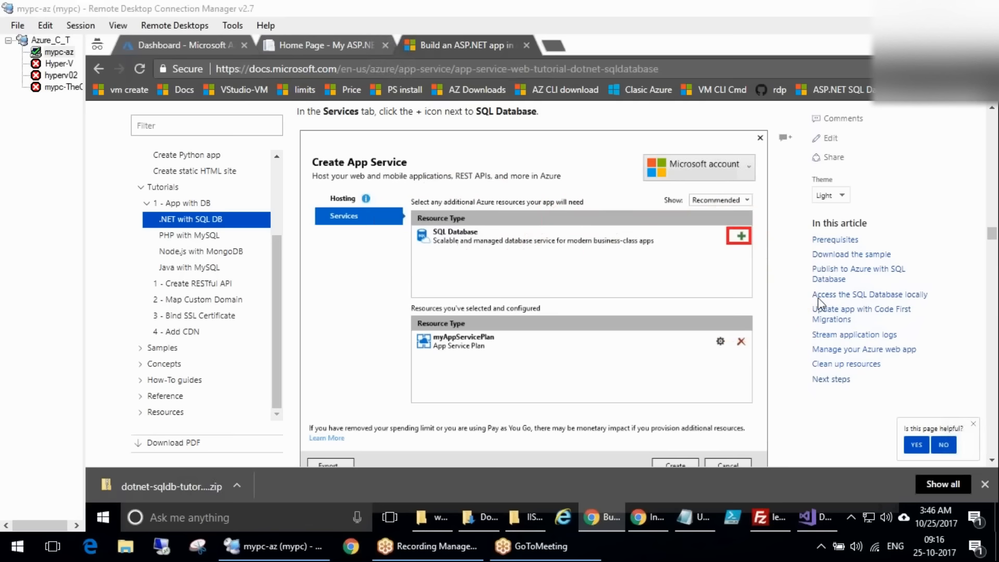
mouse_move(564, 245)
left_mouse_down()
mouse_move(629, 118)
mouse_move(598, 179)
left_mouse_up()
mouse_move(520, 159)
left_mouse_down()
mouse_move(523, 127)
mouse_move(554, 143)
mouse_move(563, 108)
left_mouse_up()
left_click_drag(817, 530, 831, 473)
key("Escape")
left_click(807, 402)
Review the tutorial's Configure SQL Server and Configure SQL Database settings, focusing on the database name and connection string name
scroll(807, 401, "down", 4)
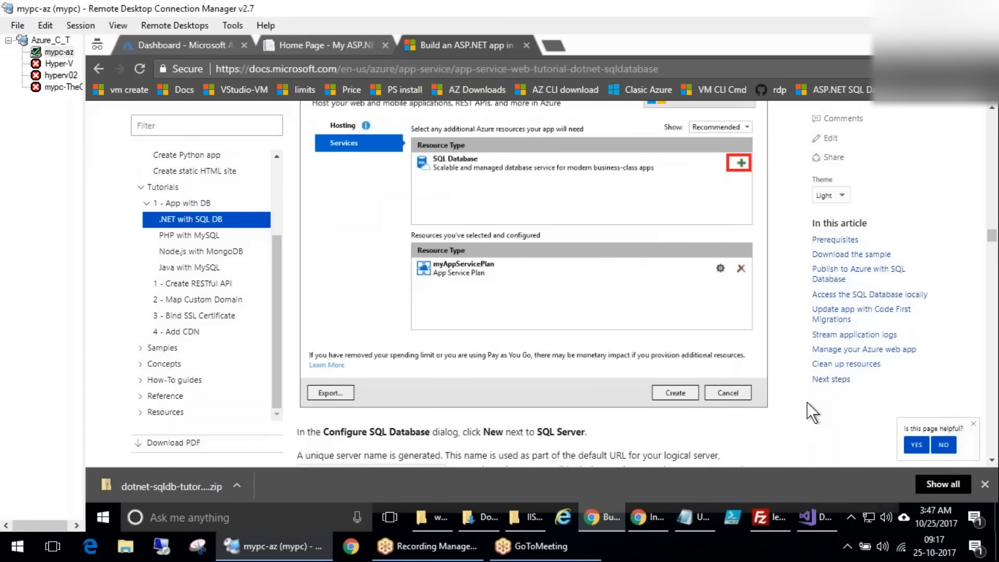
scroll(517, 375, "down", 8)
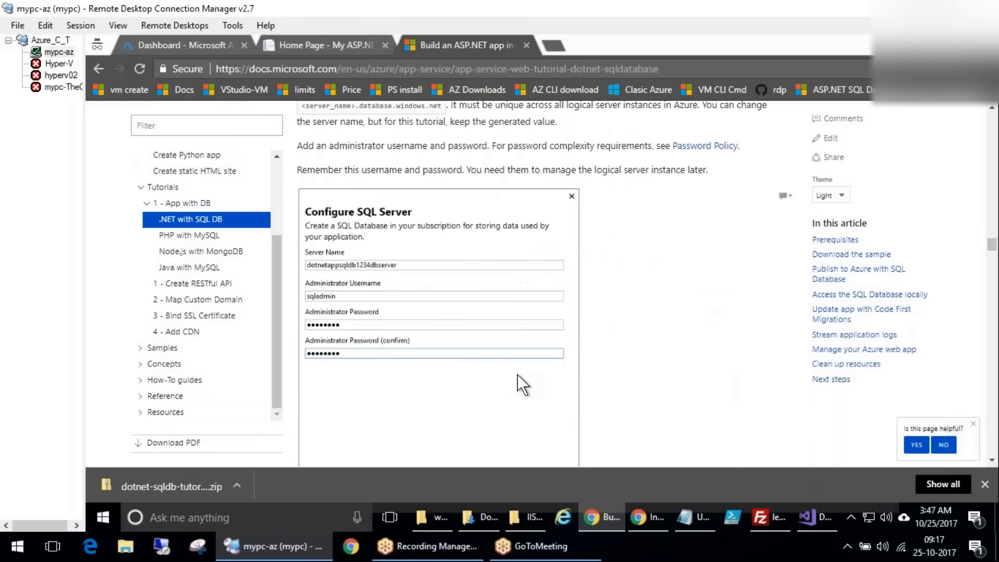
scroll(550, 354, "up", 3)
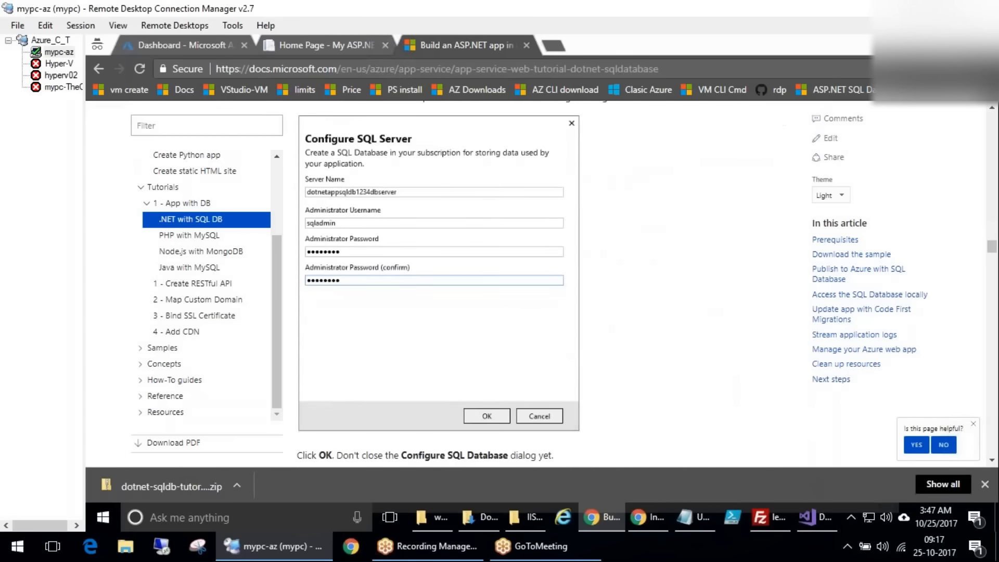
scroll(682, 347, "down", 8)
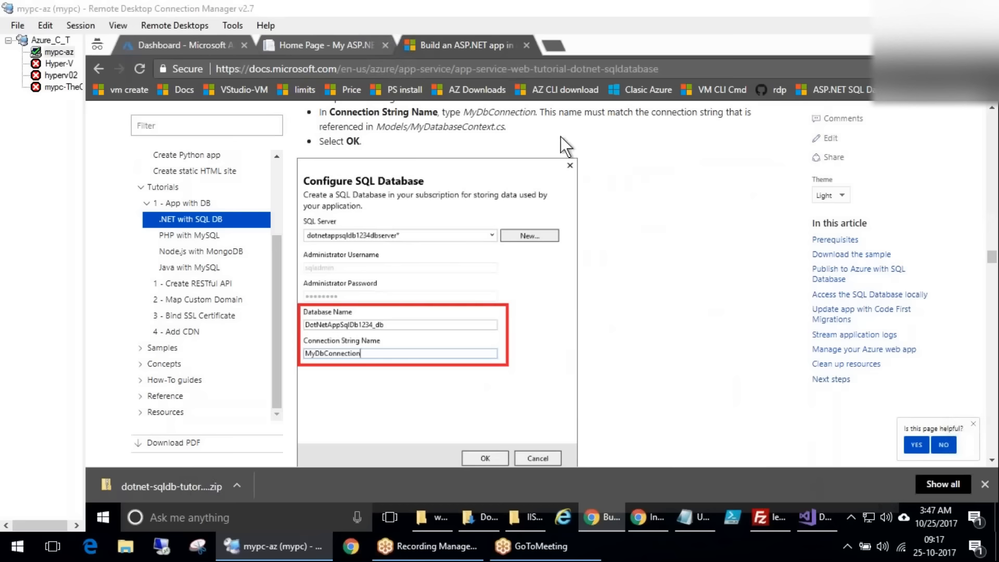
mouse_move(338, 333)
left_mouse_down()
mouse_move(423, 367)
mouse_move(318, 333)
left_mouse_up()
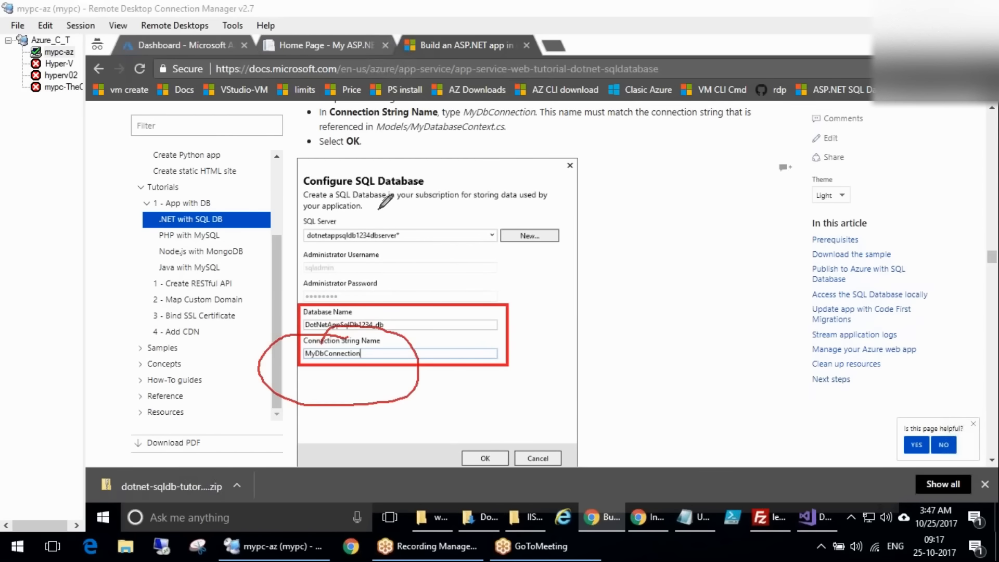
left_click_drag(385, 203, 409, 266)
mouse_move(437, 176)
left_mouse_down()
mouse_move(439, 222)
mouse_move(439, 113)
mouse_move(460, 134)
mouse_move(481, 215)
mouse_move(563, 166)
mouse_move(671, 167)
mouse_move(738, 338)
mouse_move(507, 366)
left_mouse_up()
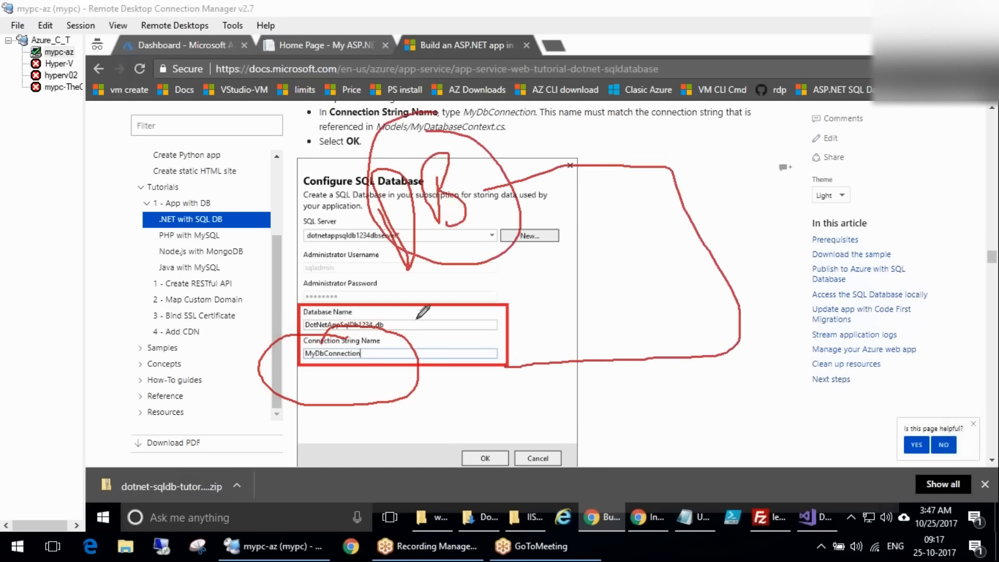
left_click_drag(422, 321, 483, 287)
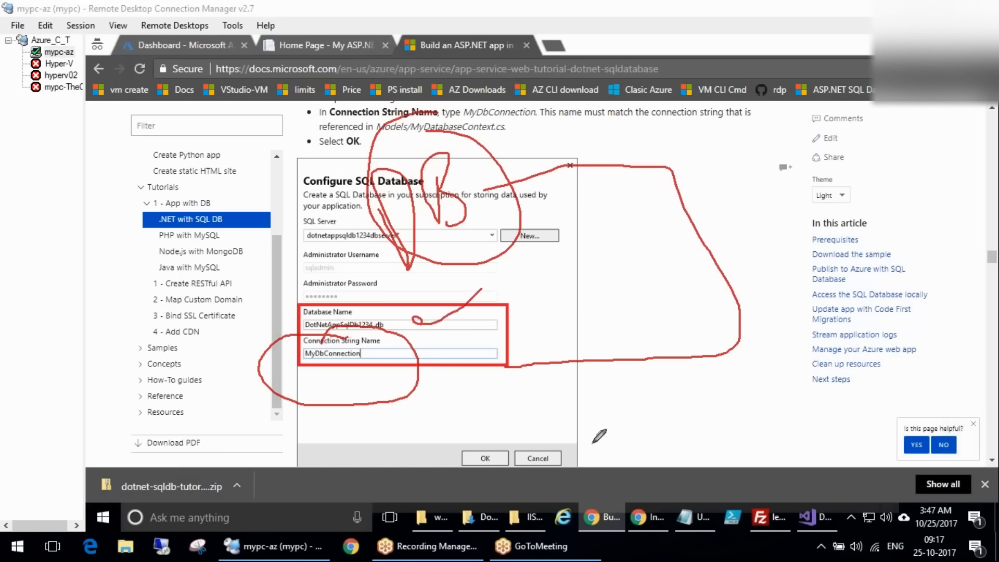
mouse_move(550, 432)
left_mouse_down()
mouse_move(565, 449)
mouse_move(571, 410)
mouse_move(600, 431)
left_mouse_up()
mouse_move(603, 388)
left_mouse_down()
mouse_move(622, 418)
mouse_move(586, 419)
mouse_move(604, 423)
left_mouse_up()
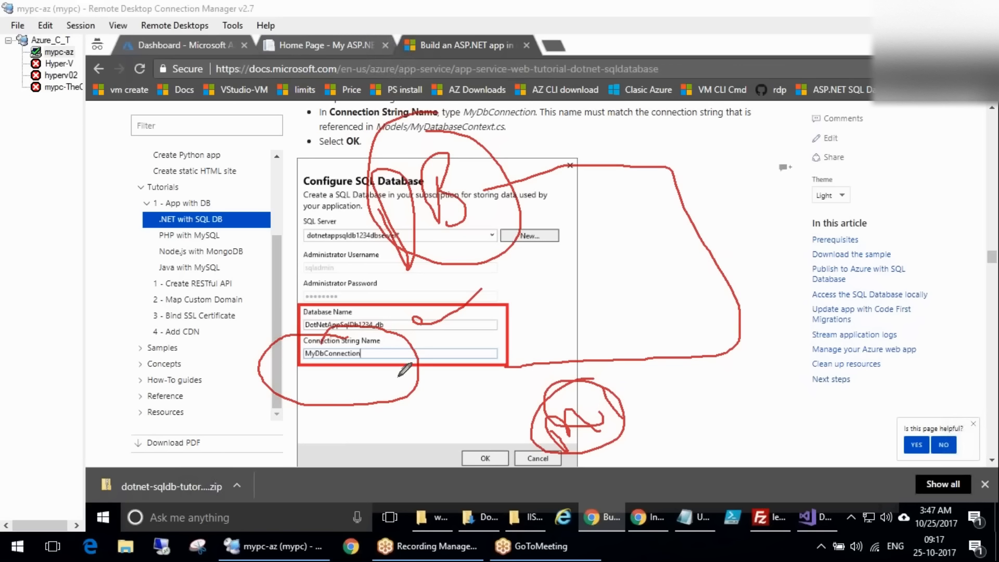
Review the tutorial's connection string name and its list of configured resources: App Service plan, SQL Server and SQL Database
mouse_move(358, 348)
left_mouse_down()
mouse_move(312, 346)
mouse_move(313, 370)
mouse_move(370, 359)
mouse_move(356, 342)
mouse_move(412, 354)
mouse_move(370, 387)
mouse_move(410, 365)
left_mouse_up()
left_click(957, 299)
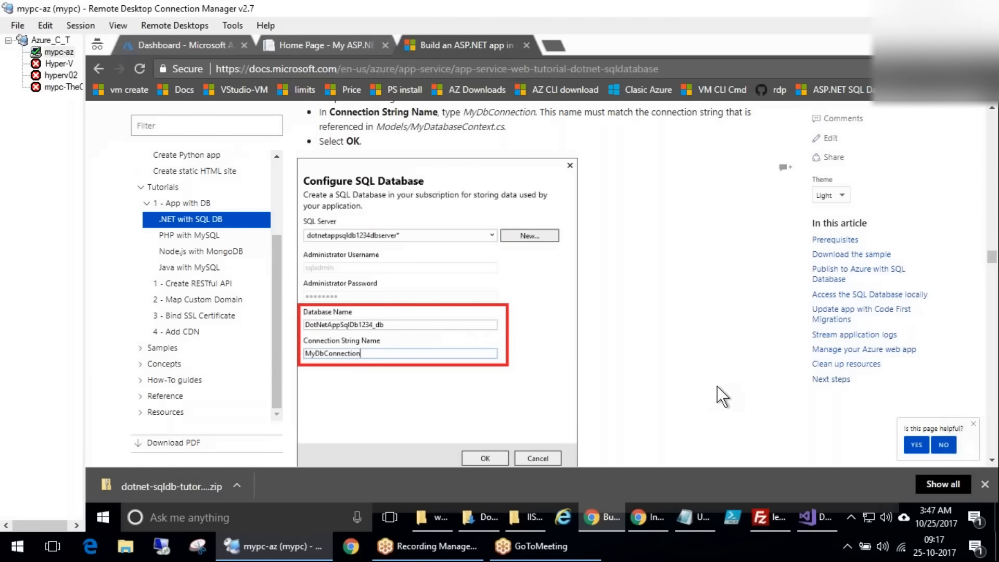
scroll(717, 386, "down", 10)
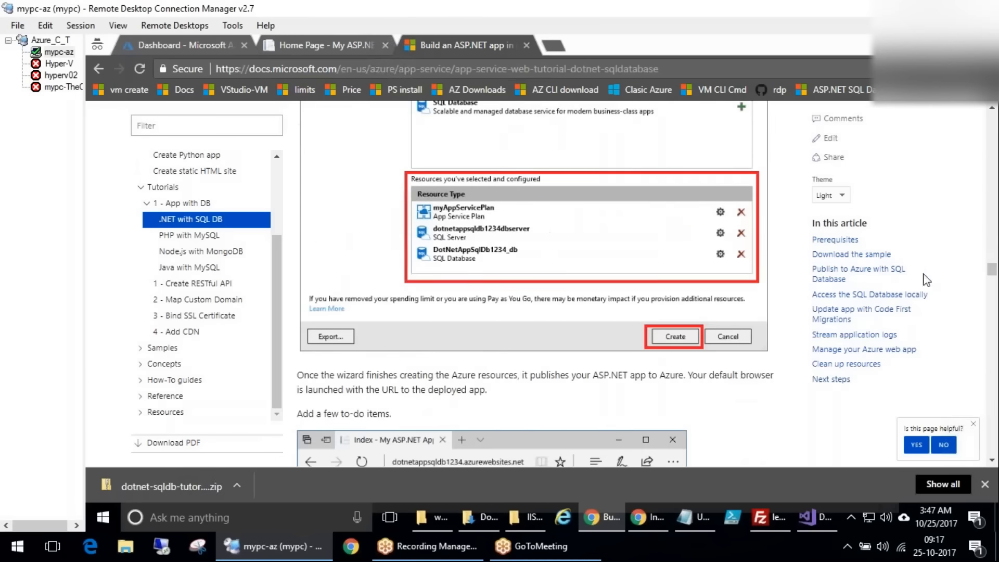
left_click(856, 294)
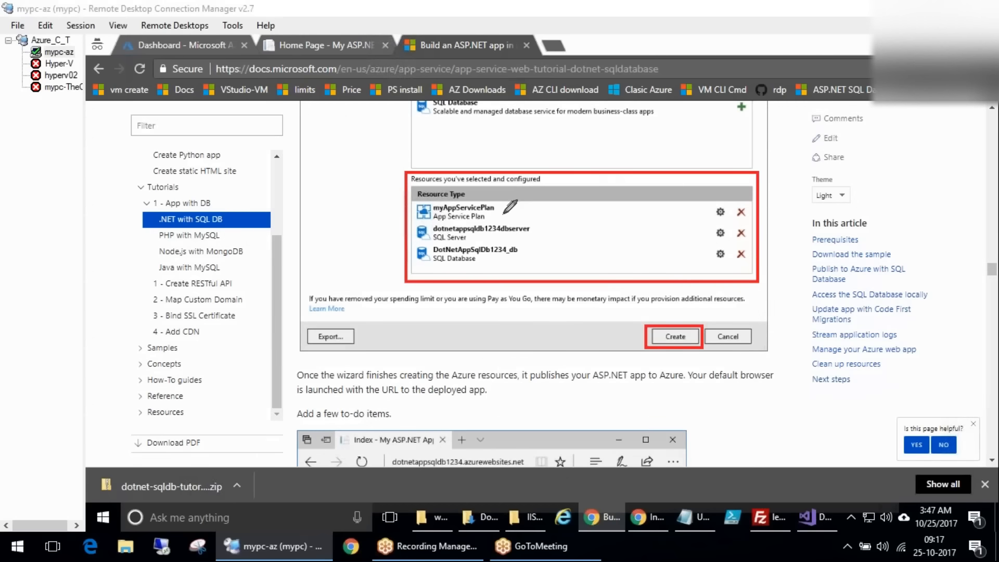
mouse_move(505, 218)
left_mouse_down()
mouse_move(544, 210)
mouse_move(544, 238)
mouse_move(570, 230)
left_mouse_up()
mouse_move(537, 258)
left_mouse_down()
mouse_move(536, 271)
mouse_move(590, 255)
left_mouse_up()
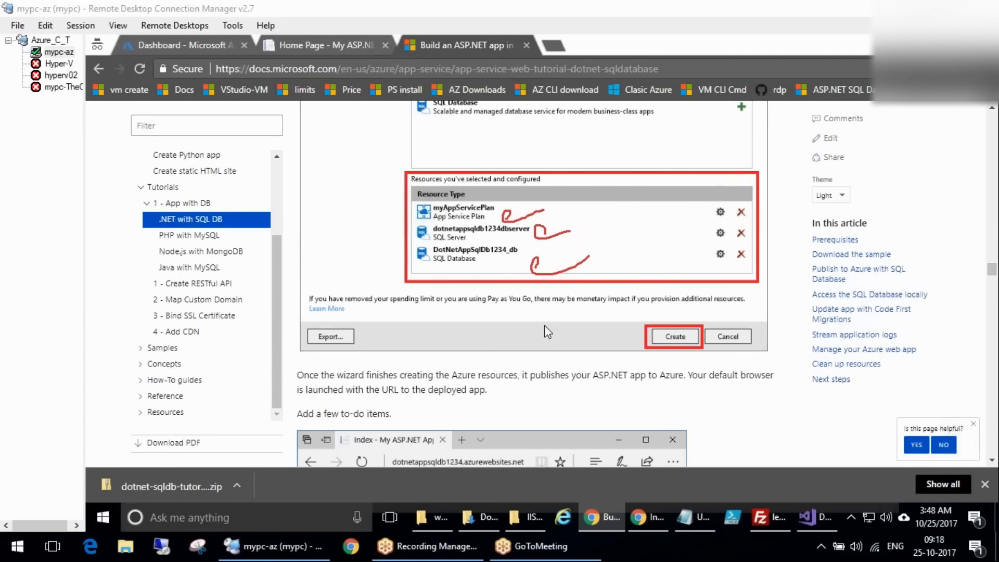
Examine the tutorial's Hosting and Services sections, the option for adding a SQL Database, and each configured resource entry
left_click(993, 109)
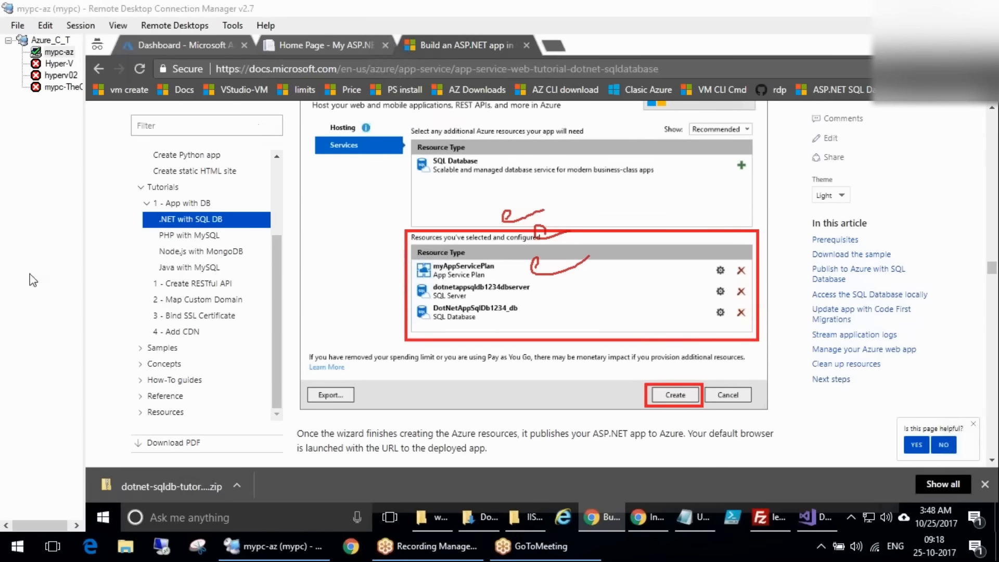
mouse_move(363, 141)
left_mouse_down()
mouse_move(382, 132)
mouse_move(358, 128)
left_mouse_up()
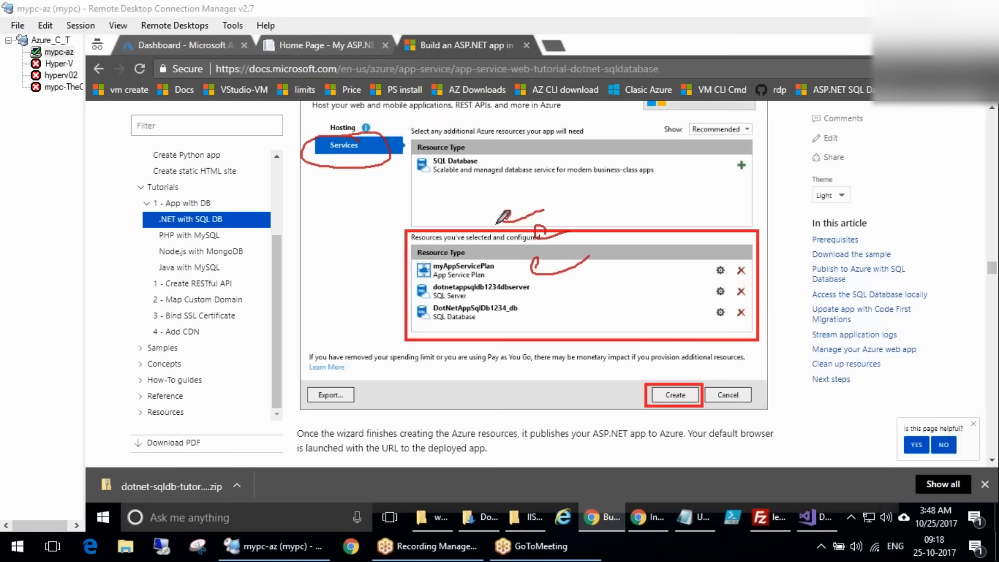
mouse_move(367, 141)
left_mouse_down()
mouse_move(310, 148)
mouse_move(388, 161)
mouse_move(356, 114)
mouse_move(330, 104)
mouse_move(359, 136)
mouse_move(342, 104)
left_mouse_up()
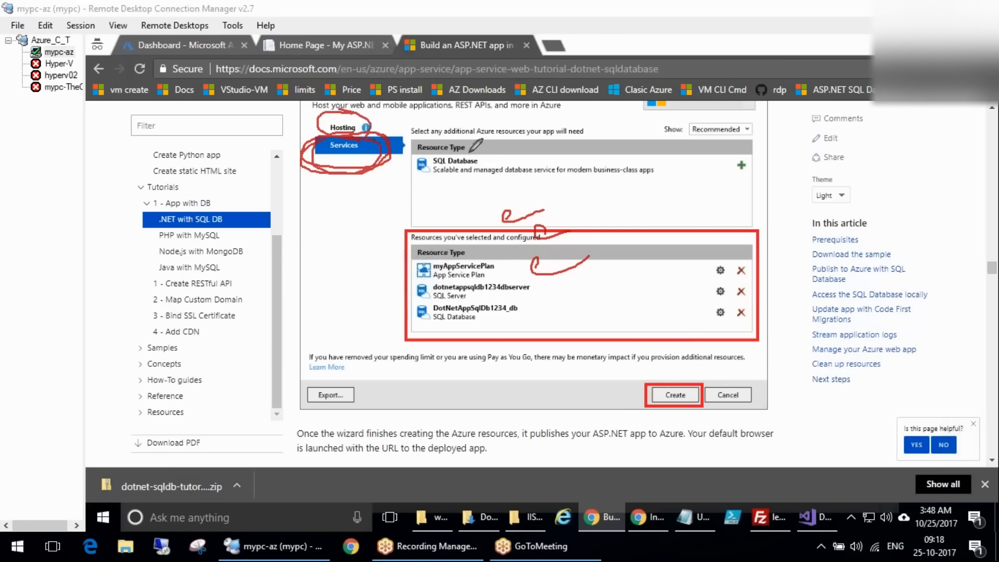
mouse_move(744, 151)
left_mouse_down()
mouse_move(775, 156)
mouse_move(792, 140)
left_mouse_up()
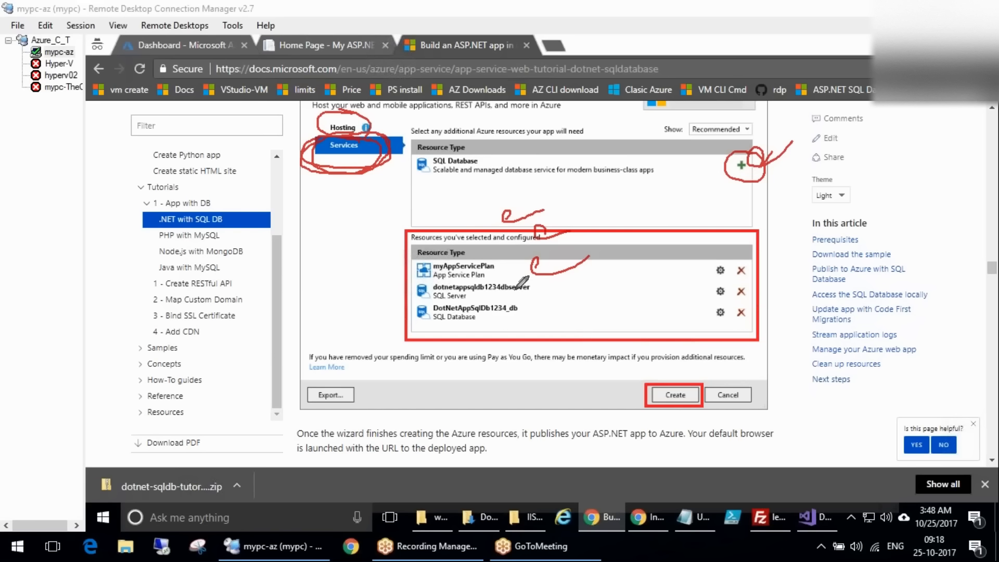
left_click_drag(618, 254, 636, 346)
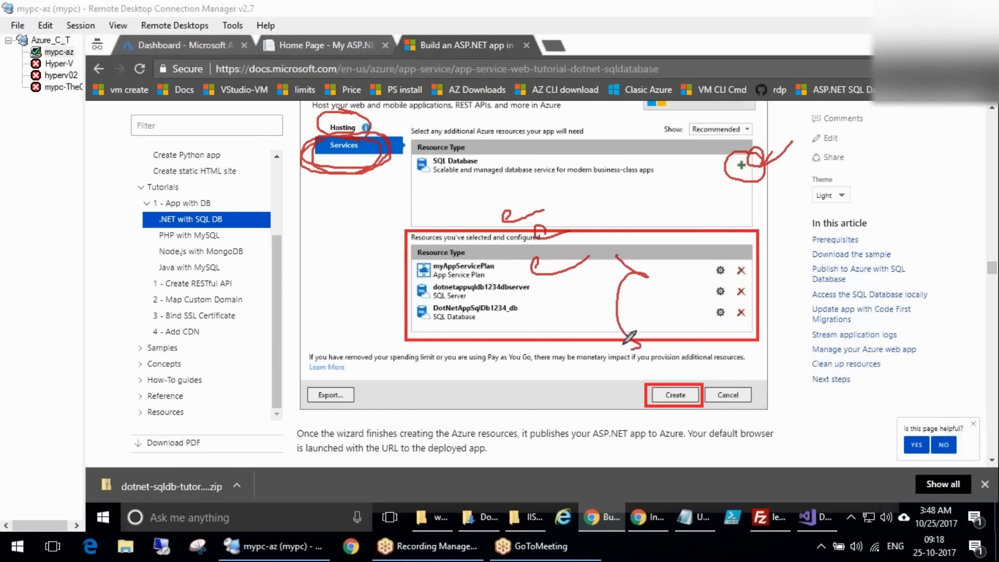
left_click_drag(667, 306, 710, 327)
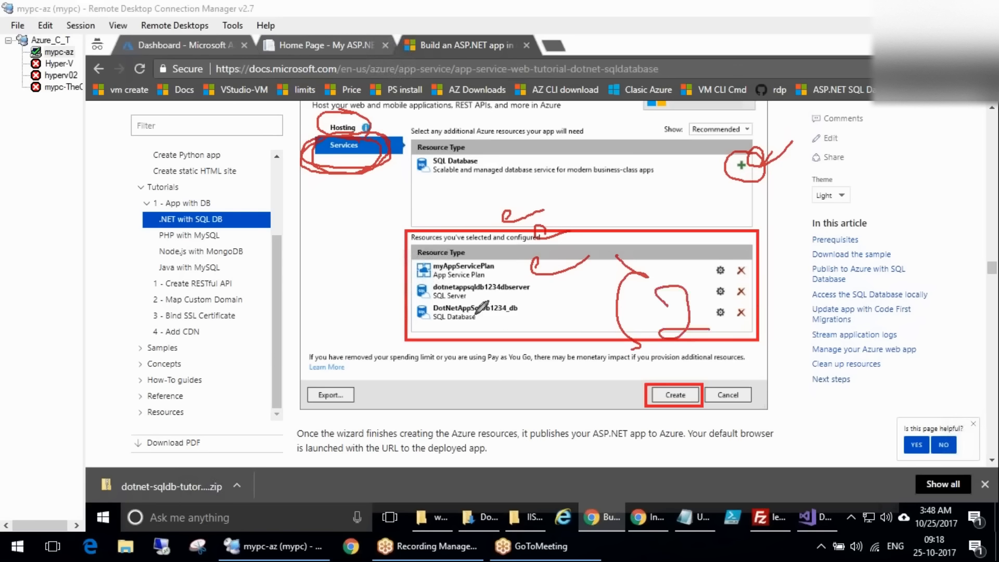
mouse_move(506, 252)
left_mouse_down()
mouse_move(401, 268)
mouse_move(487, 278)
mouse_move(513, 252)
mouse_move(345, 300)
mouse_move(619, 395)
mouse_move(648, 337)
left_mouse_up()
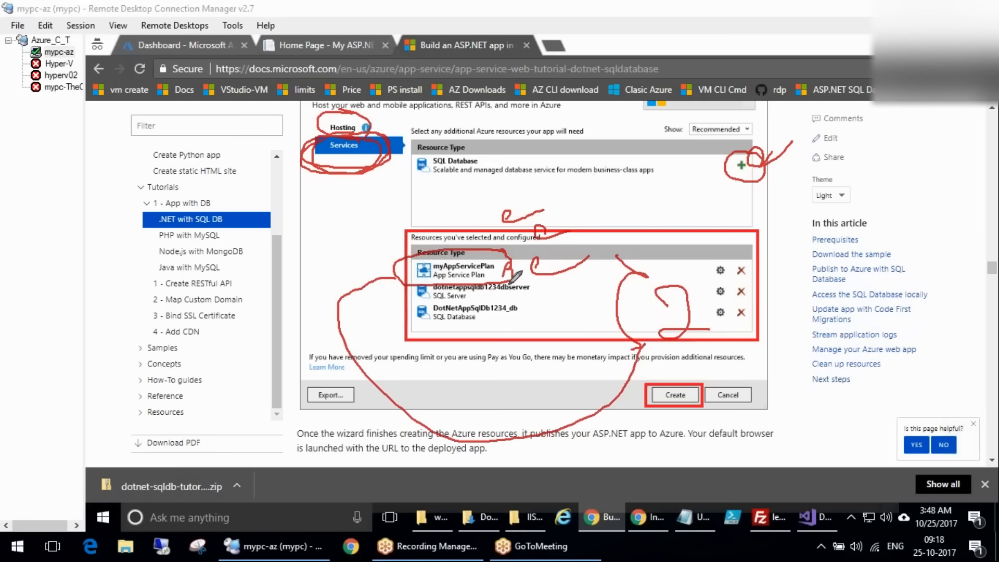
mouse_move(518, 259)
left_mouse_down()
mouse_move(536, 276)
mouse_move(596, 257)
left_mouse_up()
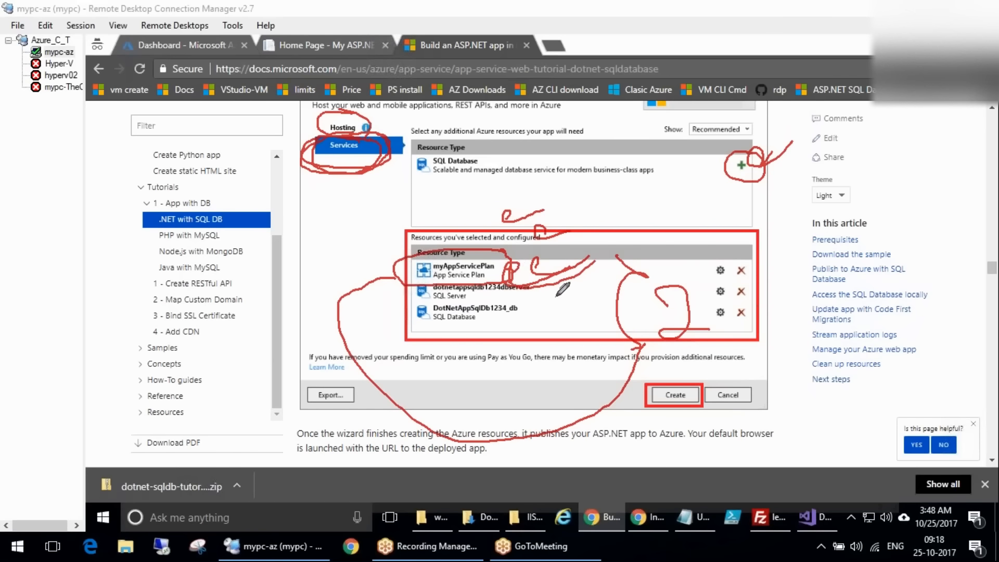
left_click_drag(539, 316, 580, 308)
left_click_drag(454, 333, 491, 328)
left_click_drag(521, 295, 487, 298)
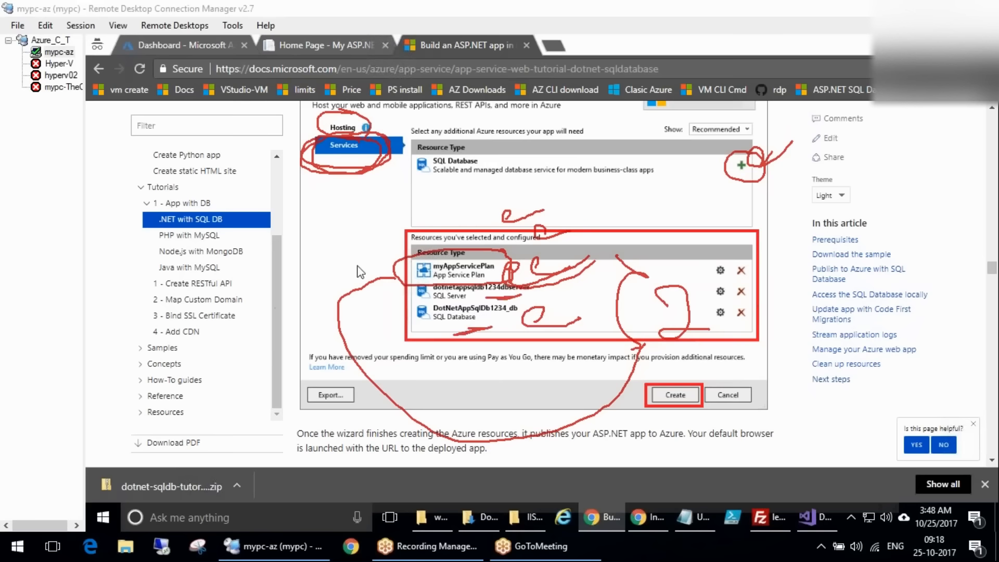
Examine how the tutorial's SQL Server resource relates to its SQL Database and can host several databases
left_click(323, 276)
mouse_move(533, 277)
left_mouse_down()
mouse_move(541, 328)
mouse_move(532, 330)
mouse_move(510, 298)
mouse_move(507, 310)
left_mouse_up()
mouse_move(508, 323)
left_mouse_down()
mouse_move(611, 312)
mouse_move(653, 331)
left_mouse_up()
mouse_move(543, 289)
left_mouse_down()
mouse_move(614, 272)
mouse_move(640, 232)
mouse_move(692, 268)
left_mouse_up()
left_click_drag(671, 205, 705, 221)
mouse_move(671, 177)
left_mouse_down()
mouse_move(581, 218)
mouse_move(666, 155)
left_mouse_up()
left_click_drag(738, 208, 789, 155)
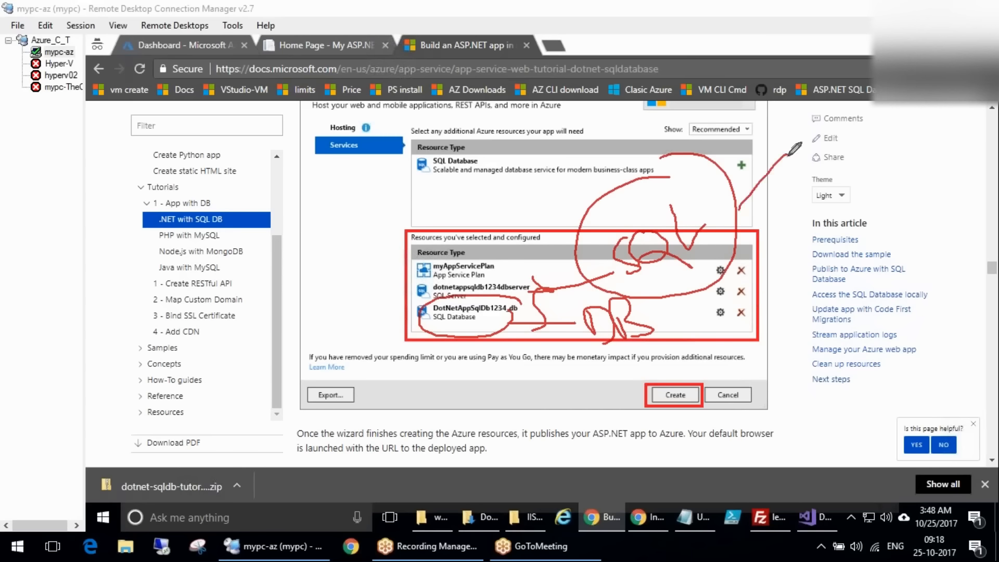
left_click_drag(746, 217, 853, 257)
left_click_drag(737, 209, 823, 198)
left_click_drag(796, 148, 807, 158)
left_click_drag(827, 125, 833, 130)
mouse_move(831, 179)
left_mouse_down()
mouse_move(834, 200)
mouse_move(819, 188)
left_mouse_up()
mouse_move(857, 192)
left_mouse_down()
mouse_move(855, 166)
mouse_move(883, 189)
left_mouse_up()
mouse_move(858, 257)
left_mouse_down()
mouse_move(860, 291)
mouse_move(905, 229)
mouse_move(879, 219)
left_mouse_up()
mouse_move(889, 137)
left_mouse_down()
mouse_move(823, 206)
mouse_move(885, 178)
left_mouse_up()
left_click_drag(507, 159, 565, 180)
left_click_drag(589, 211, 575, 263)
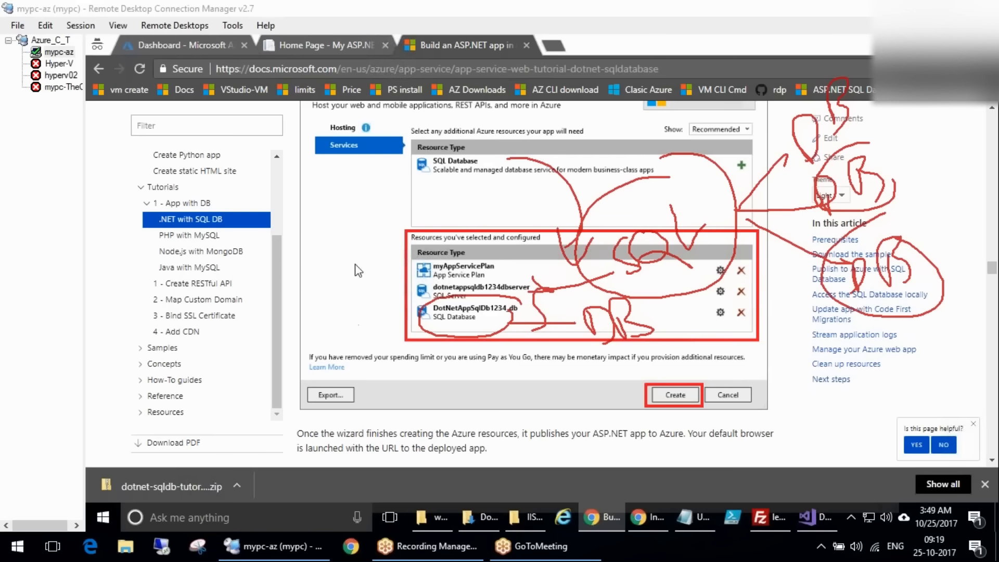
key("Escape")
Skim the tutorial's published to-do app, database connection and client firewall sections, returning to the App Service plan settings
scroll(679, 429, "down", 5)
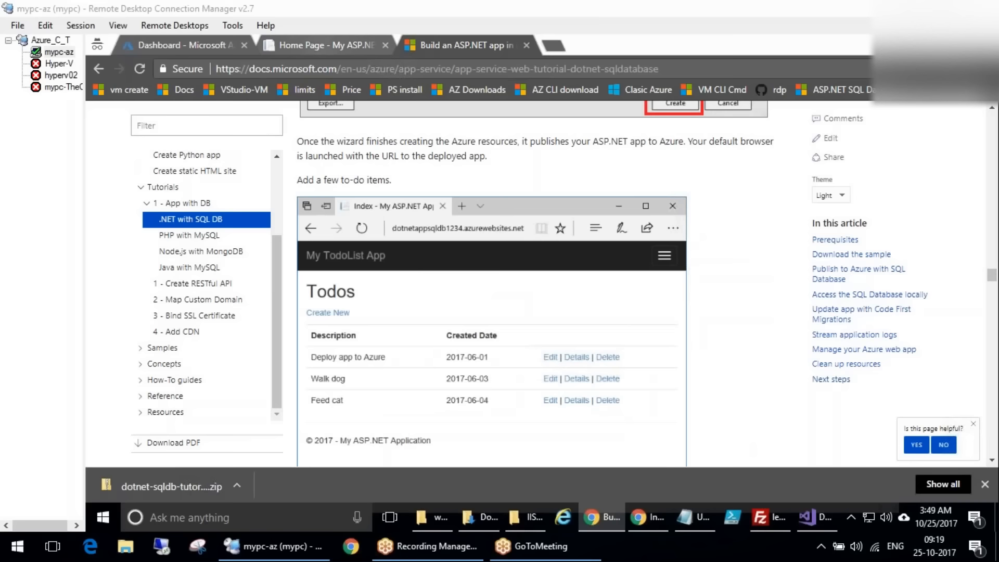
scroll(529, 294, "down", 10)
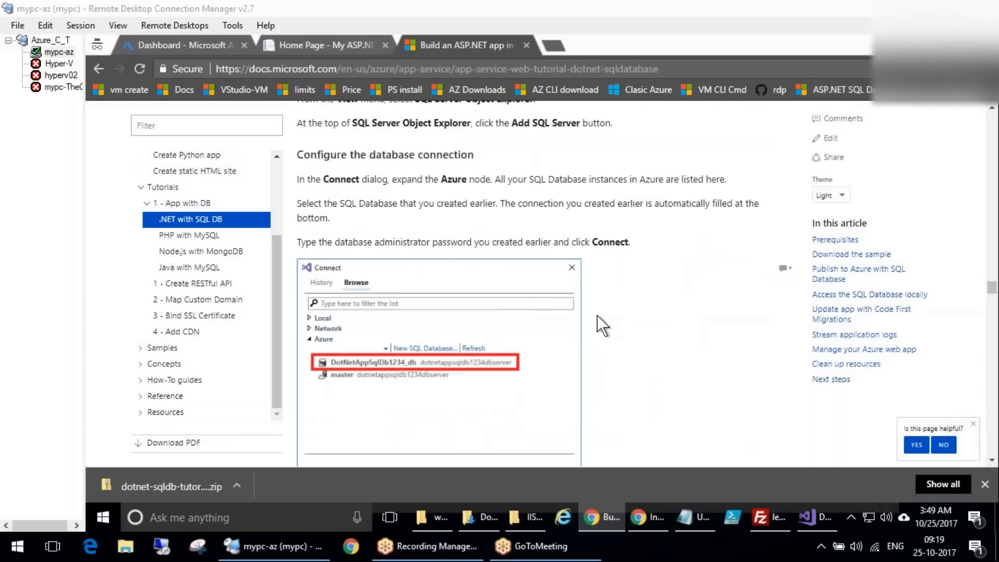
scroll(601, 315, "down", 5)
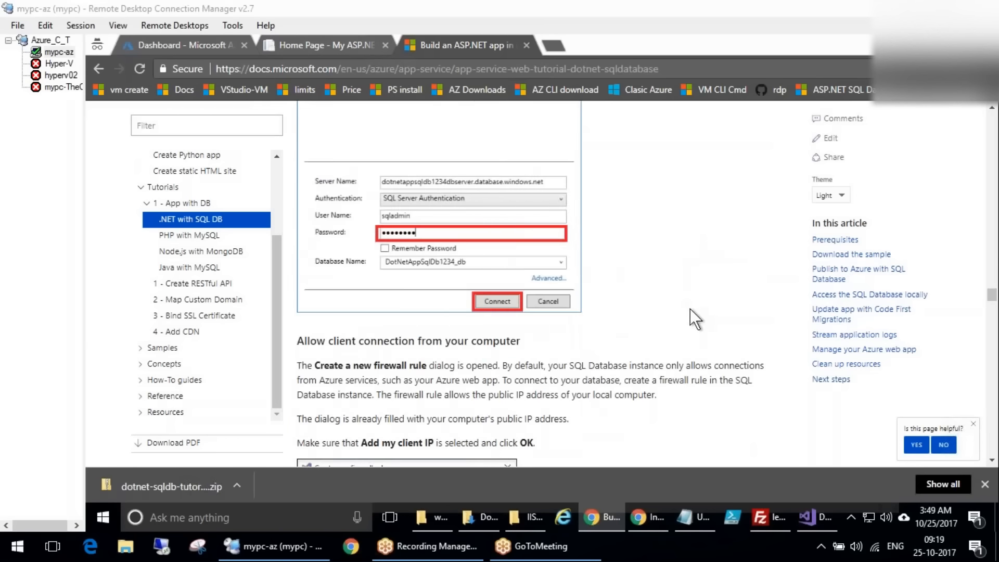
scroll(666, 283, "up", 10)
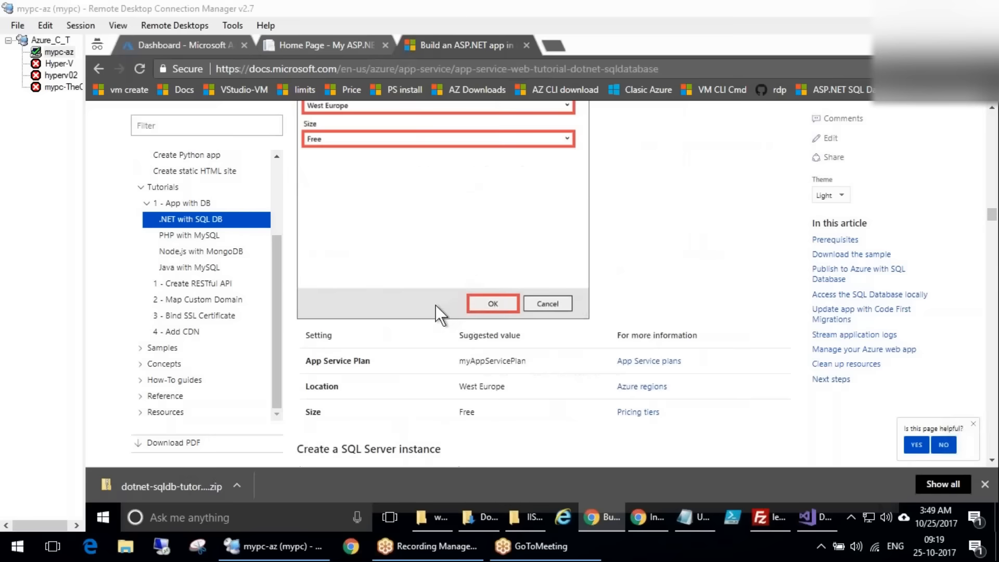
Switch to Visual Studio and start publishing the DotNetAppSqlDb project to a newly created Microsoft Azure App Service
left_click(817, 513)
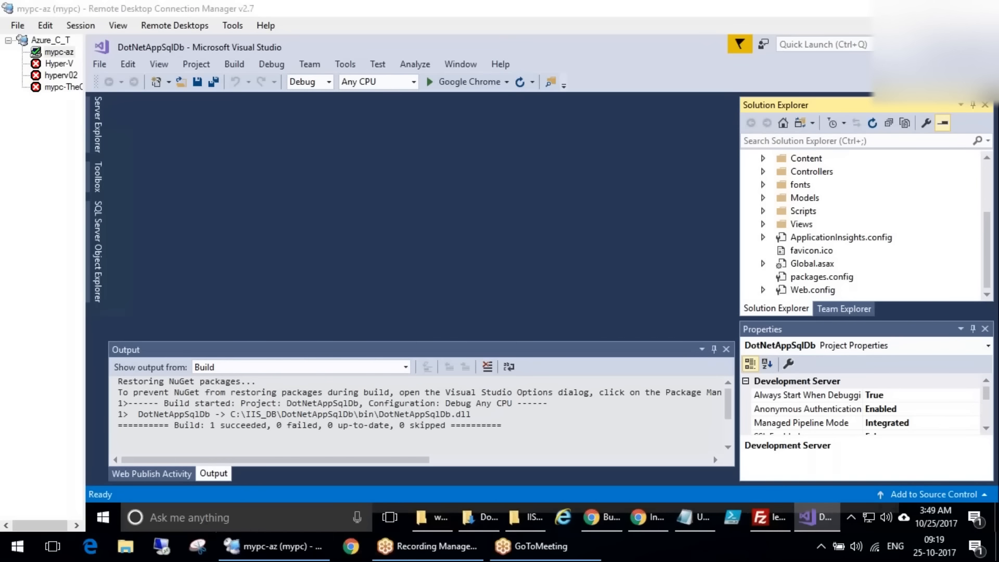
scroll(858, 223, "up", 3)
right_click(809, 170)
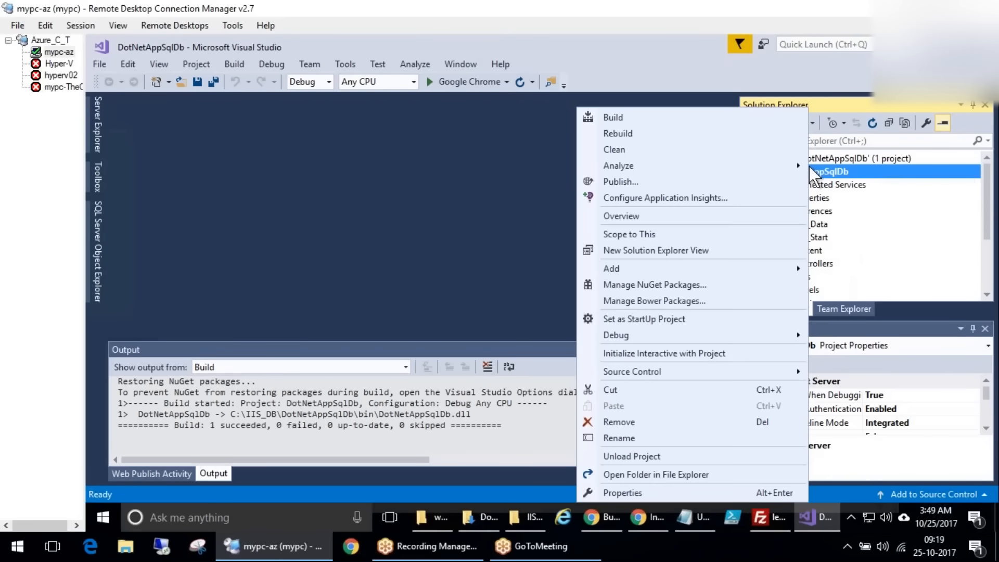
left_click(630, 180)
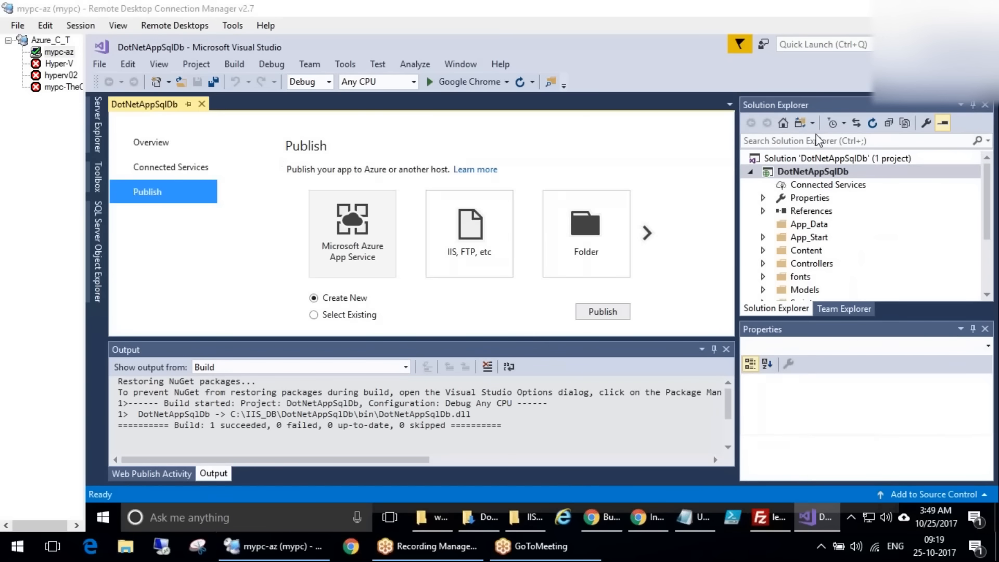
left_click_drag(323, 170, 325, 244)
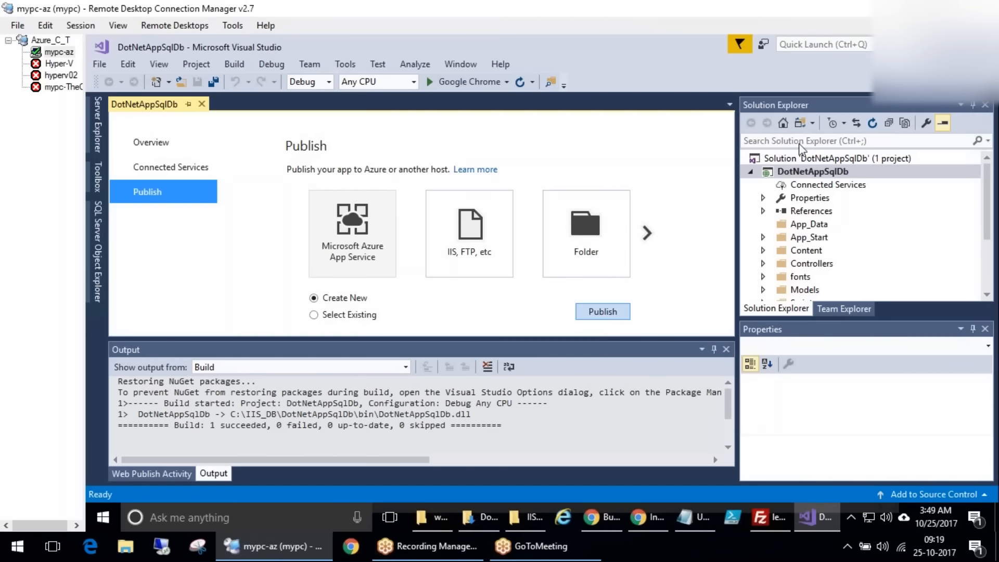
left_click(602, 311)
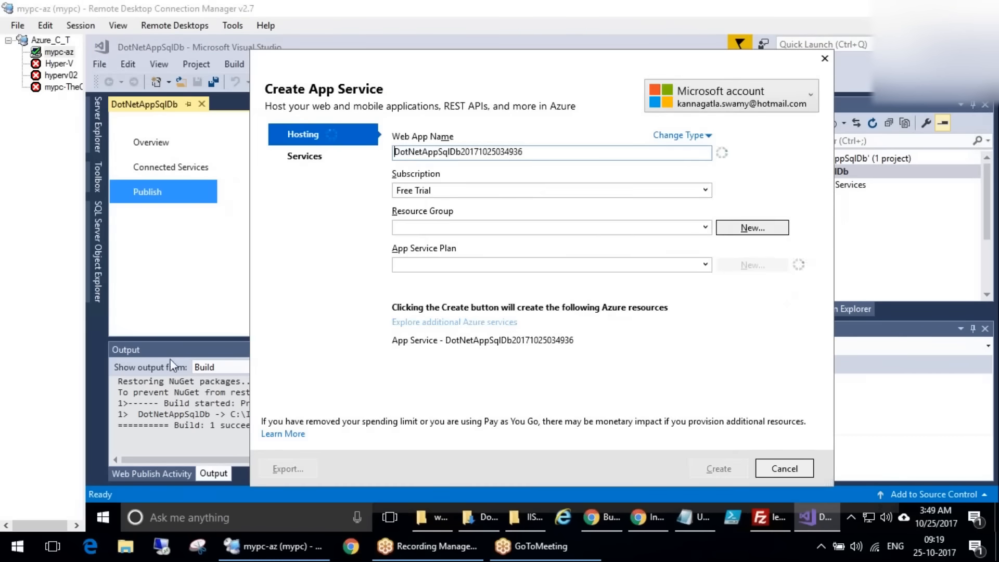
Examine the signed-in account, web app name, subscription, resource group and App Service plan fields in Create App Service
mouse_move(726, 57)
left_mouse_down()
mouse_move(859, 99)
mouse_move(537, 69)
left_mouse_up()
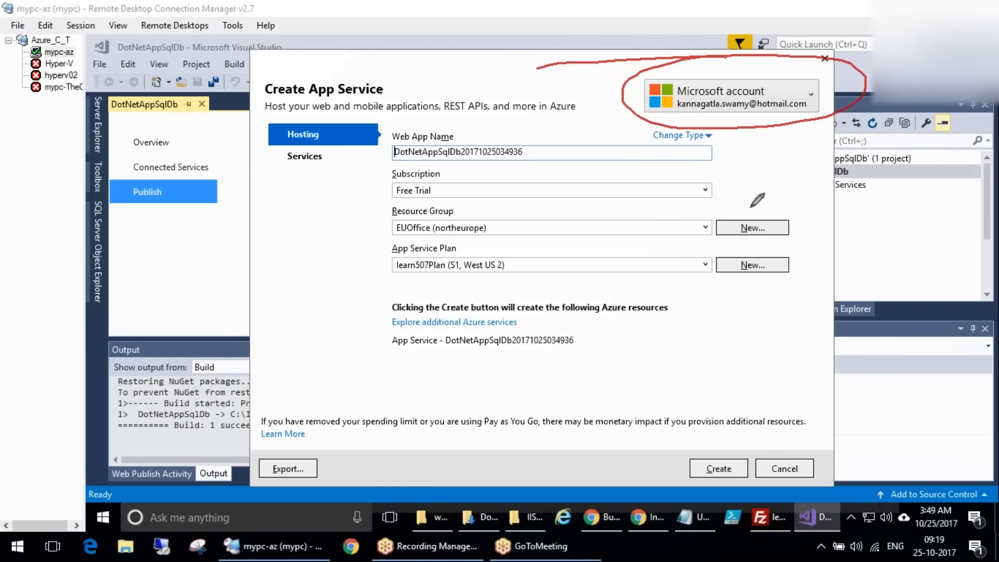
left_click(491, 131)
left_click_drag(548, 164, 618, 139)
left_click_drag(512, 178, 585, 181)
left_click_drag(529, 229, 598, 232)
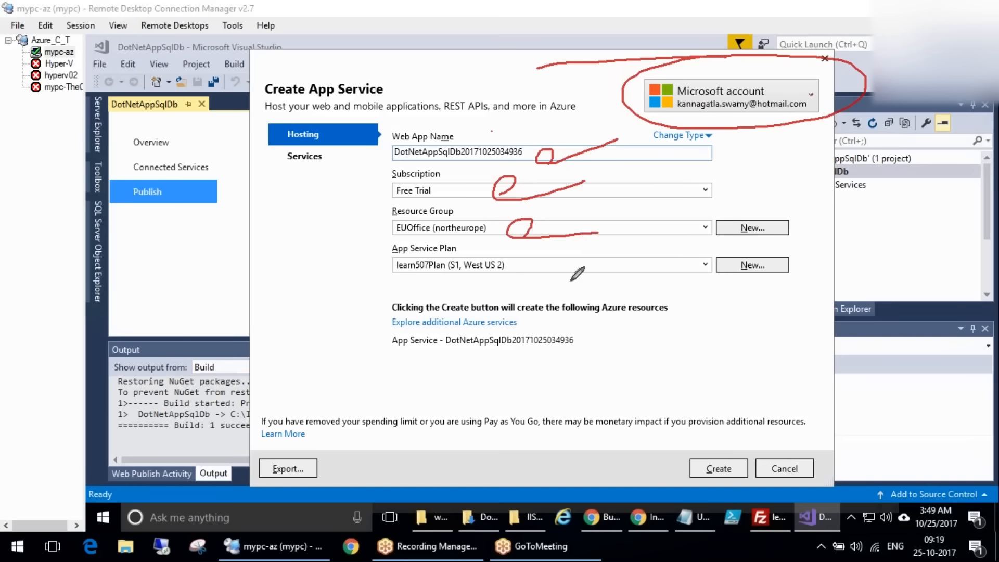
left_click_drag(563, 263, 661, 266)
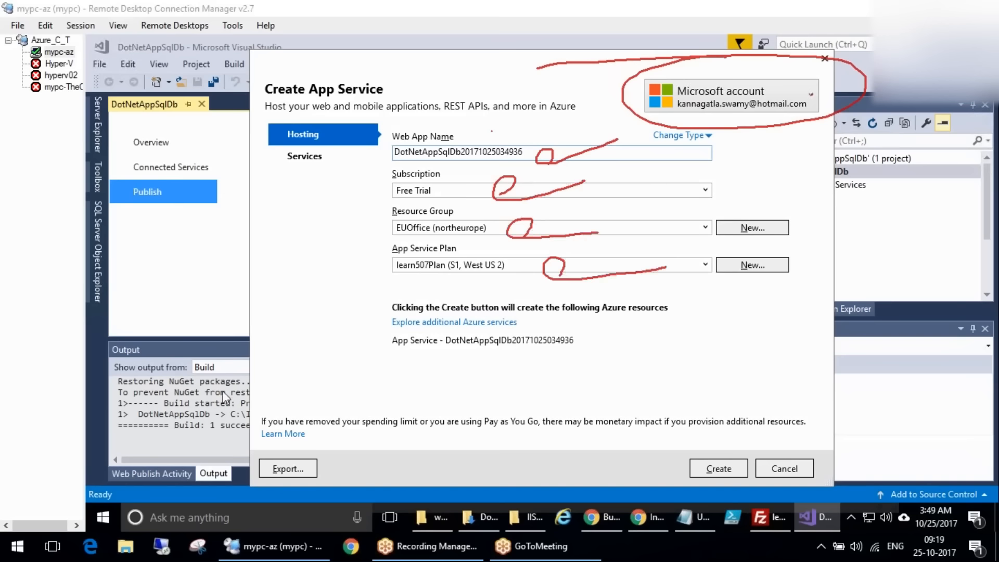
key("Escape")
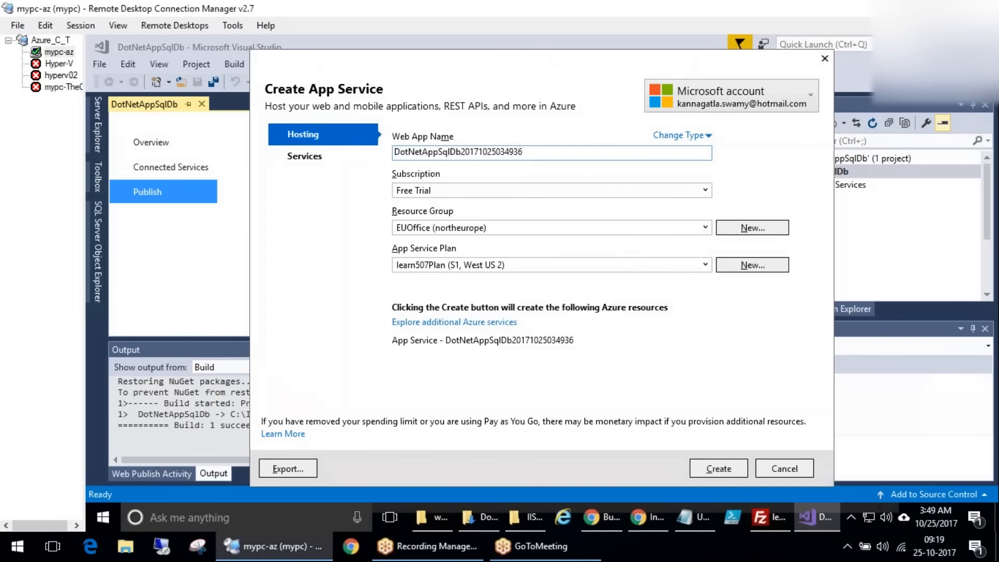
Replace the suggested web app name with todolistlearn506
key("ctrl+a")
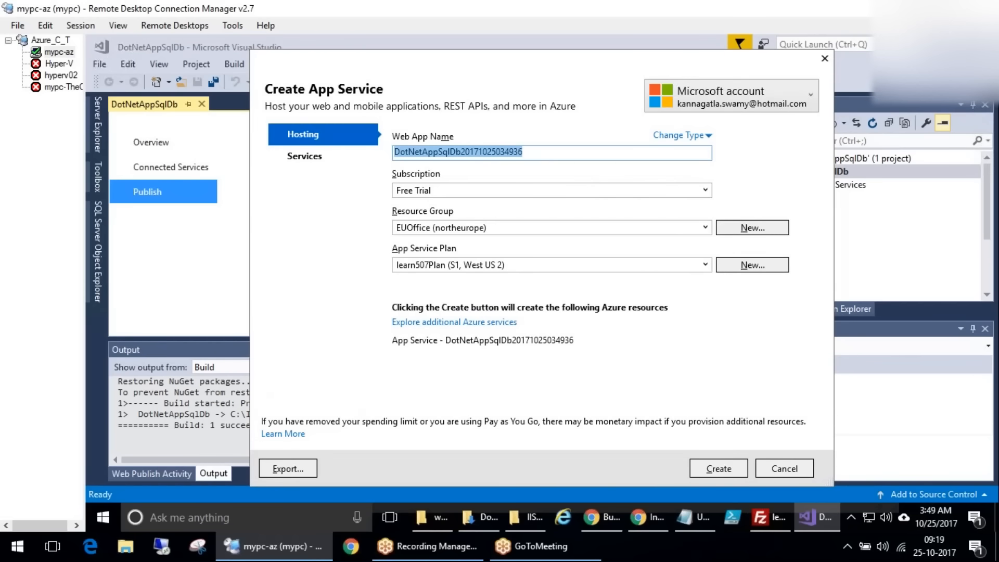
type("todolist")
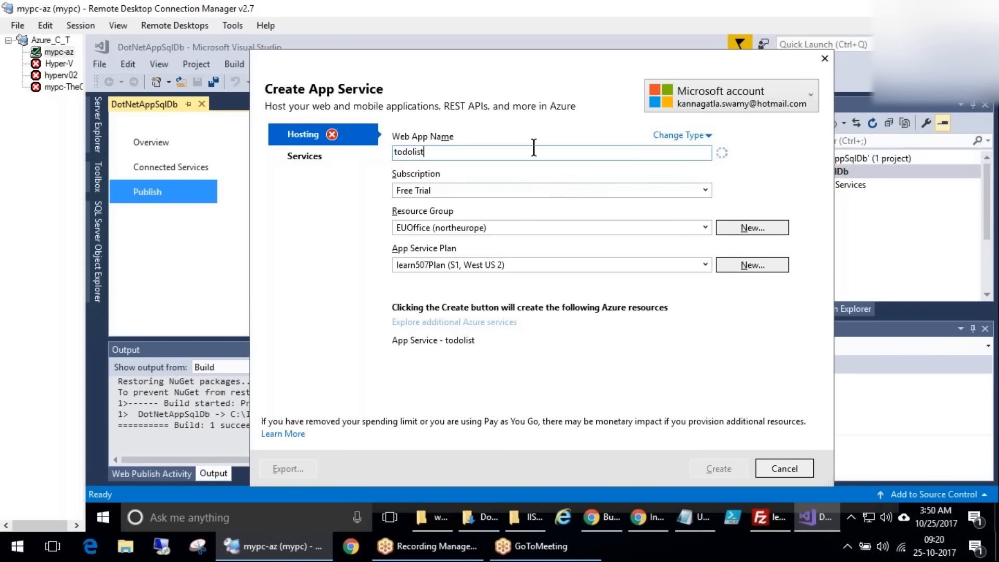
type("le")
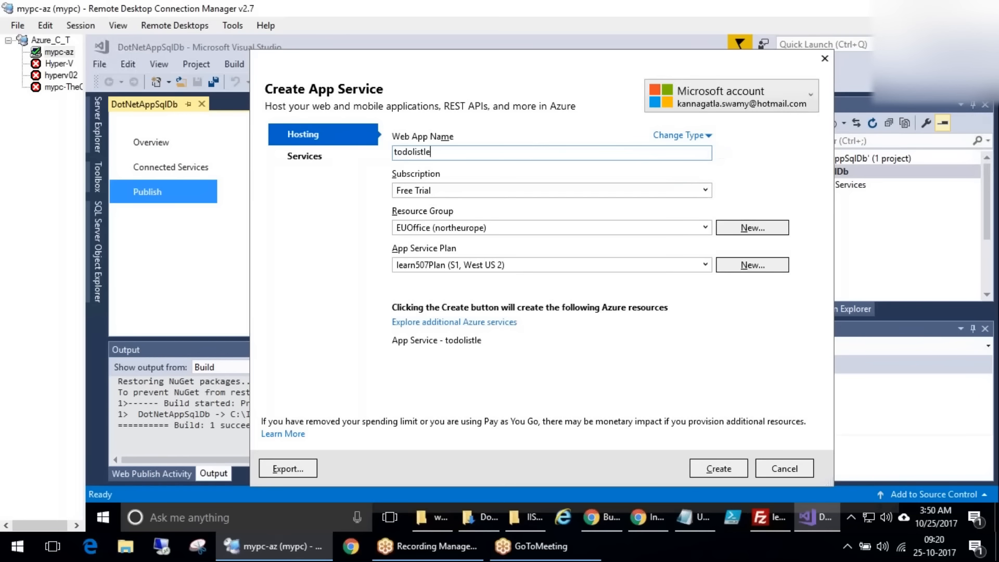
type("arn506")
Select the existing Learn507RG (westus2) resource group and change the web app name to todolistlearn507
left_click(514, 224)
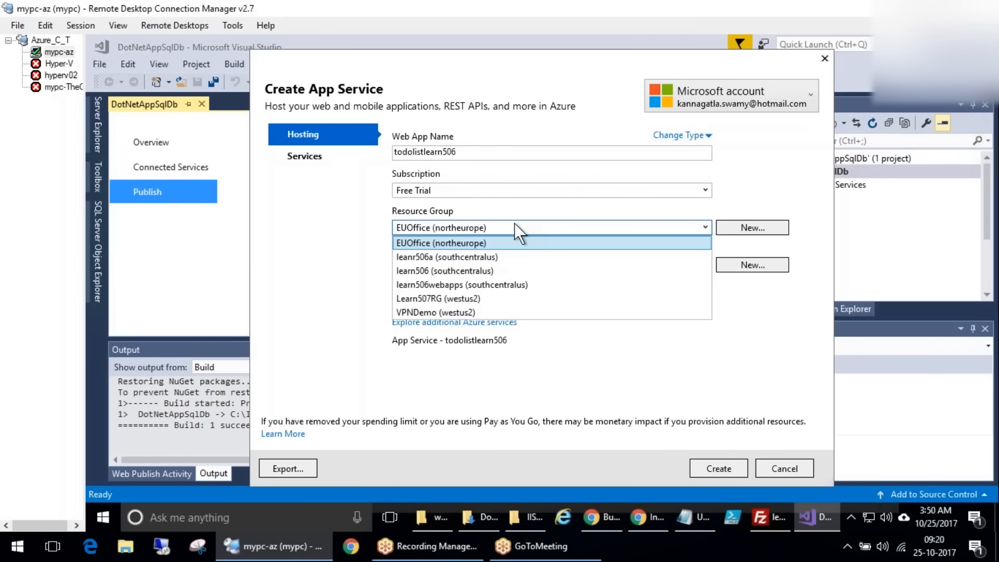
left_click(470, 298)
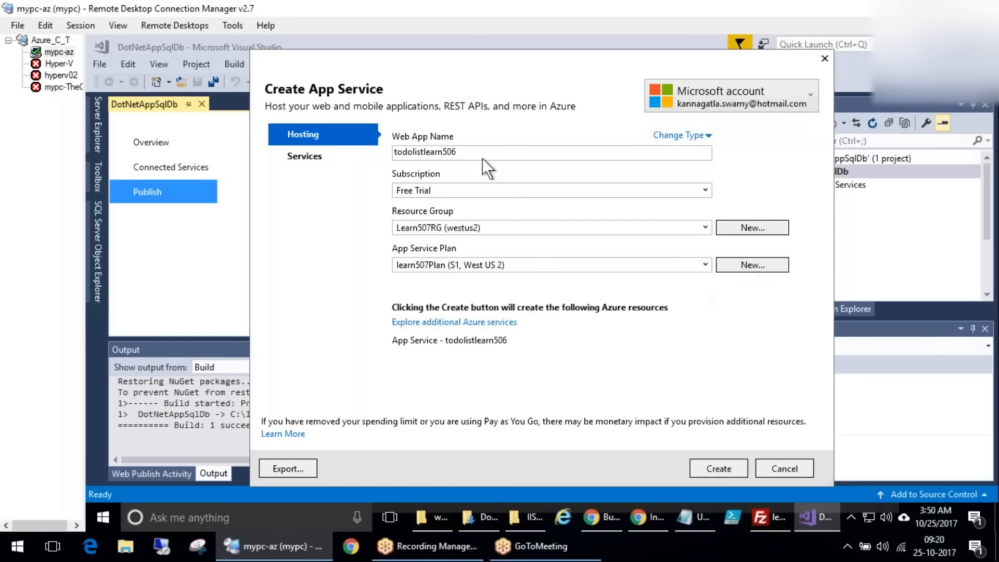
key("BackSpace")
type("7")
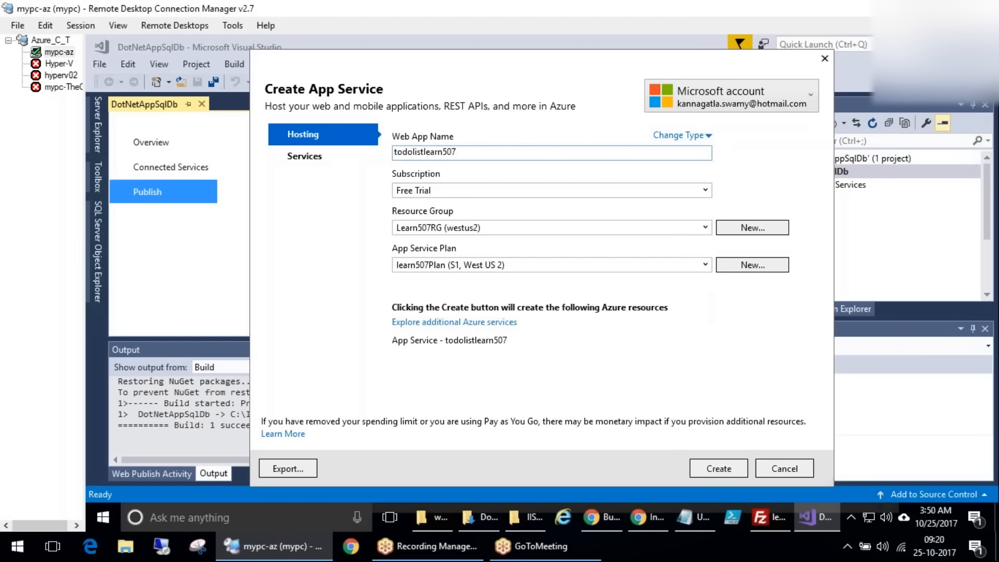
Select learn507Plan (S1, West US 2) as the App Service plan for the web app
left_click(601, 264)
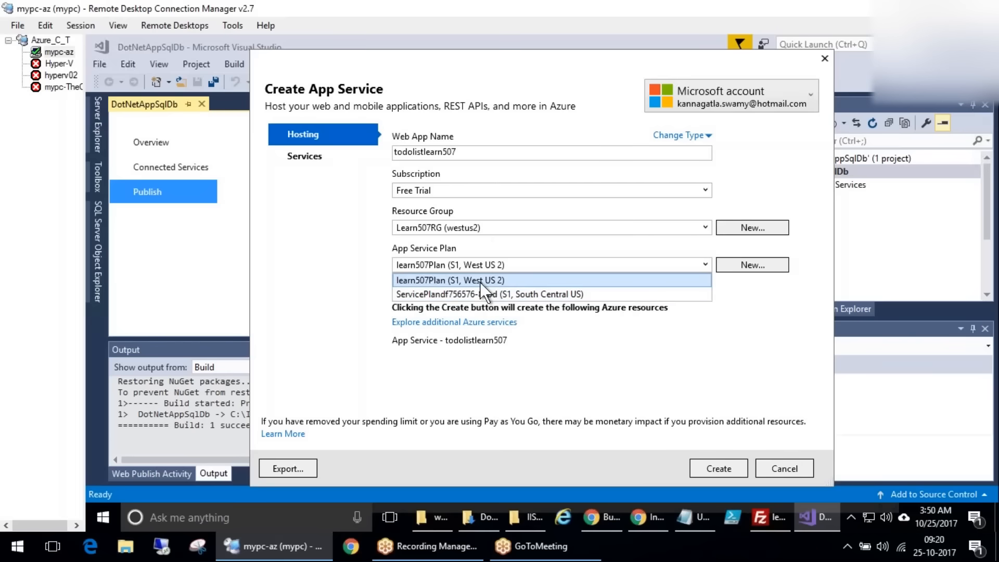
left_click(432, 281)
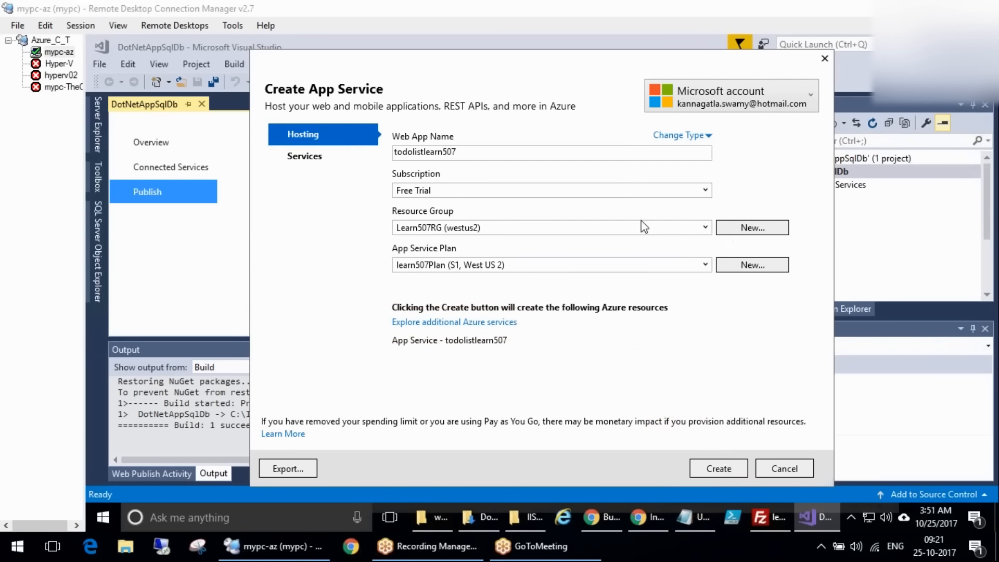
Examine the resources planned for creation in the Hosting settings and the additional Azure resources offered in Services
left_click(308, 154)
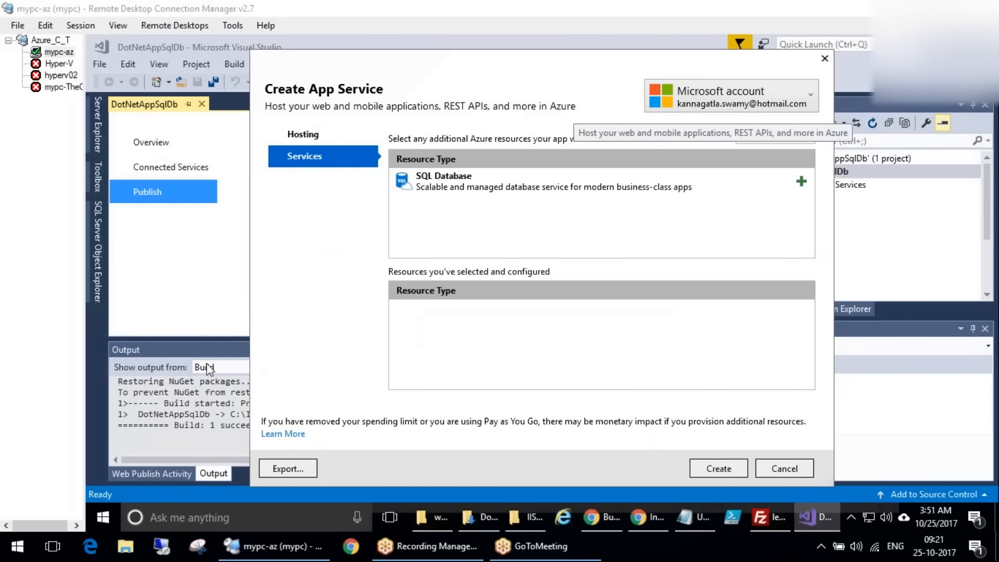
mouse_move(544, 294)
left_mouse_down()
mouse_move(363, 279)
mouse_move(544, 292)
left_mouse_up()
left_click_drag(526, 326, 581, 314)
left_click_drag(535, 363, 572, 343)
left_click_drag(532, 380, 565, 370)
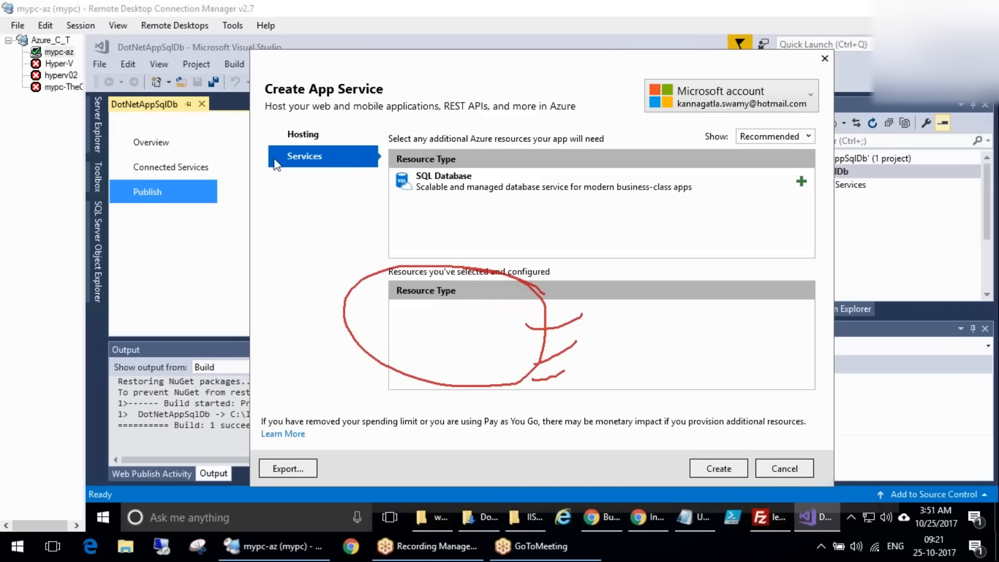
left_click(302, 136)
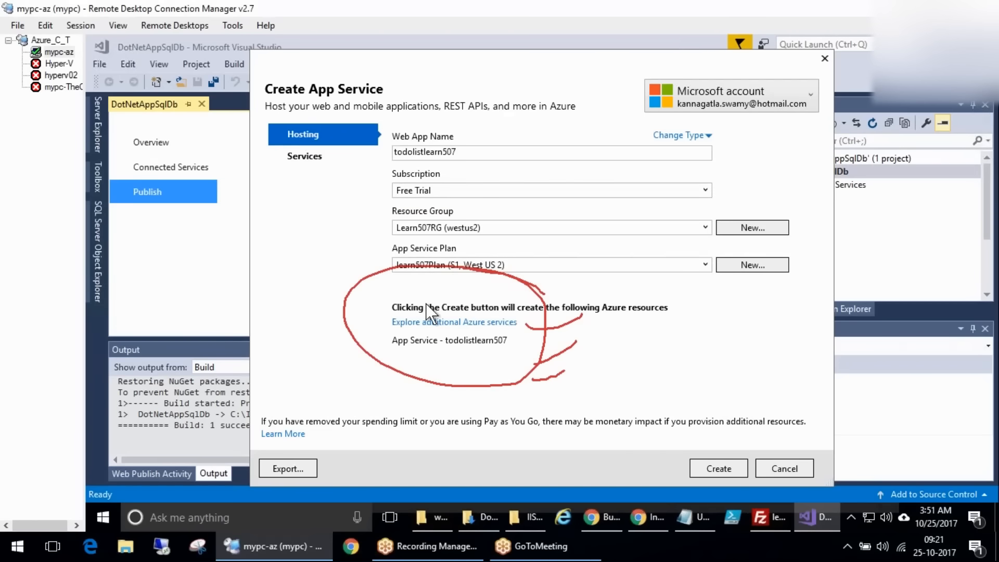
left_click(451, 322)
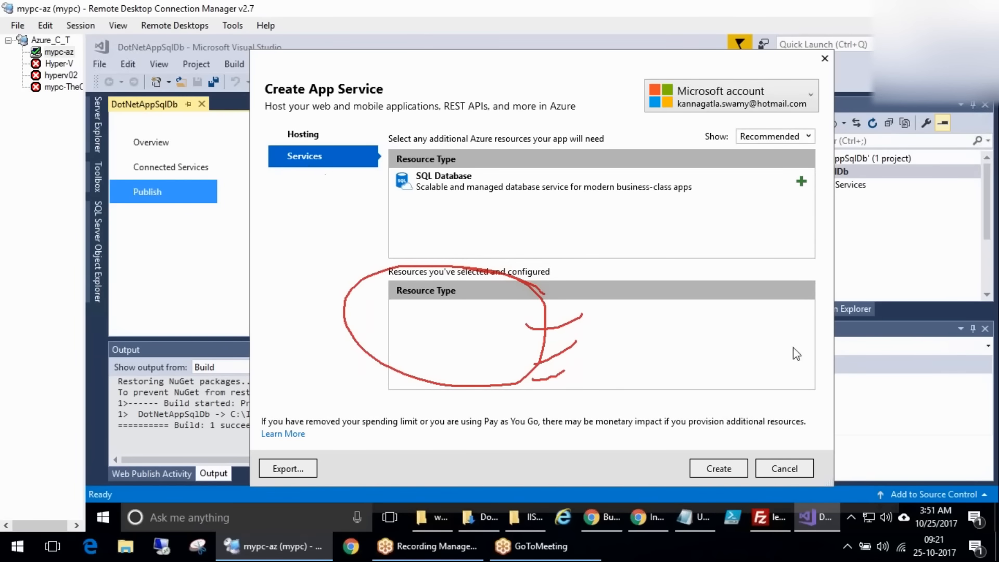
left_click(314, 135)
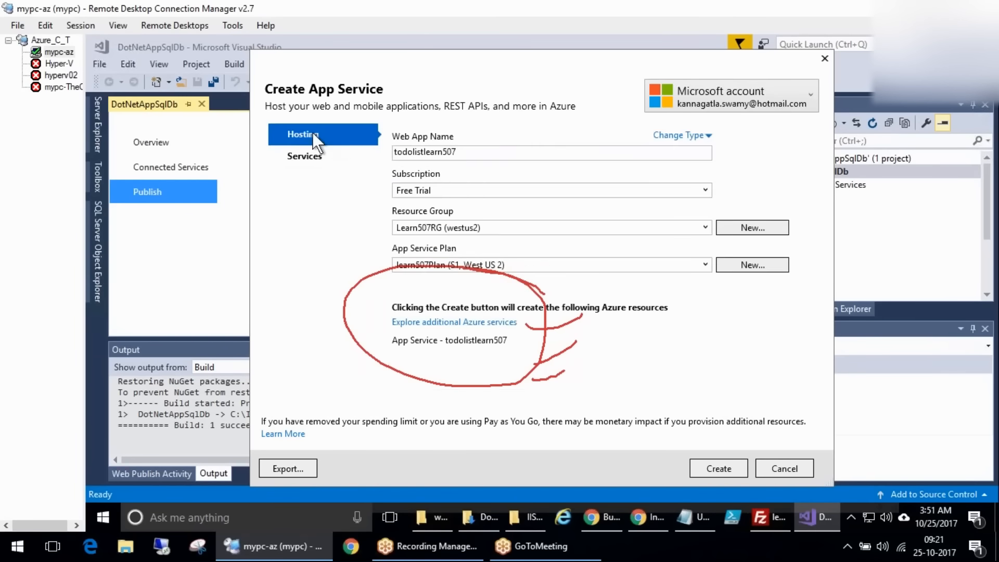
Add a SQL Database from the additional Azure services and check which existing SQL servers are available for it
left_click(466, 321)
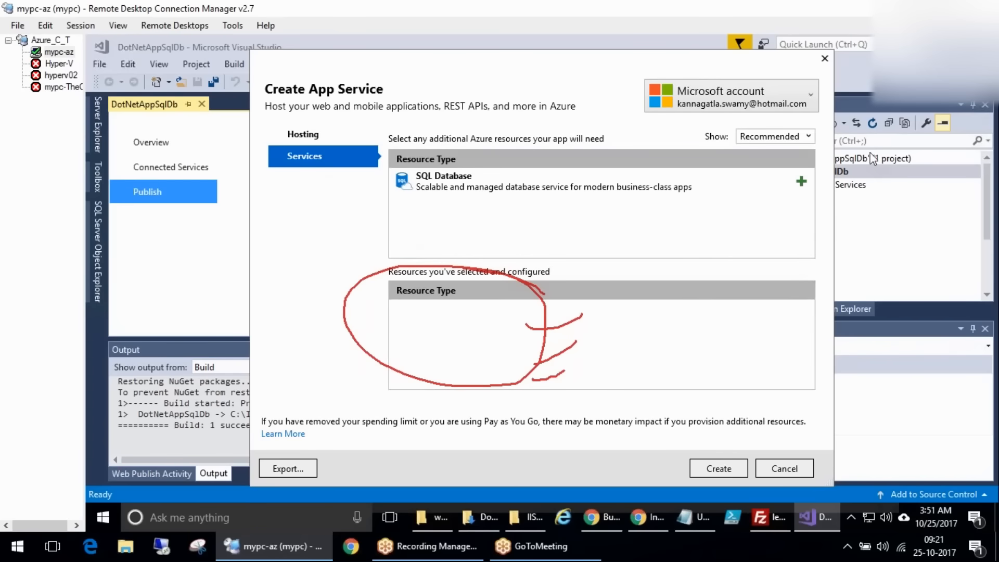
left_click(801, 180)
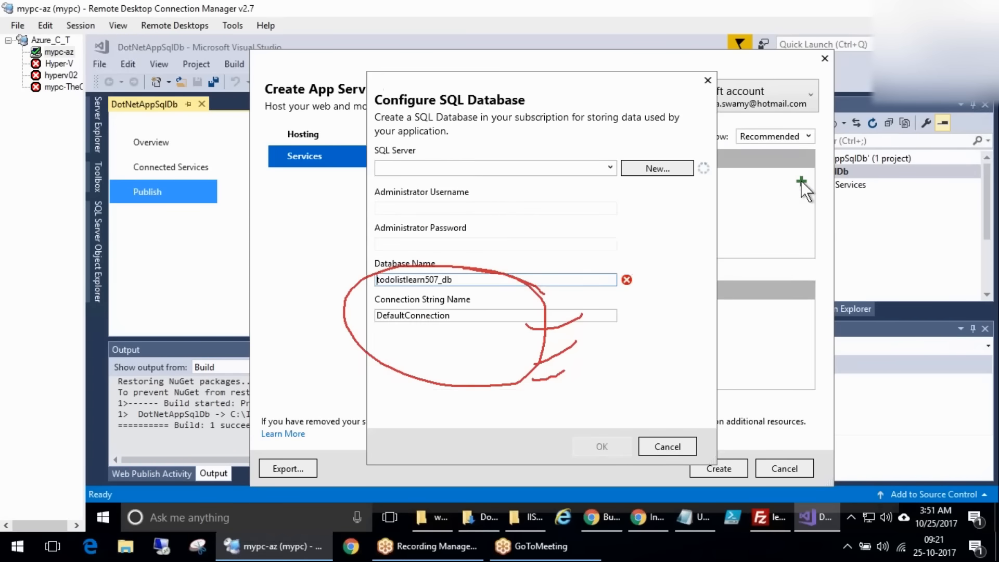
left_click(607, 167)
left_click(607, 167)
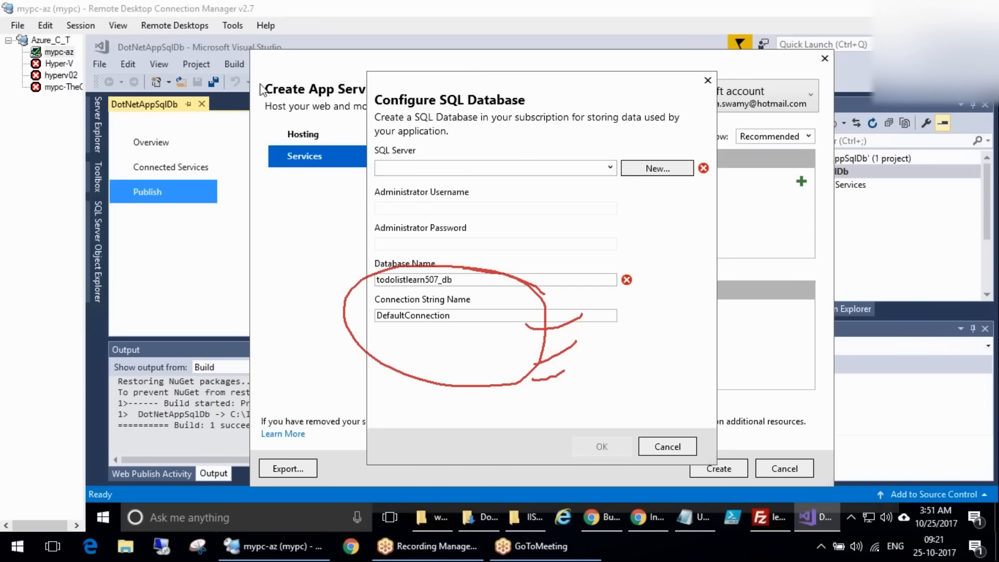
Examine the SQL Server, Database Name and Connection String Name fields in Configure SQL Database
mouse_move(424, 149)
left_mouse_down()
mouse_move(437, 160)
mouse_move(430, 149)
left_mouse_up()
left_click_drag(451, 254, 371, 283)
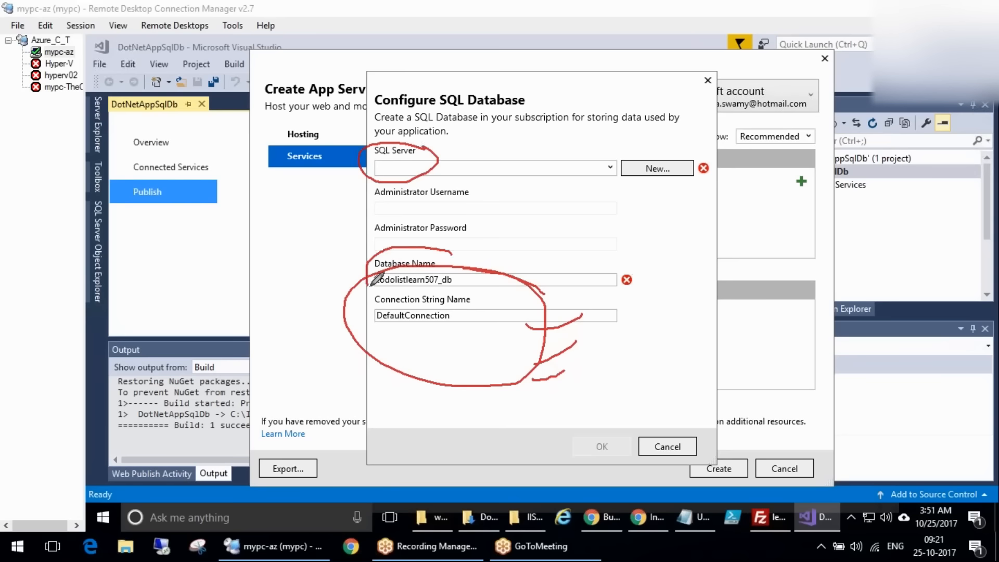
key("Escape")
key("ctrl+2")
mouse_move(457, 301)
left_mouse_down()
mouse_move(350, 305)
mouse_move(452, 344)
mouse_move(468, 297)
left_mouse_up()
mouse_move(465, 333)
left_mouse_down()
mouse_move(465, 348)
mouse_move(559, 344)
left_mouse_up()
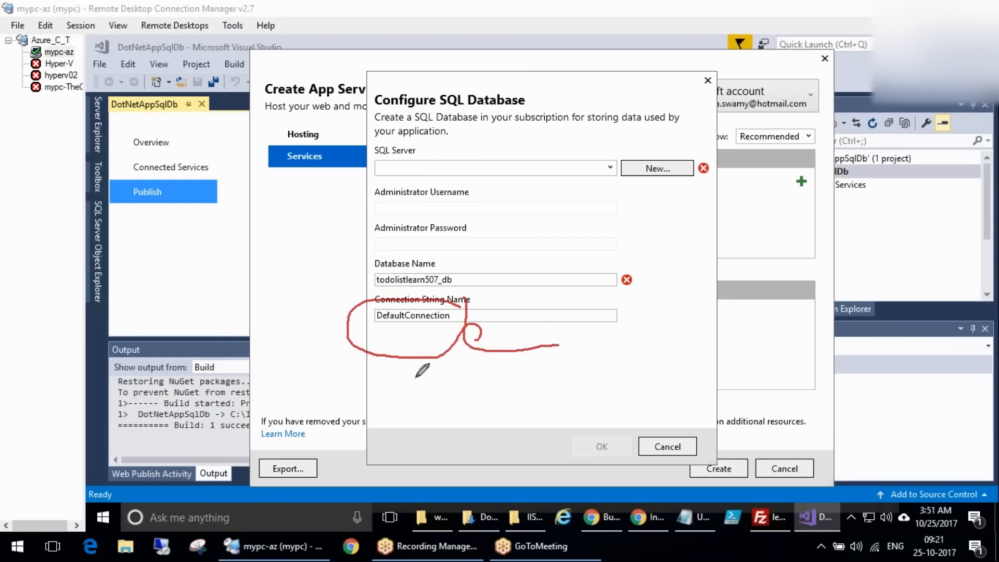
mouse_move(332, 462)
left_mouse_down()
mouse_move(431, 315)
mouse_move(453, 346)
mouse_move(544, 307)
left_mouse_up()
mouse_move(596, 424)
left_mouse_down()
mouse_move(663, 410)
mouse_move(593, 303)
mouse_move(596, 315)
left_mouse_up()
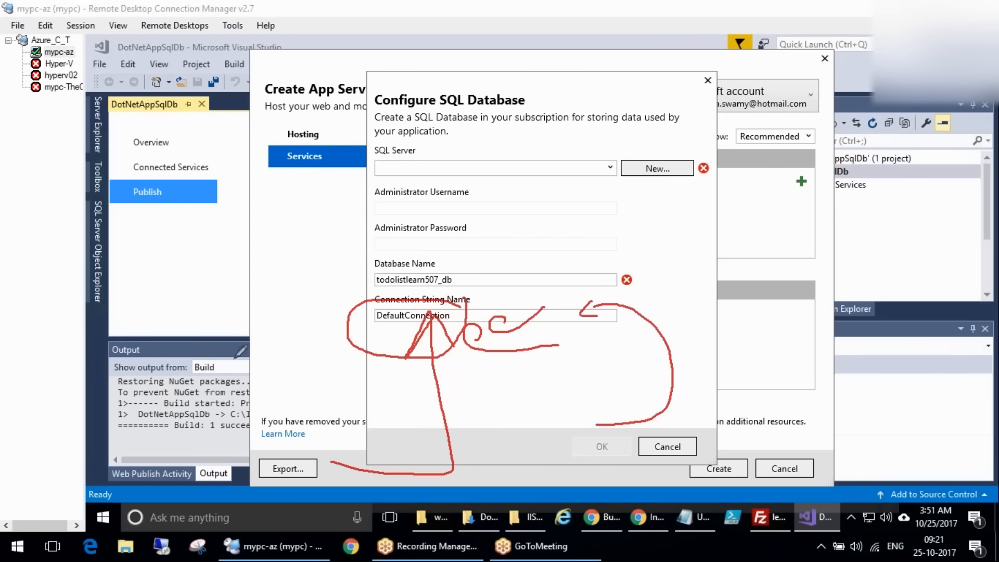
right_click(194, 289)
mouse_move(458, 317)
left_mouse_down()
mouse_move(370, 307)
mouse_move(469, 326)
left_mouse_up()
right_click(293, 275)
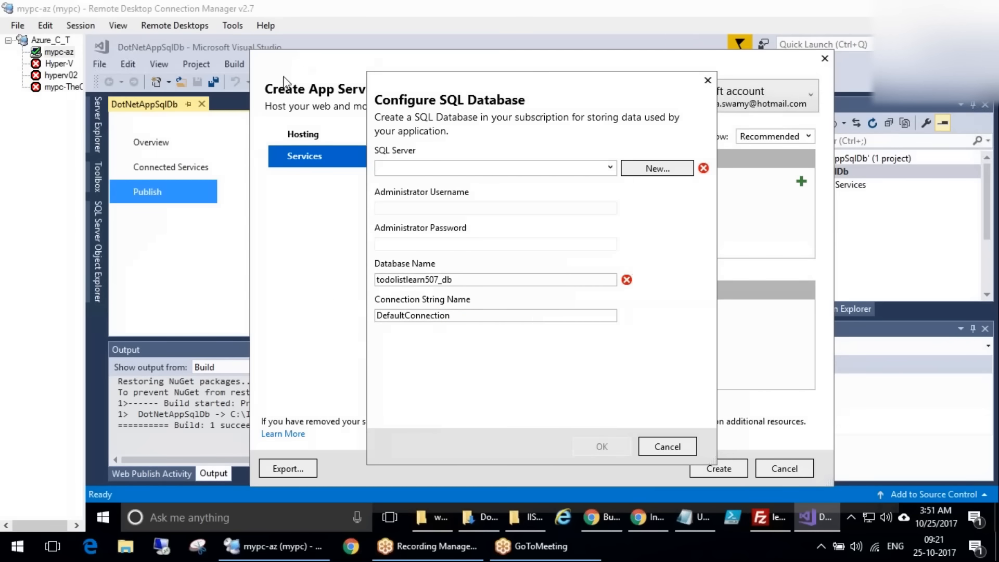
Start a new SQL Server for the database and set its server name to learn507
left_click(494, 173)
left_click(644, 166)
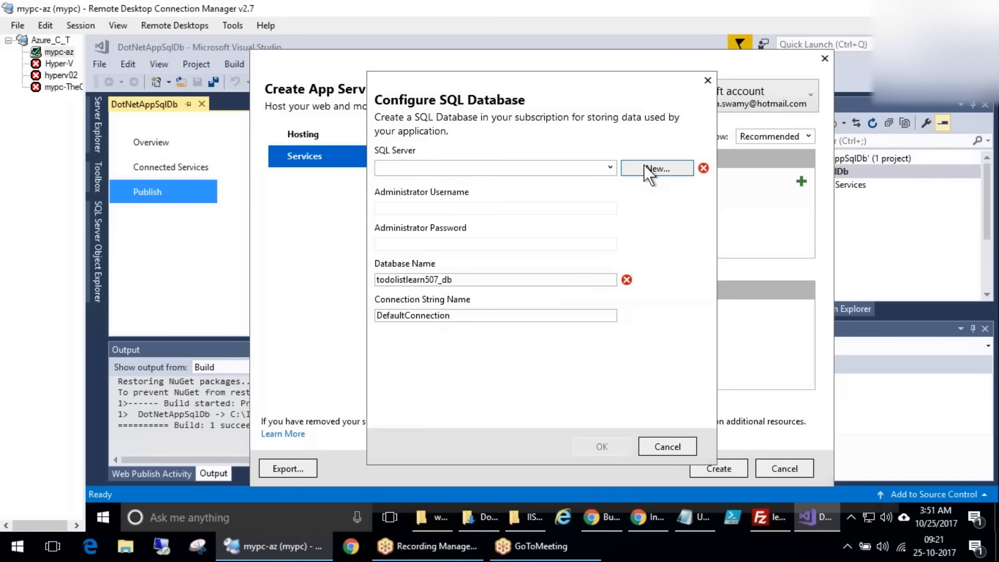
left_click(650, 168)
left_click_drag(649, 169, 378, 167)
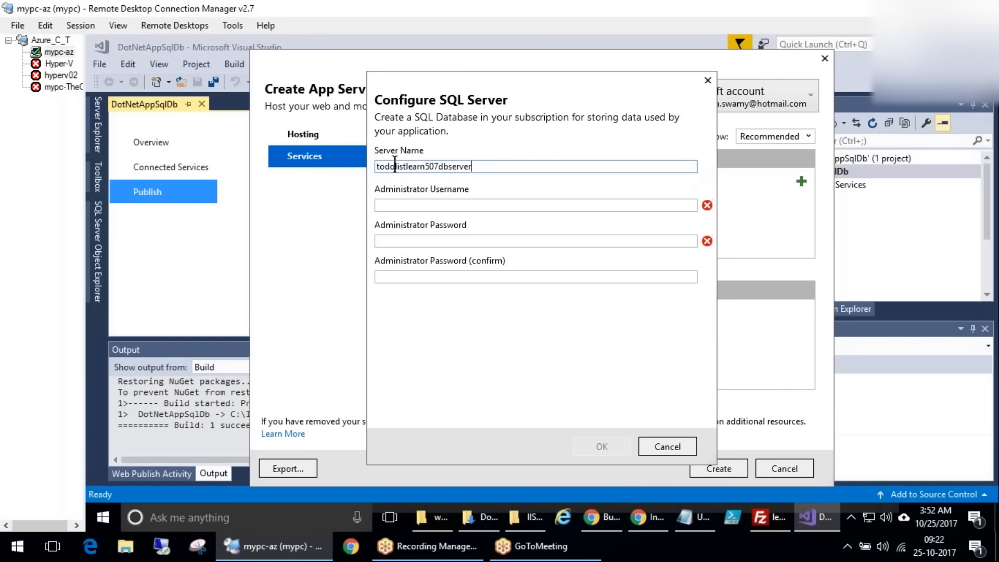
type("le")
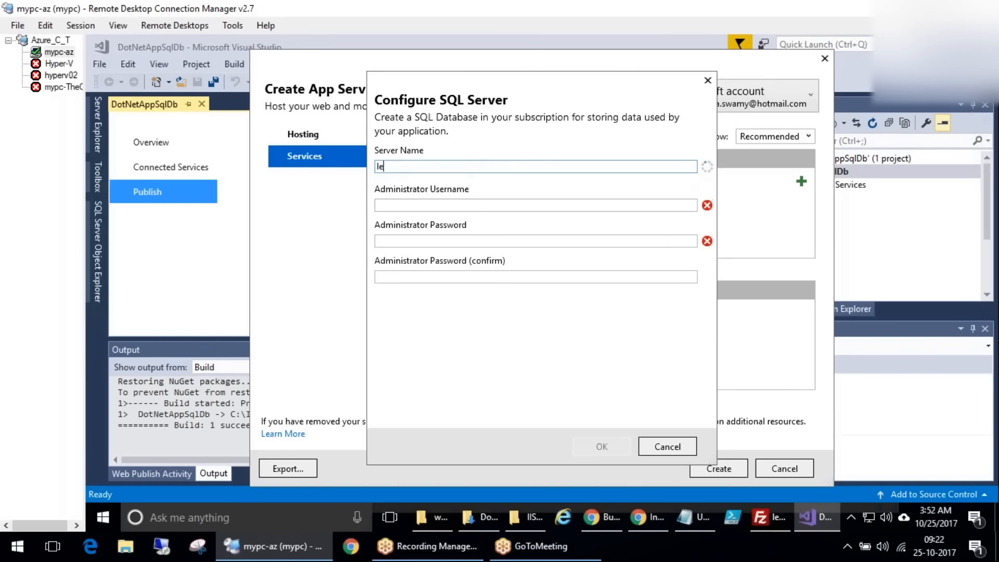
type("arn507")
Set the SQL server's administrator username to azureadmin, enter and confirm the administrator password, and accept the server configuration
left_click(456, 204)
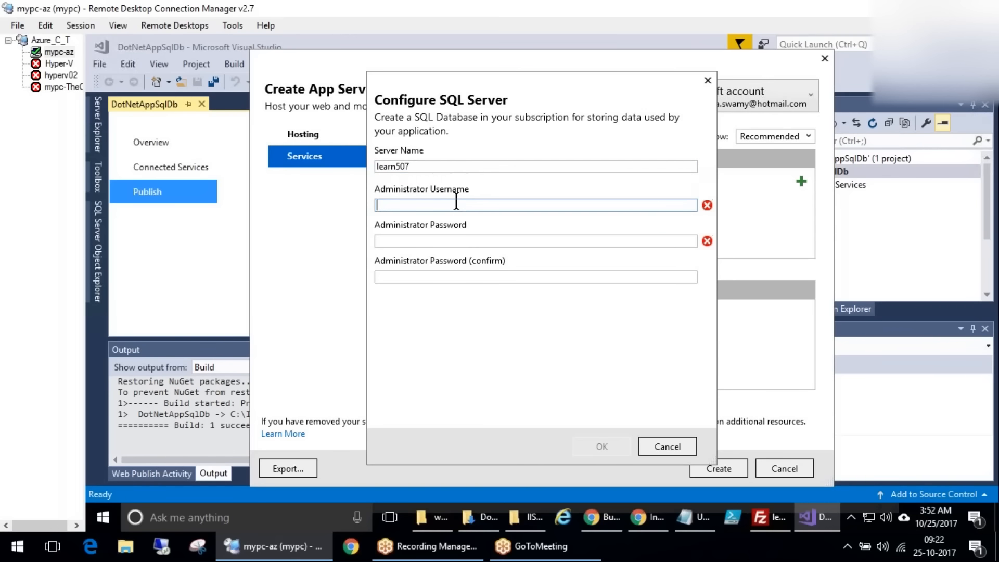
type("azureadmin")
key("Tab")
type("**********")
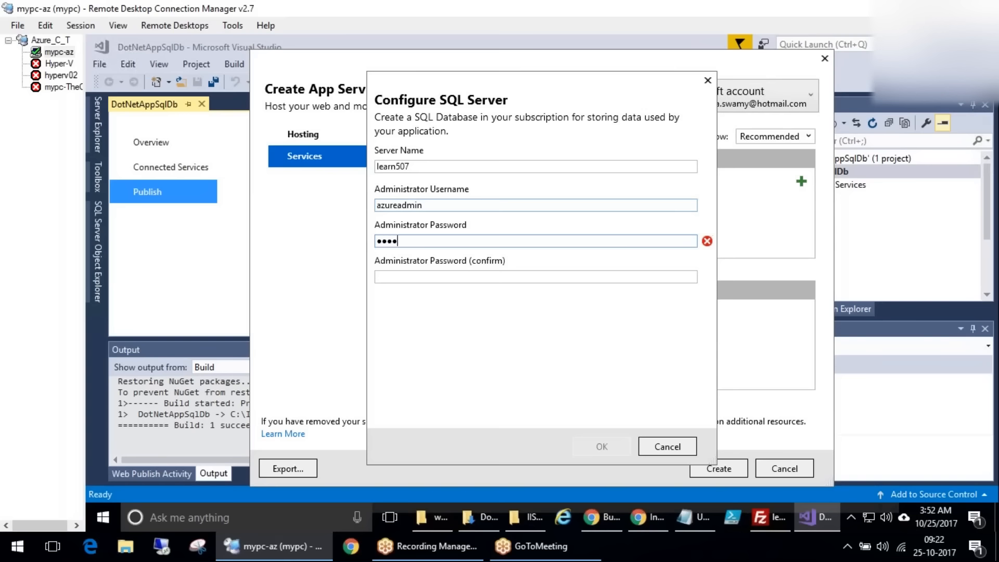
type("*")
key("Tab")
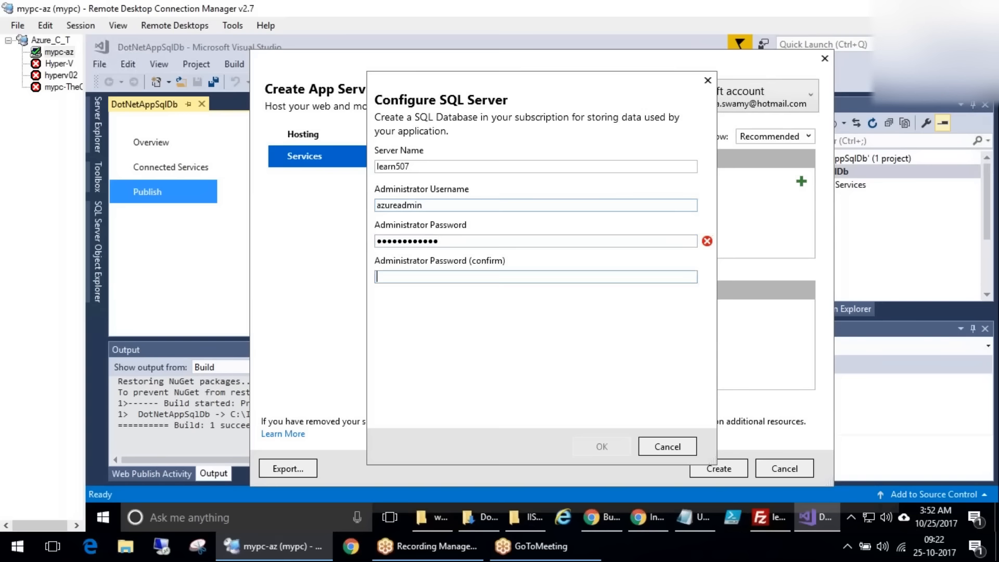
type("************")
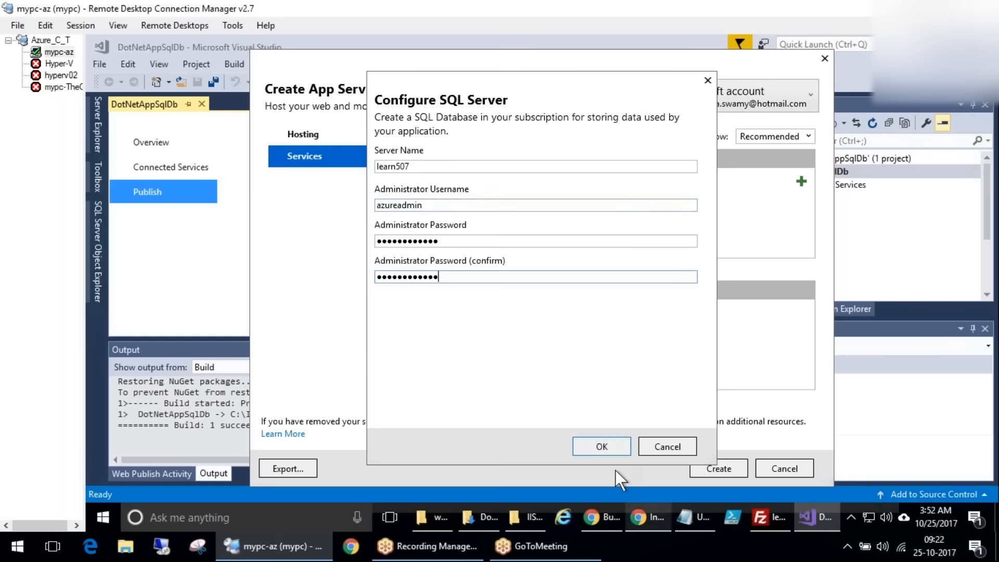
left_click(601, 446)
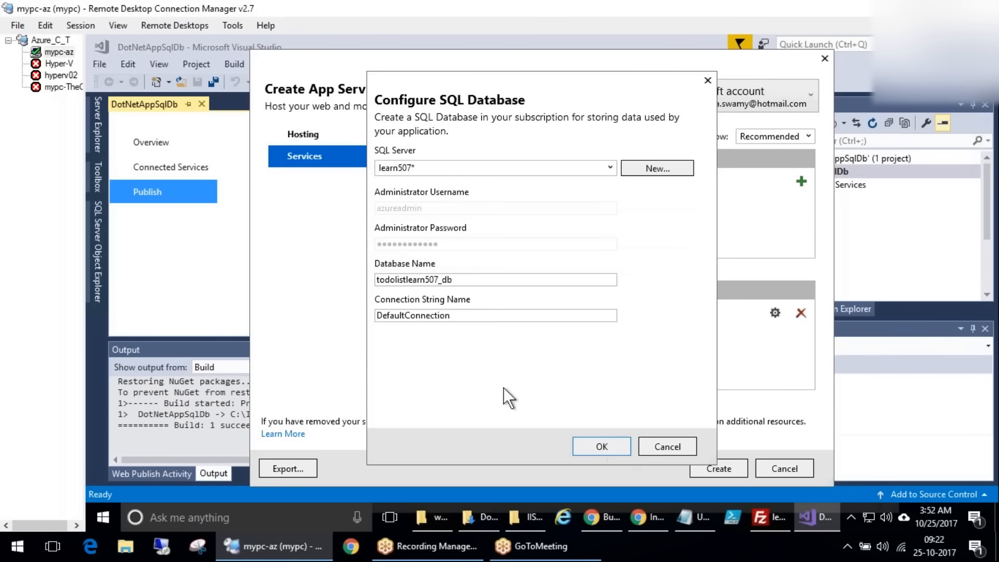
Replace the suggested SQL database name with todolistapp
double_click(402, 279)
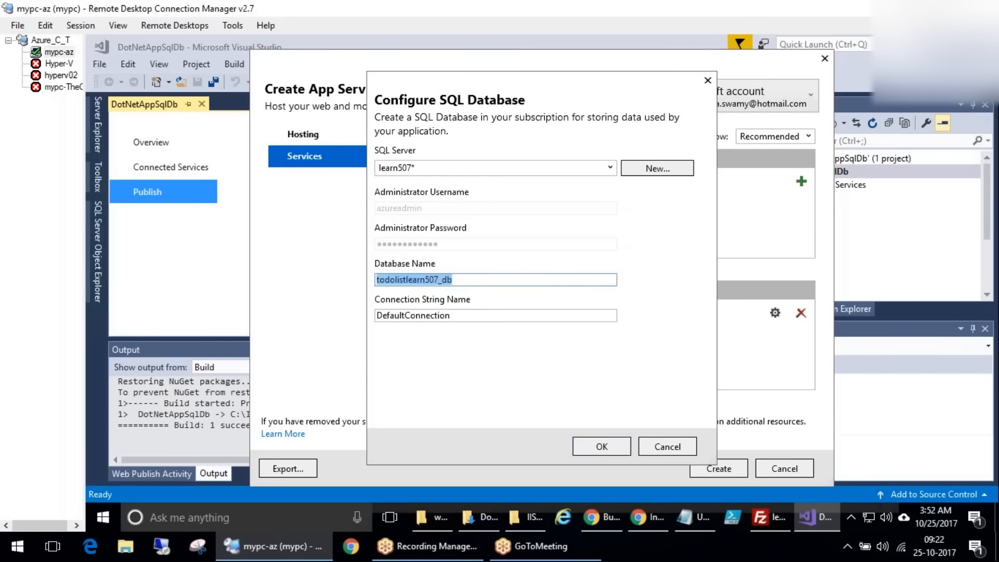
type("learn507todolist")
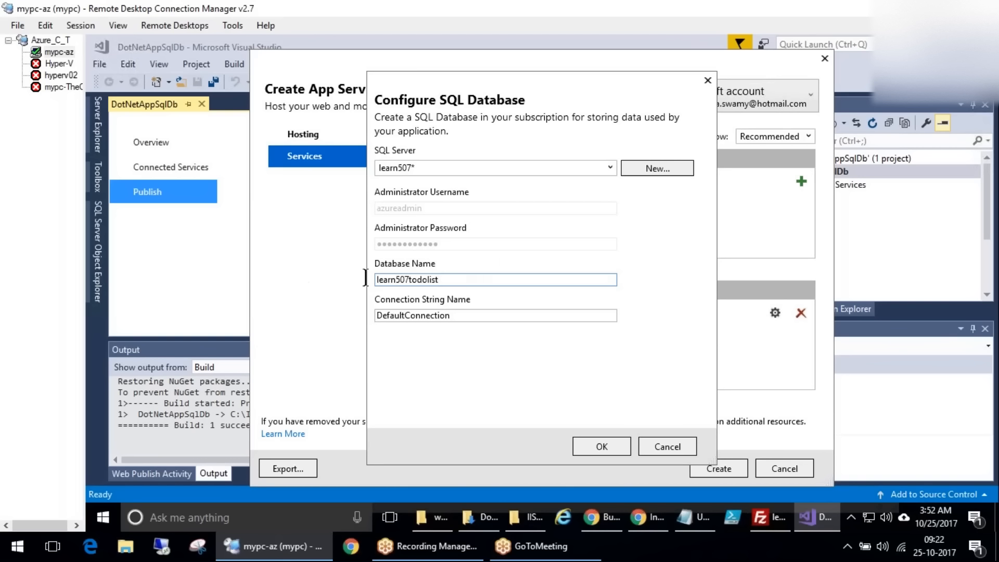
left_click_drag(466, 279, 234, 280)
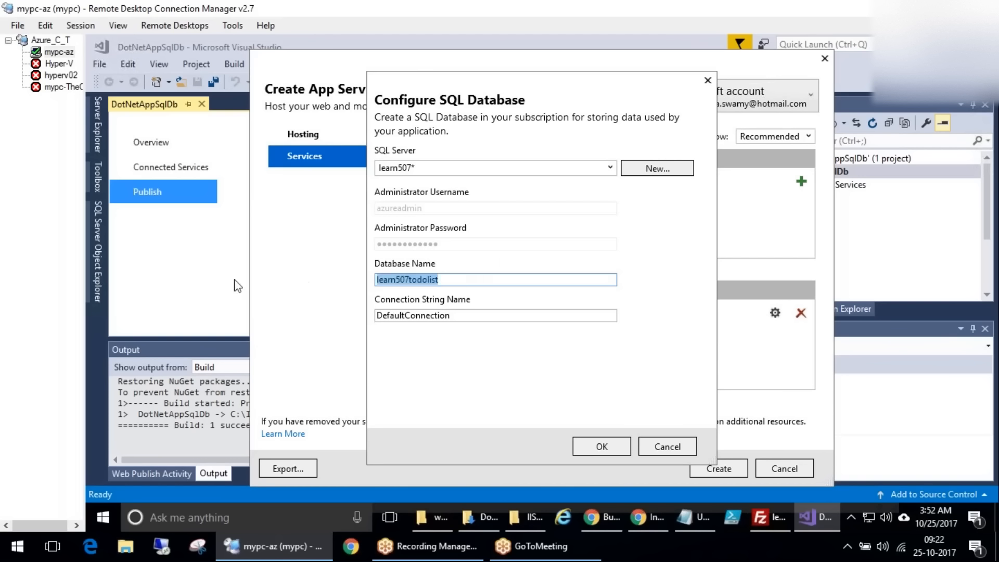
type("t")
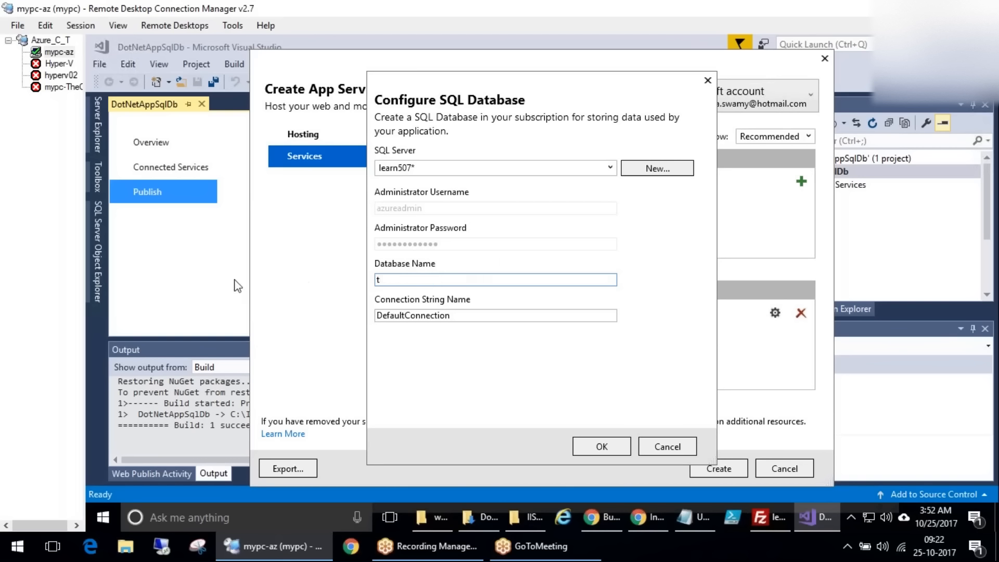
type("odolistapp")
key("ctrl+2")
left_click_drag(598, 426, 575, 421)
mouse_move(482, 295)
left_mouse_down()
mouse_move(391, 293)
mouse_move(384, 352)
mouse_move(470, 292)
left_mouse_up()
key("Escape")
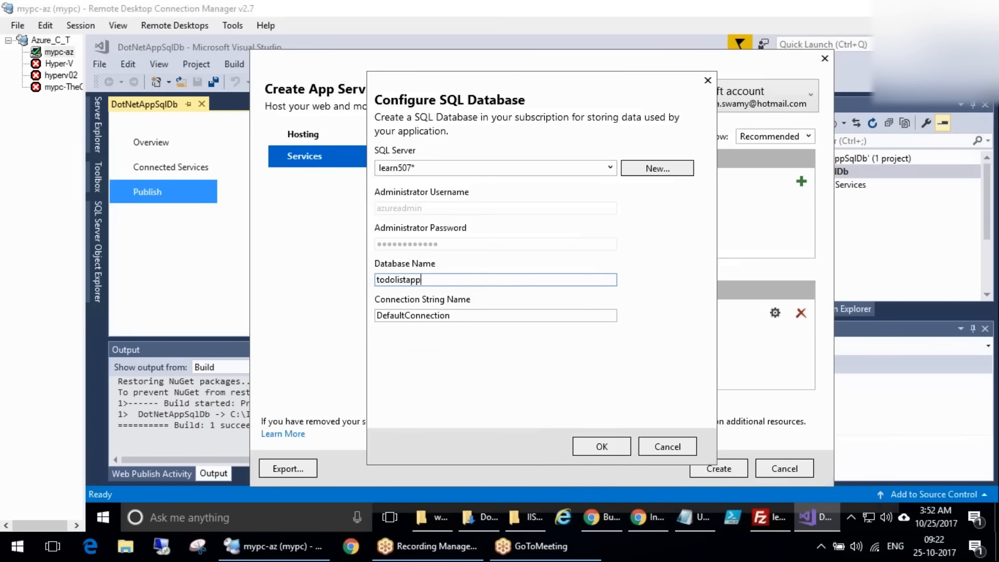
Switch to the Azure tutorial in the browser and read its SQL Server and SQL Database instructions, especially the connection string name requirement
left_click(596, 514)
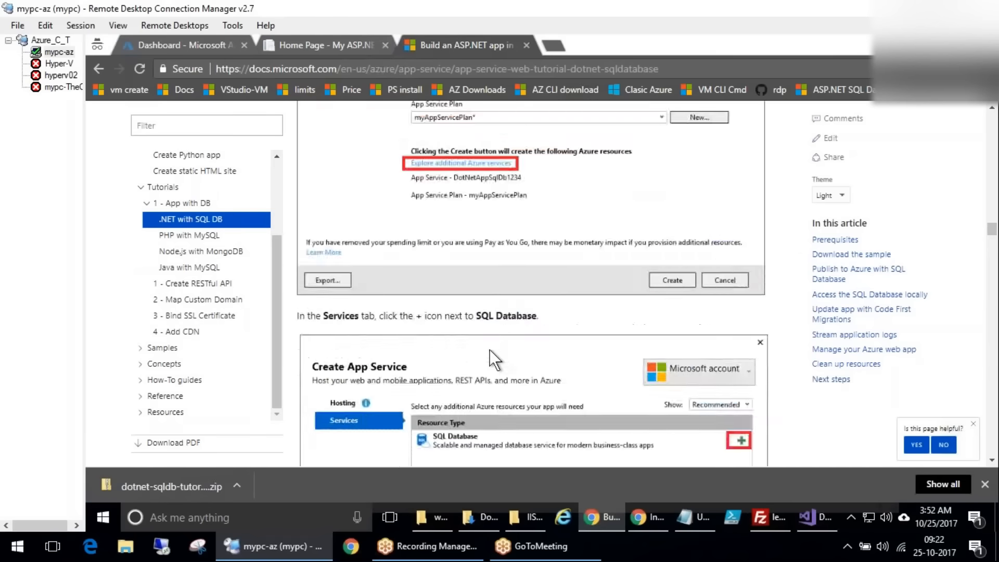
scroll(489, 349, "down", 10)
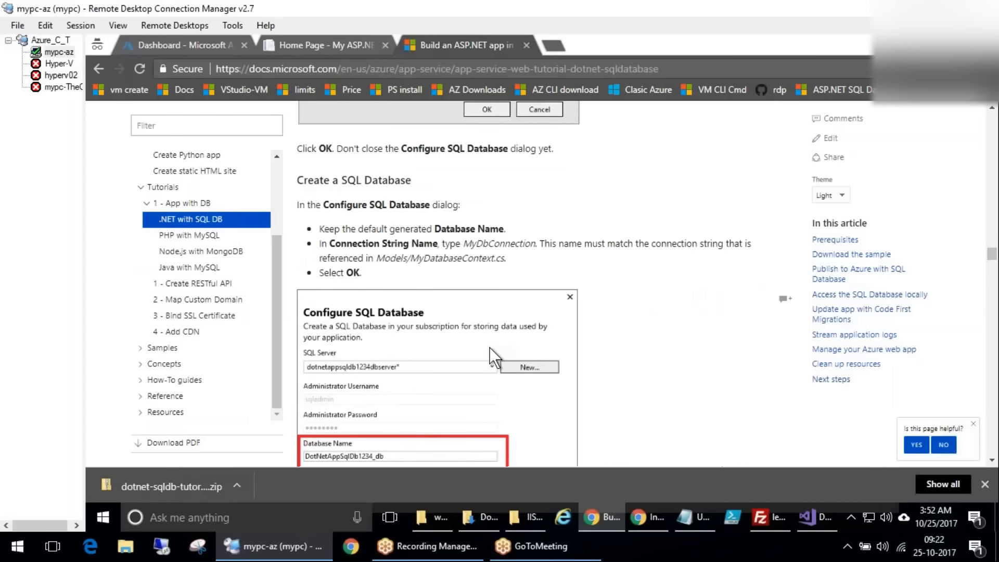
scroll(468, 348, "up", 7)
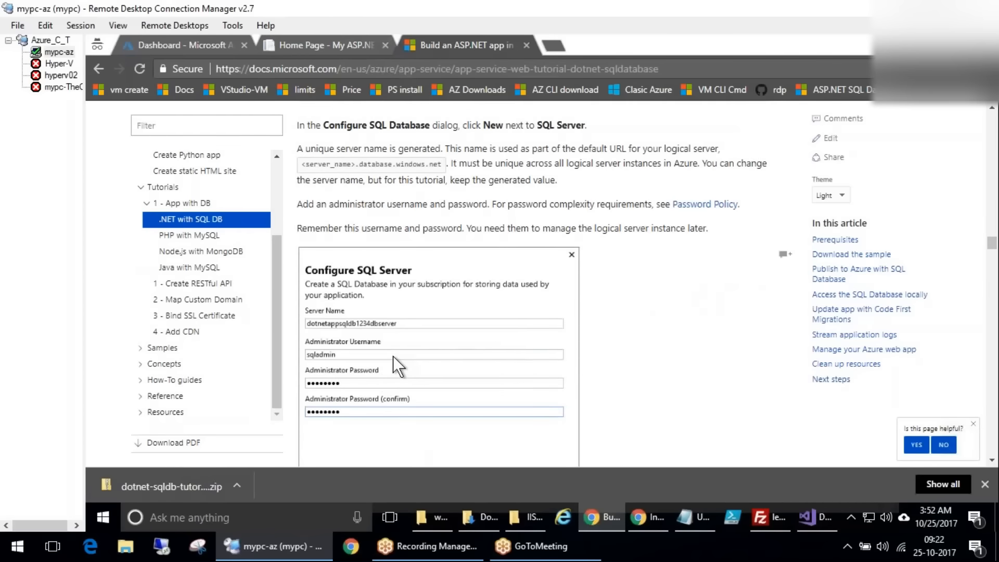
scroll(392, 356, "down", 1)
scroll(450, 336, "down", 5)
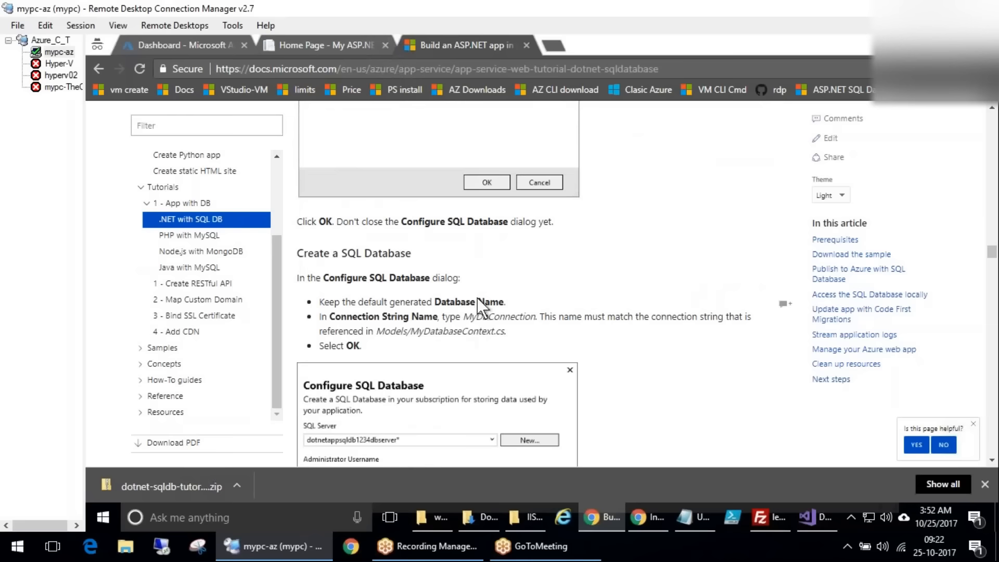
scroll(399, 350, "down", 4)
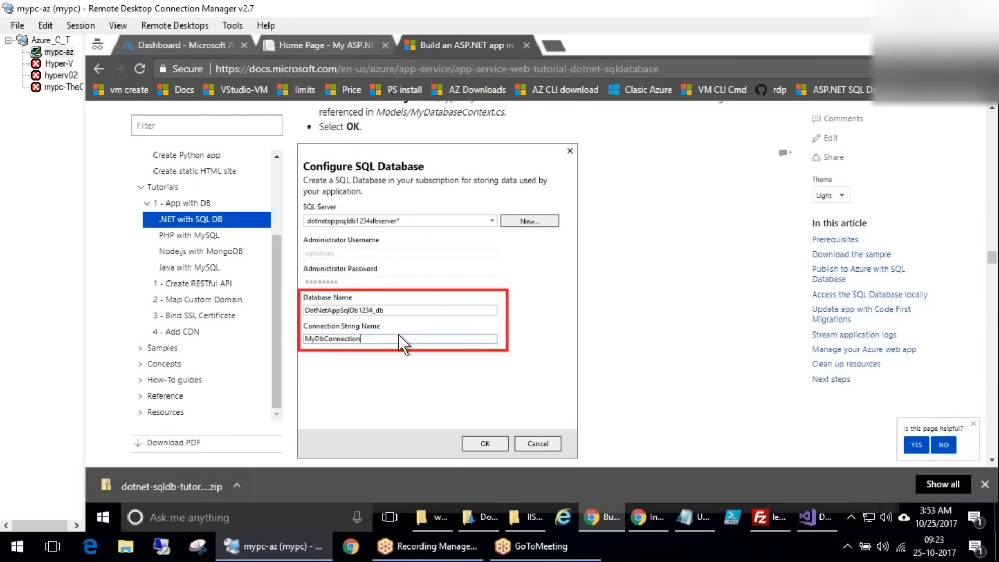
left_click_drag(411, 111, 457, 131)
left_click(593, 234)
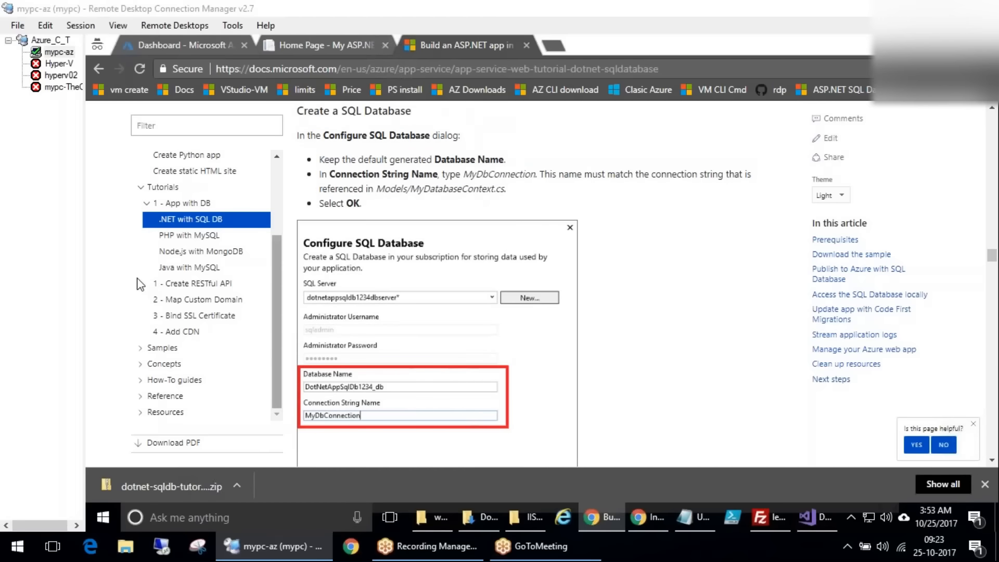
mouse_move(390, 411)
left_mouse_down()
mouse_move(295, 406)
mouse_move(352, 447)
left_mouse_up()
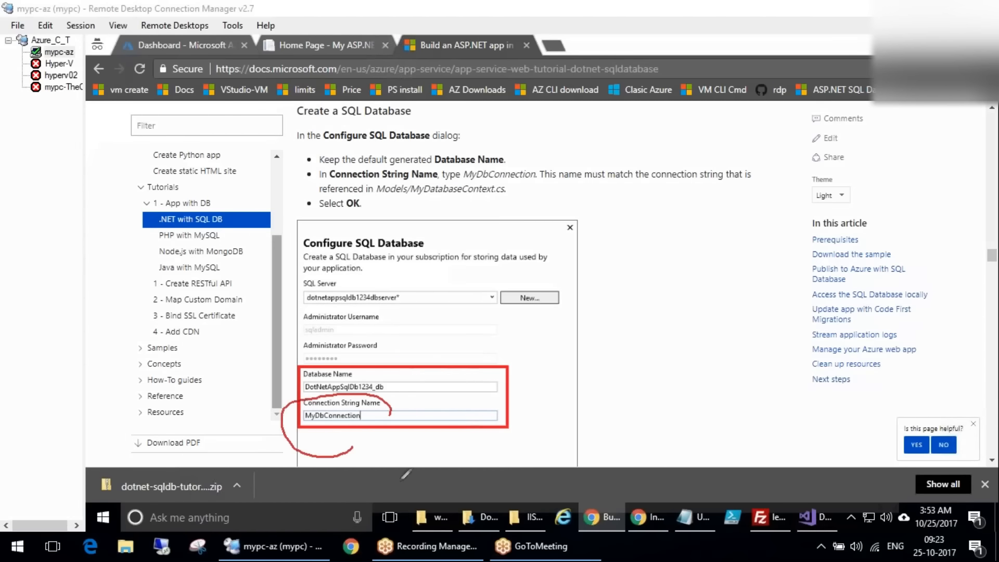
mouse_move(365, 199)
left_mouse_down()
mouse_move(485, 201)
mouse_move(523, 193)
mouse_move(563, 160)
left_mouse_up()
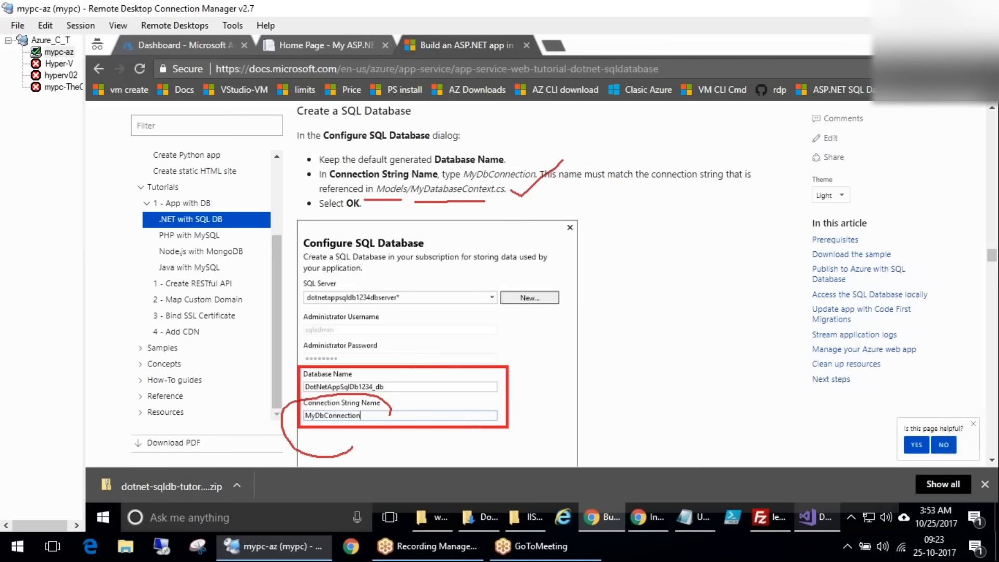
Copy the connection string name MyDbConnection from the tutorial's Create a SQL Database instructions in the browser
left_click(811, 516)
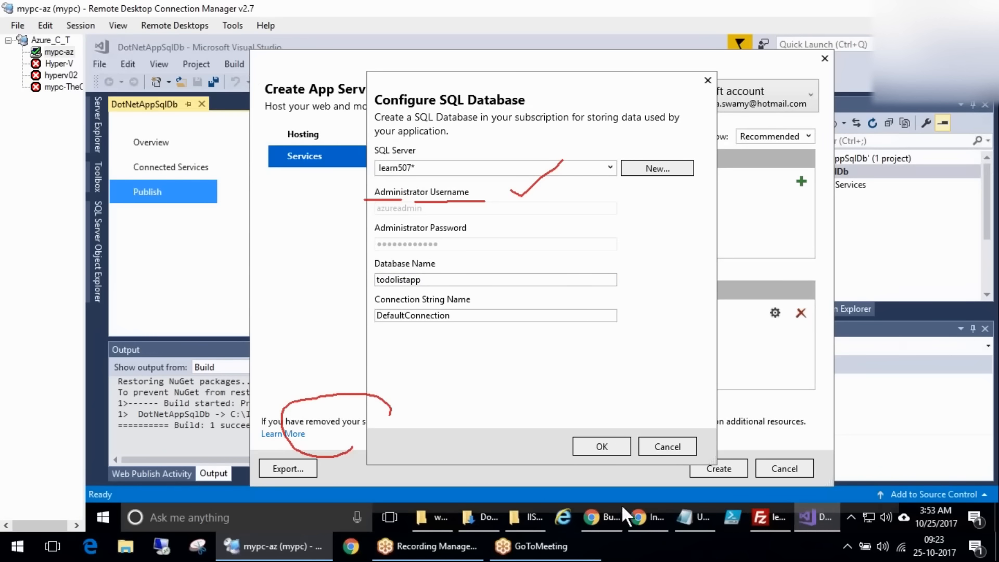
left_click(637, 516)
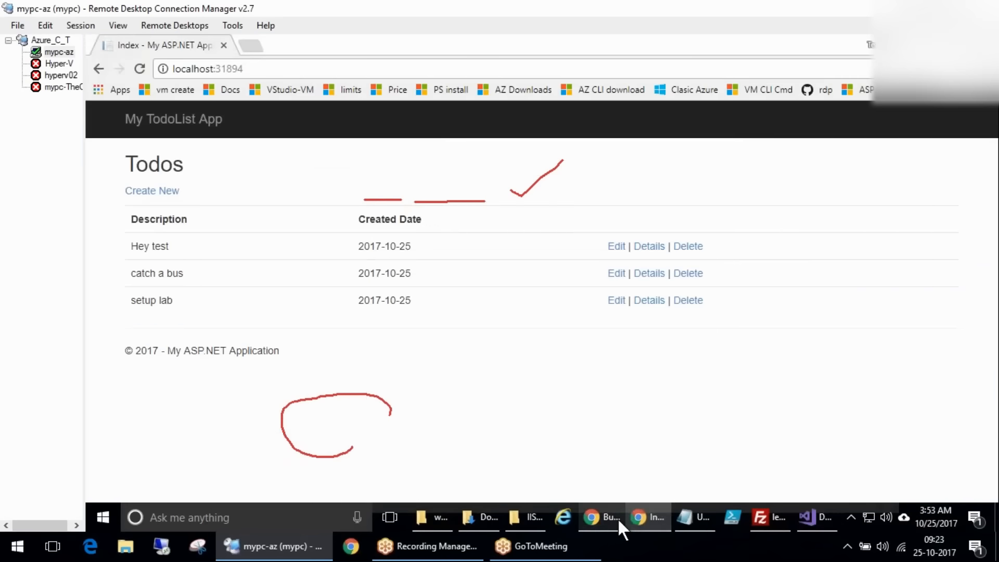
left_click(617, 517)
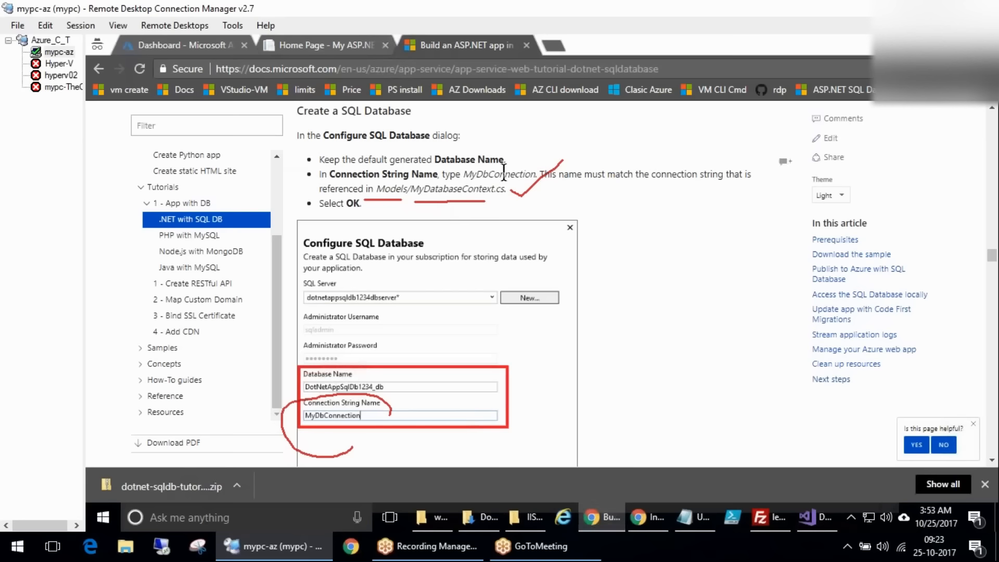
left_click_drag(465, 173, 534, 173)
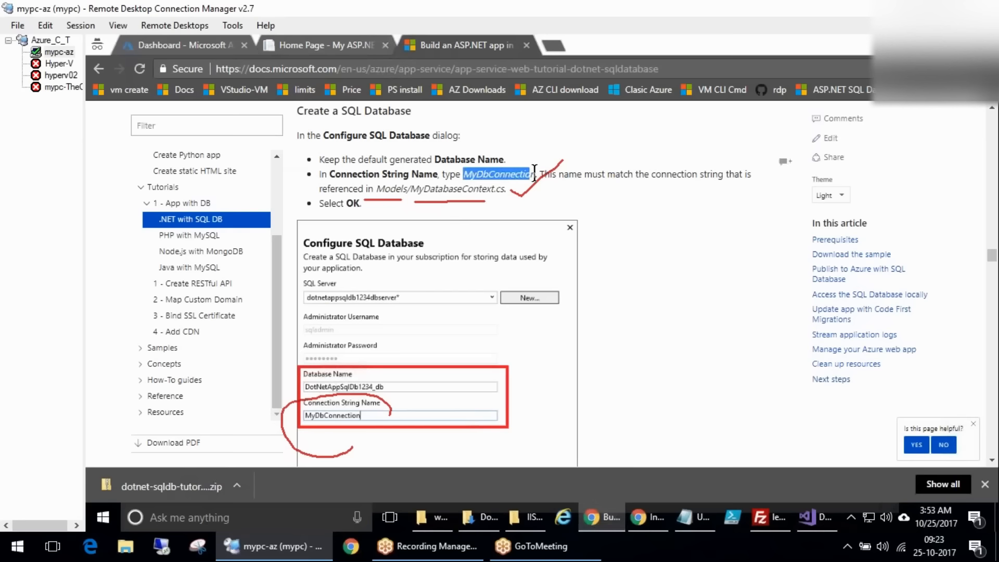
right_click(523, 176)
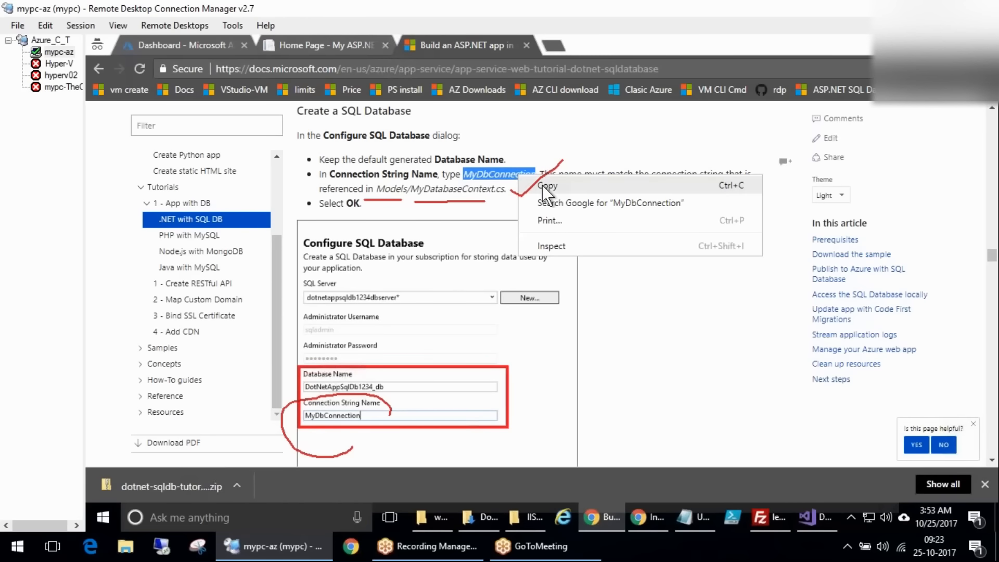
left_click(542, 185)
Switch to Visual Studio, replace the connection string name with MyDbConnection, and accept the SQL database configuration
left_click(816, 513)
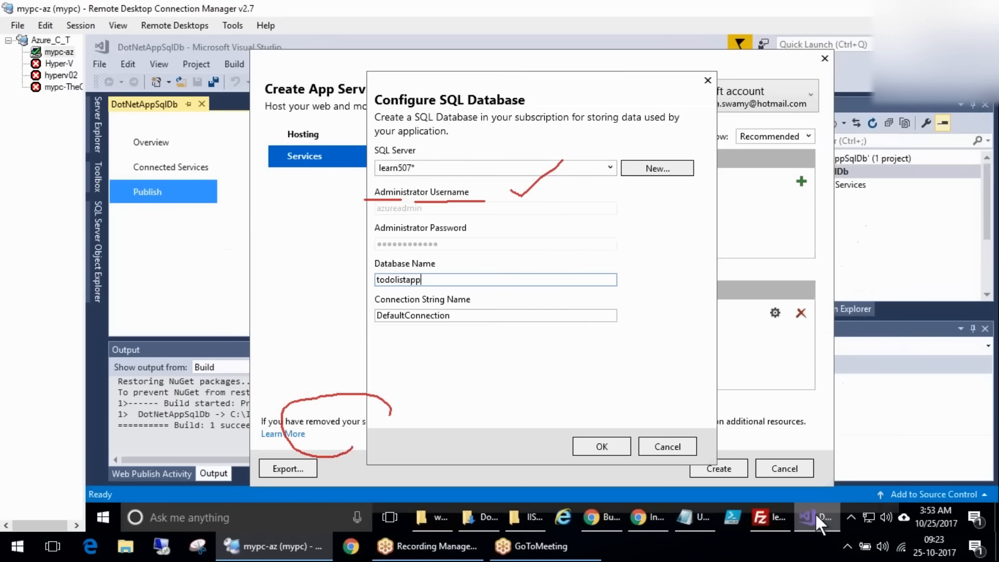
left_click_drag(450, 316, 283, 307)
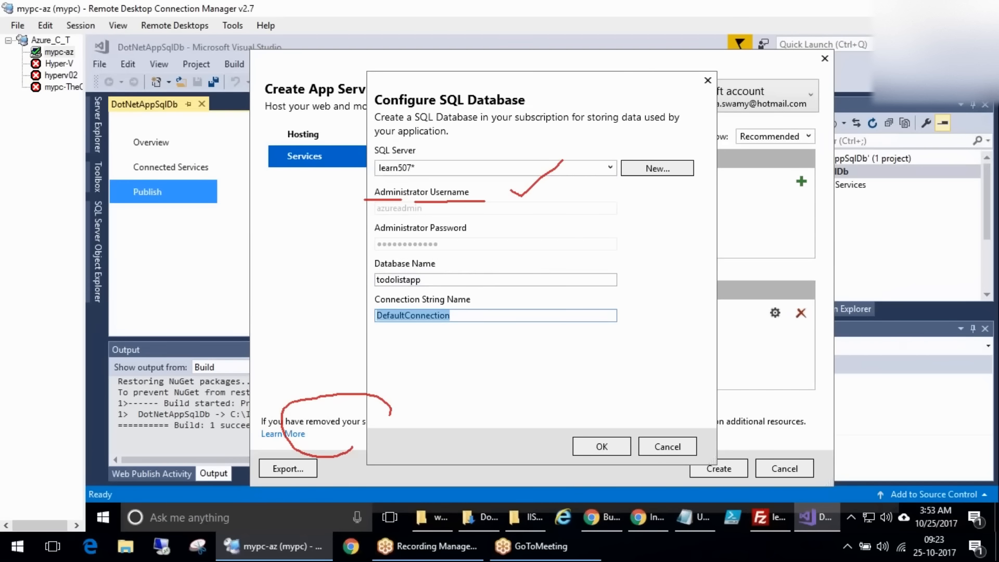
key("ctrl+v")
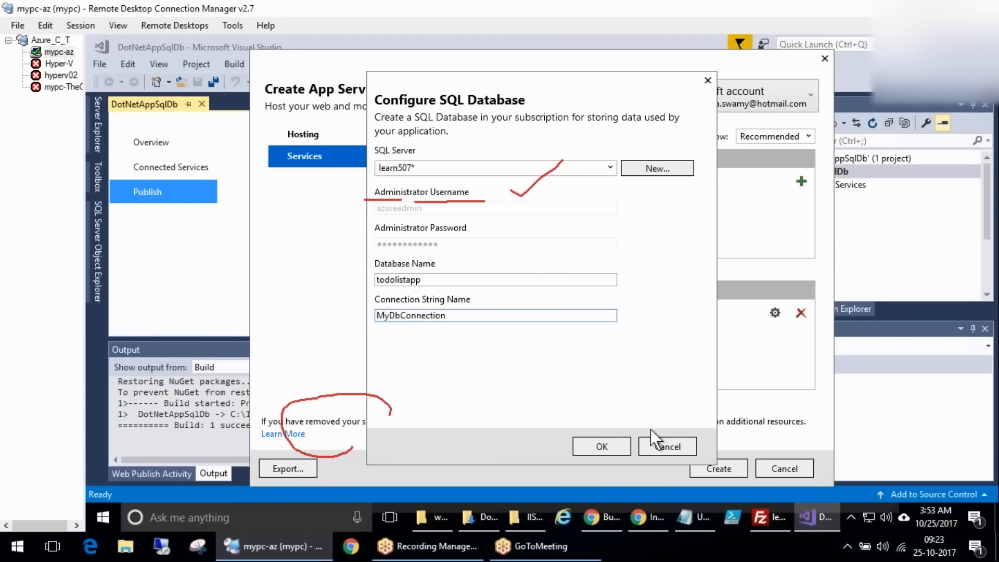
left_click(615, 450)
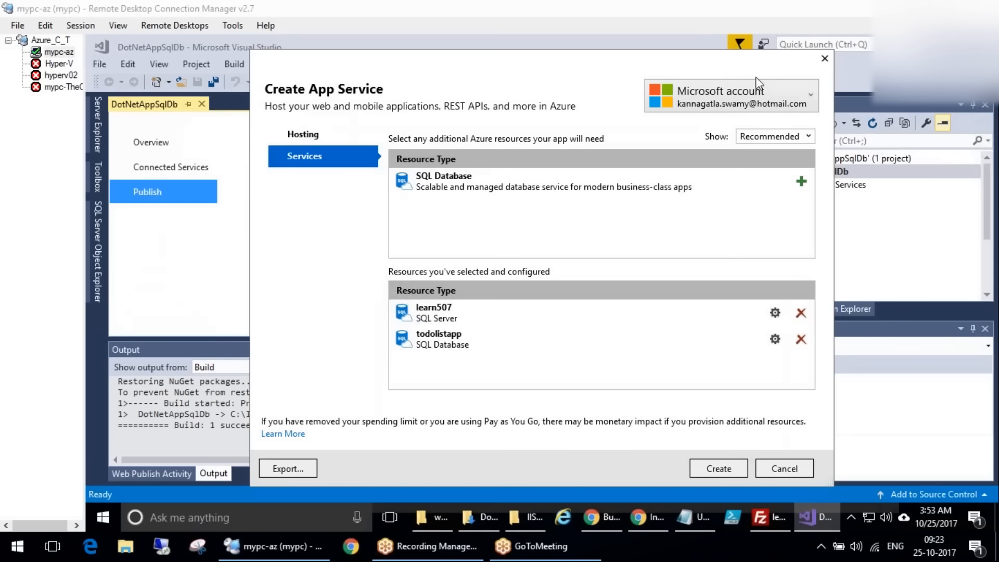
left_click_drag(528, 326, 545, 360)
left_click_drag(540, 303, 507, 305)
left_click_drag(489, 337, 521, 332)
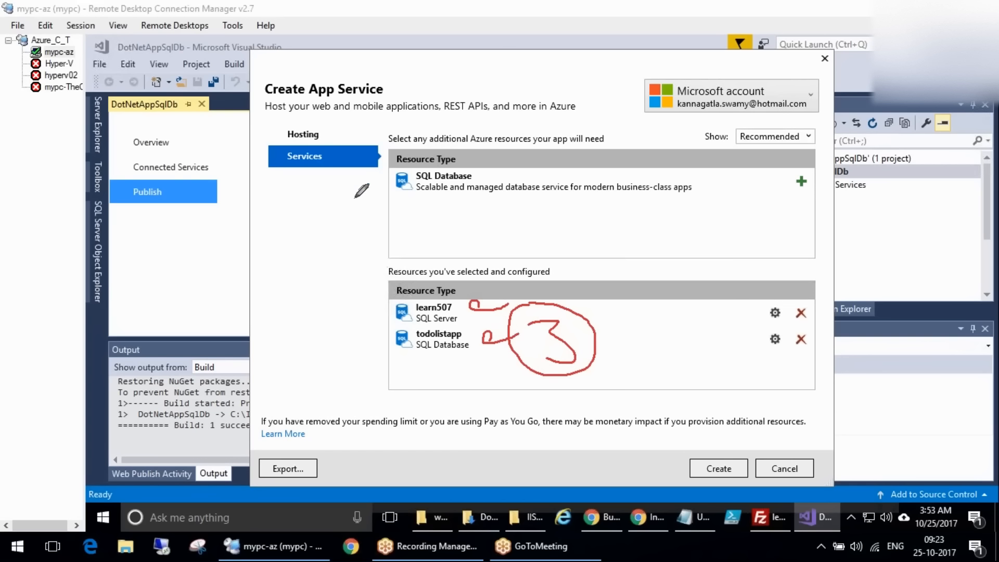
mouse_move(284, 257)
left_mouse_down()
mouse_move(274, 266)
mouse_move(317, 300)
mouse_move(350, 240)
mouse_move(451, 221)
left_mouse_up()
mouse_move(455, 179)
left_mouse_down()
mouse_move(368, 301)
mouse_move(452, 172)
left_mouse_up()
left_click_drag(255, 239, 301, 211)
mouse_move(364, 476)
left_mouse_down()
mouse_move(411, 480)
mouse_move(422, 349)
mouse_move(393, 385)
left_mouse_up()
left_click_drag(422, 349, 440, 379)
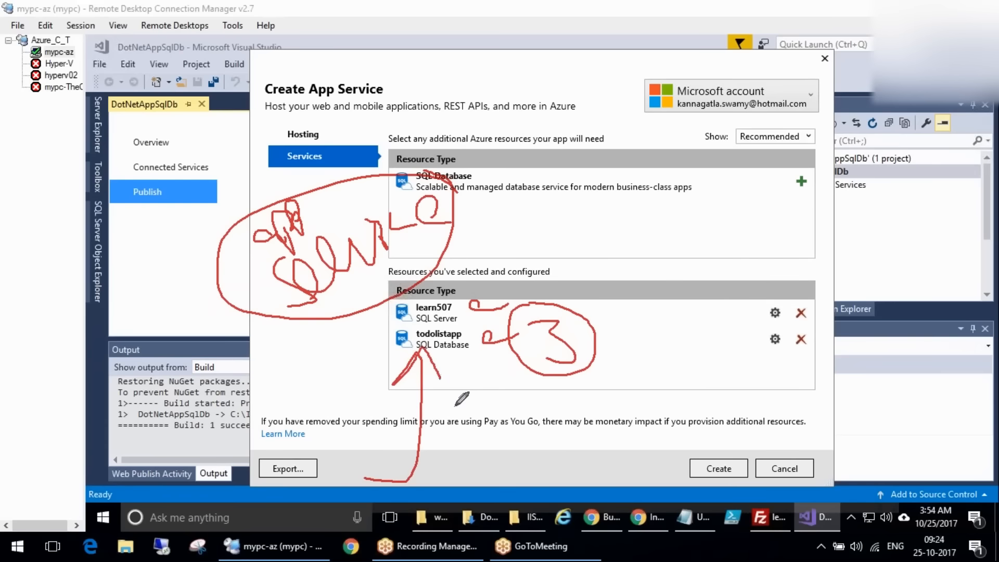
mouse_move(558, 363)
left_mouse_down()
mouse_move(598, 348)
mouse_move(658, 374)
left_mouse_up()
left_click_drag(621, 298, 676, 371)
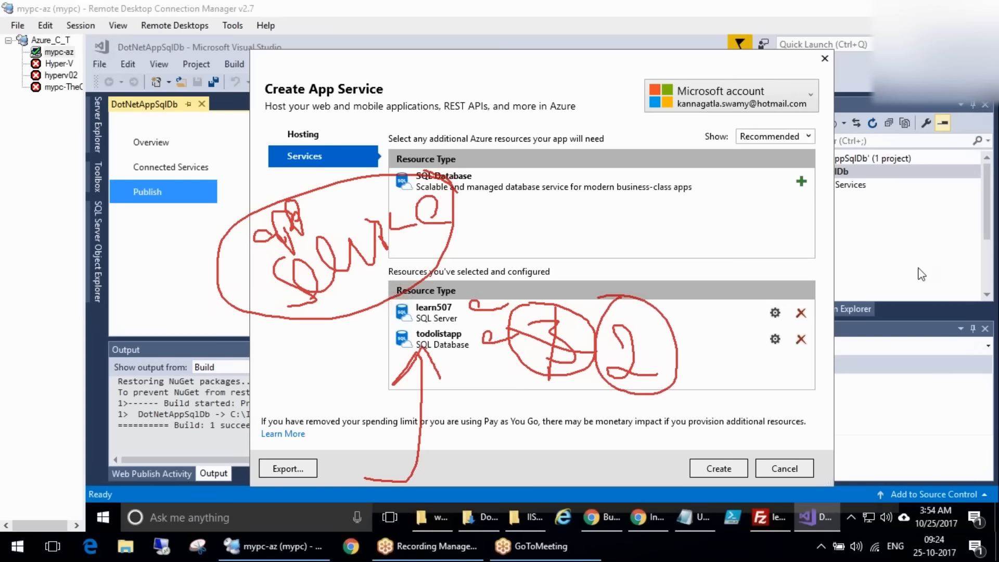
key("Escape")
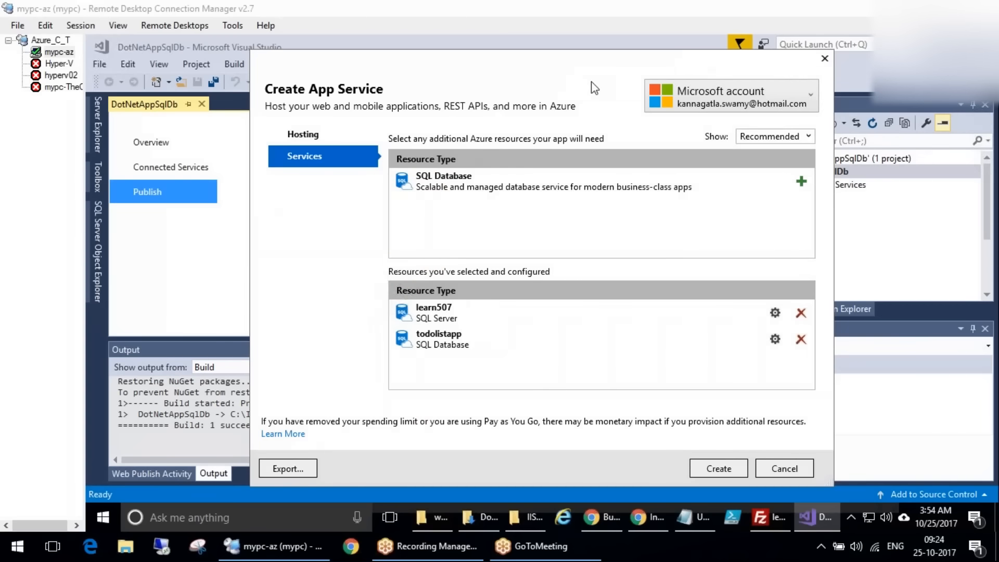
Switch to the Azure tutorial in the browser and review its Create App Service summary of selected and configured resources
left_click(605, 515)
scroll(641, 406, "down", 10)
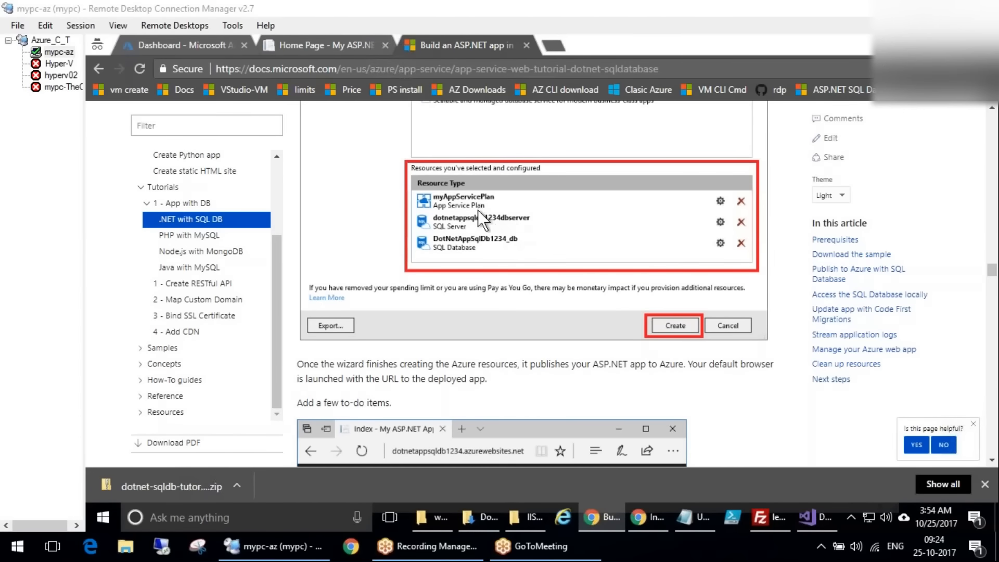
left_click(125, 251)
mouse_move(504, 204)
left_mouse_down()
mouse_move(525, 209)
mouse_move(606, 182)
left_mouse_up()
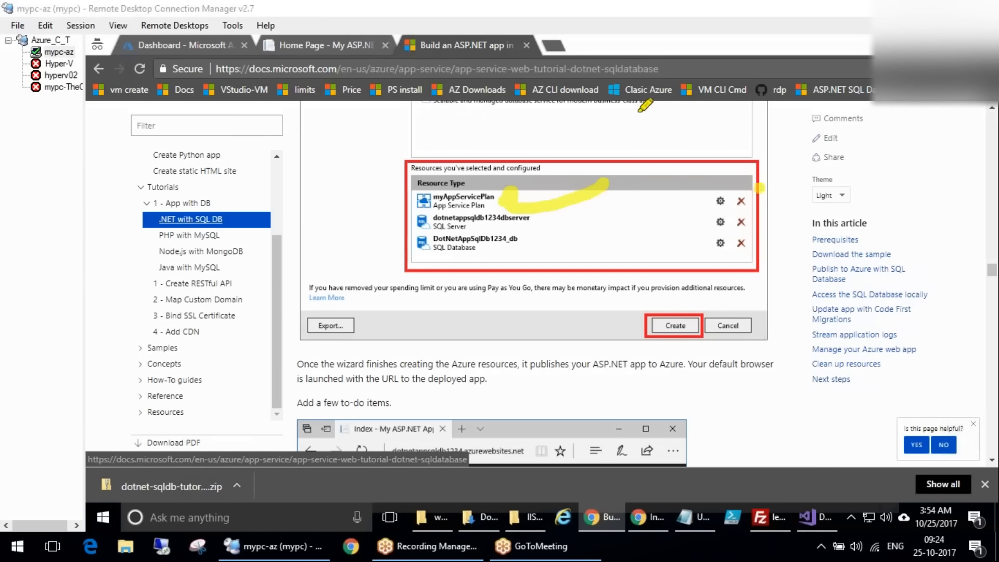
mouse_move(620, 104)
left_mouse_down()
mouse_move(621, 185)
mouse_move(635, 180)
left_mouse_up()
left_click_drag(657, 135, 626, 191)
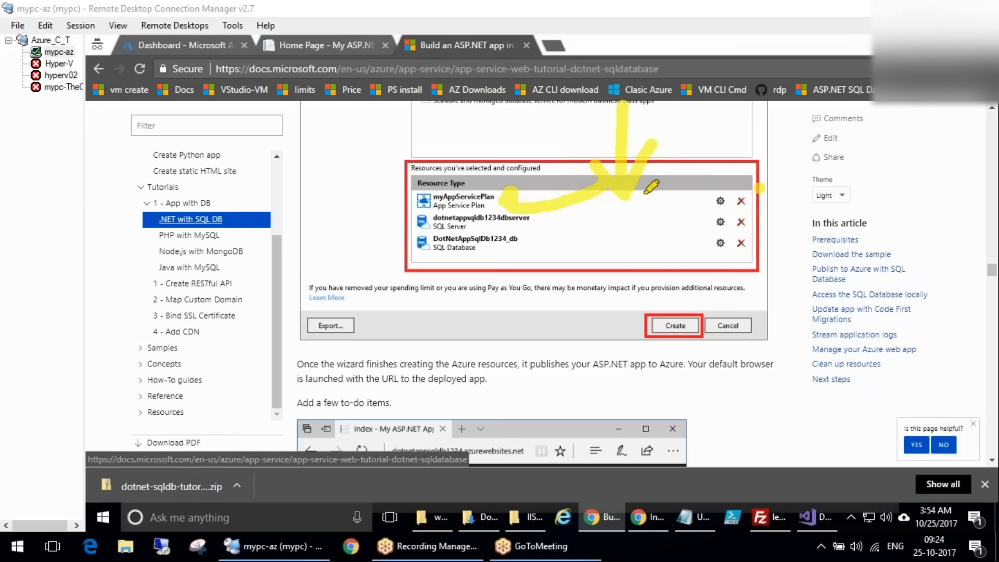
left_click_drag(679, 111, 674, 207)
left_click_drag(644, 188, 671, 213)
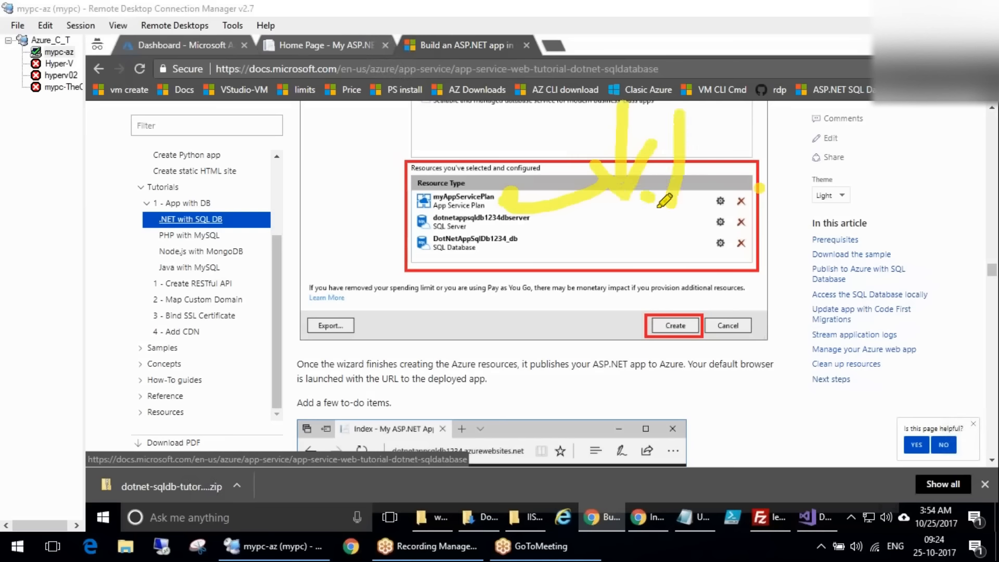
left_click(177, 254)
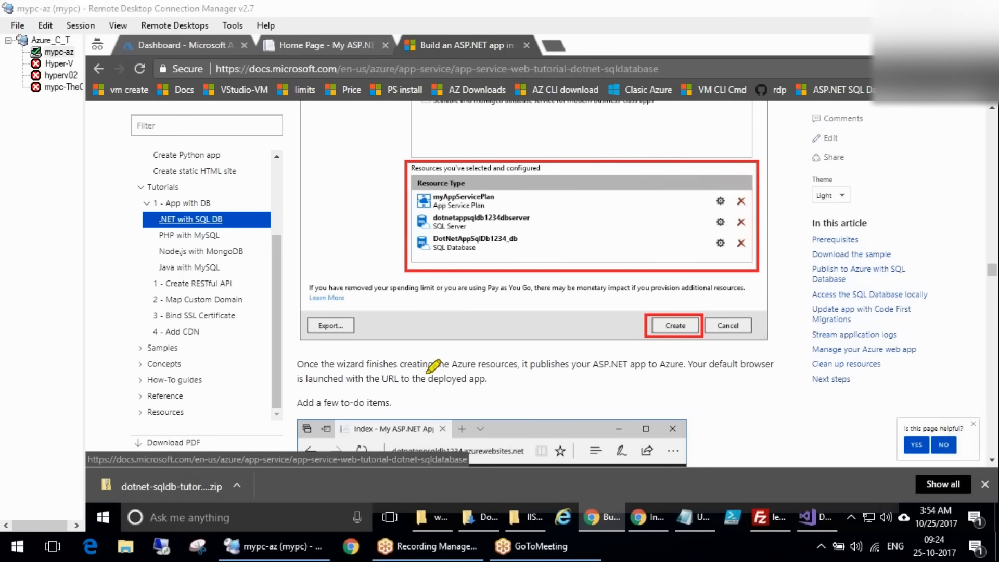
mouse_move(702, 304)
left_mouse_down()
mouse_move(713, 338)
mouse_move(700, 302)
left_mouse_up()
mouse_move(423, 395)
left_mouse_down()
mouse_move(401, 367)
mouse_move(489, 348)
mouse_move(507, 301)
mouse_move(529, 333)
mouse_move(746, 464)
left_mouse_up()
left_click_drag(694, 440, 733, 415)
left_click_drag(725, 489, 773, 479)
left_click_drag(768, 437, 779, 471)
left_click_drag(745, 428, 778, 410)
left_click_drag(768, 476, 800, 470)
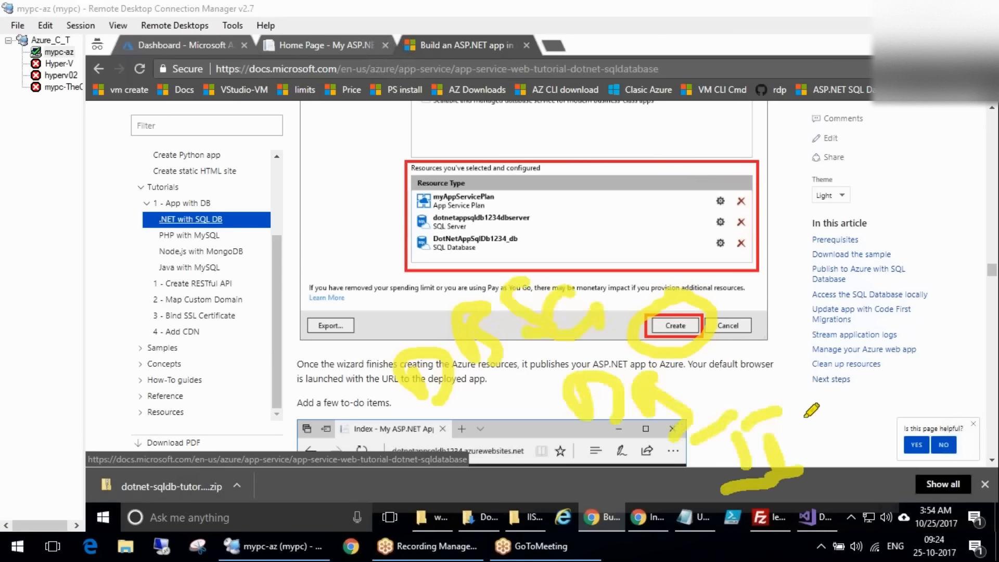
mouse_move(811, 404)
left_mouse_down()
mouse_move(808, 435)
mouse_move(832, 445)
mouse_move(866, 431)
mouse_move(874, 341)
mouse_move(667, 398)
left_mouse_up()
left_click_drag(679, 363, 724, 402)
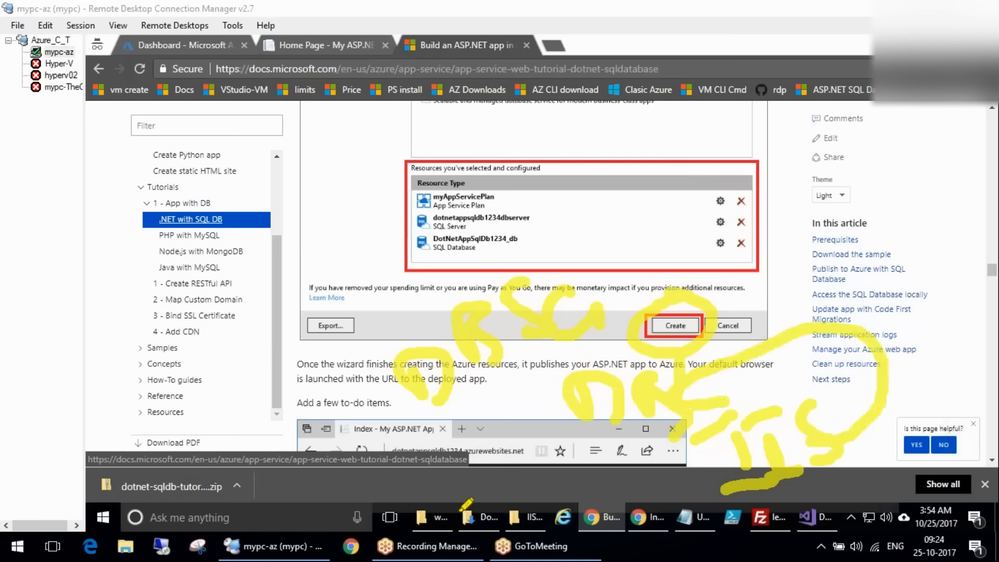
Read the tutorial's section on publishing the app to Azure and adding to-do items in the deployed site
left_click(992, 108)
scroll(489, 232, "up", 5)
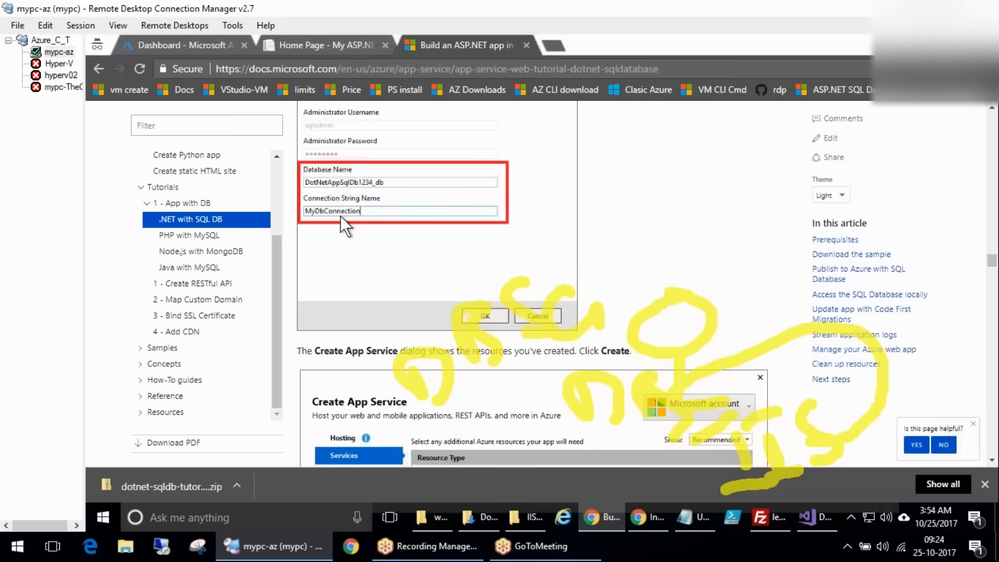
scroll(435, 329, "down", 10)
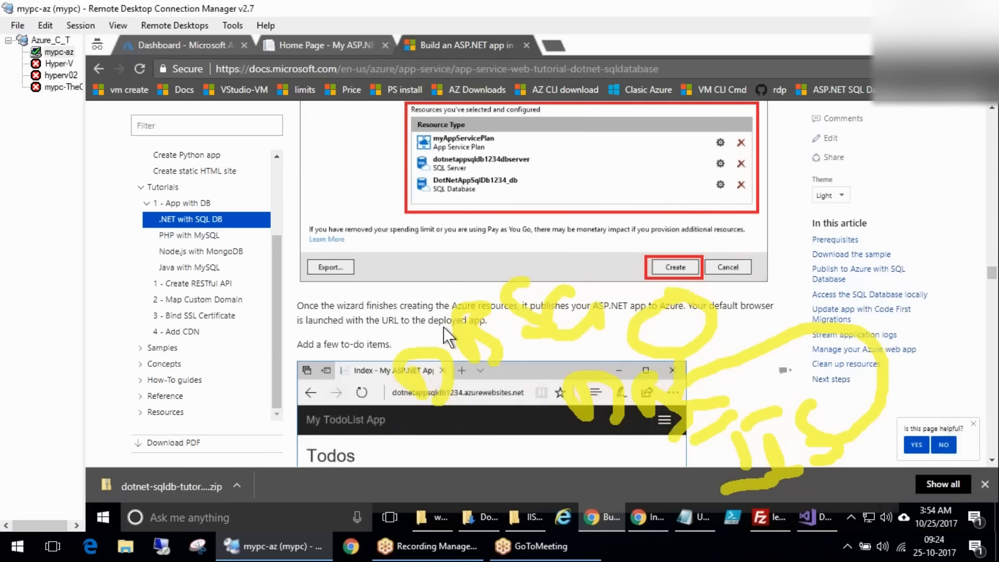
scroll(443, 326, "up", 1)
scroll(314, 123, "down", 4)
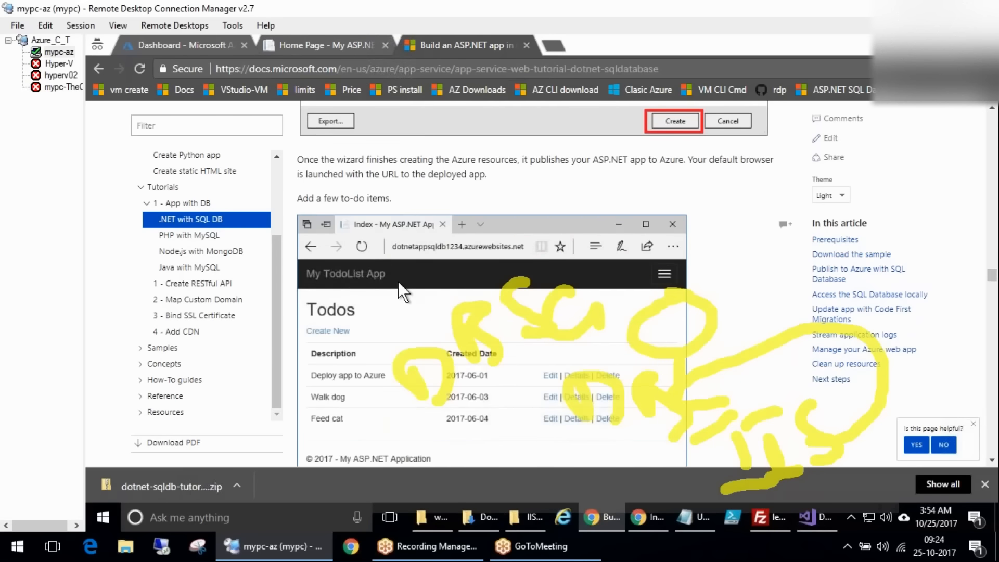
scroll(385, 249, "down", 1)
left_click(182, 252)
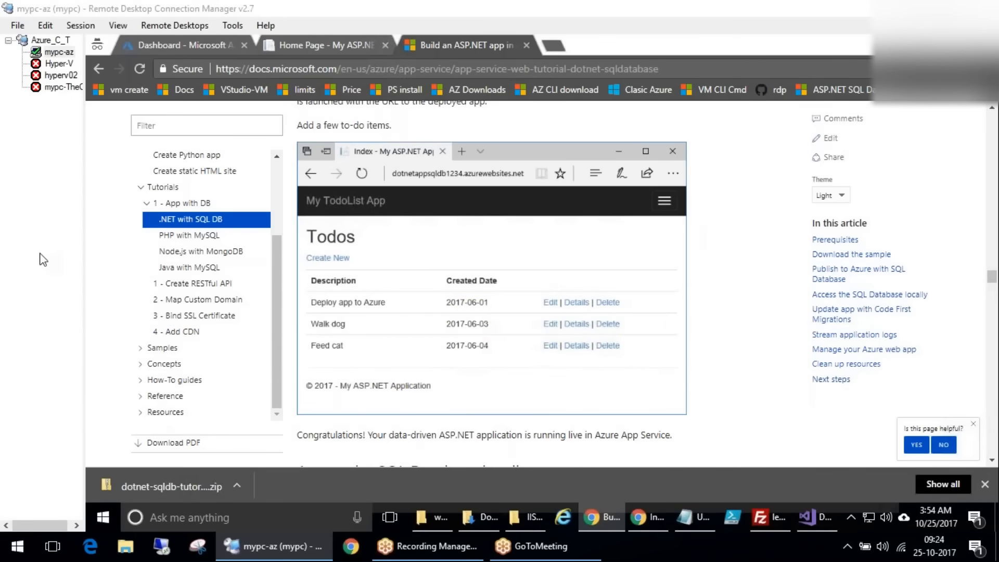
Switch to the Azure portal in the browser and open the list of SQL databases to check for existing ones
left_click(808, 516)
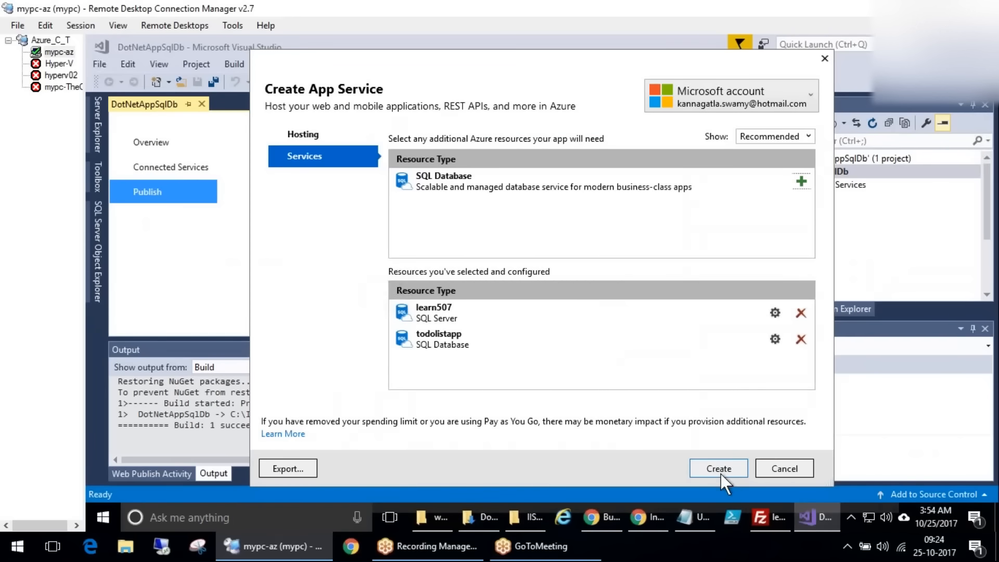
left_click(614, 517)
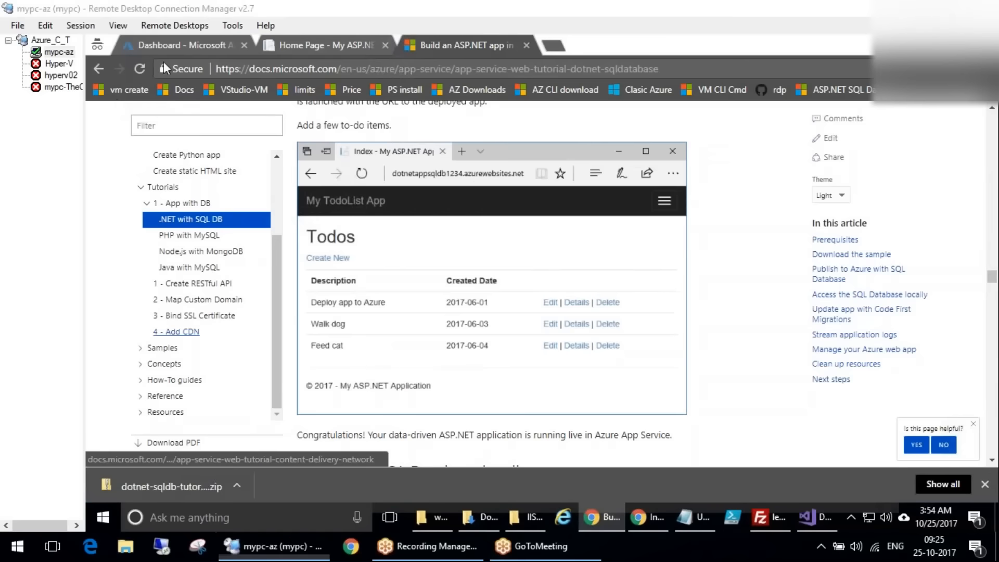
left_click(145, 44)
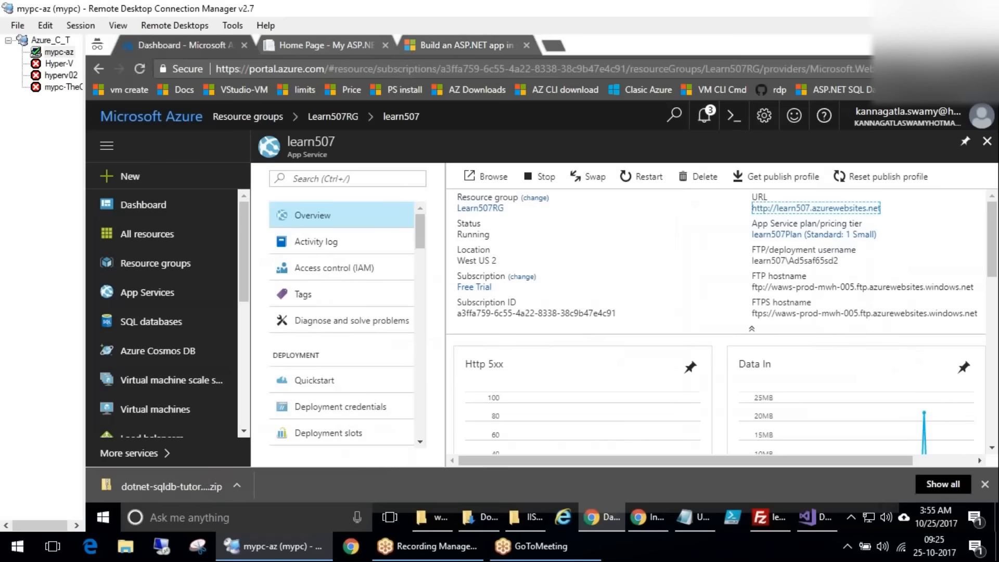
left_click(716, 279)
left_click_drag(271, 197, 294, 239)
mouse_move(253, 181)
left_mouse_down()
mouse_move(301, 183)
mouse_move(292, 208)
left_mouse_up()
mouse_move(341, 204)
left_mouse_down()
mouse_move(388, 178)
mouse_move(387, 215)
left_mouse_up()
left_click_drag(293, 273, 364, 240)
left_click_drag(353, 228, 466, 193)
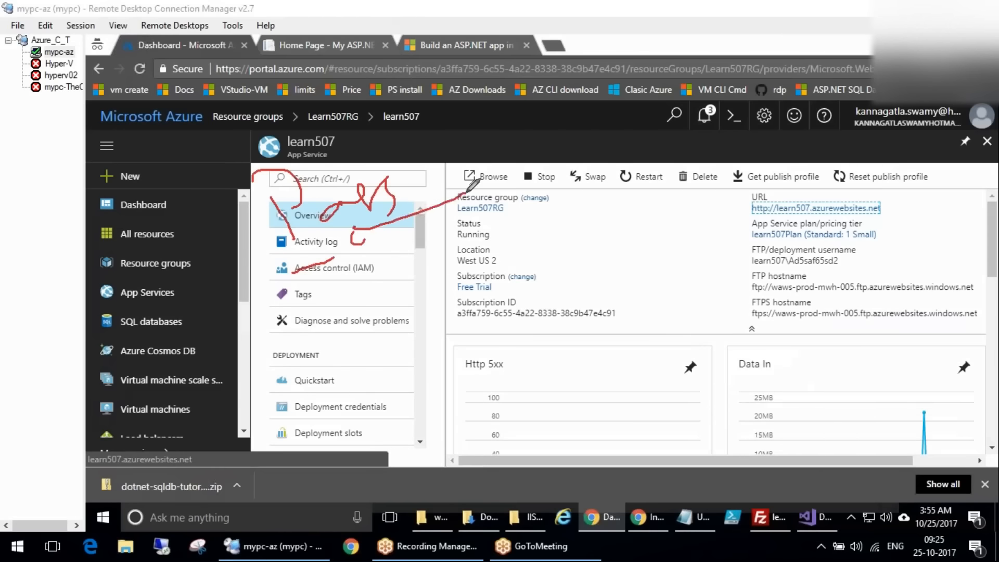
left_click(810, 293)
mouse_move(172, 315)
left_mouse_down()
mouse_move(67, 330)
mouse_move(195, 314)
left_mouse_up()
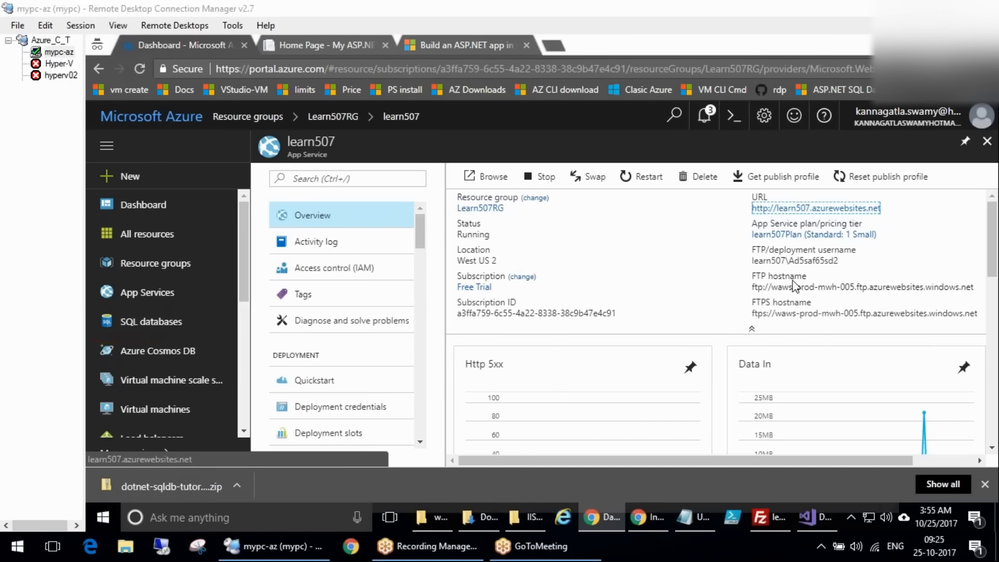
left_click(149, 324)
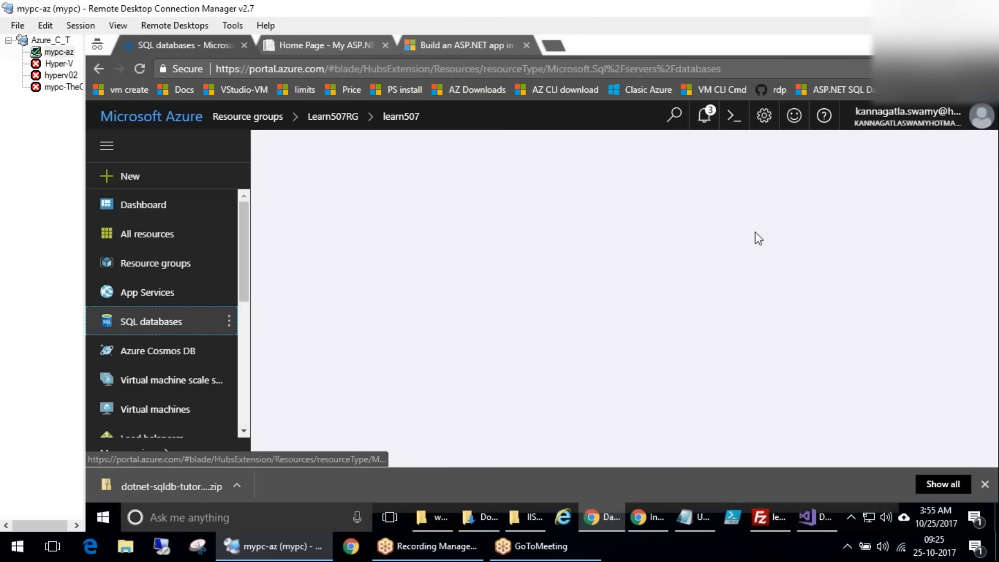
left_click_drag(239, 124, 252, 258)
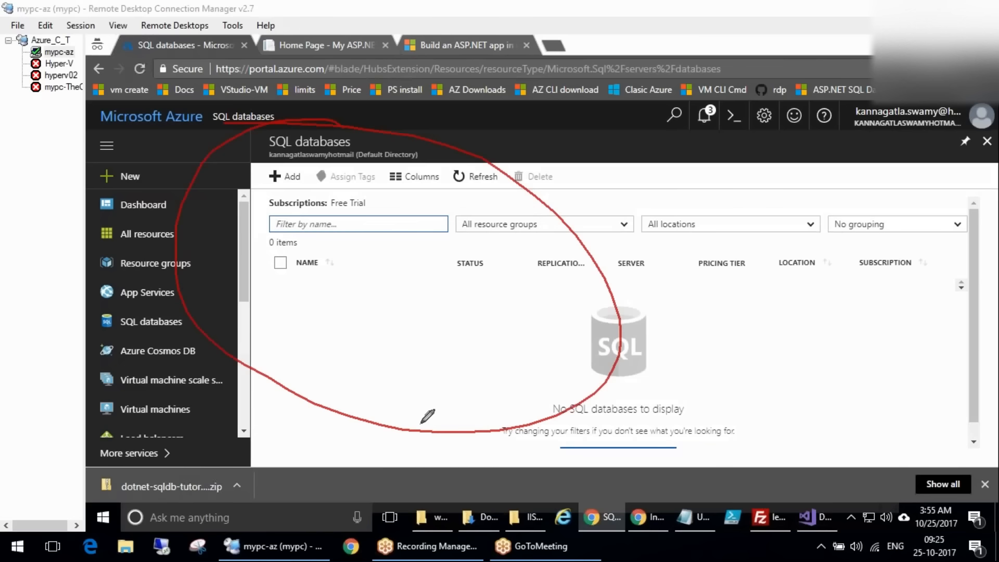
left_click_drag(819, 483, 804, 486)
mouse_move(310, 293)
left_mouse_down()
mouse_move(293, 329)
mouse_move(277, 331)
left_mouse_up()
mouse_move(312, 319)
left_mouse_down()
mouse_move(298, 316)
mouse_move(375, 299)
left_mouse_up()
mouse_move(319, 255)
left_mouse_down()
mouse_move(294, 288)
mouse_move(345, 286)
left_mouse_up()
left_click_drag(354, 246, 411, 271)
mouse_move(588, 307)
left_mouse_down()
mouse_move(586, 332)
mouse_move(619, 333)
mouse_move(635, 291)
mouse_move(611, 289)
left_mouse_up()
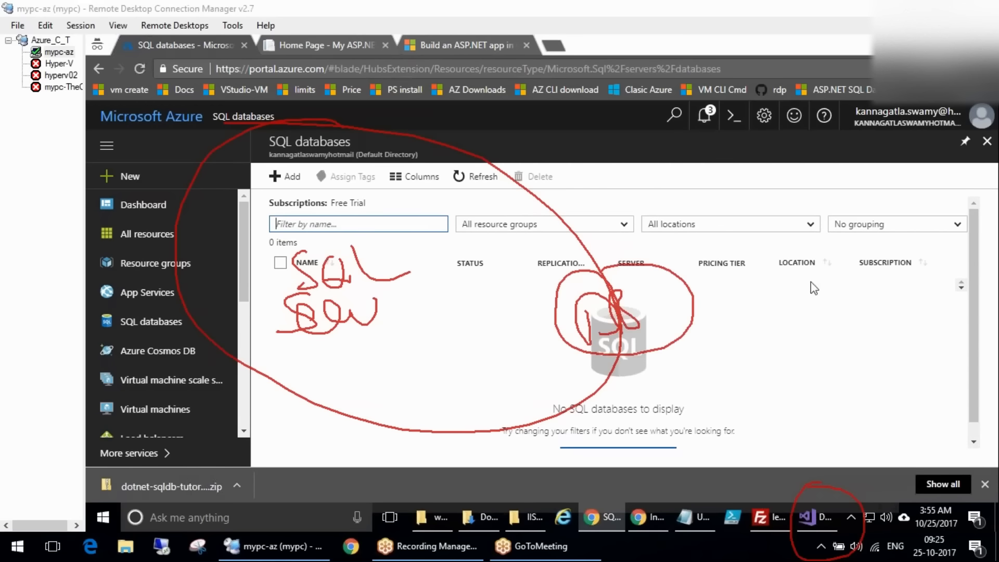
key("Escape")
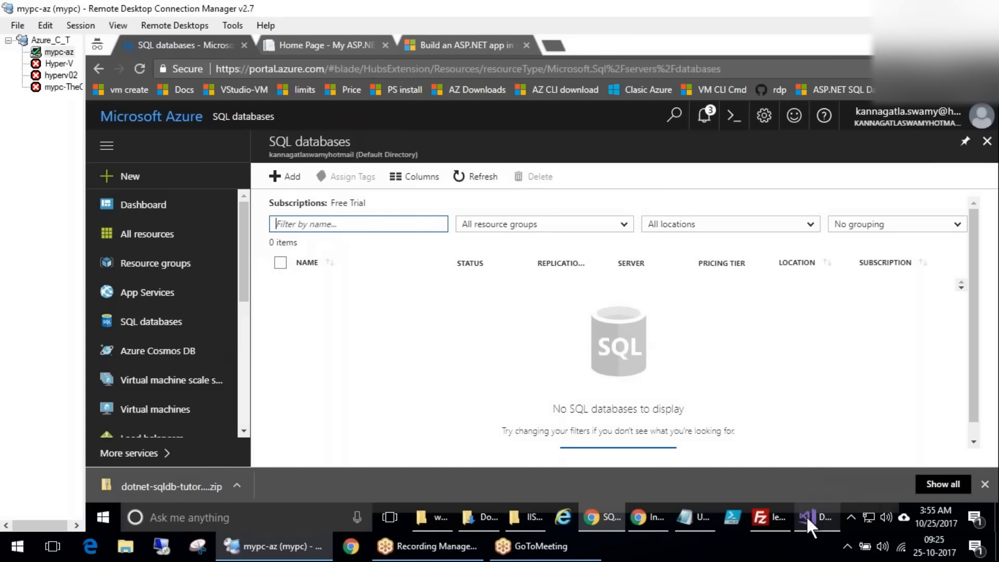
Switch to Visual Studio and create the App Service with the learn507 SQL server and todolistapp database
left_click(806, 515)
left_click(722, 470)
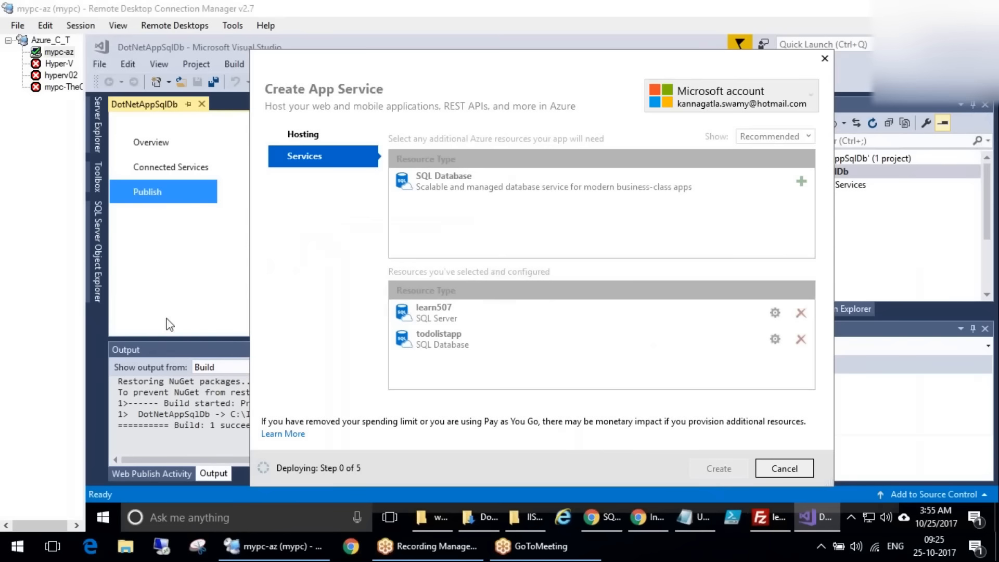
left_click_drag(469, 308, 523, 292)
left_click_drag(411, 345, 501, 342)
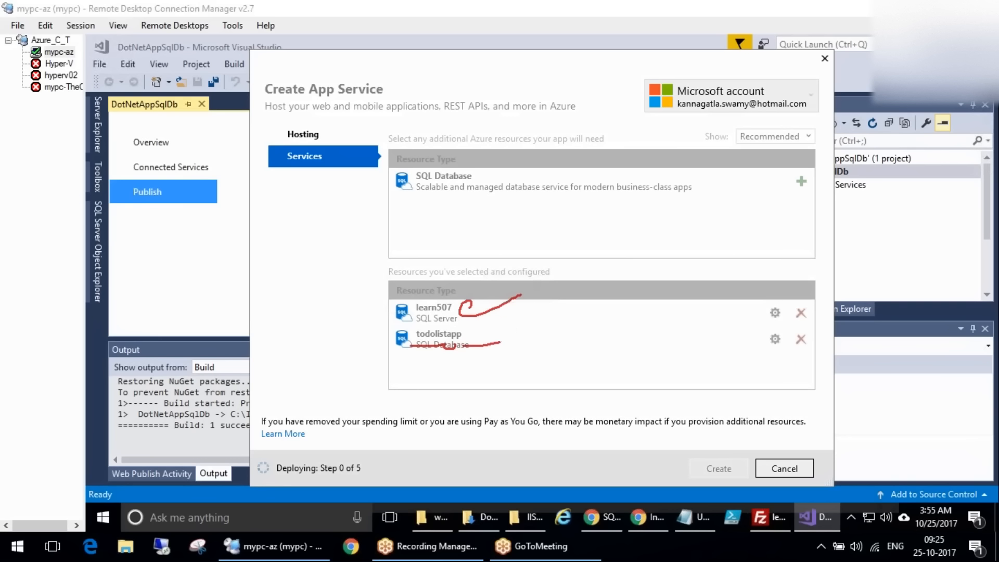
Switch to the Azure portal in the browser and refresh the list of SQL databases
key("Escape")
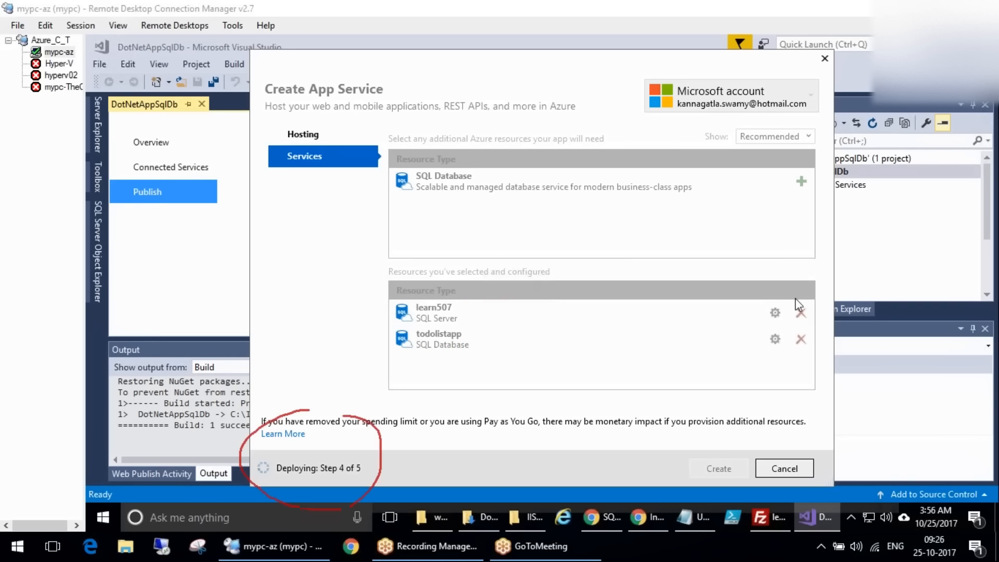
left_click_drag(378, 469, 437, 460)
left_click(609, 518)
left_click(489, 183)
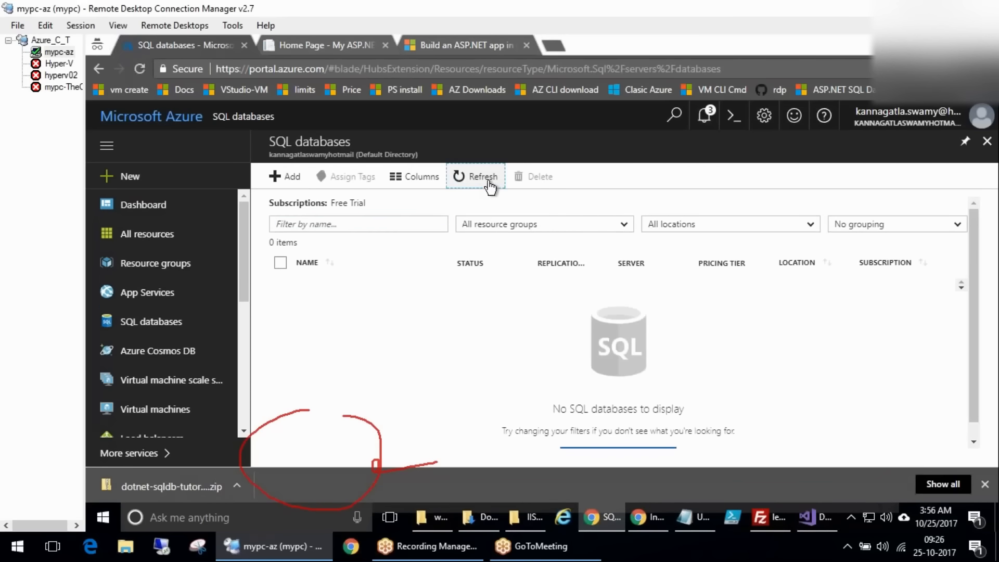
left_click(489, 183)
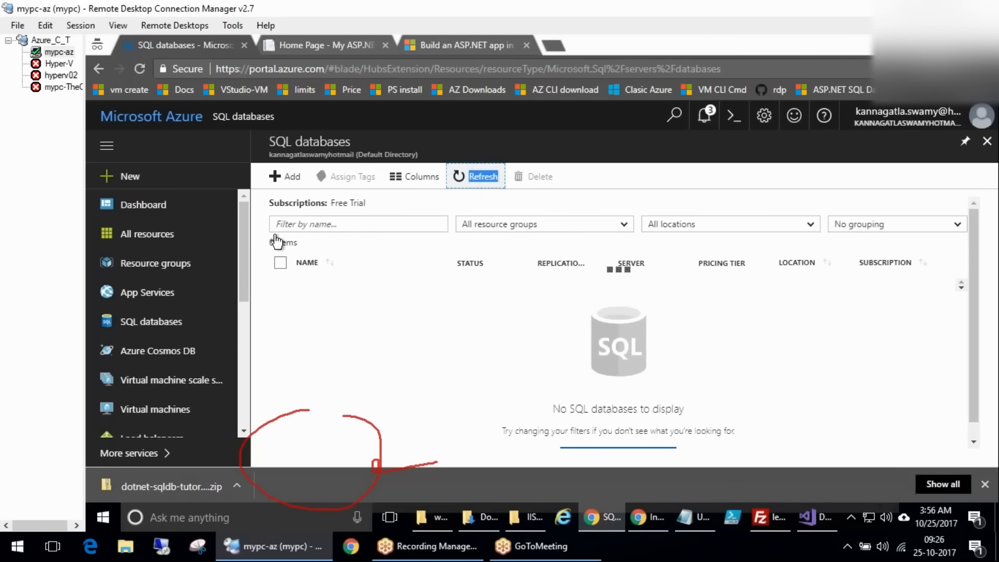
Open the Learn507RG resource group in the portal and review the resources deployed in it
left_click(156, 263)
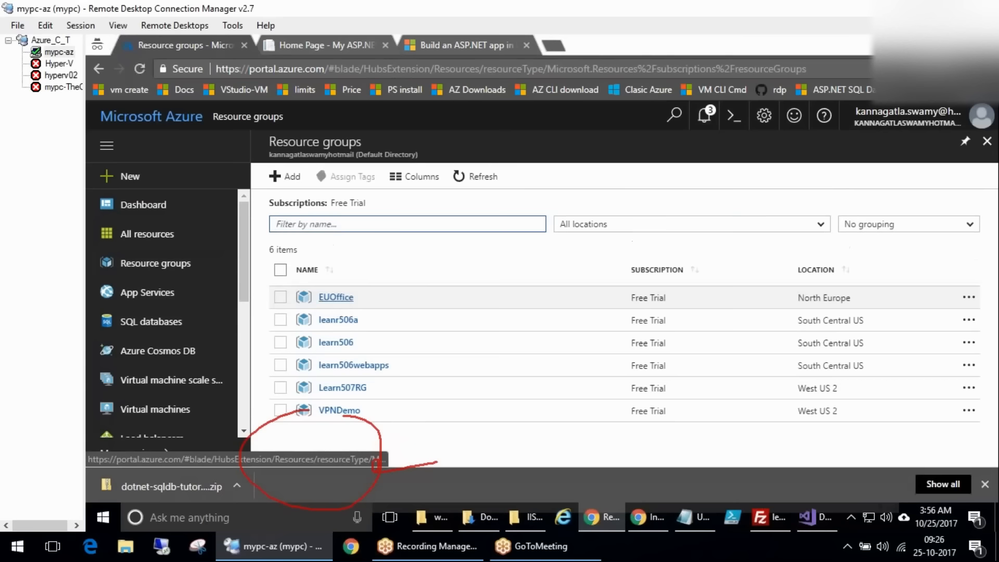
left_click(345, 389)
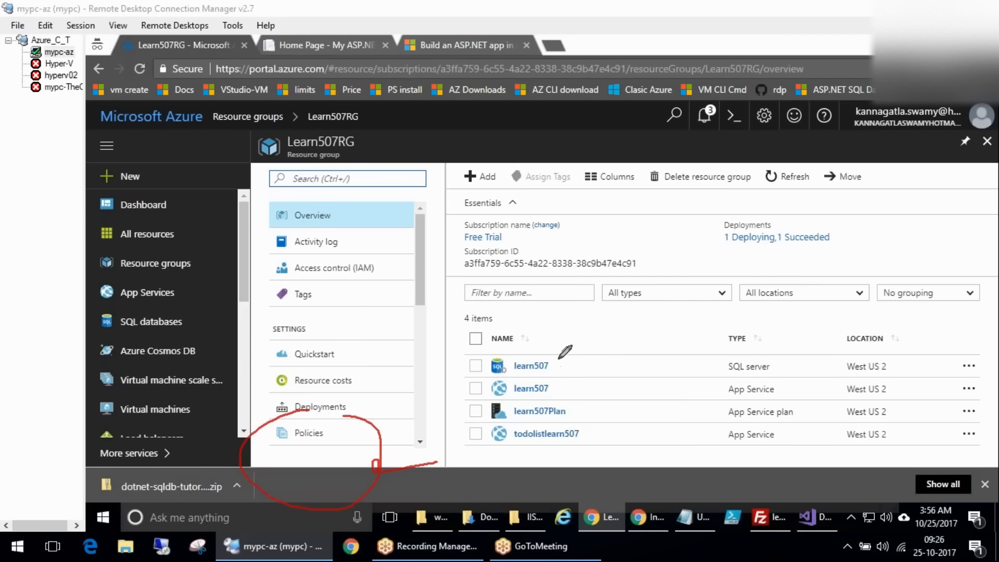
left_click_drag(588, 426, 650, 401)
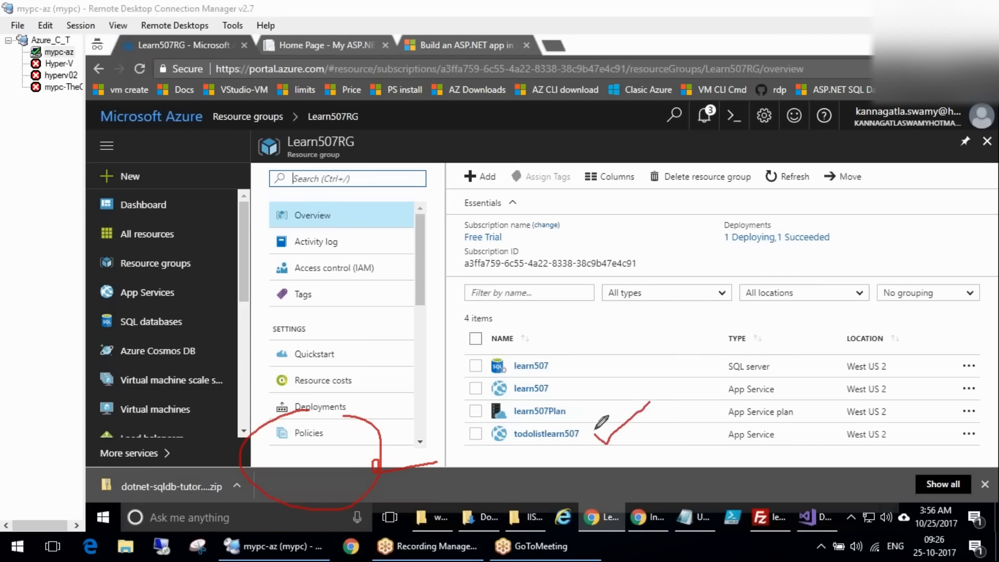
left_click_drag(580, 425, 600, 451)
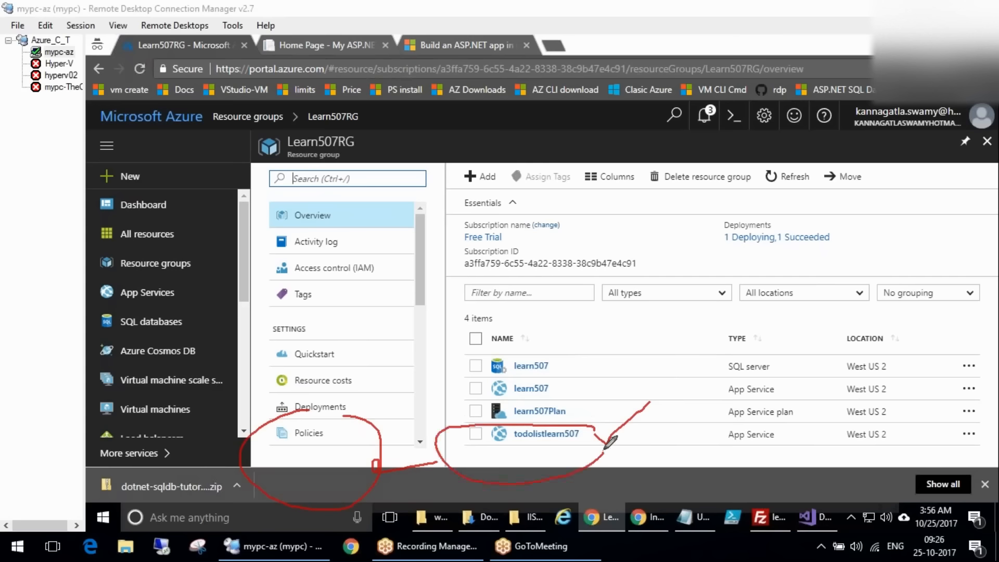
left_click(884, 280)
Open the todolistlearn507 App Service overview and visit its site URL to view the default page
left_click(546, 433)
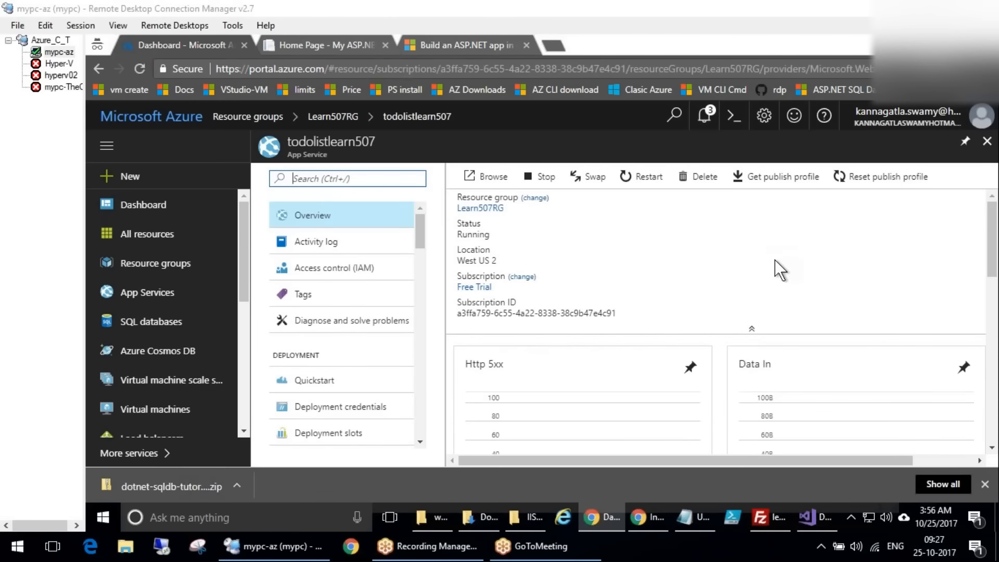
mouse_move(725, 202)
left_mouse_down()
mouse_move(996, 298)
mouse_move(811, 196)
left_mouse_up()
left_click(160, 314)
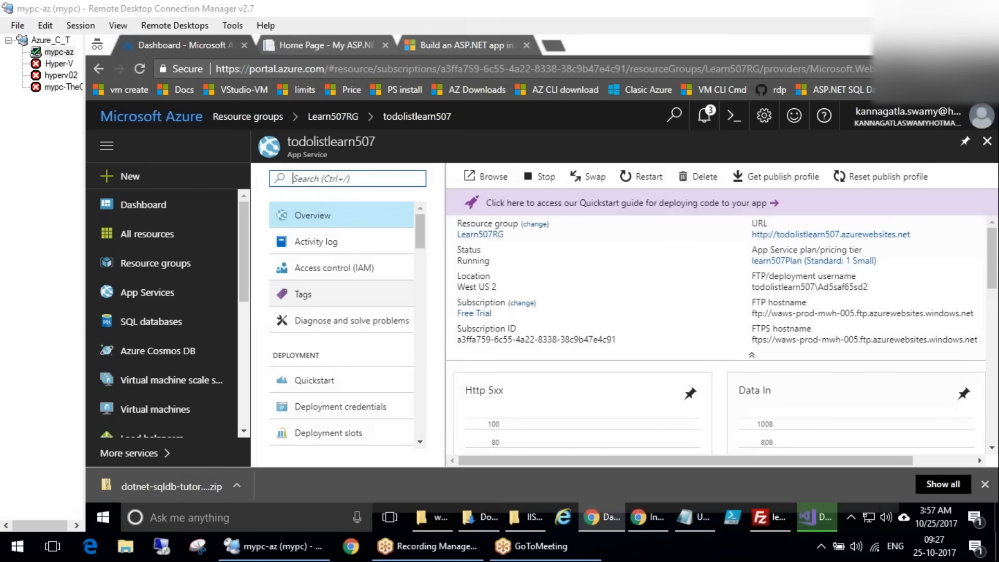
double_click(822, 235)
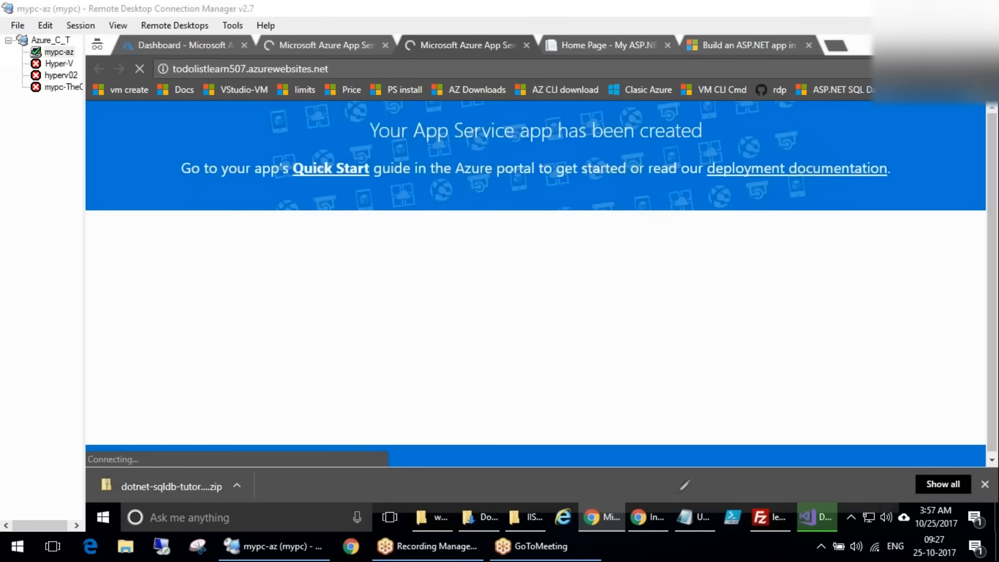
left_click_drag(274, 125, 323, 149)
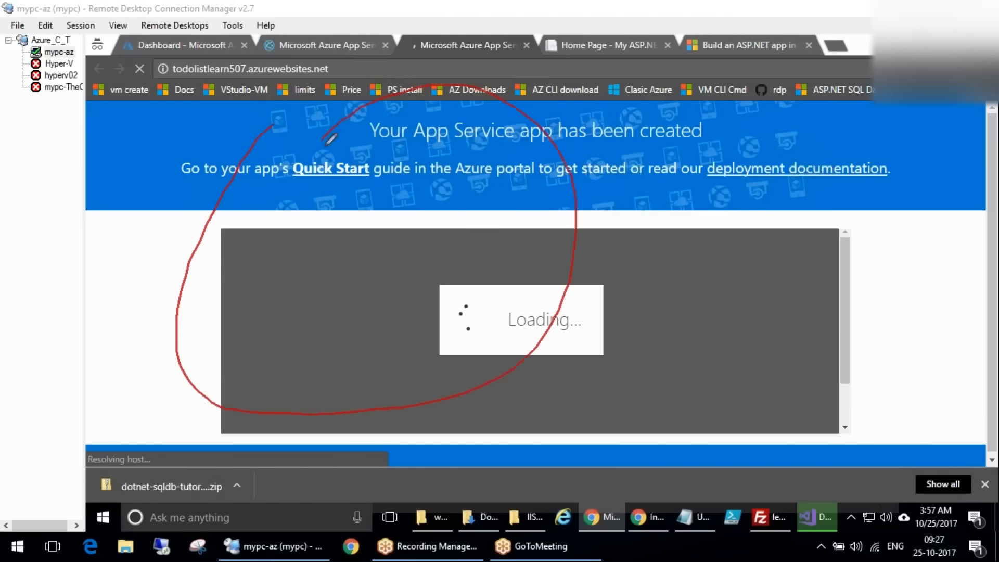
left_click_drag(335, 218, 367, 246)
left_click_drag(426, 254, 281, 284)
left_click_drag(384, 203, 309, 285)
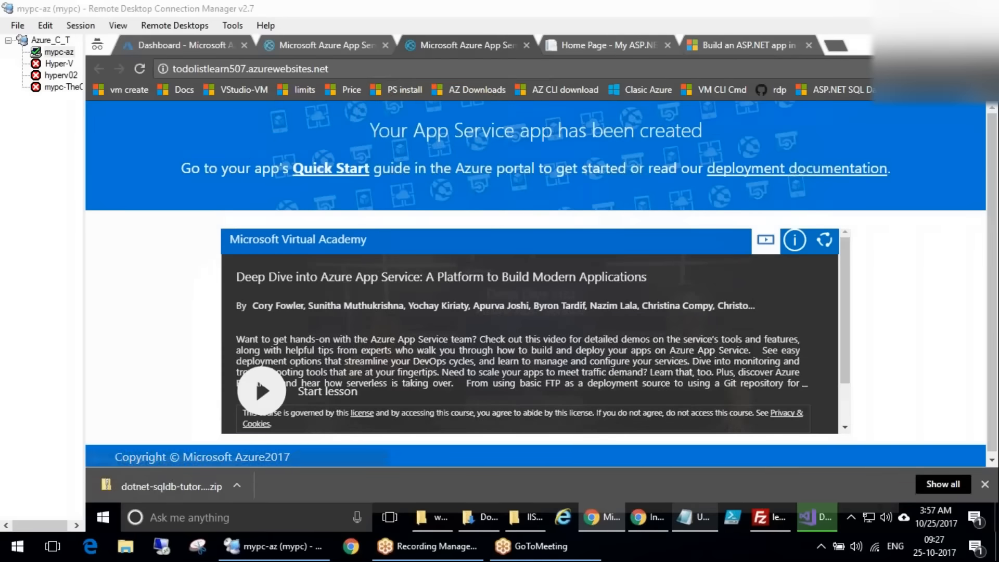
Switch to Visual Studio to review the publish output, then return to the browser and reload the todolistlearn507 site
left_click(811, 526)
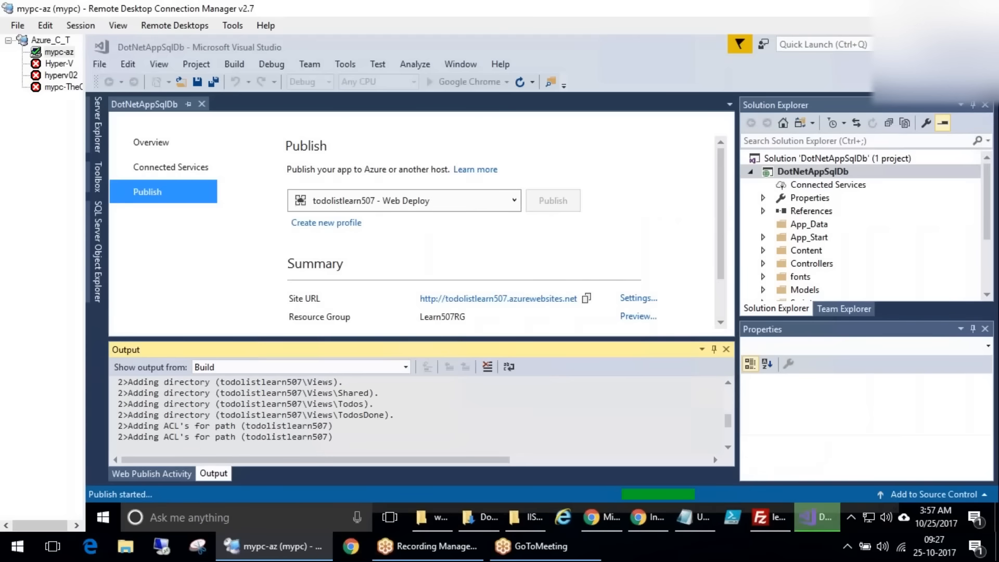
left_click_drag(147, 426, 303, 426)
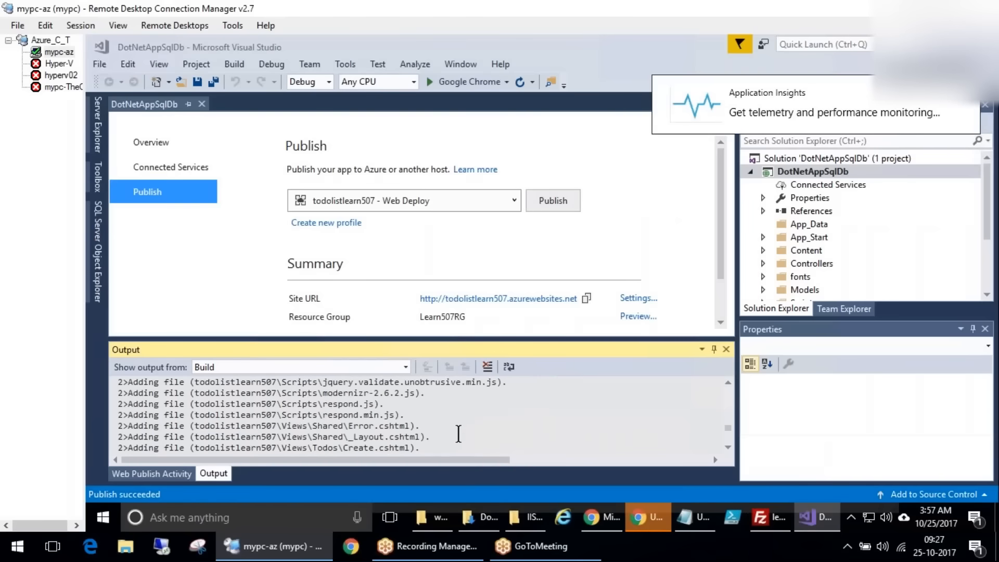
scroll(457, 431, "up", 5)
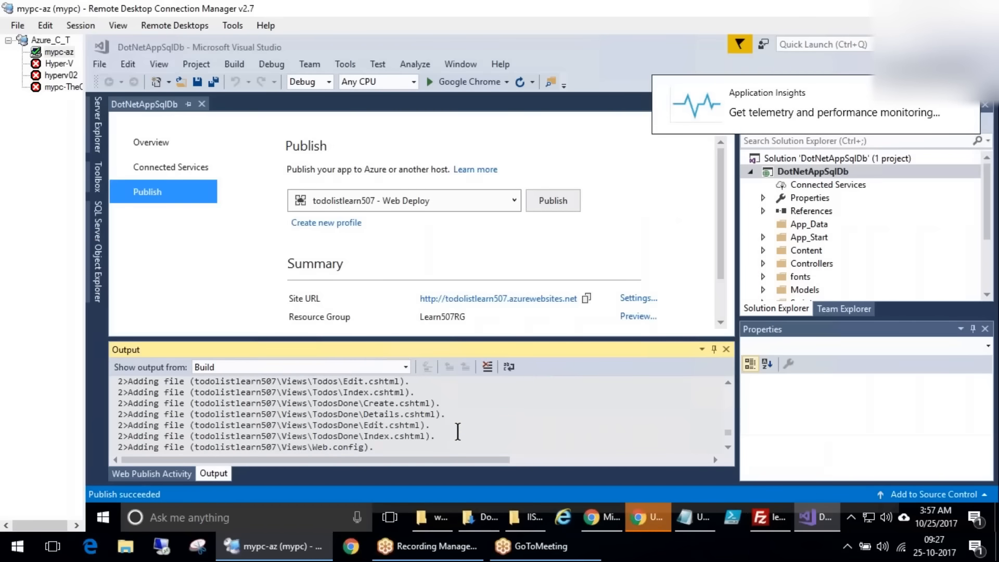
left_click(644, 527)
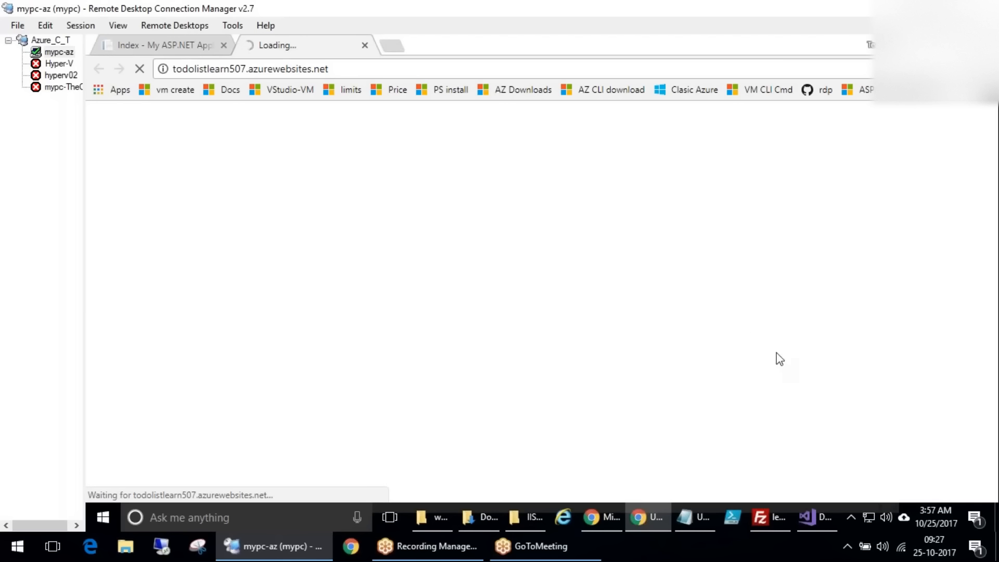
left_click(616, 521)
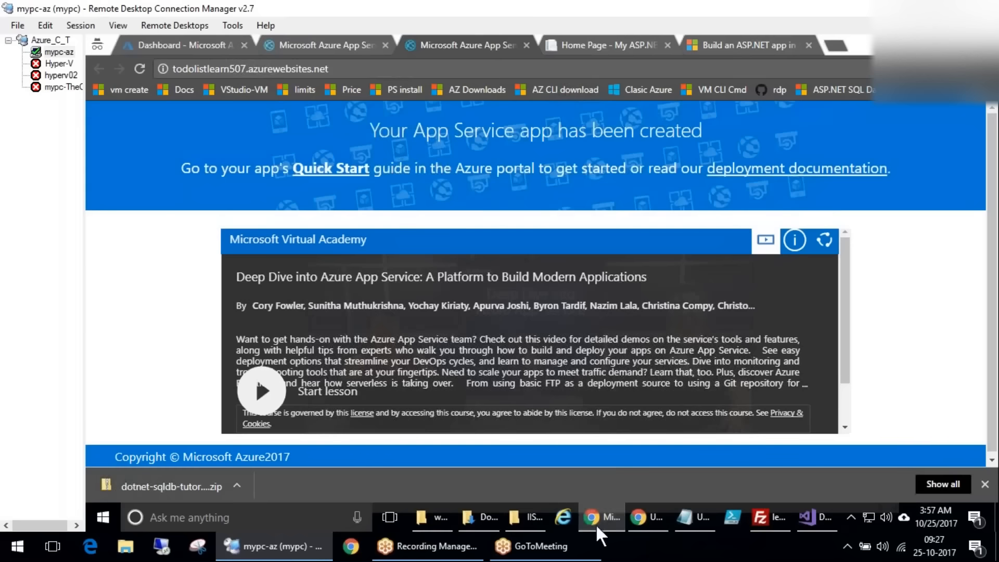
left_click(140, 68)
Open the todolistapp SQL database in the Azure portal and review its server name and overview details
left_click(185, 46)
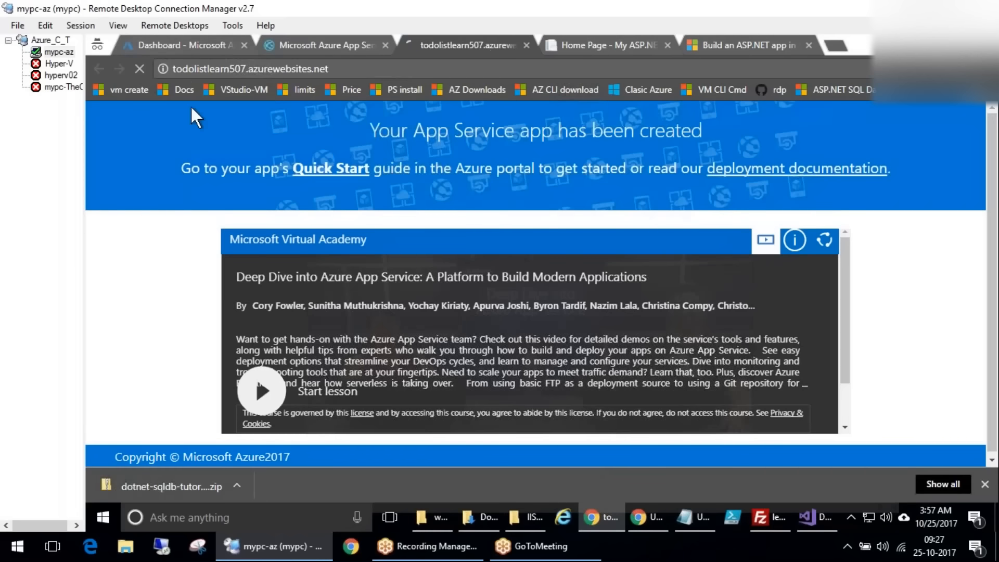
left_click(151, 321)
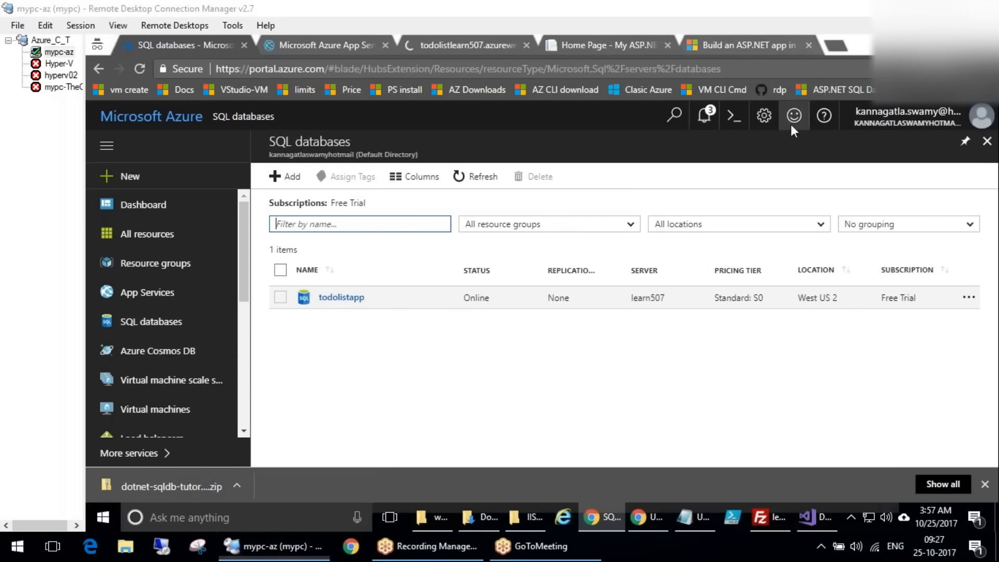
left_click(330, 299)
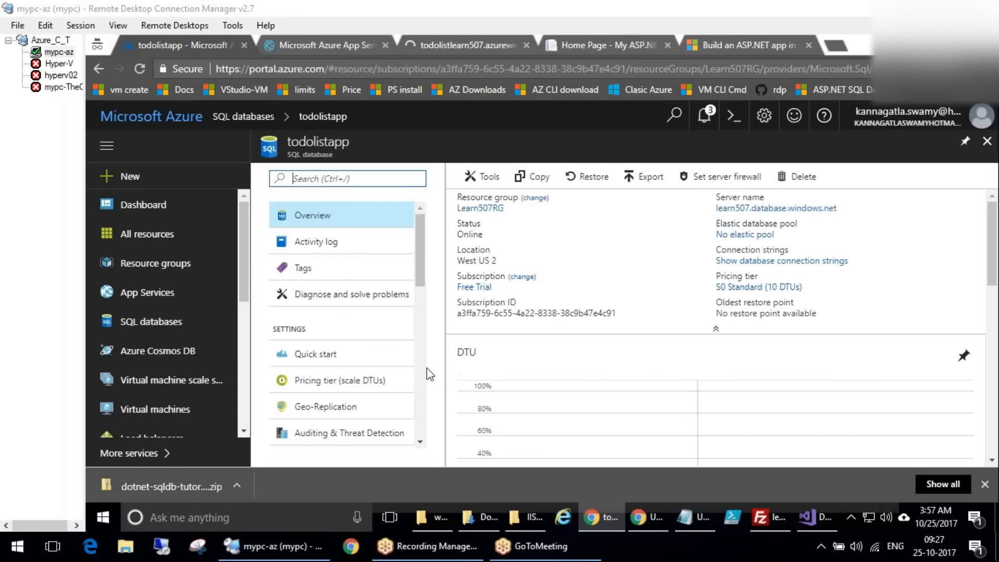
mouse_move(767, 183)
left_mouse_down()
mouse_move(796, 221)
mouse_move(794, 182)
left_mouse_up()
left_click_drag(857, 198, 922, 181)
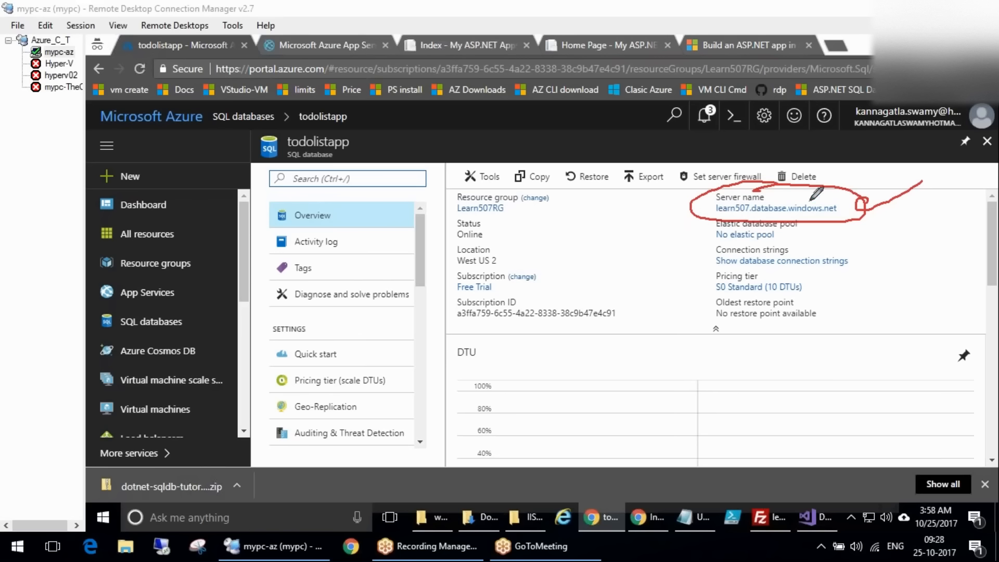
left_click_drag(874, 198, 902, 212)
mouse_move(354, 125)
left_mouse_down()
mouse_move(320, 167)
mouse_move(369, 134)
left_mouse_up()
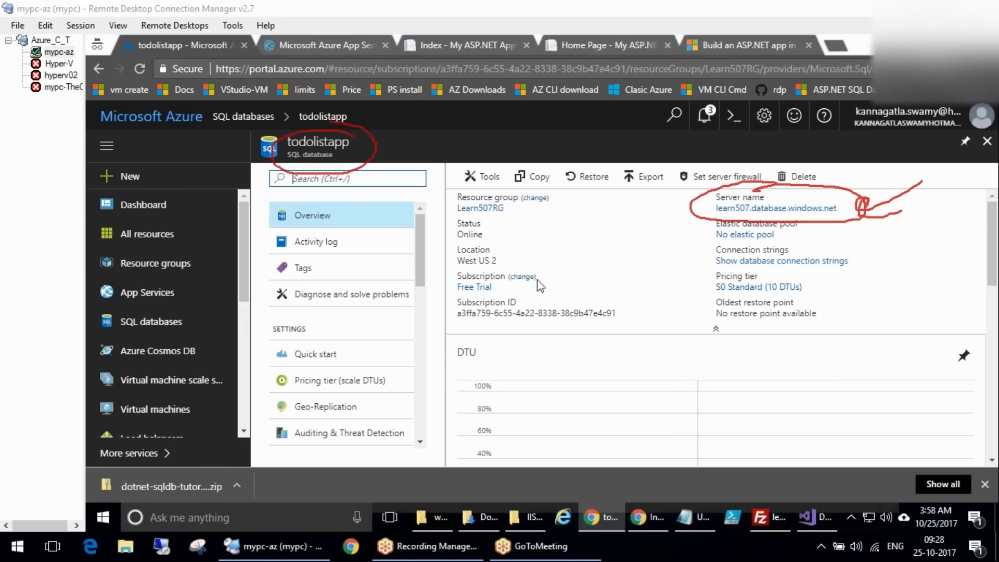
left_click_drag(513, 124, 481, 274)
left_click_drag(458, 235, 481, 275)
left_click_drag(515, 241, 481, 274)
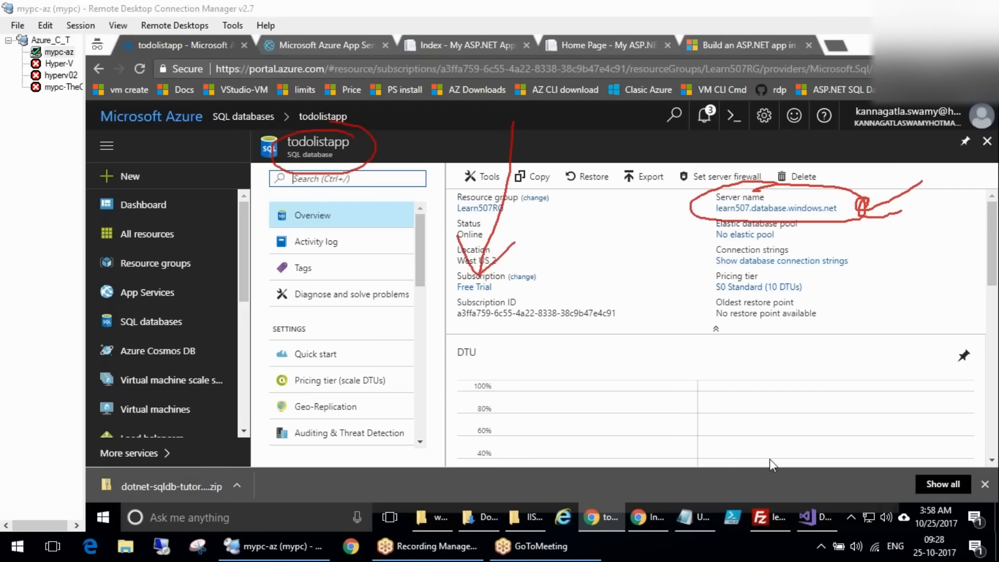
left_click(801, 482)
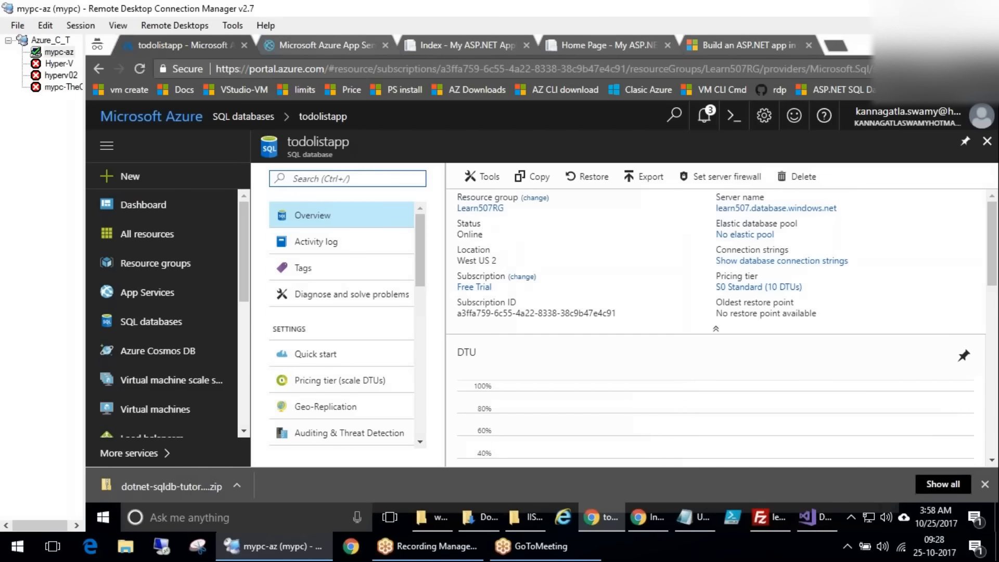
Reload the deployed todolistlearn507 site and create a to-do item with the description "go home"
left_click(342, 46)
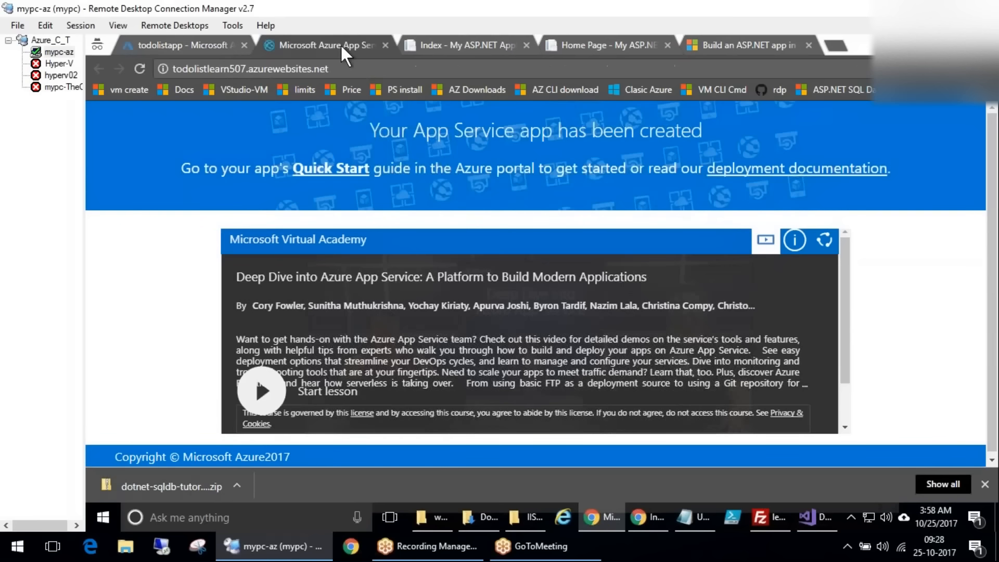
left_click(139, 70)
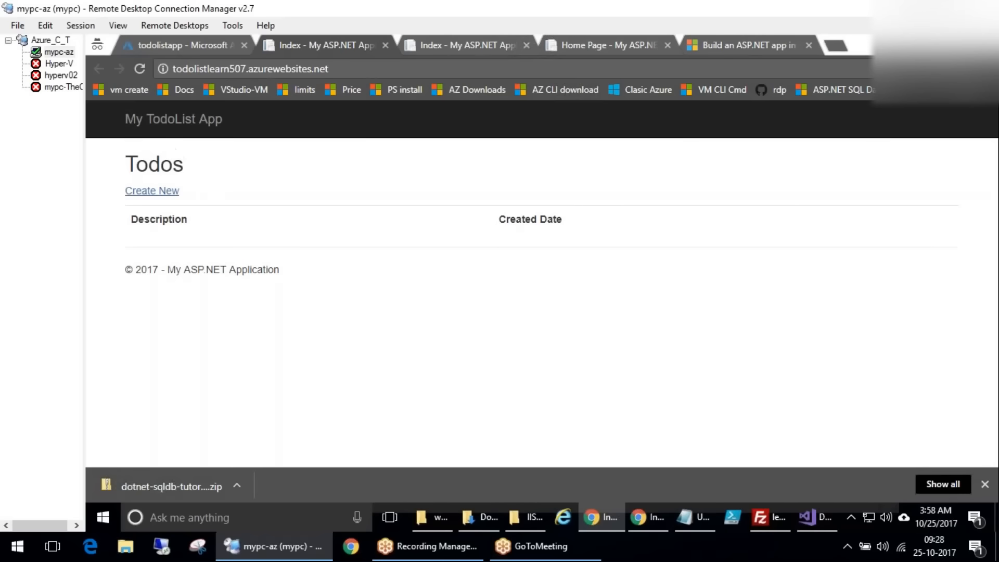
left_click(152, 190)
left_click(307, 239)
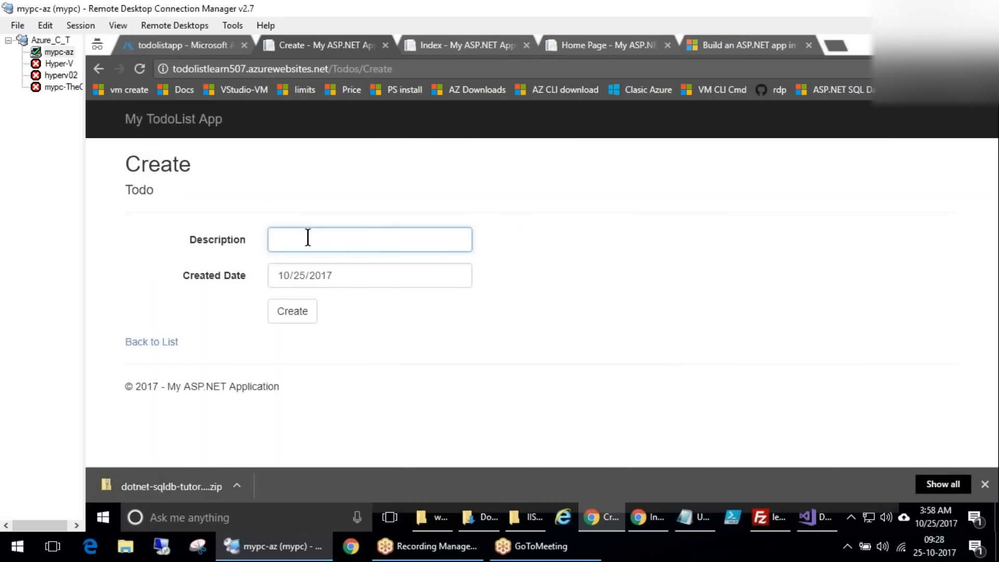
type("go home")
left_click(292, 311)
Reload the deployed Todos page and check that the "go home" item is stored
left_click(382, 70)
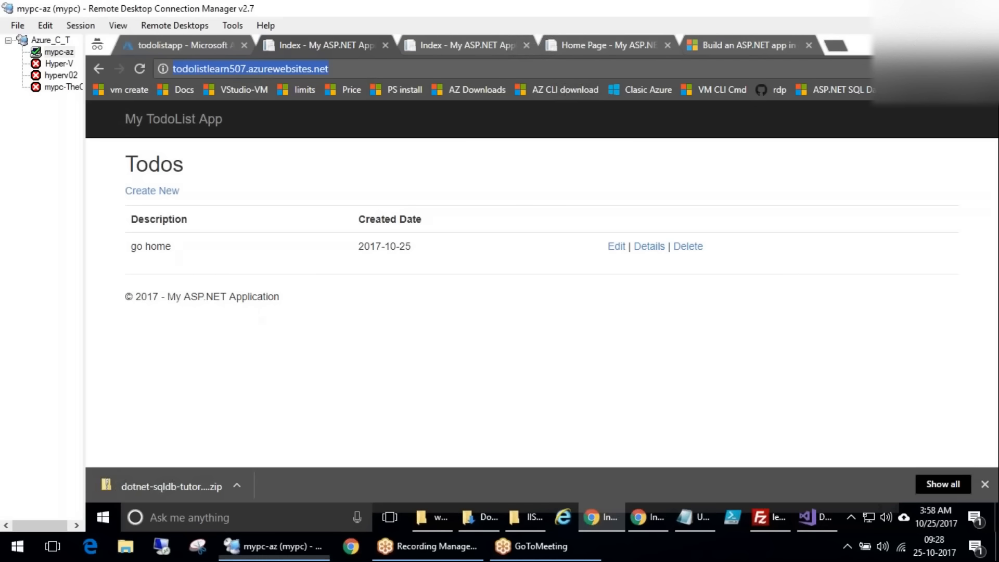
left_click(141, 68)
left_click_drag(138, 247, 323, 259)
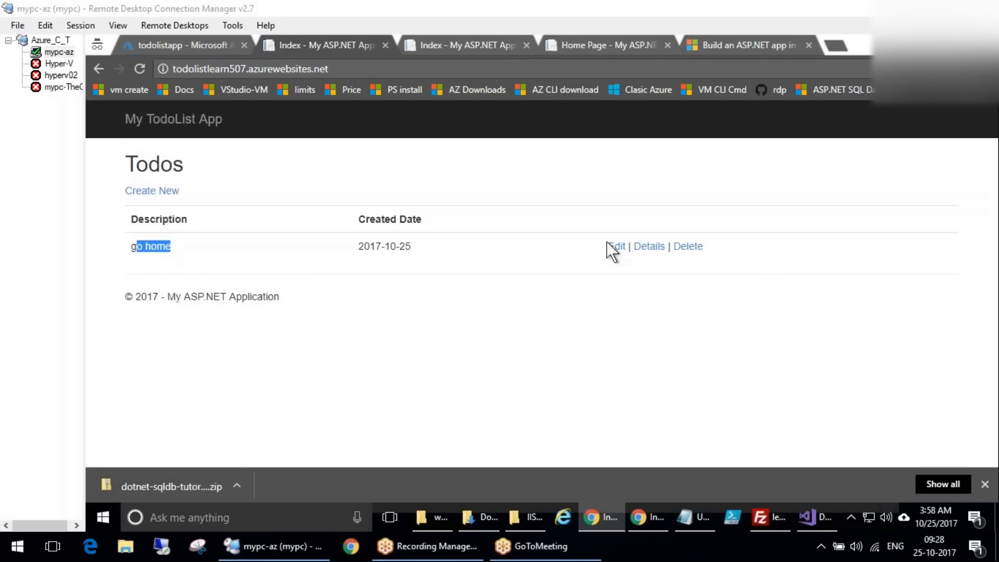
left_click(99, 150)
Create a second to-do item with the description "go to party" in the deployed app
left_click(156, 190)
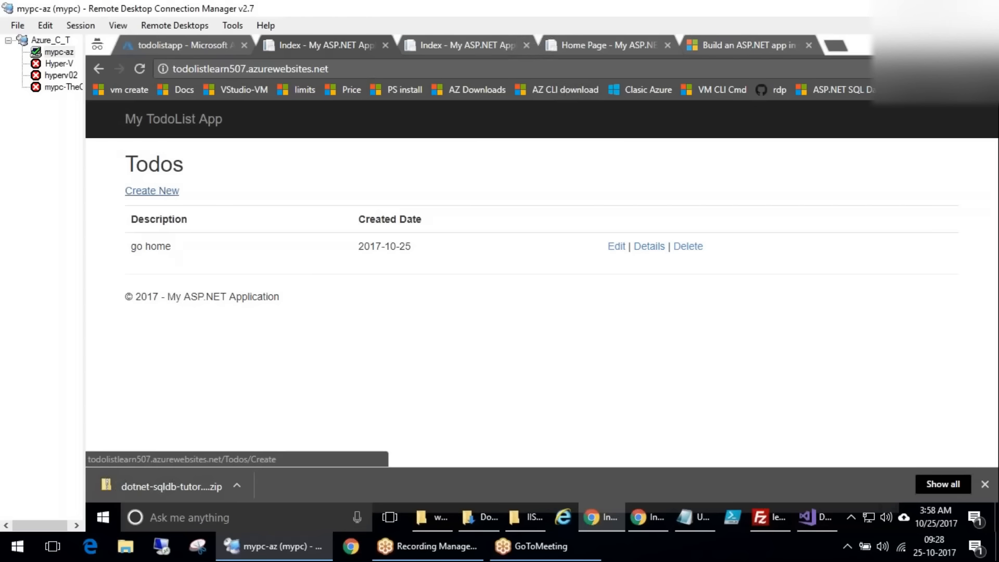
left_click(350, 242)
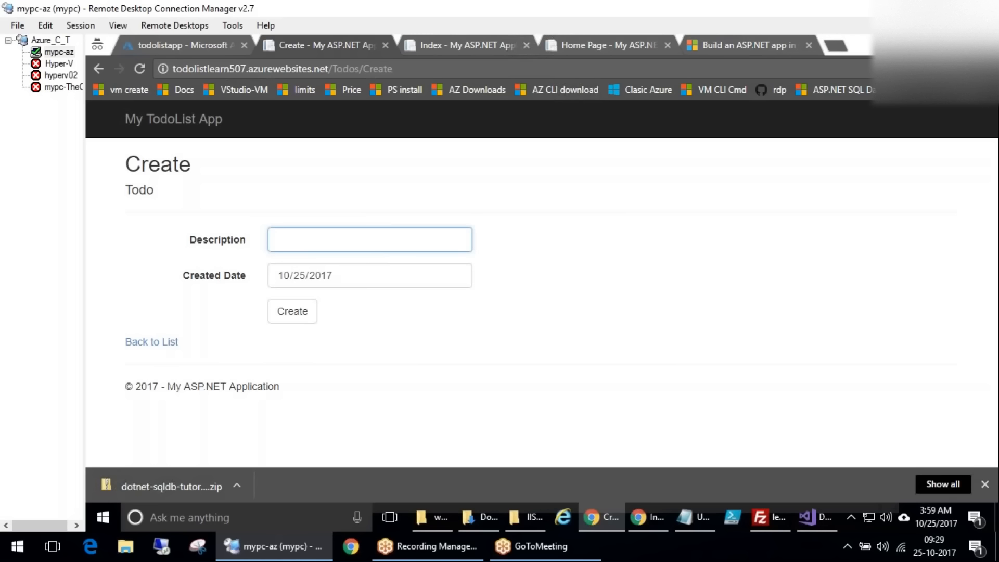
type("go to party")
left_click(292, 311)
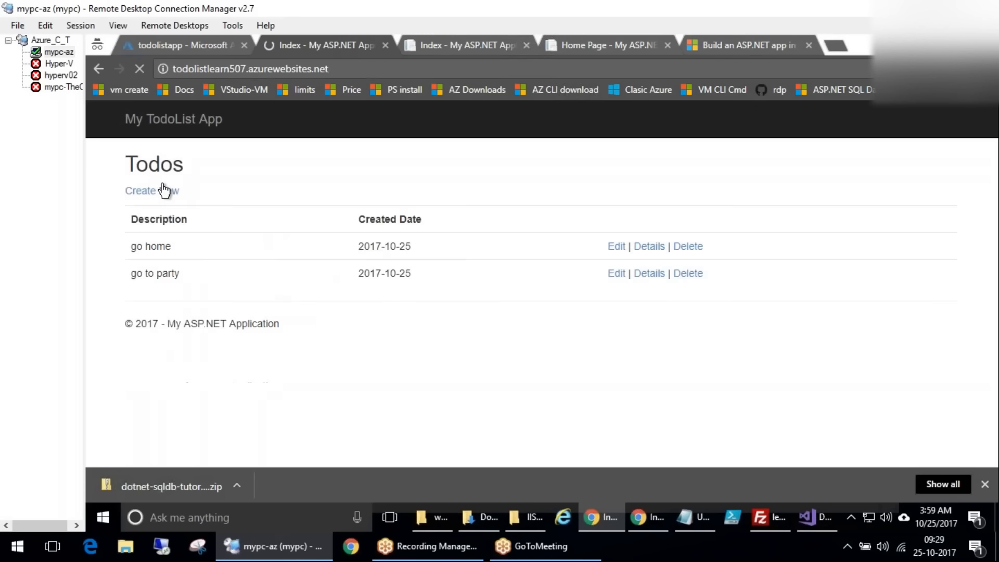
Create a third to-do item with the description "take kids out" in the deployed app
left_click(162, 190)
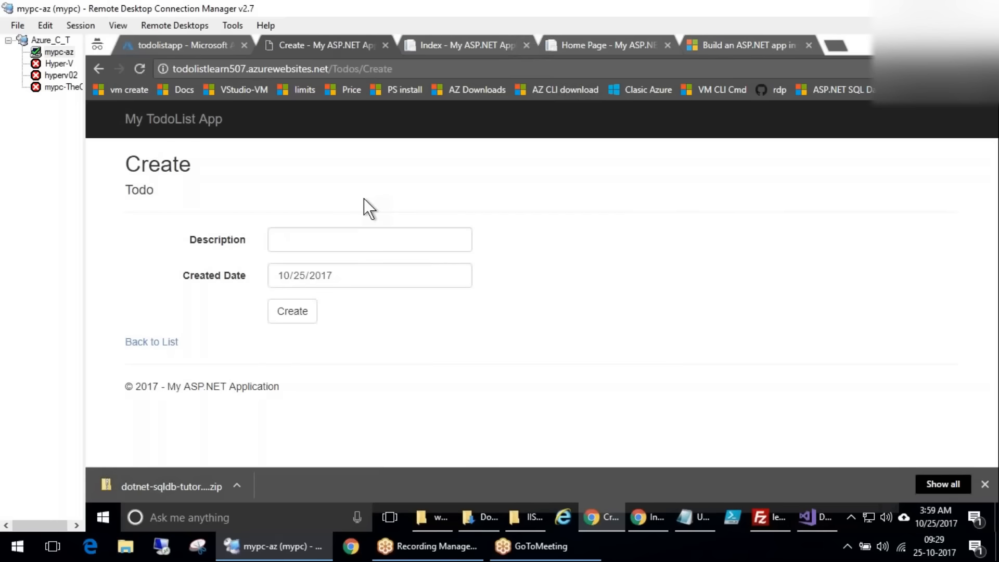
left_click(357, 242)
type("take kids out")
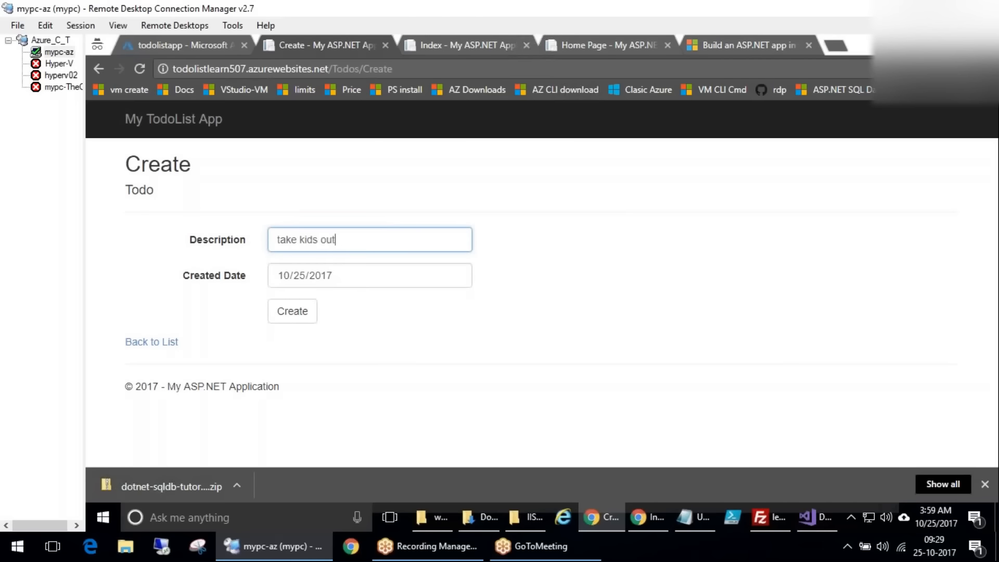
left_click(297, 307)
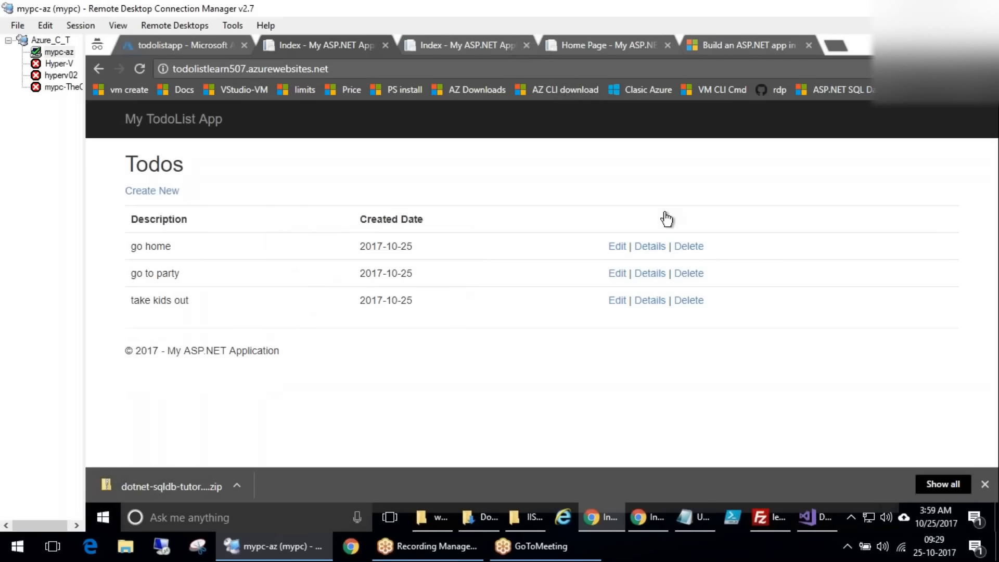
Edit the "go home" item, set its created date to 12/25/2017, save it and reload the Todos page to check the date
left_click(617, 246)
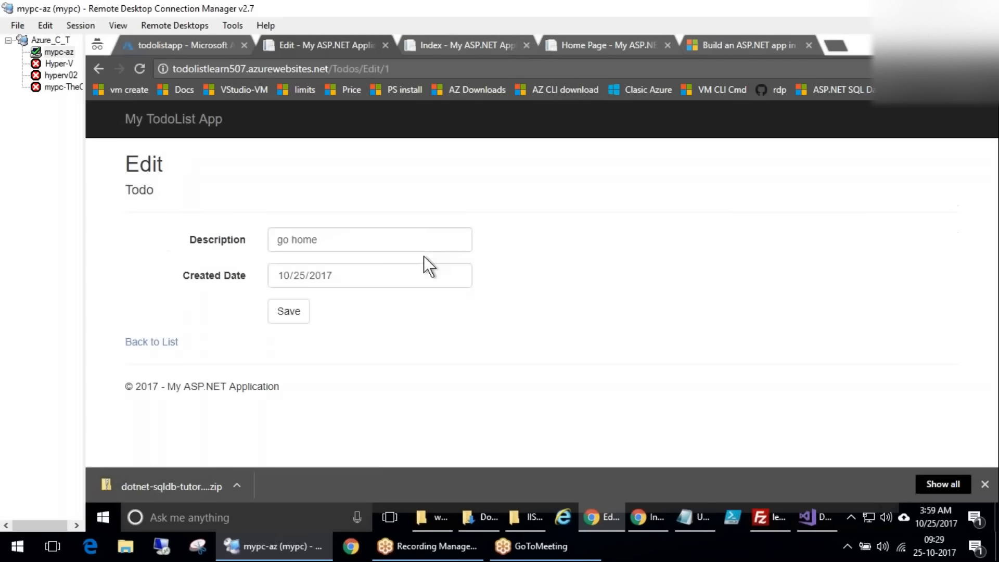
left_click(363, 274)
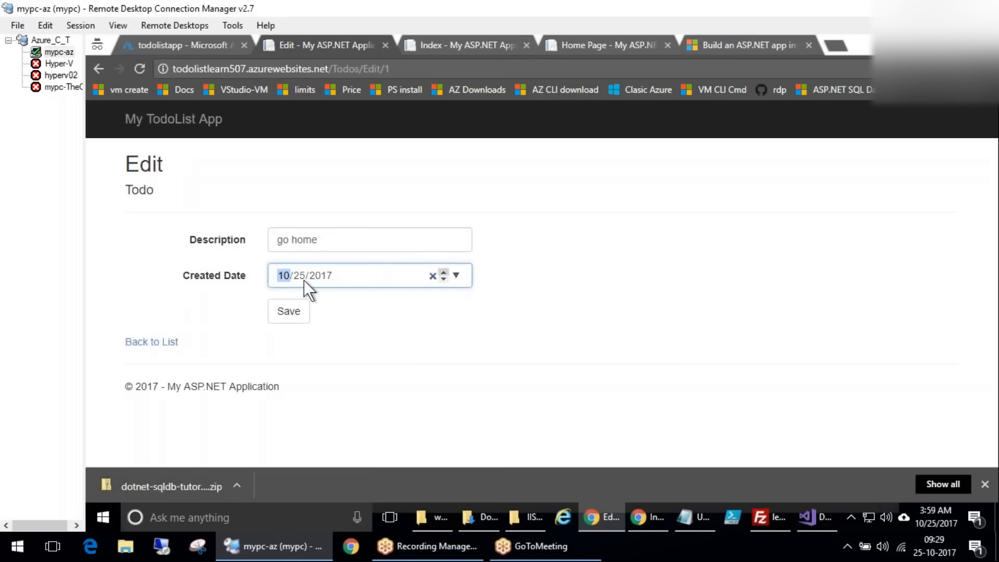
left_click(443, 272)
left_click(443, 272)
left_click(443, 271)
left_click(443, 271)
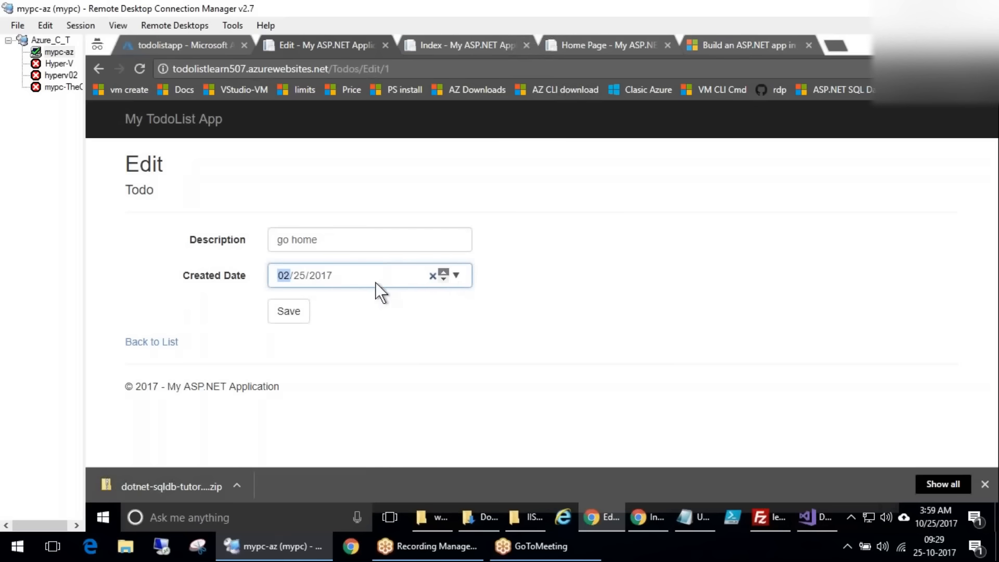
left_click(446, 280)
left_click(440, 281)
left_click(290, 316)
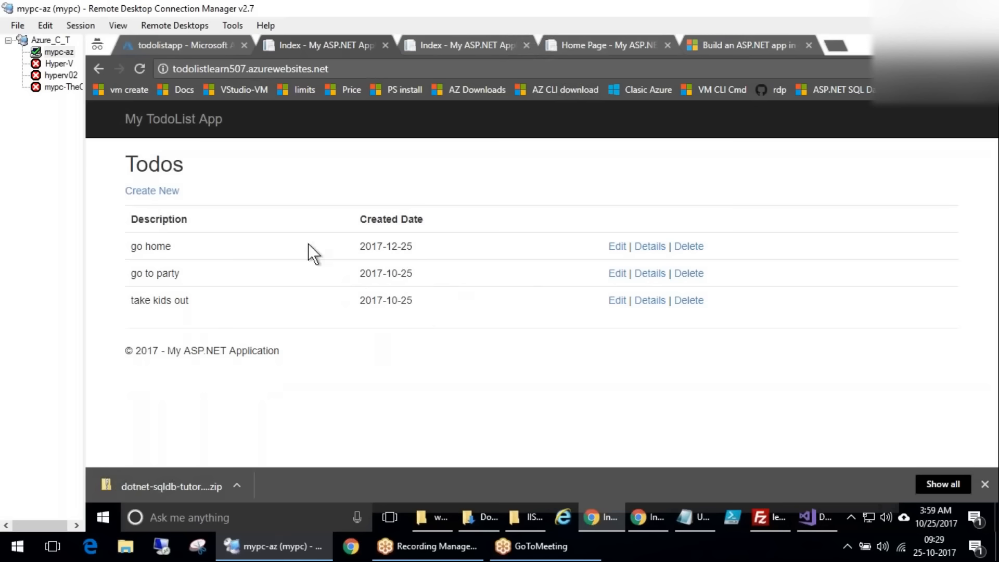
left_click_drag(414, 247, 359, 248)
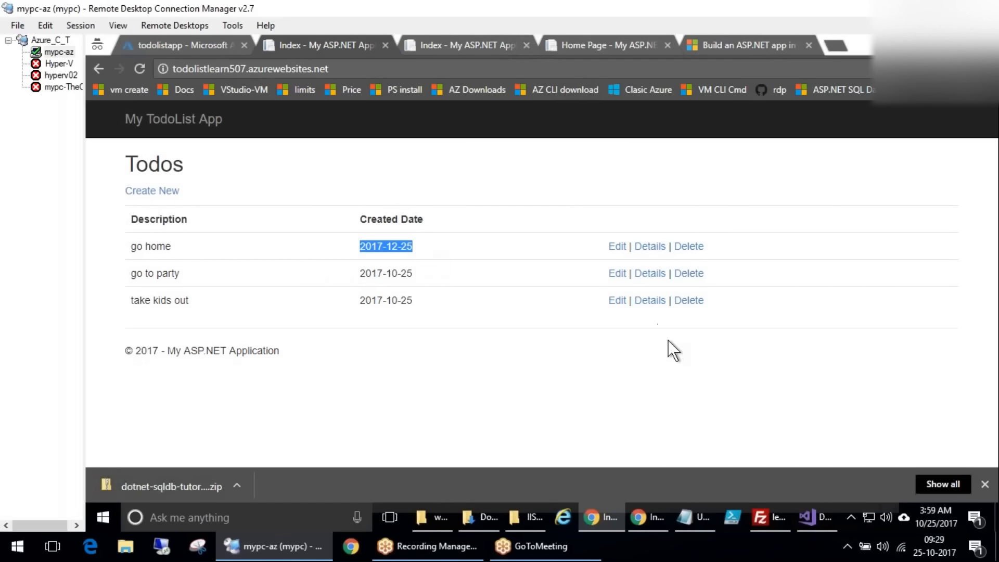
left_click(139, 68)
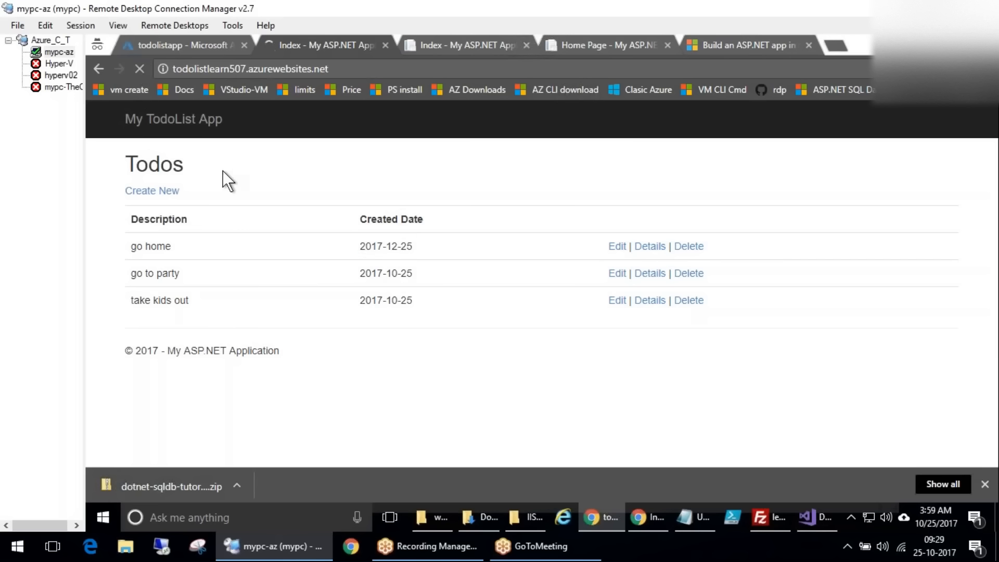
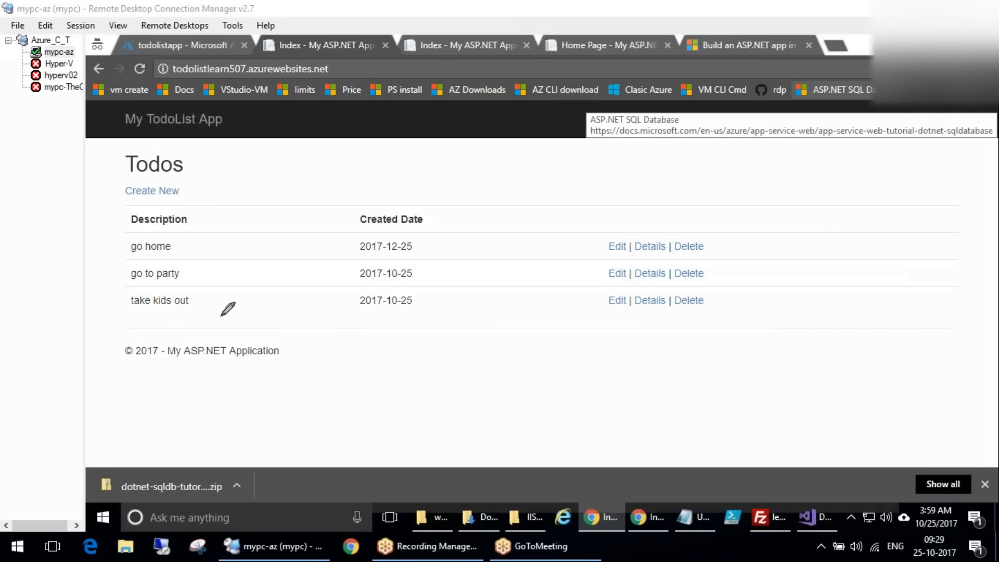
Handwrite a circled "DB" over the Todos list in red ink and clear the annotation
left_click_drag(244, 273, 260, 264)
left_click_drag(246, 284, 266, 327)
mouse_move(288, 244)
left_mouse_down()
mouse_move(295, 299)
mouse_move(331, 298)
left_mouse_up()
left_click_drag(275, 213, 265, 179)
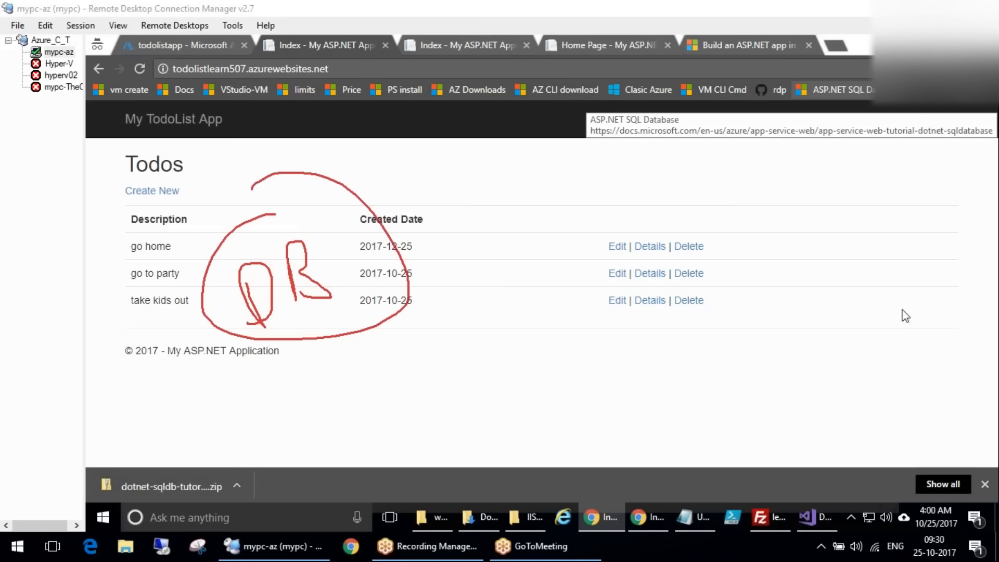
left_click(812, 310)
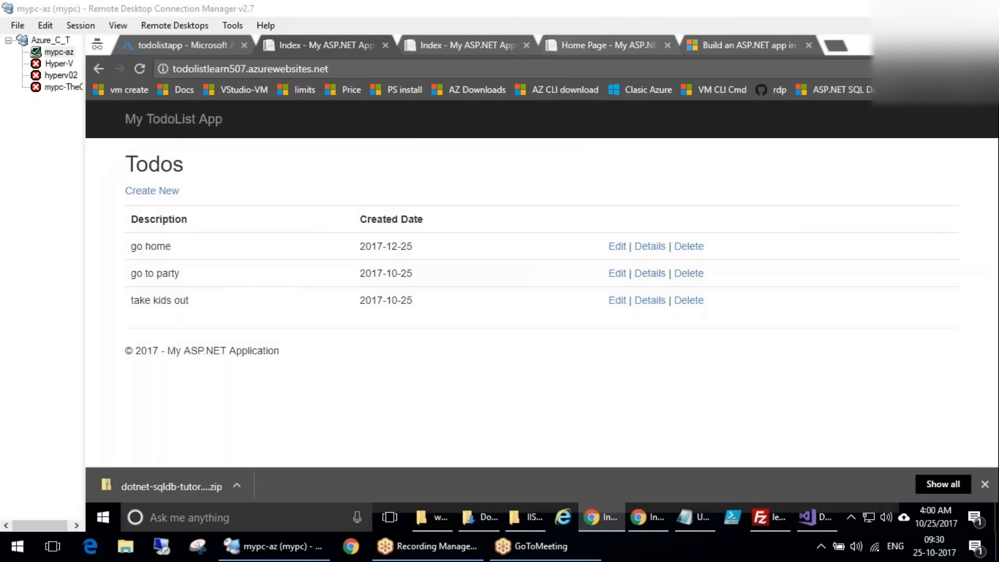
Return to the todolistapp database in the Azure portal and view its ADO.NET connection string
left_click(183, 46)
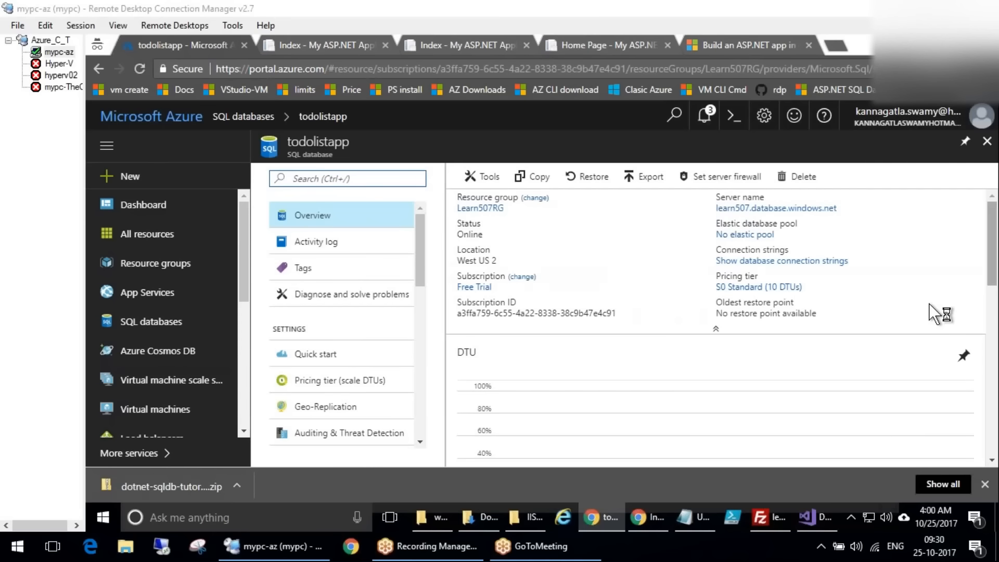
left_click(784, 266)
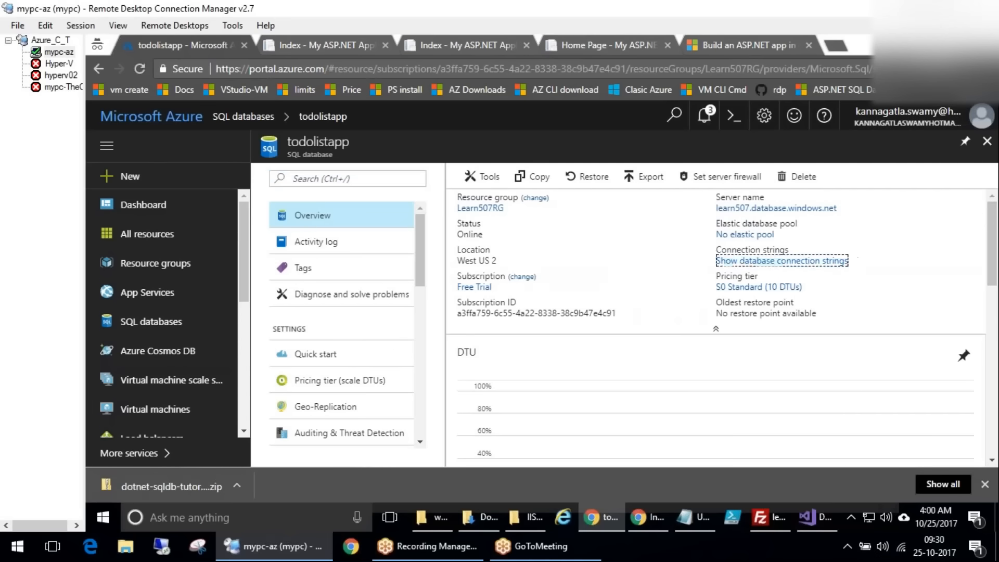
left_click(473, 245)
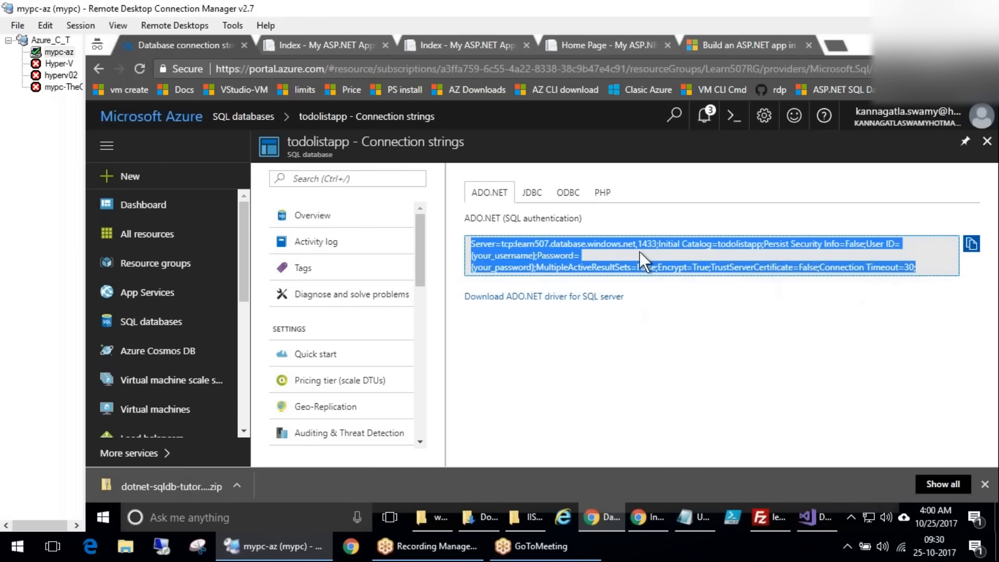
View the JDBC, ODBC and PHP connection strings of the todolistapp database, highlighting the PHP sample code
left_click(532, 192)
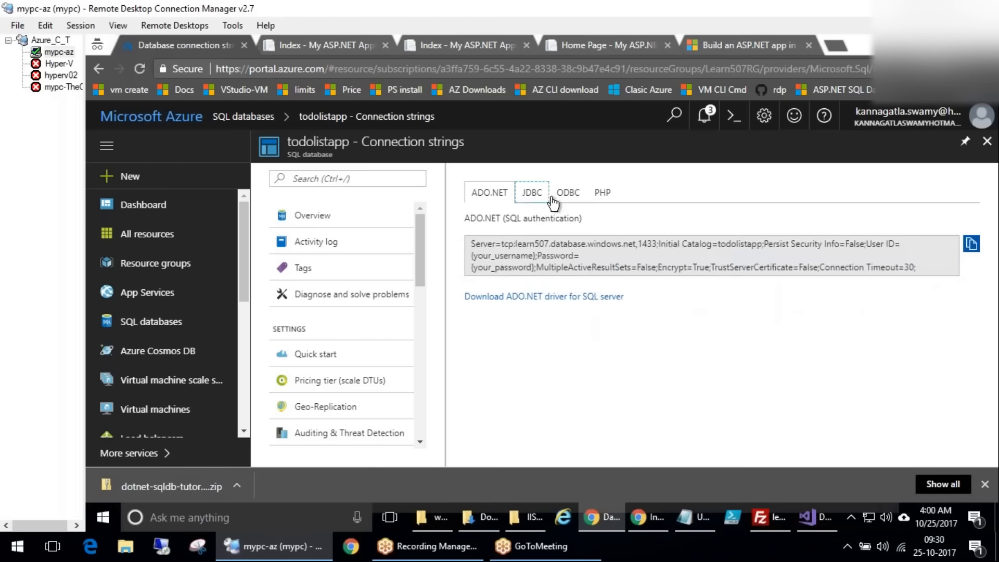
left_click(568, 193)
left_click(558, 253)
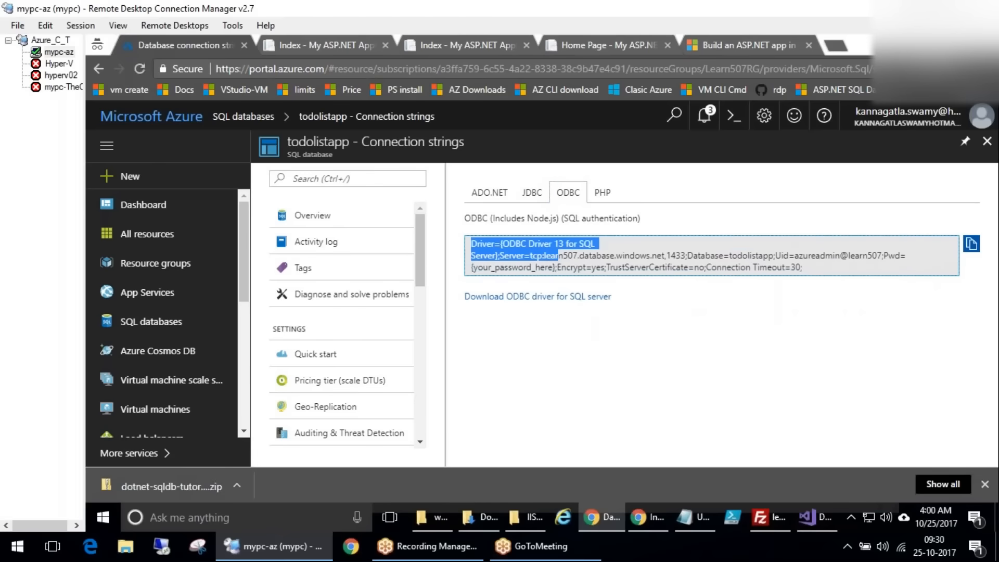
left_click(603, 192)
scroll(676, 328, "down", 1)
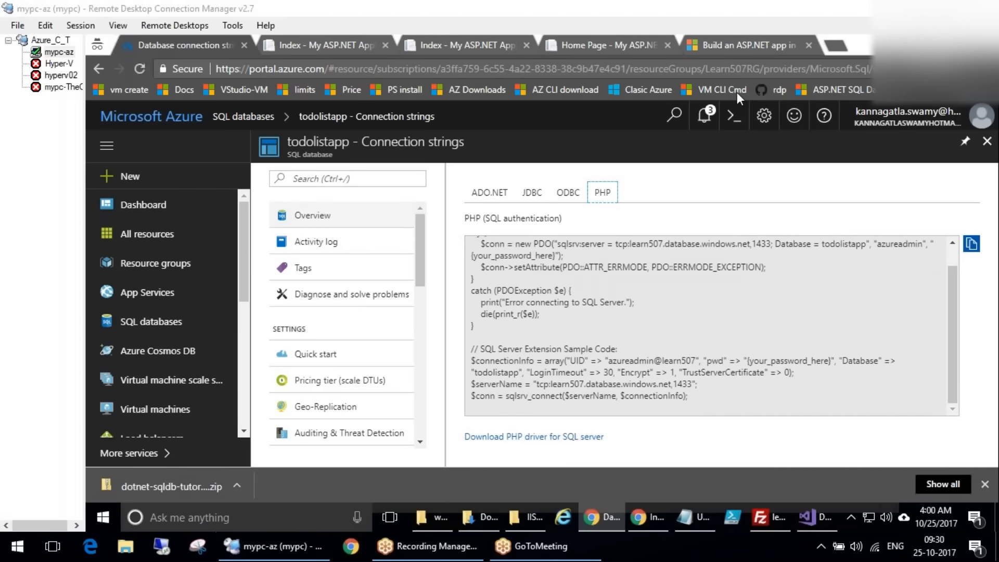
left_click(499, 255)
left_click_drag(422, 246, 418, 407)
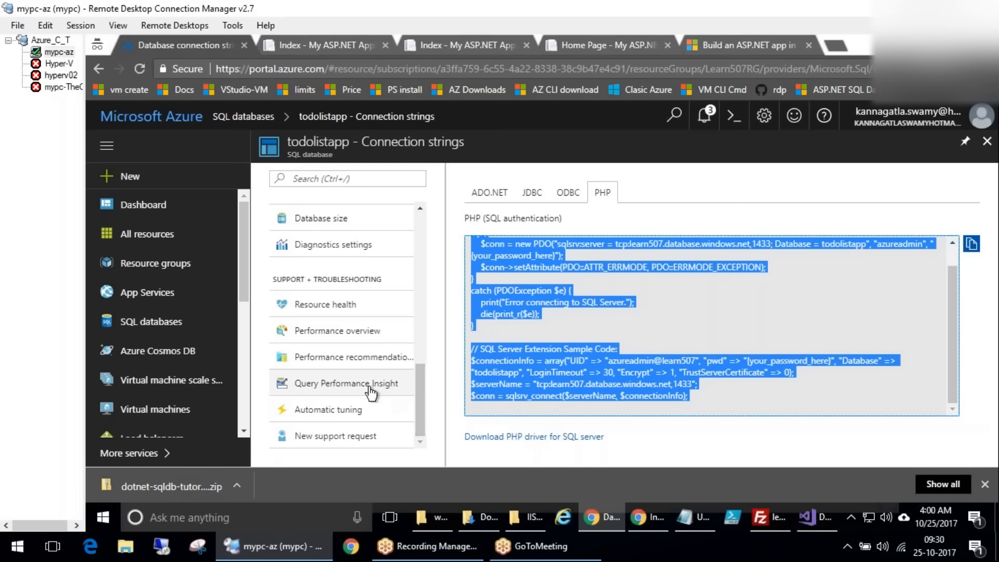
Look back over the database's settings list and show the ADO.NET connection string again
scroll(352, 364, "up", 3)
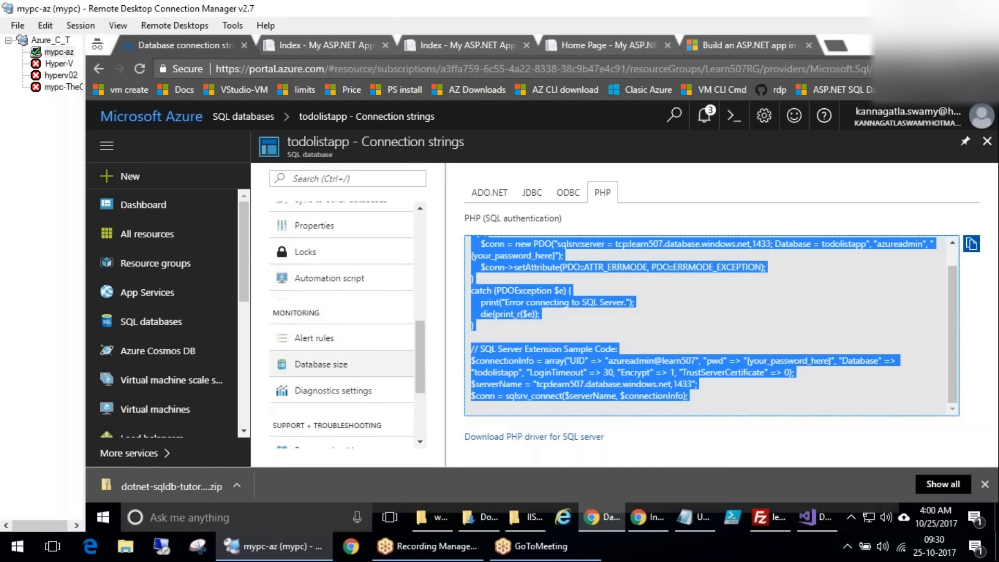
scroll(346, 332, "up", 3)
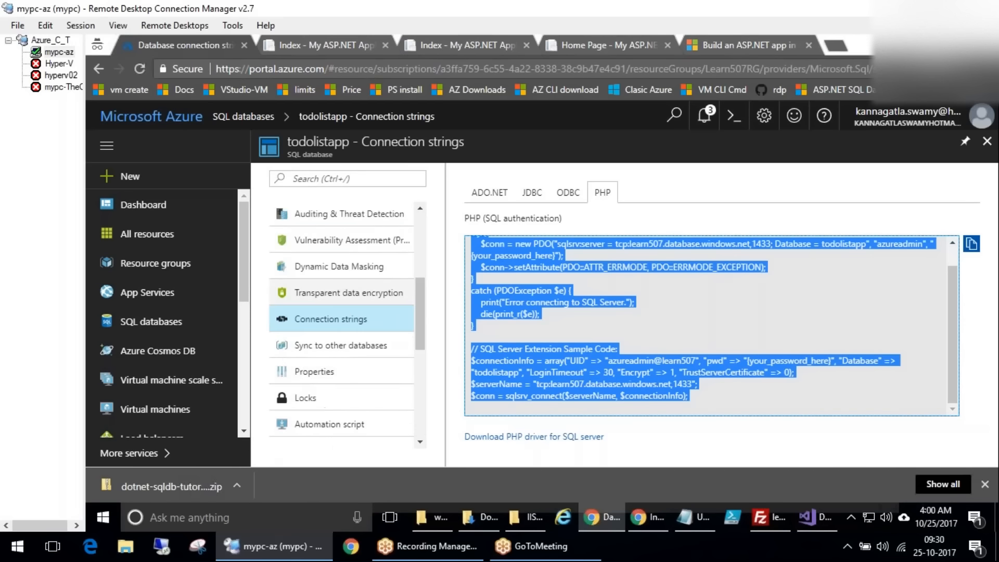
scroll(345, 340, "up", 2)
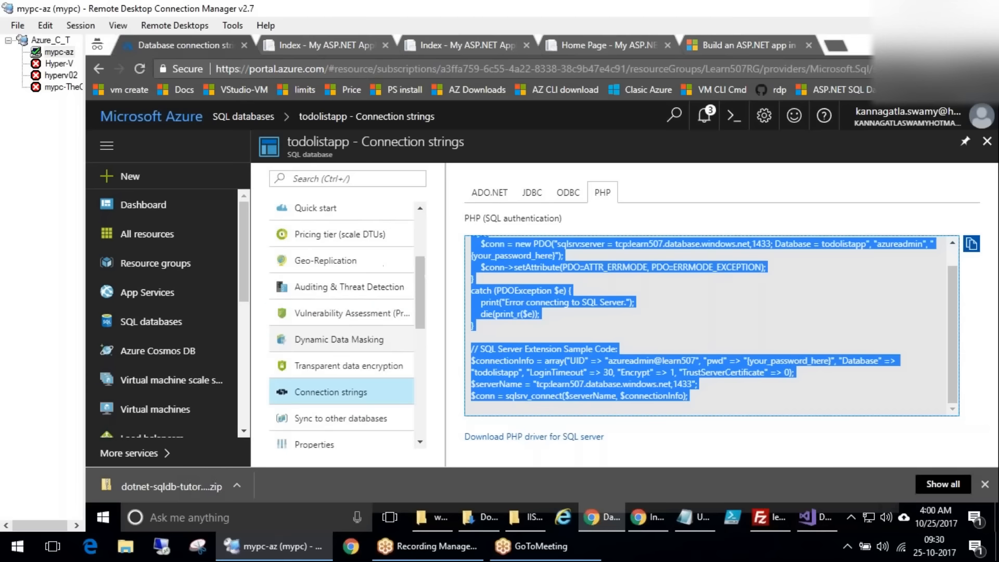
scroll(345, 333, "up", 1)
scroll(342, 323, "up", 1)
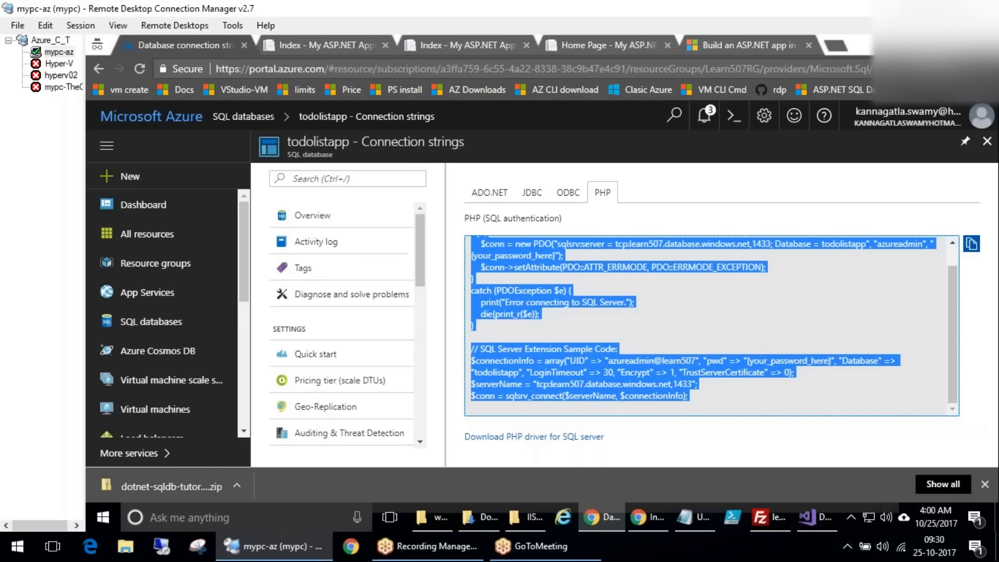
left_click(492, 193)
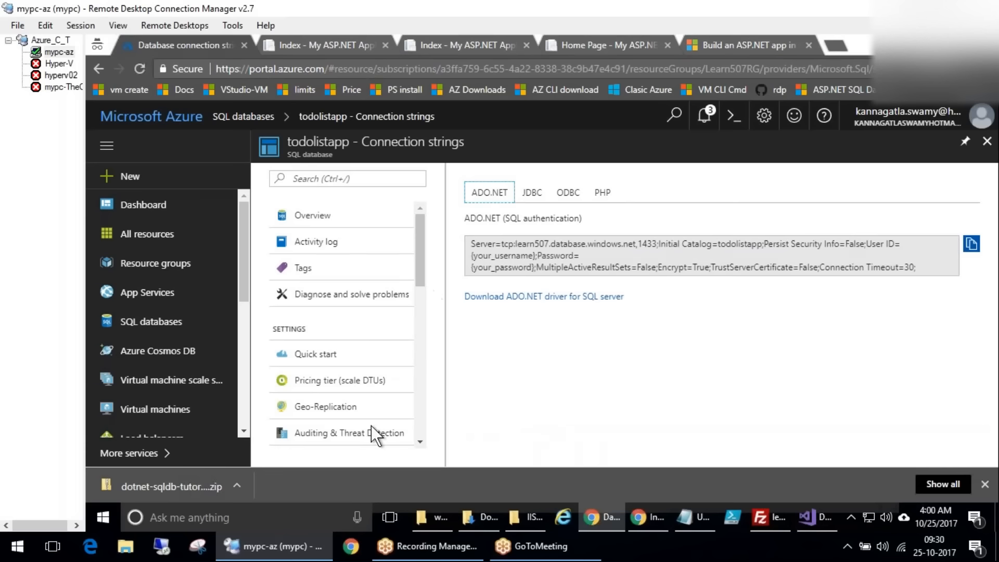
Open the properties of the todolistapp database and read through to the subscription details
scroll(420, 320, "down", 5)
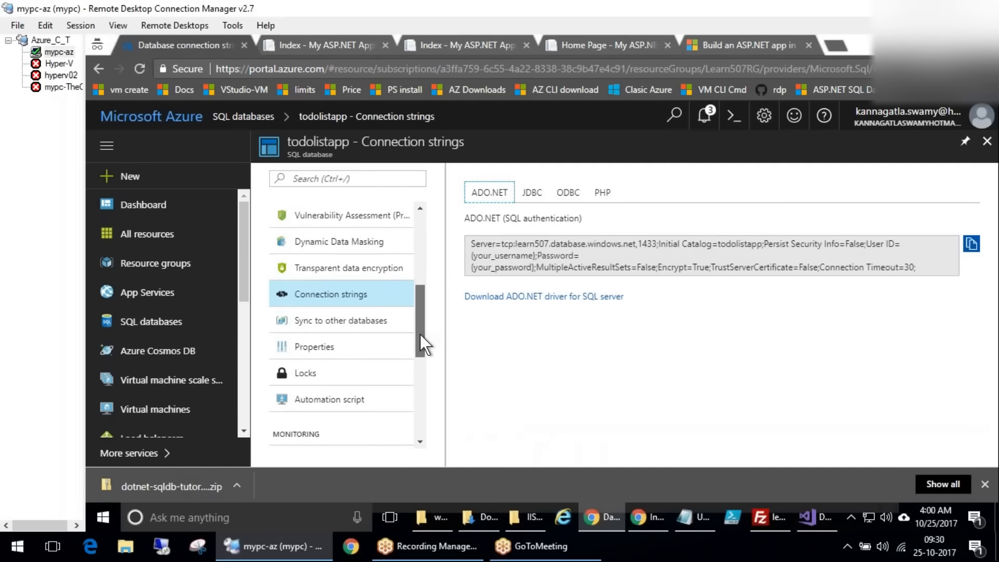
scroll(419, 339, "down", 2)
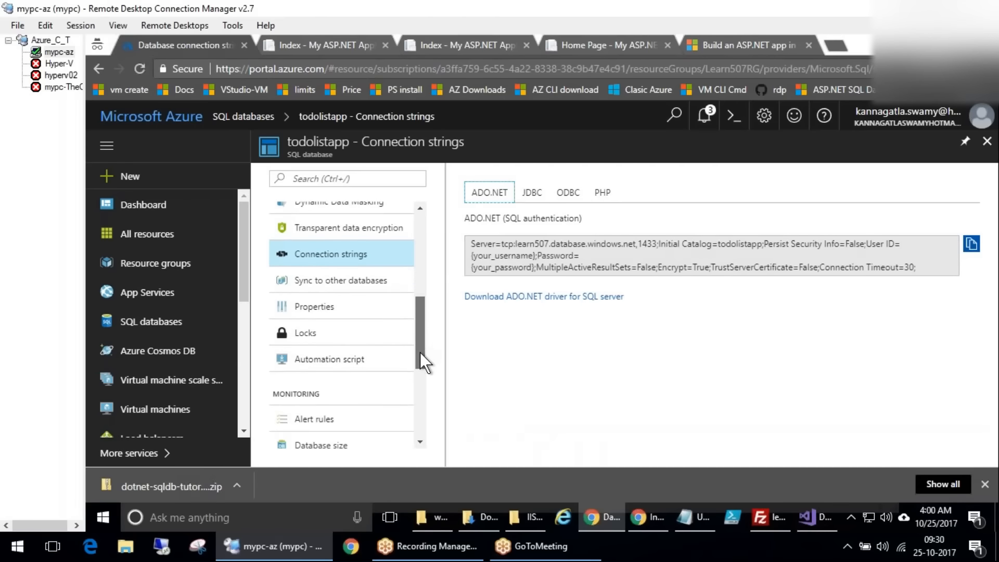
left_click(313, 255)
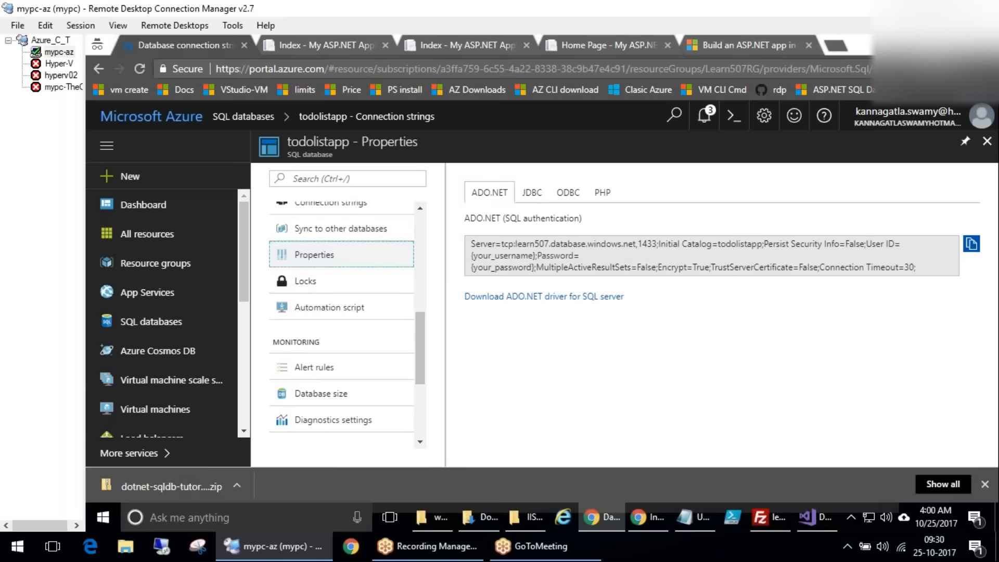
scroll(607, 401, "down", 10)
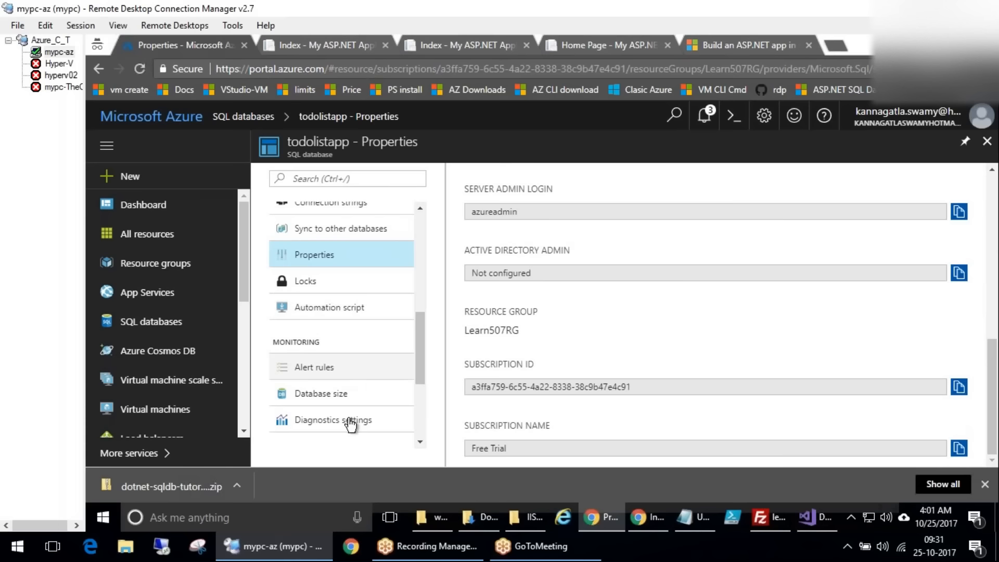
Look through the settings, monitoring and support options available for the todolistapp database
scroll(385, 388, "down", 3)
scroll(401, 391, "up", 3)
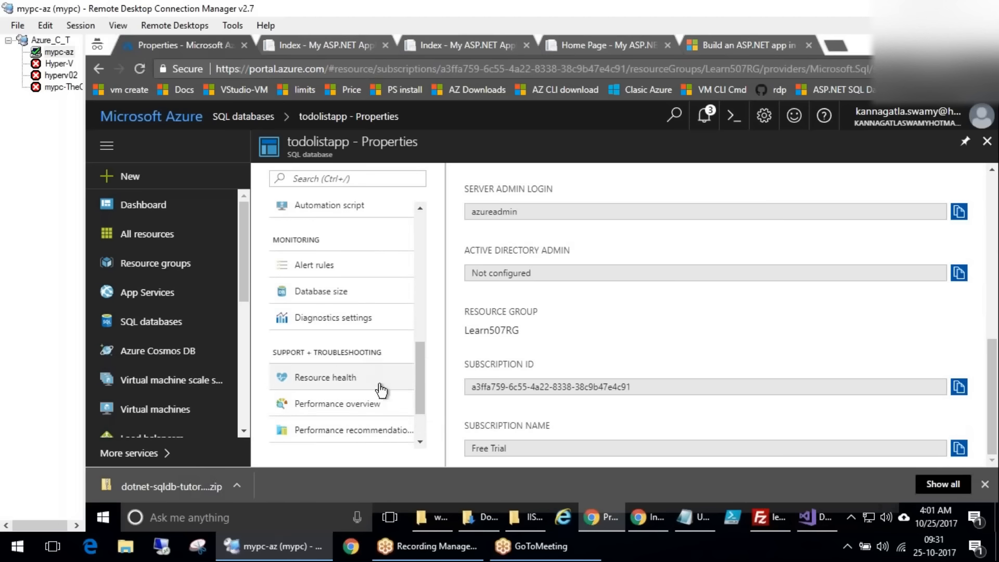
scroll(386, 391, "up", 2)
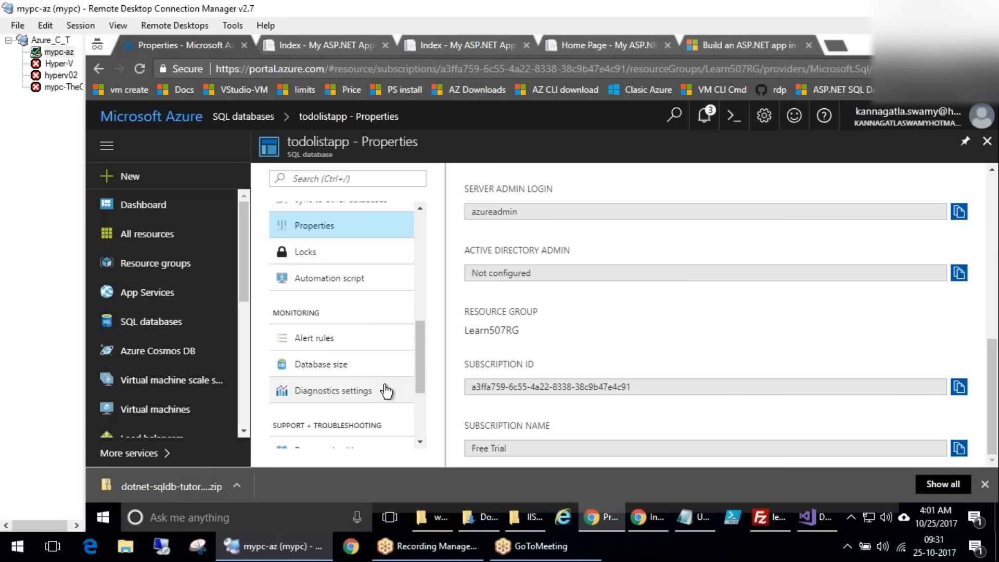
scroll(386, 391, "up", 2)
scroll(386, 391, "down", 4)
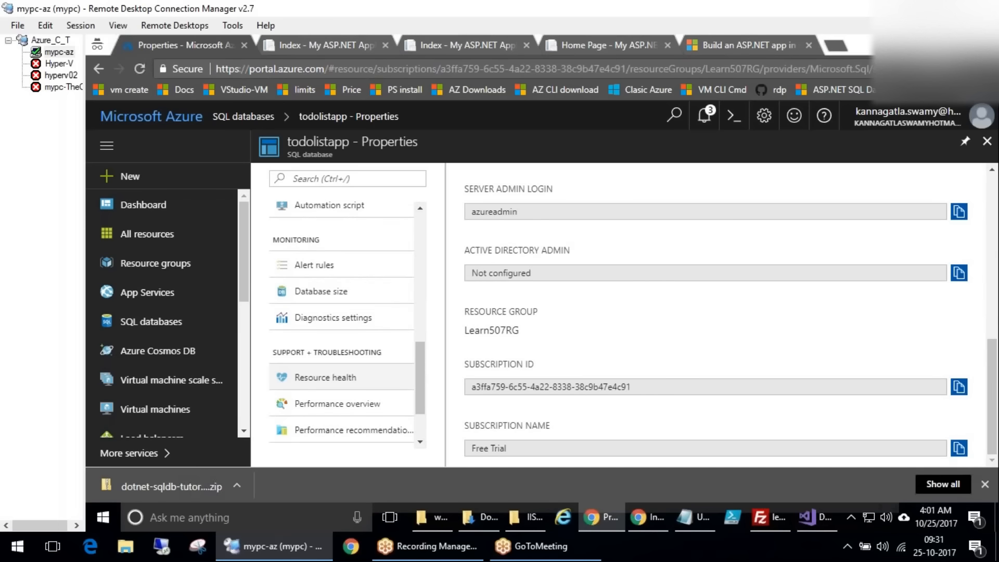
scroll(341, 323, "up", 3)
scroll(341, 323, "up", 3)
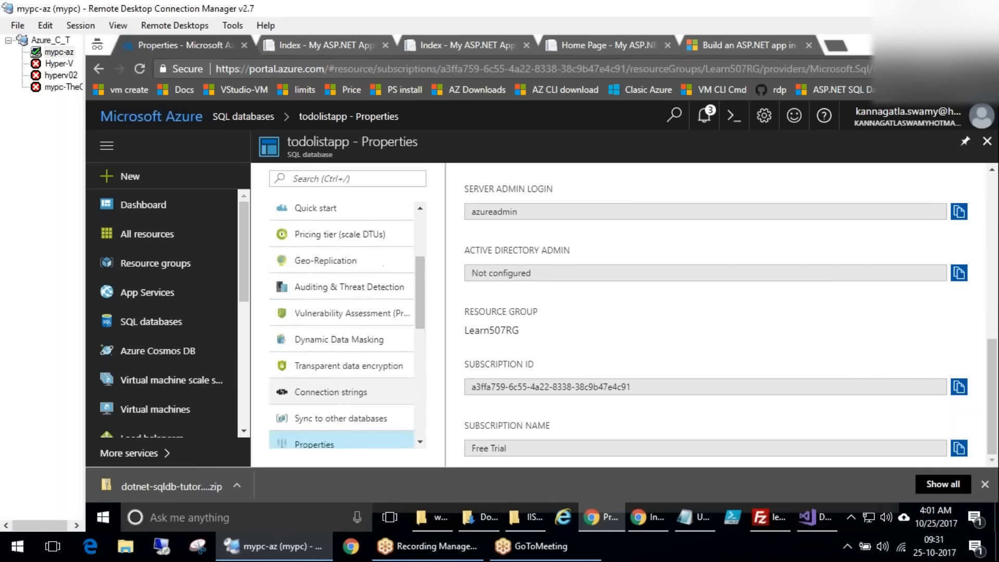
scroll(367, 385, "up", 3)
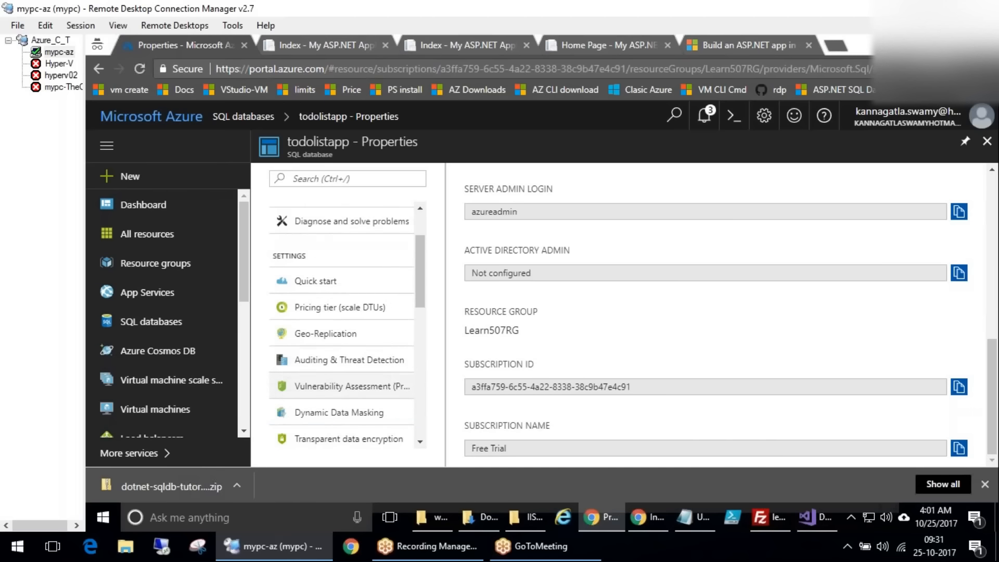
scroll(341, 323, "up", 3)
scroll(341, 323, "down", 3)
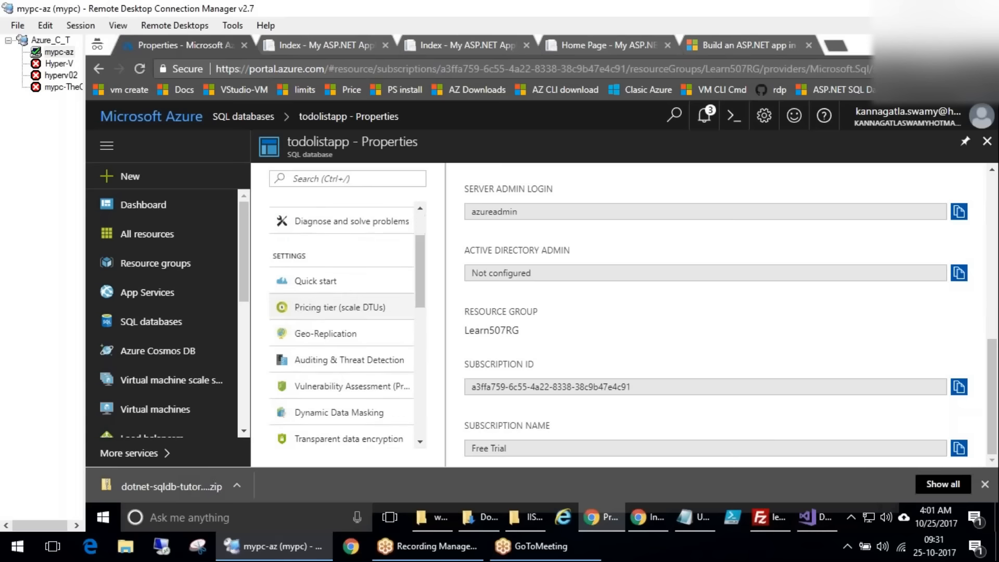
scroll(342, 322, "down", 2)
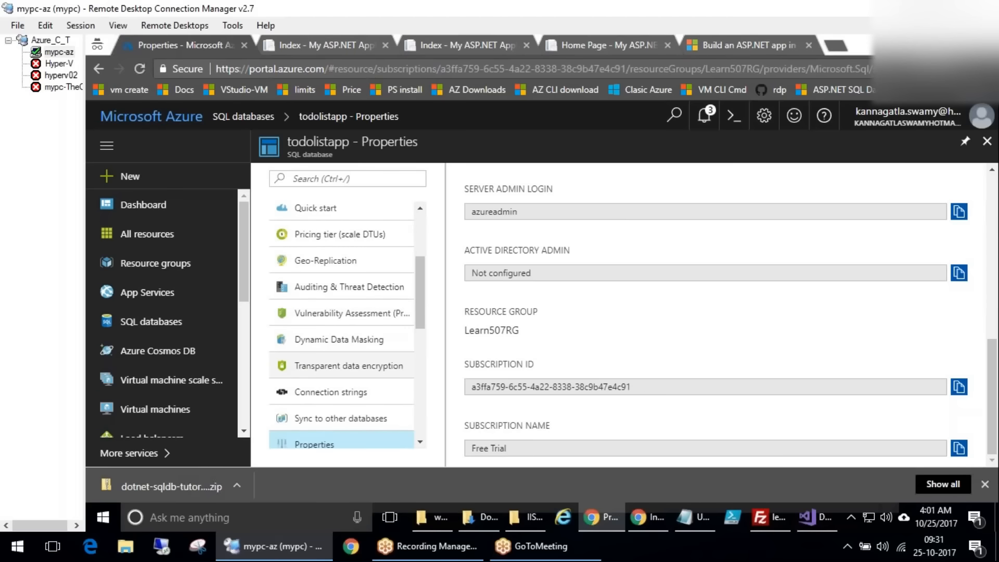
scroll(341, 323, "down", 2)
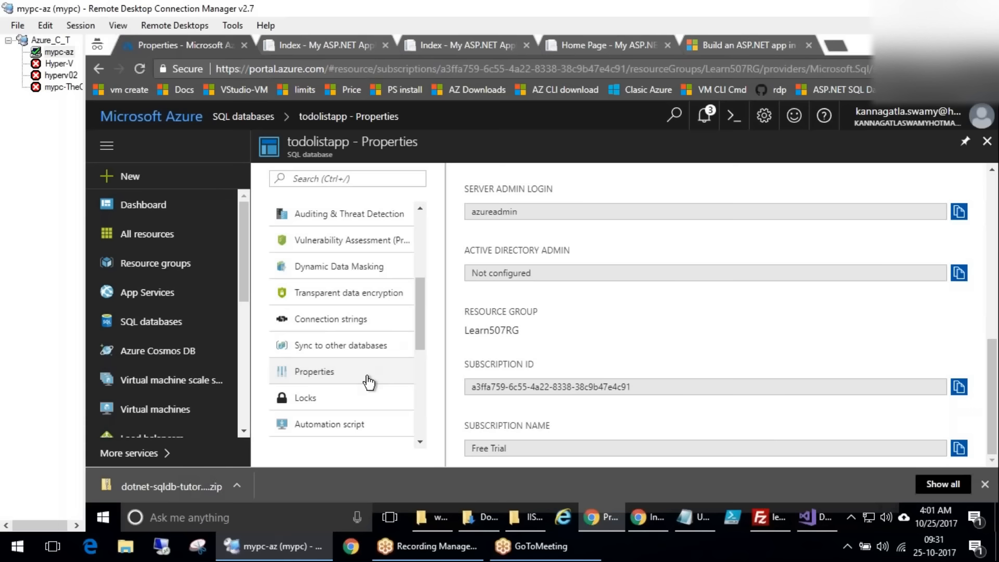
Open todolistapp's Dynamic Data Masking settings and focus the entry for SQL users excluded from masking
left_click(367, 268)
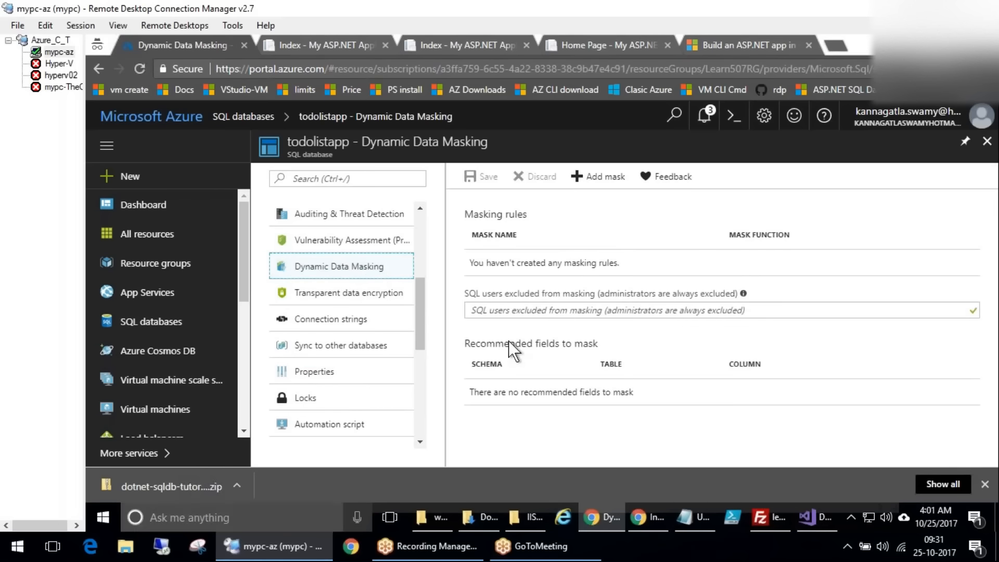
left_click(586, 314)
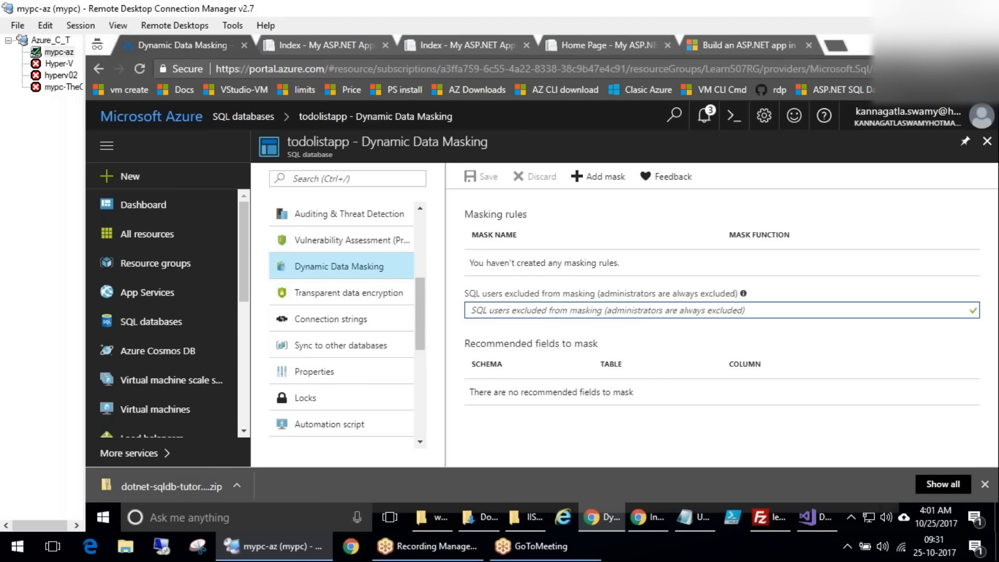
Look through todolistapp's vulnerability assessment, auditing, geo-replication and pricing tier settings and return to the SQL databases list
left_click(363, 245)
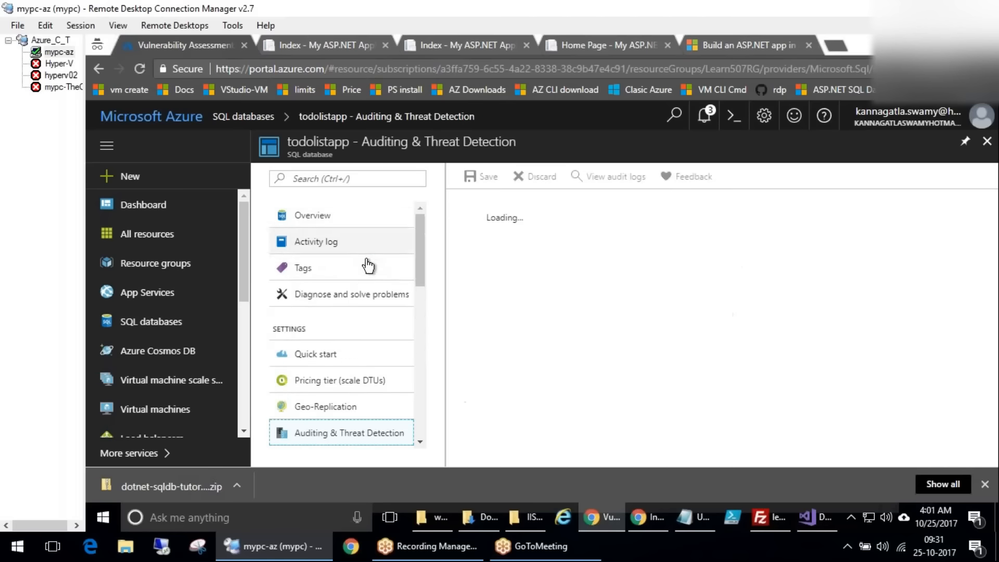
left_click(356, 411)
left_click(334, 358)
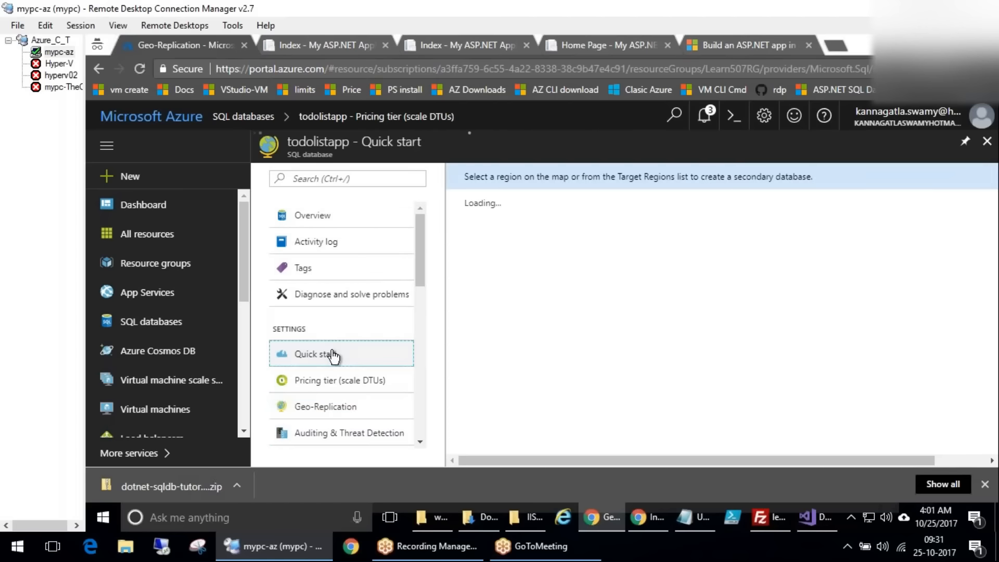
scroll(335, 357, "down", 5)
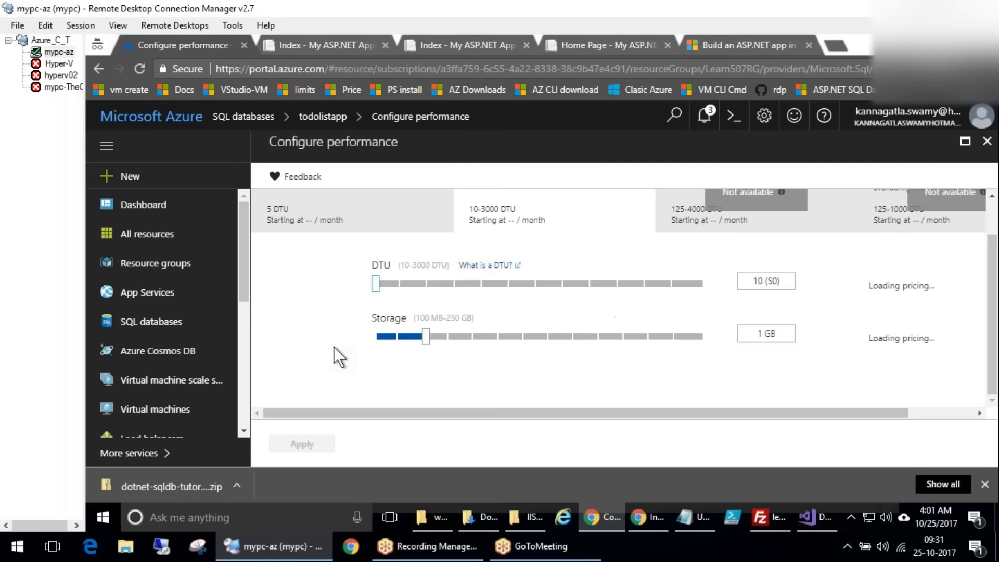
left_click(153, 328)
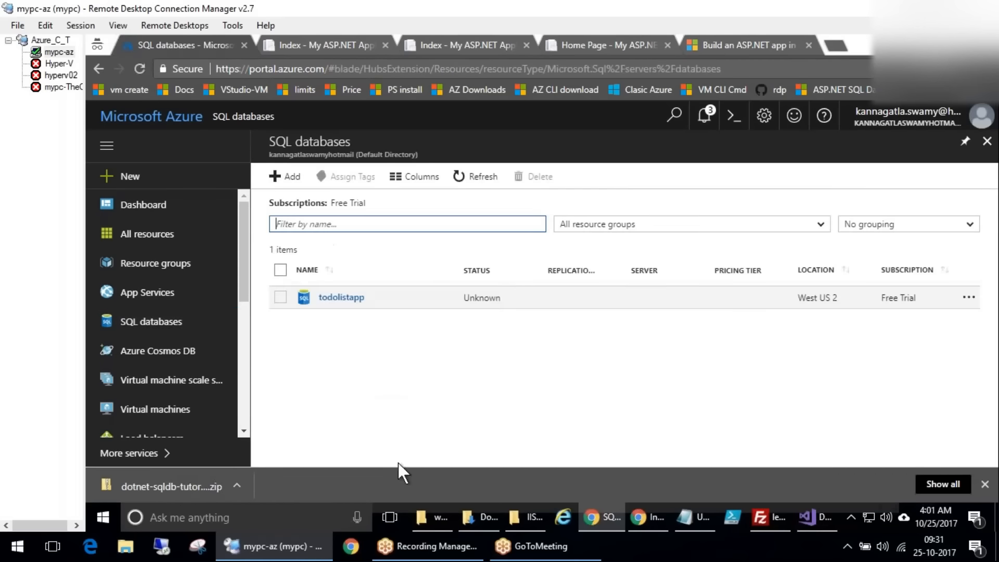
Find the Microsoft SQL Server Tools 17 group among the installed programs and start SQL Server Management Studio from it
left_click(101, 516)
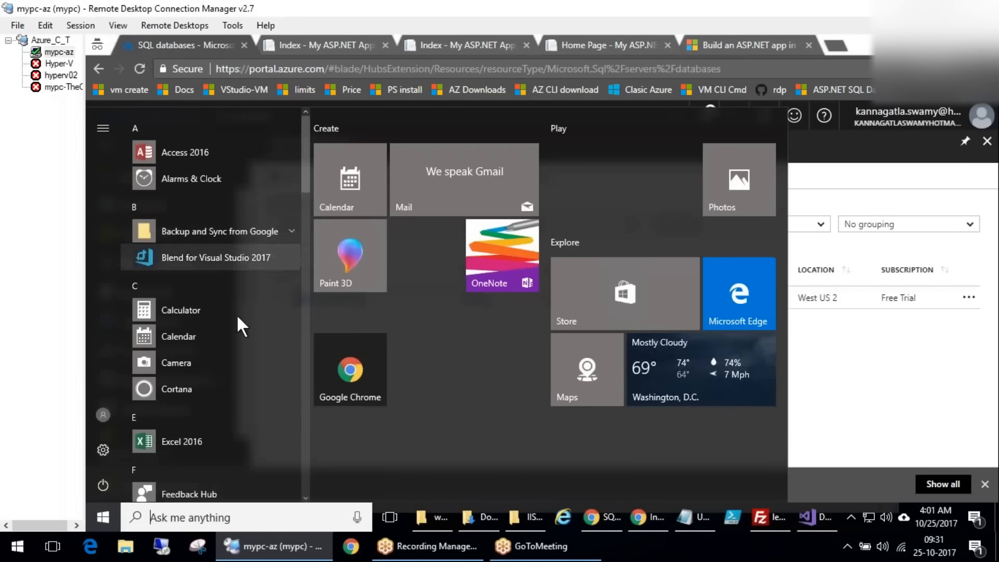
scroll(225, 458, "down", 5)
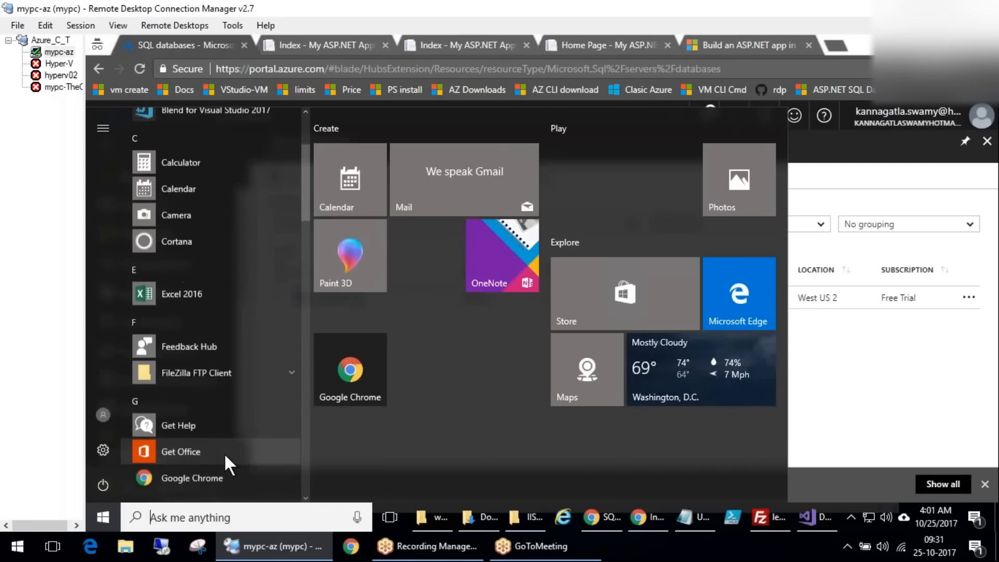
scroll(226, 453, "down", 6)
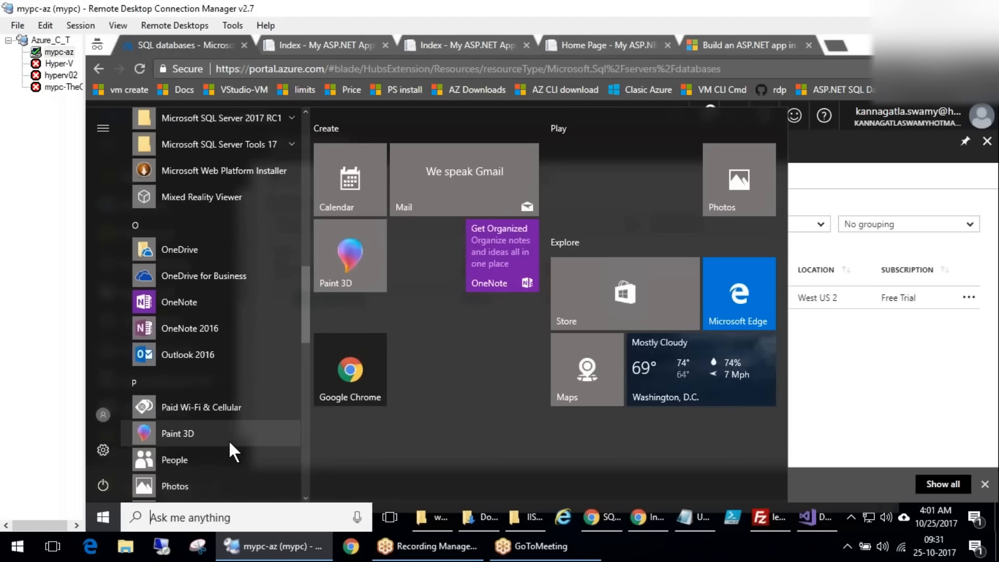
scroll(229, 442, "up", 1)
scroll(233, 468, "up", 1)
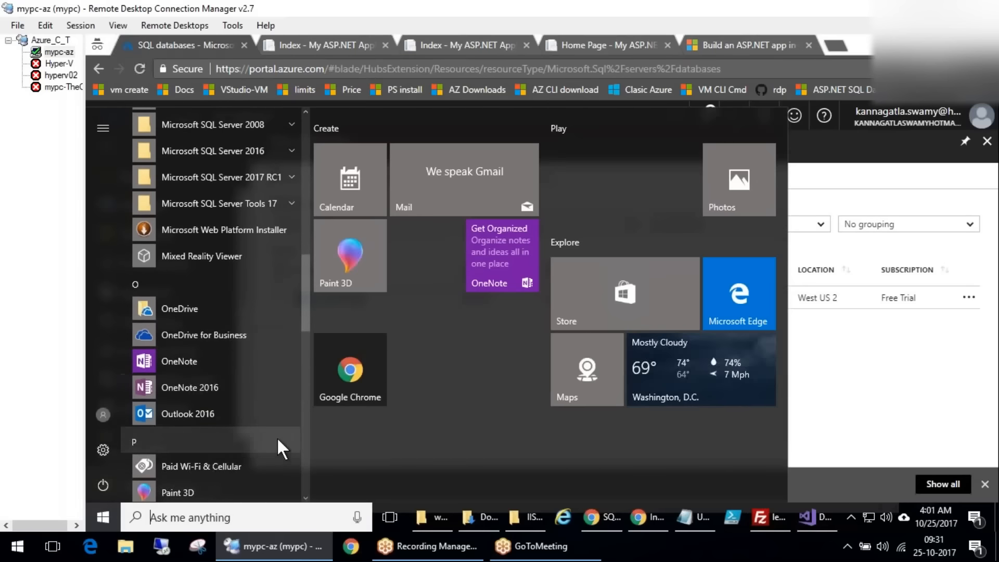
scroll(277, 436, "up", 1)
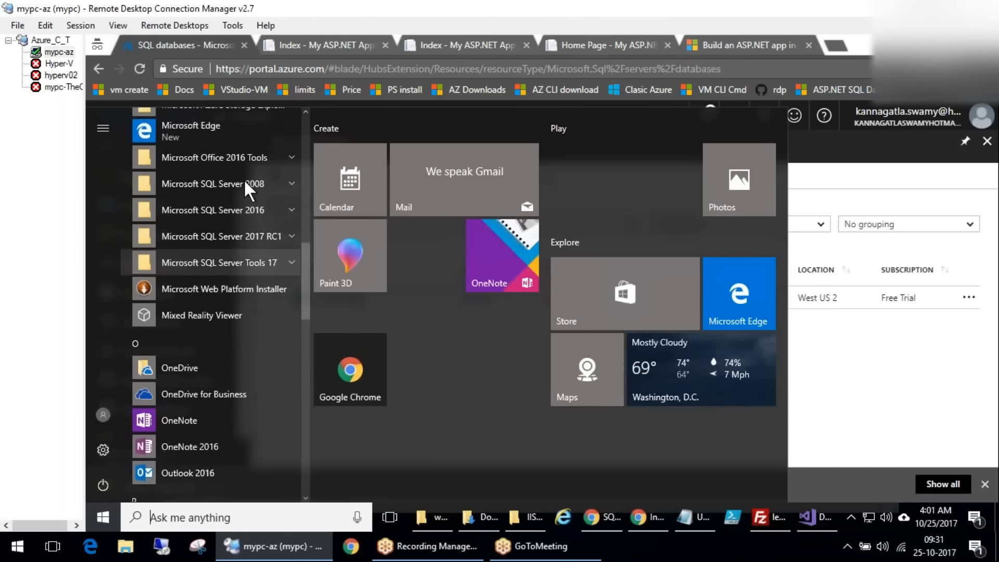
left_click(250, 196)
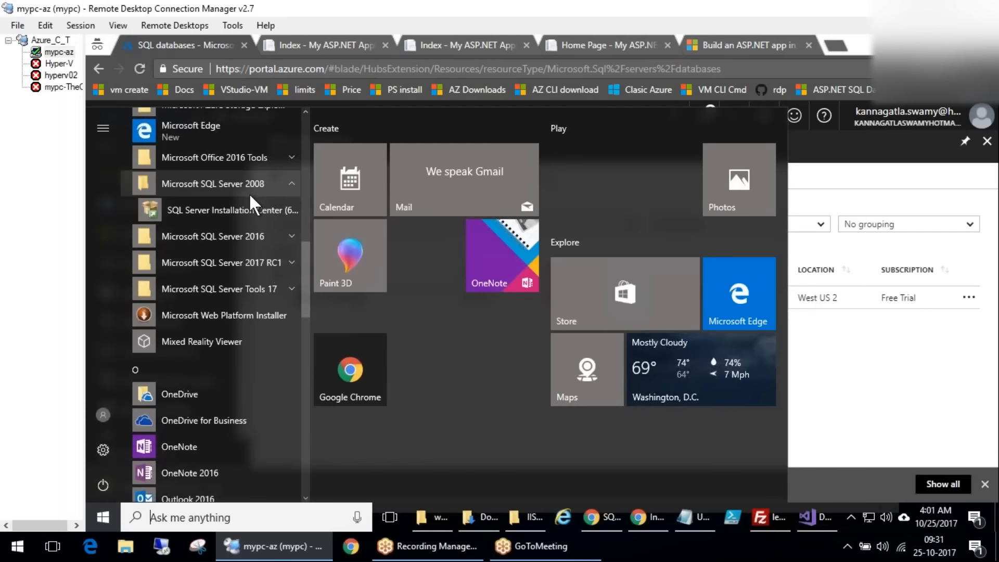
left_click(248, 235)
left_click(244, 367)
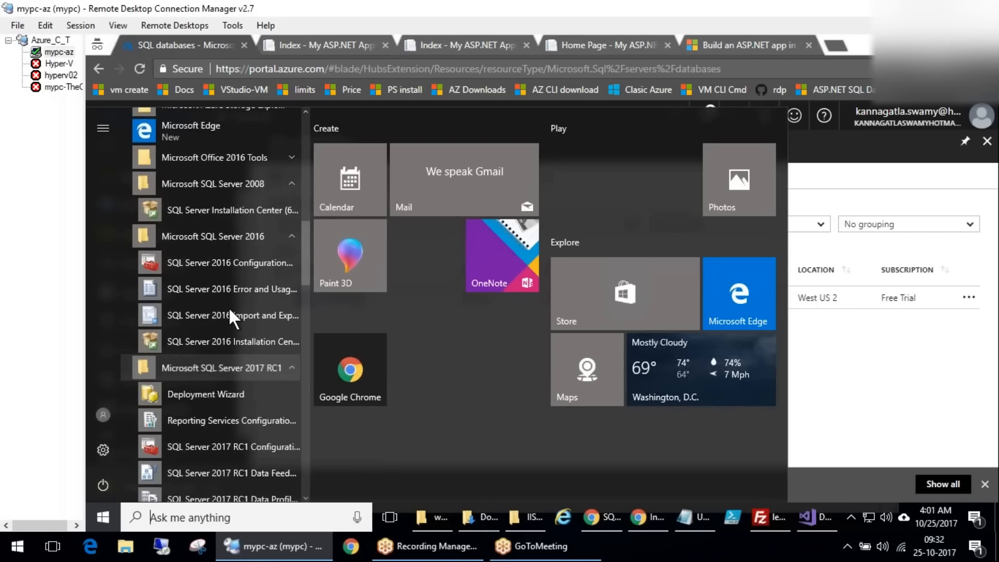
scroll(246, 398, "down", 3)
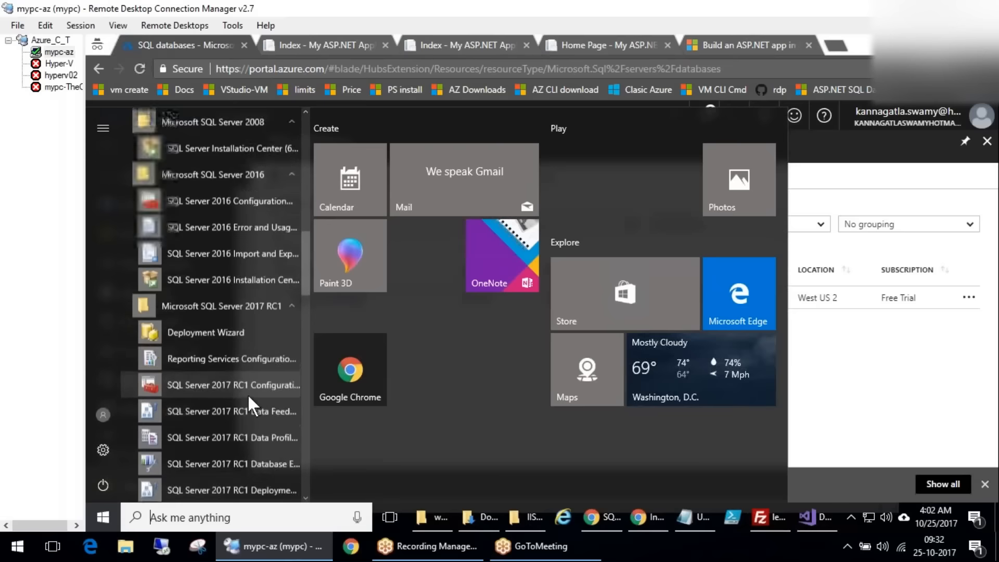
scroll(246, 391, "down", 4)
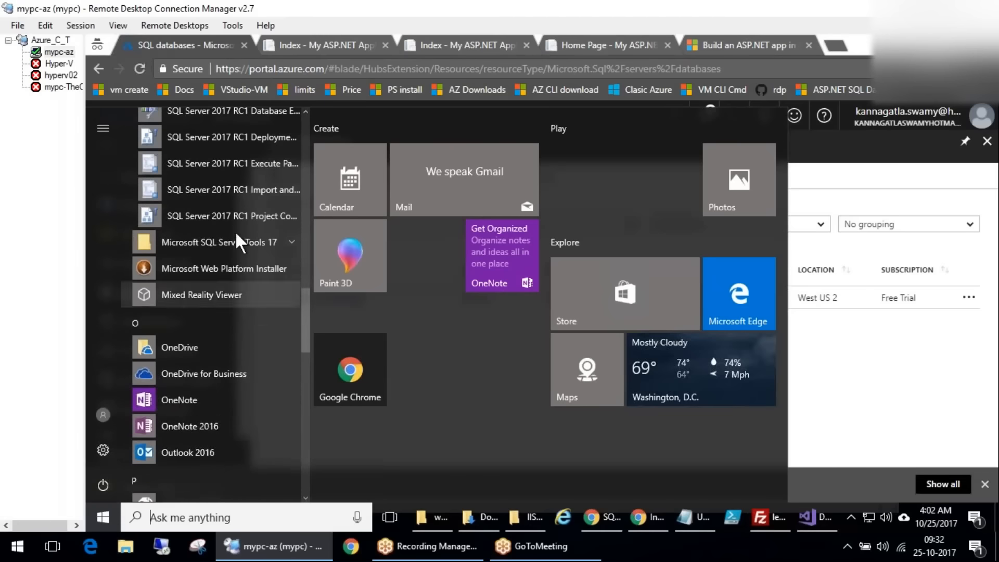
left_click(239, 242)
left_click(229, 270)
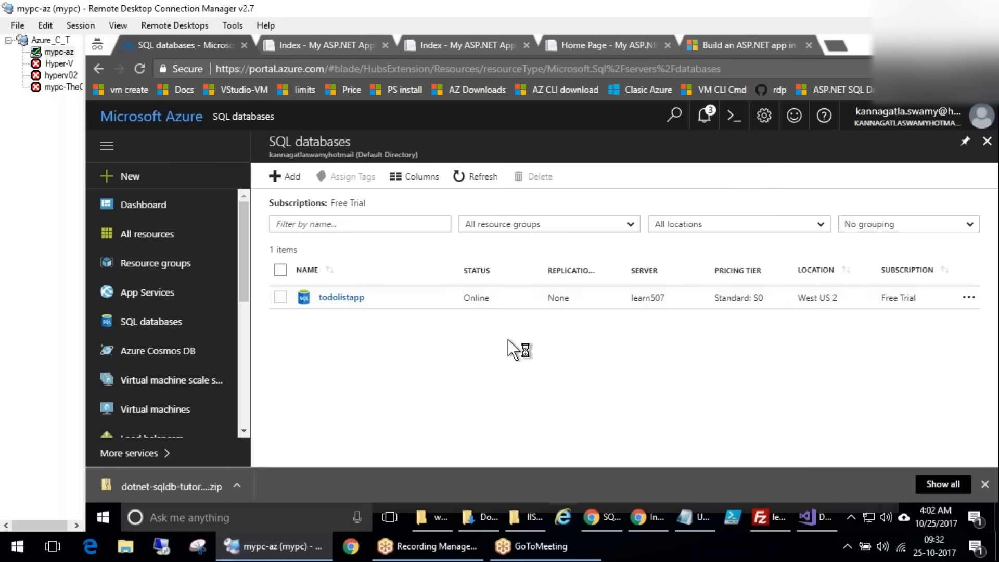
Open the todolistapp database overview and reload the todolistlearn507 site to review its to-do items
left_click(342, 297)
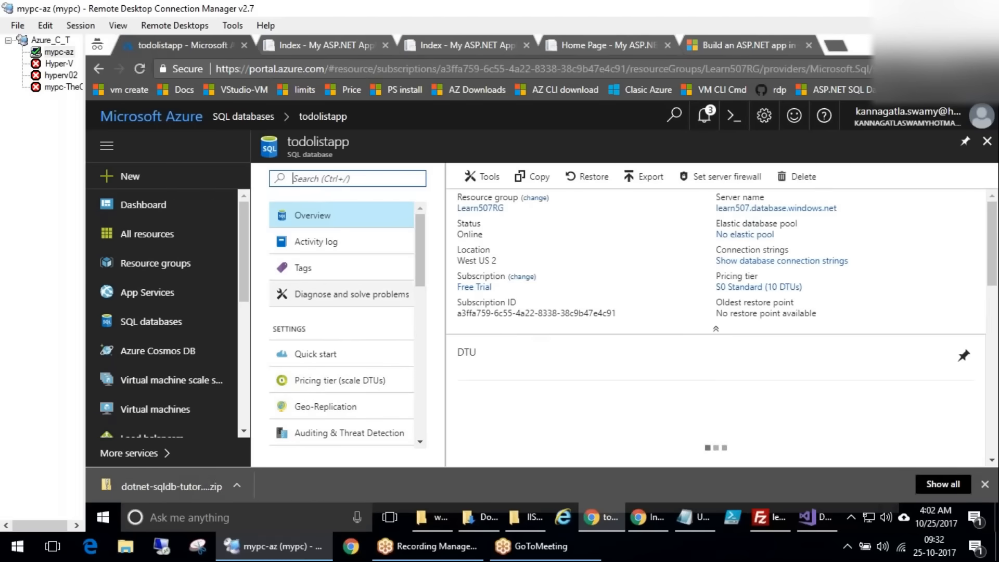
left_click(312, 45)
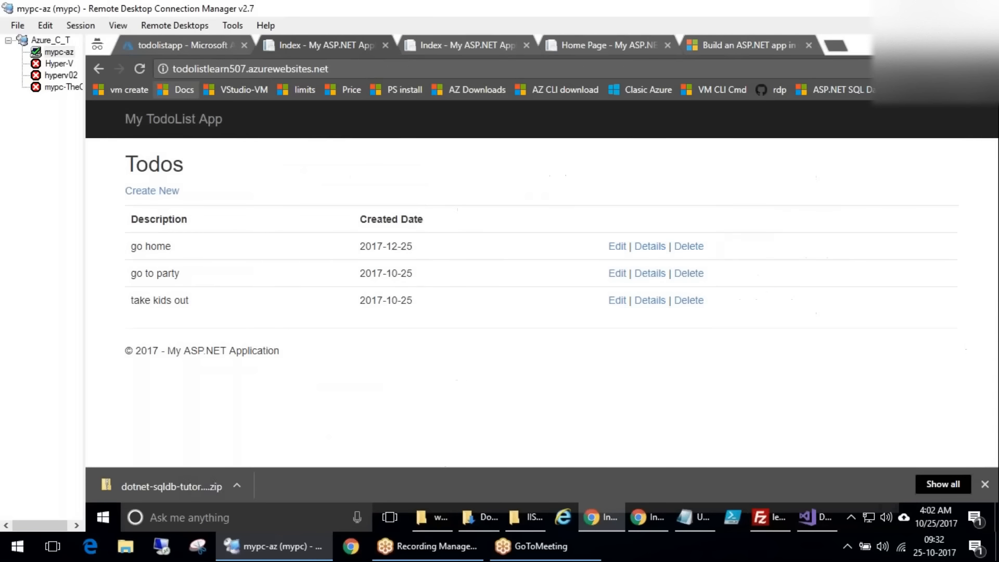
left_click(140, 68)
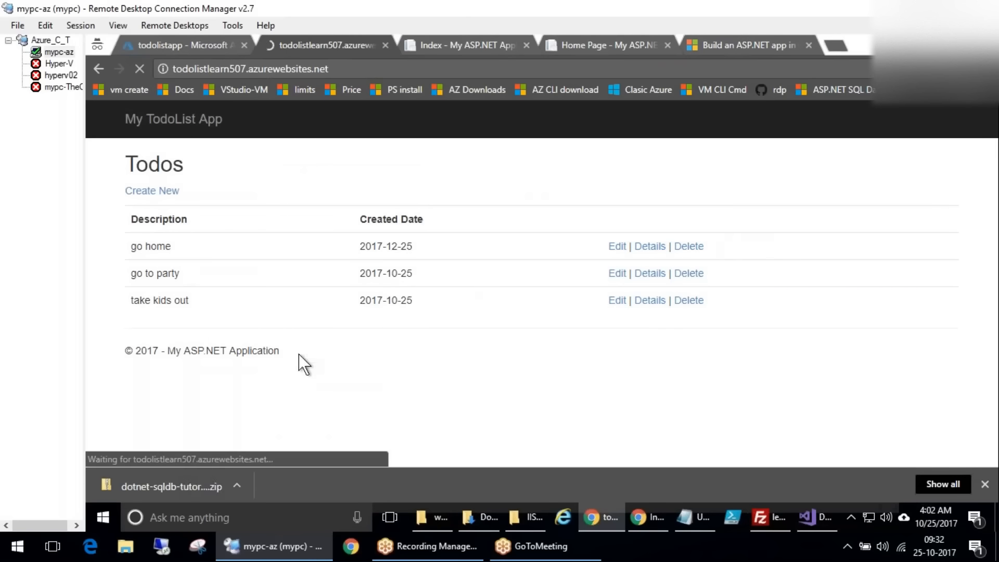
left_click_drag(150, 246, 294, 298)
left_click(334, 304)
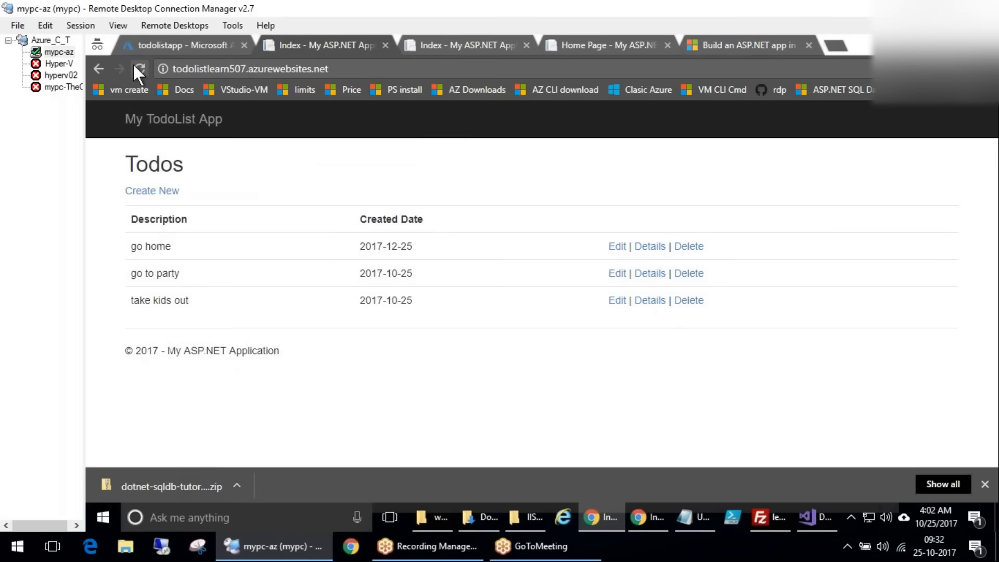
left_click(156, 48)
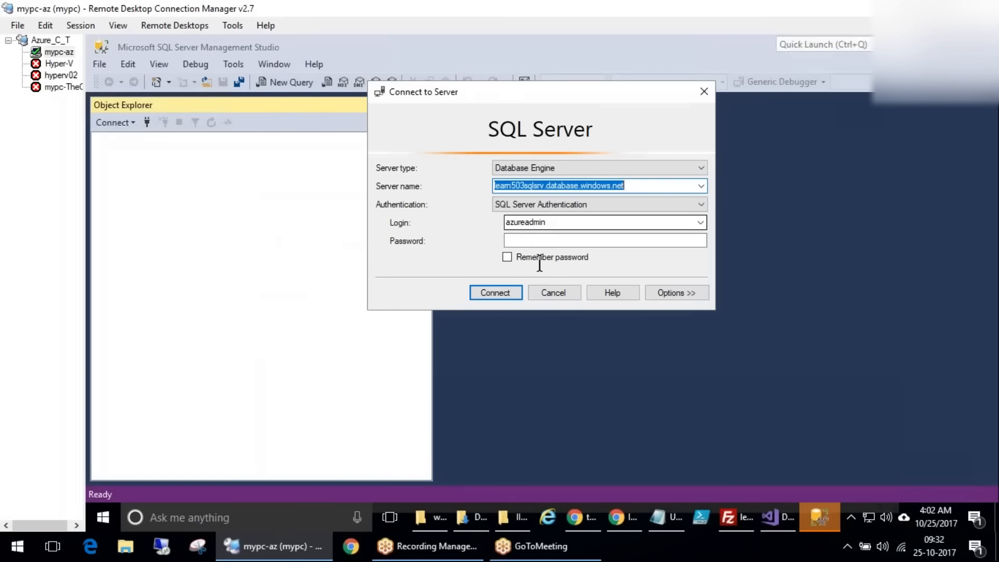
Copy learn507.database.windows.net from the todolistapp overview and use it as the server name for the SQL Server Management Studio connection
left_click(644, 186)
left_click_drag(544, 184, 379, 208)
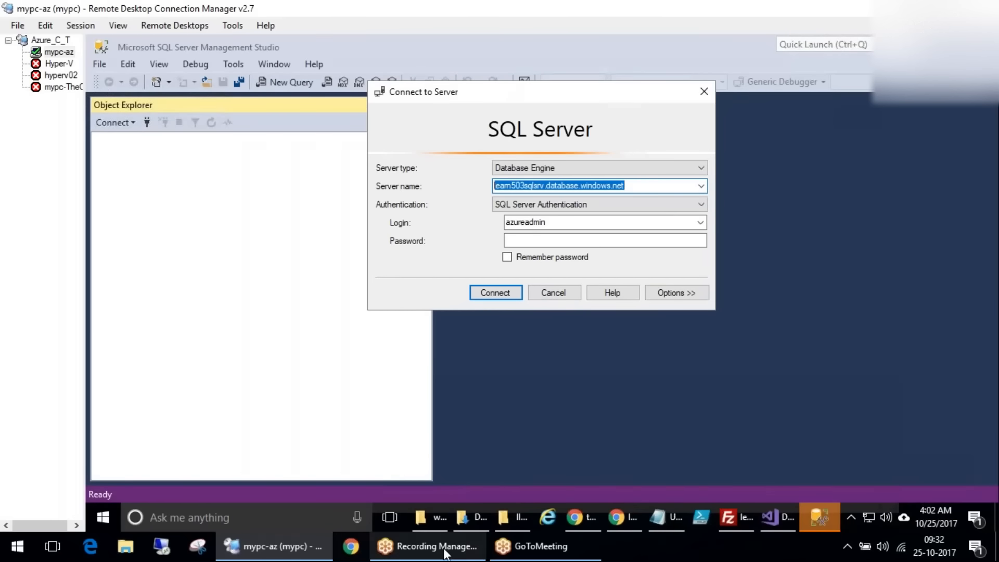
left_click(586, 523)
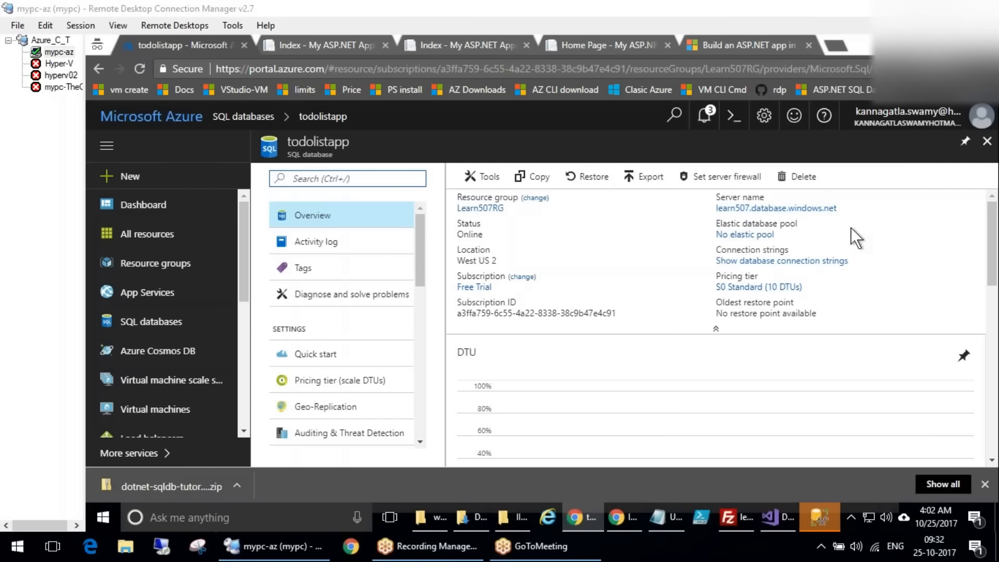
left_click(844, 210)
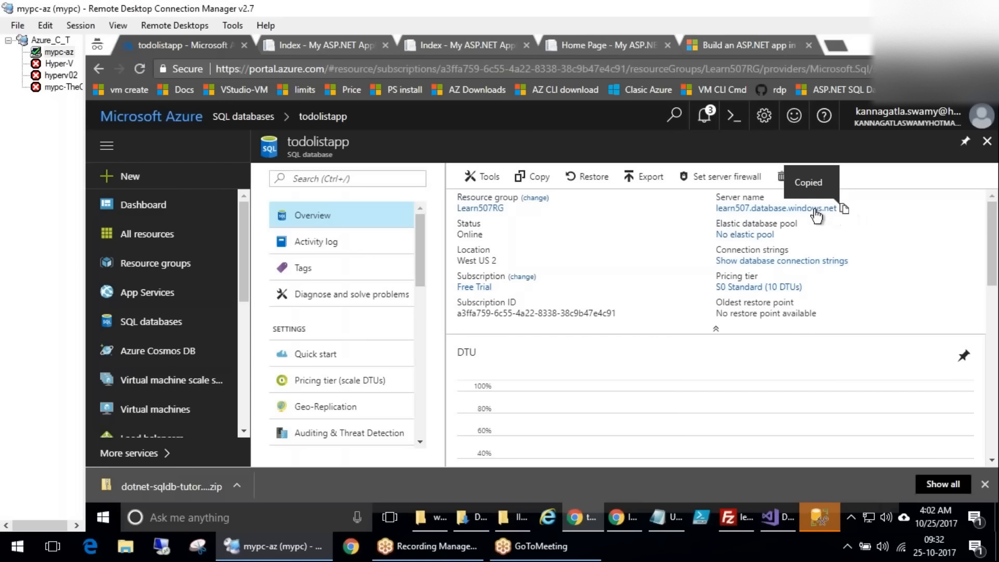
left_click(819, 516)
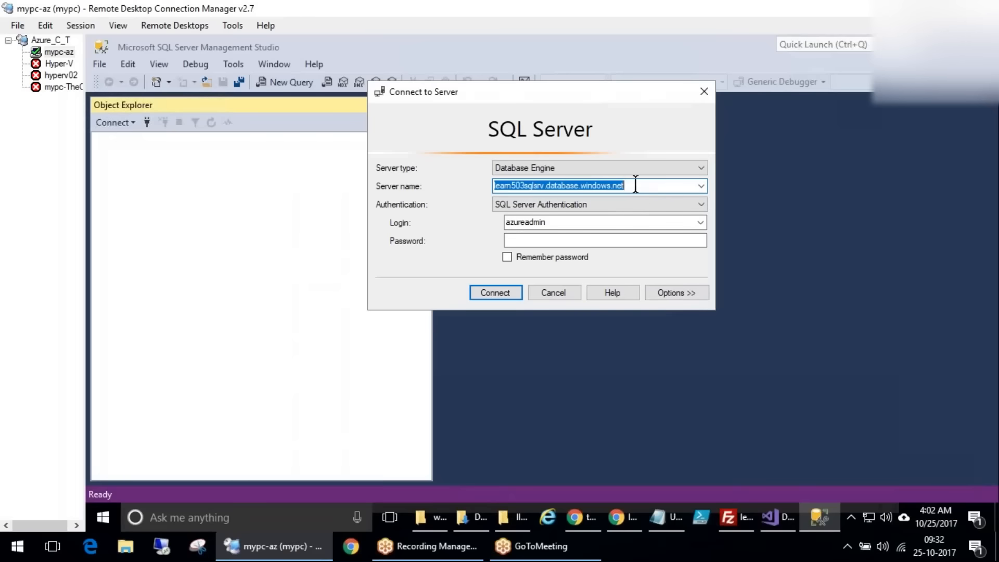
key("ctrl+v")
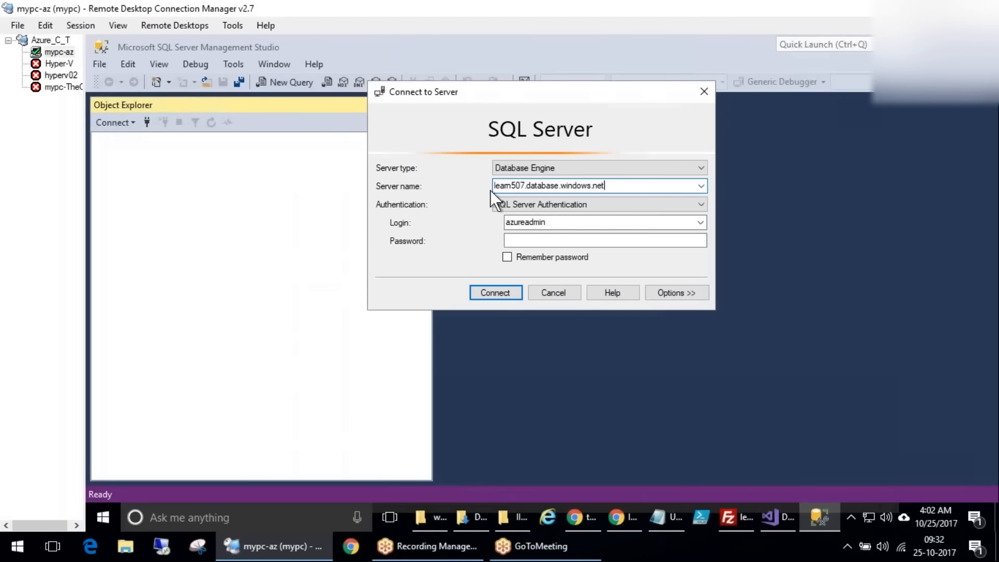
Enter the login's password, enable Remember password and try to connect to the server
left_click(554, 241)
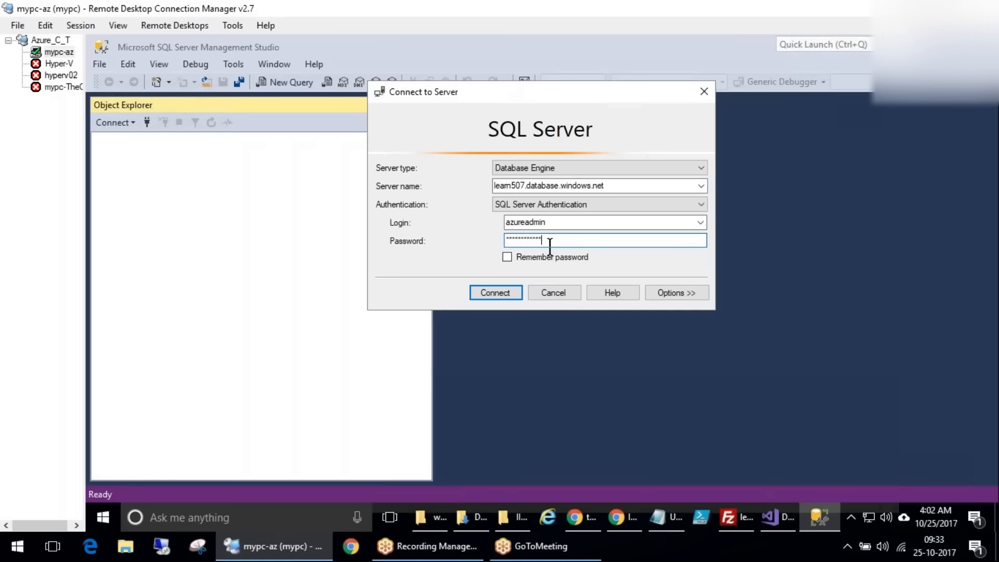
left_click(507, 256)
left_click(507, 293)
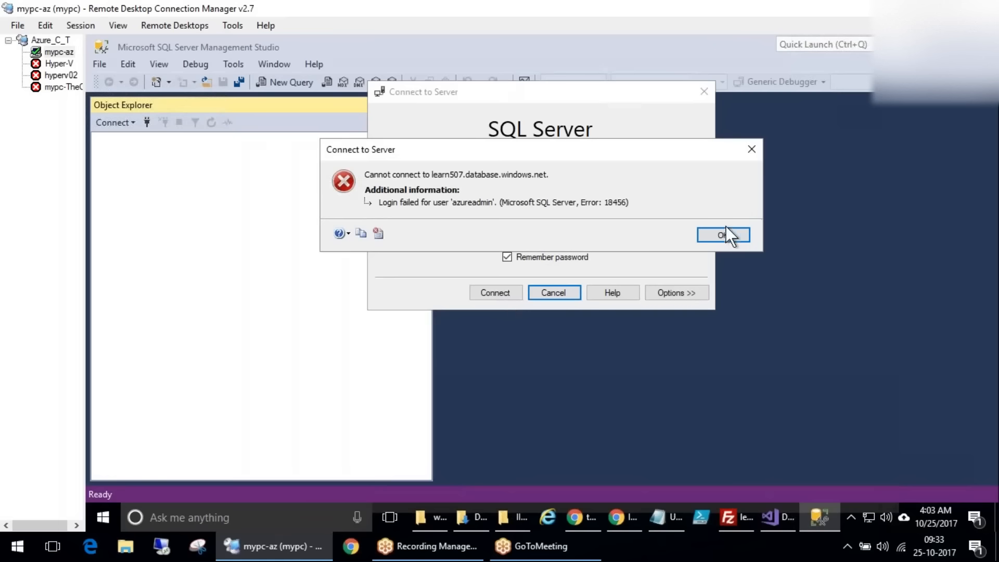
left_click(723, 231)
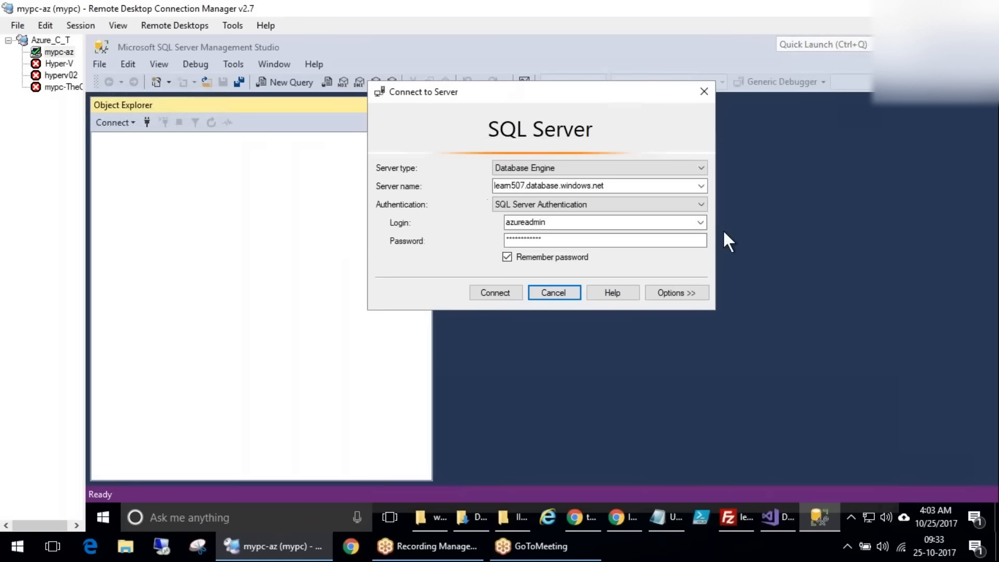
Replace the password with the correct account password and connect to learn507.database.windows.net
left_click_drag(558, 241, 445, 241)
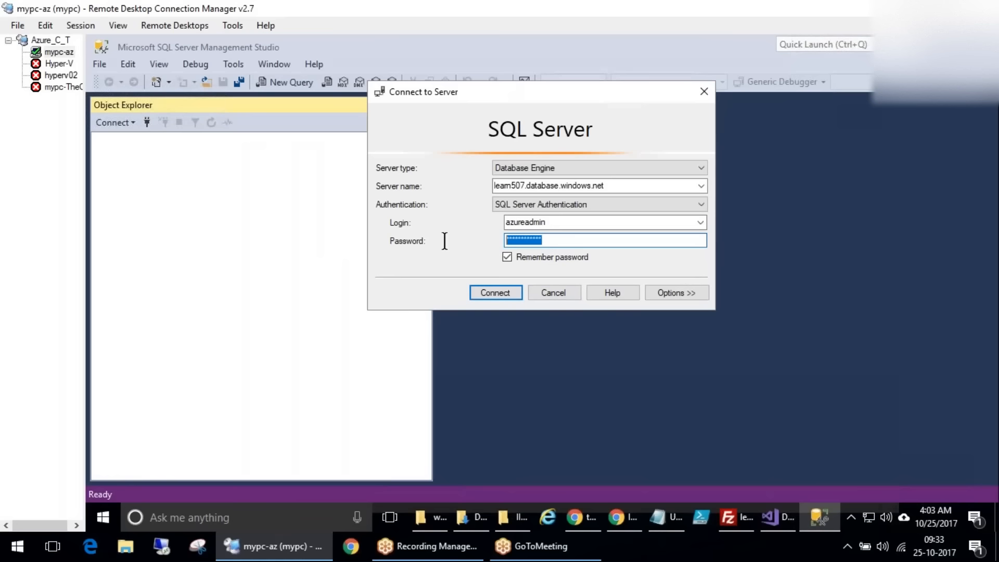
type("***")
key("Return")
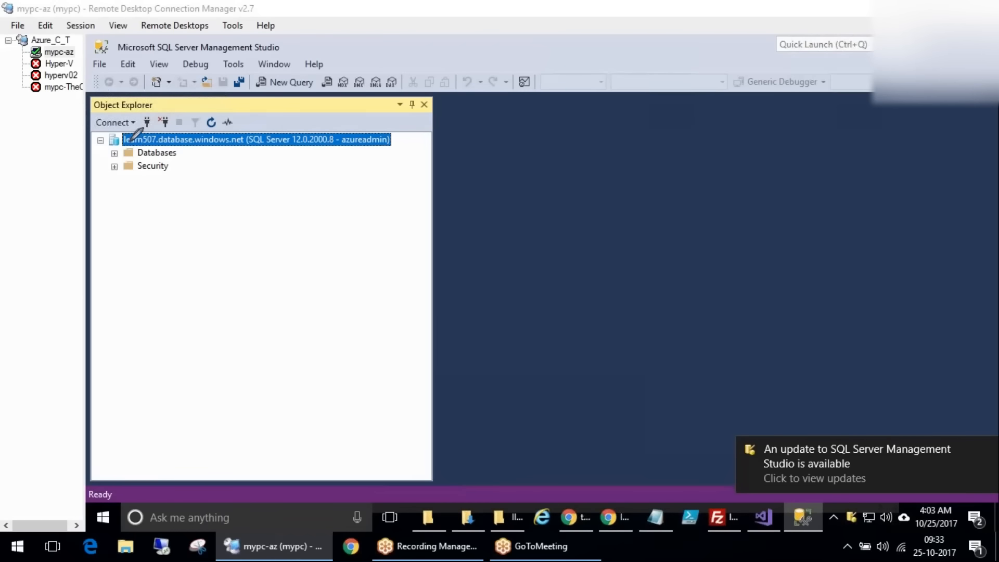
mouse_move(117, 136)
left_mouse_down()
mouse_move(113, 146)
mouse_move(125, 144)
left_mouse_up()
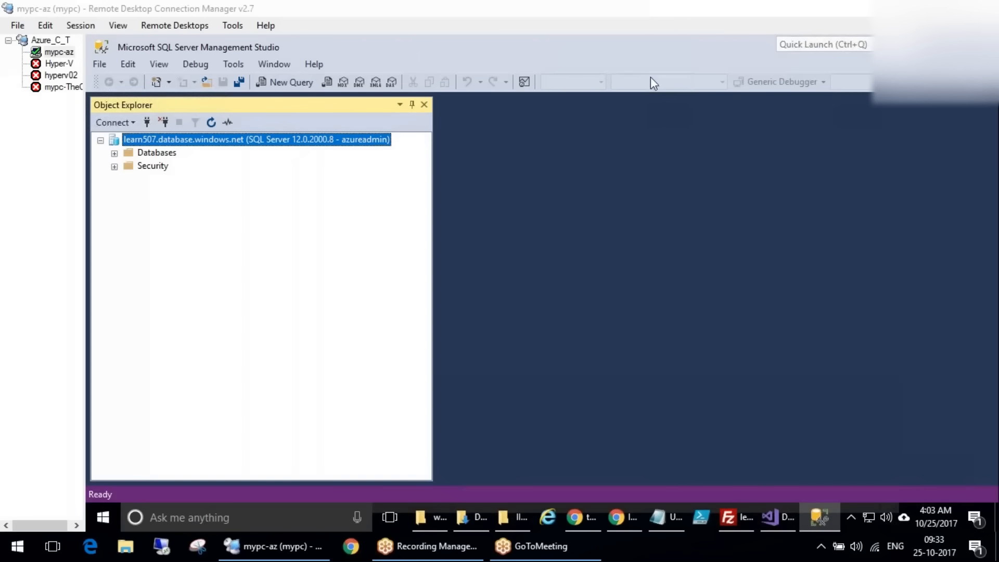
Expand the server's databases down to the Tables folder of todolistapp
left_click(114, 153)
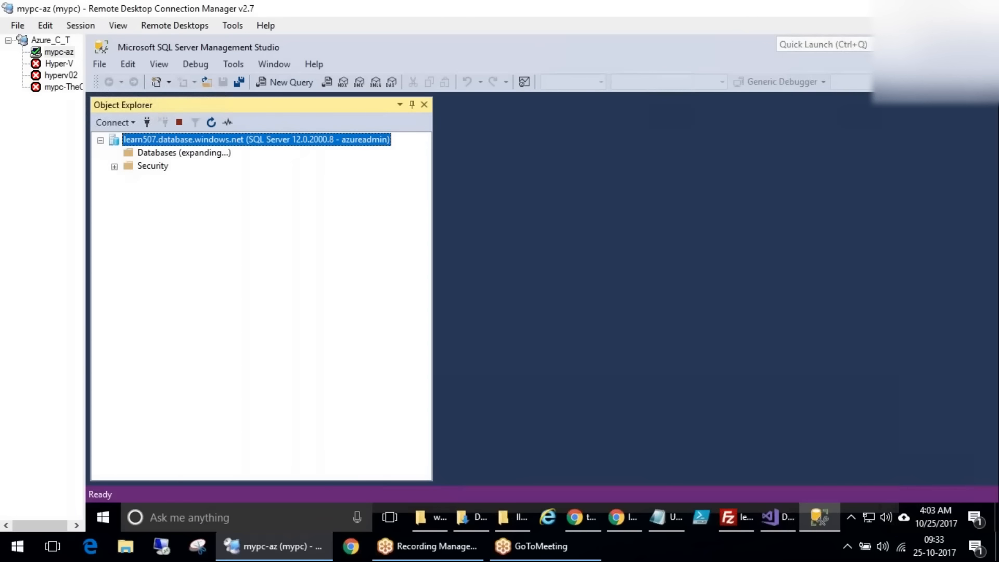
left_click(128, 180)
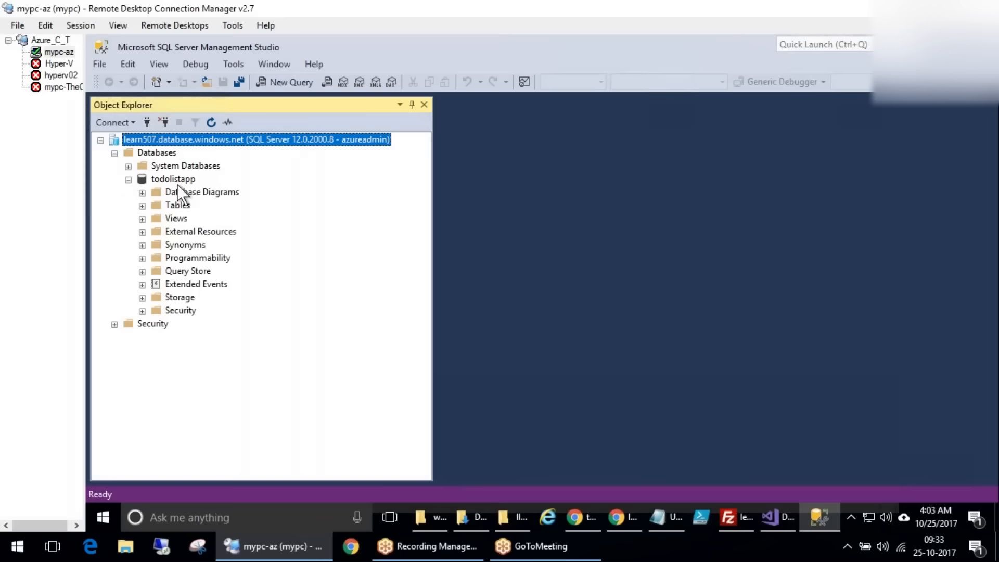
left_click(173, 179)
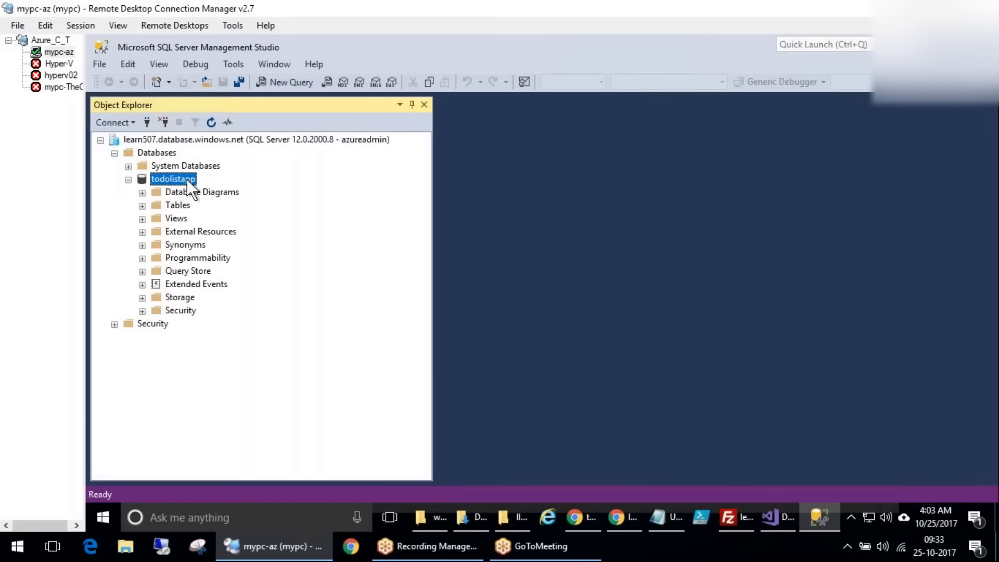
left_click(156, 206)
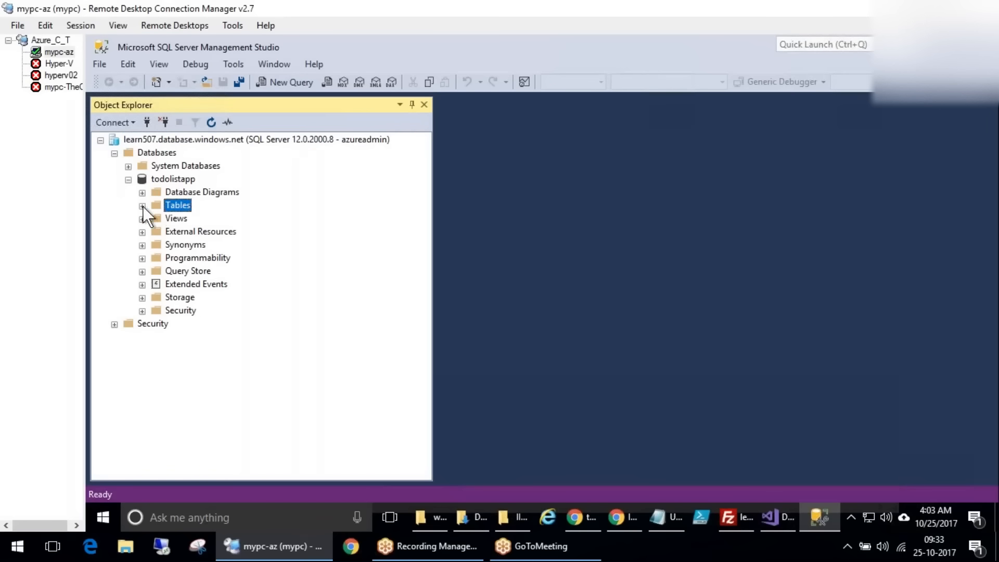
left_click(142, 206)
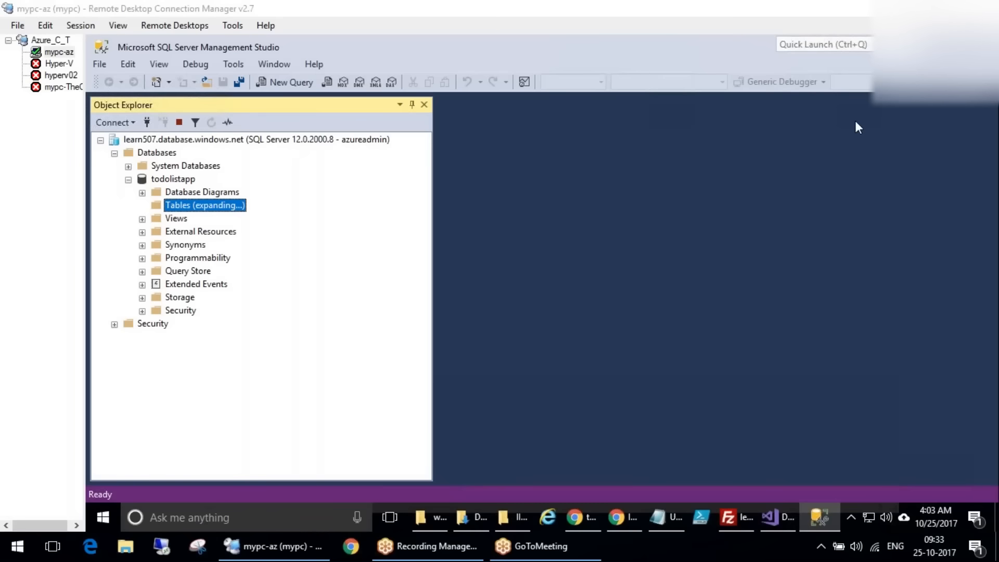
Select the top 1000 rows of the dbo.Todoes table and examine the descriptions and creation dates of the to-do records
right_click(197, 271)
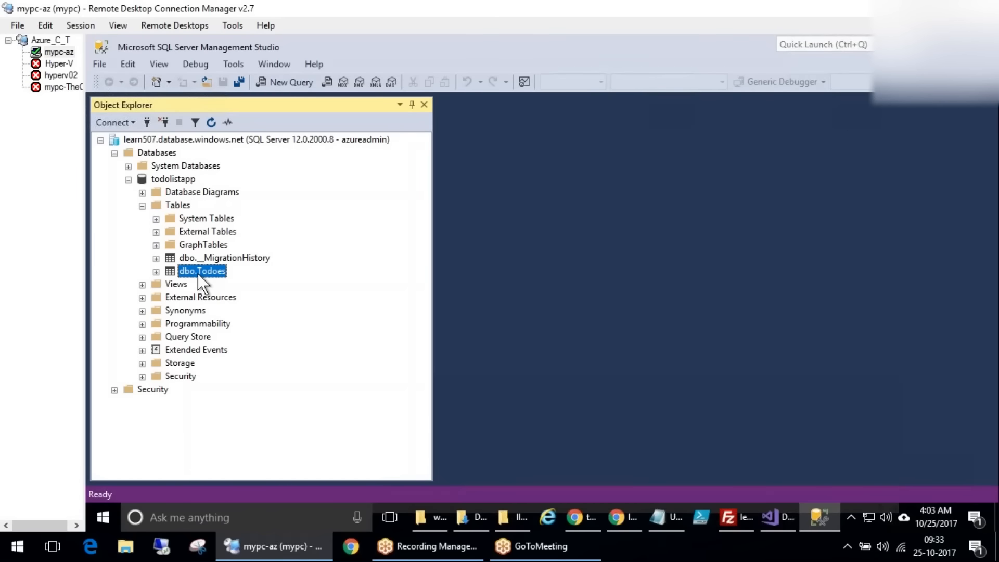
left_click(292, 284)
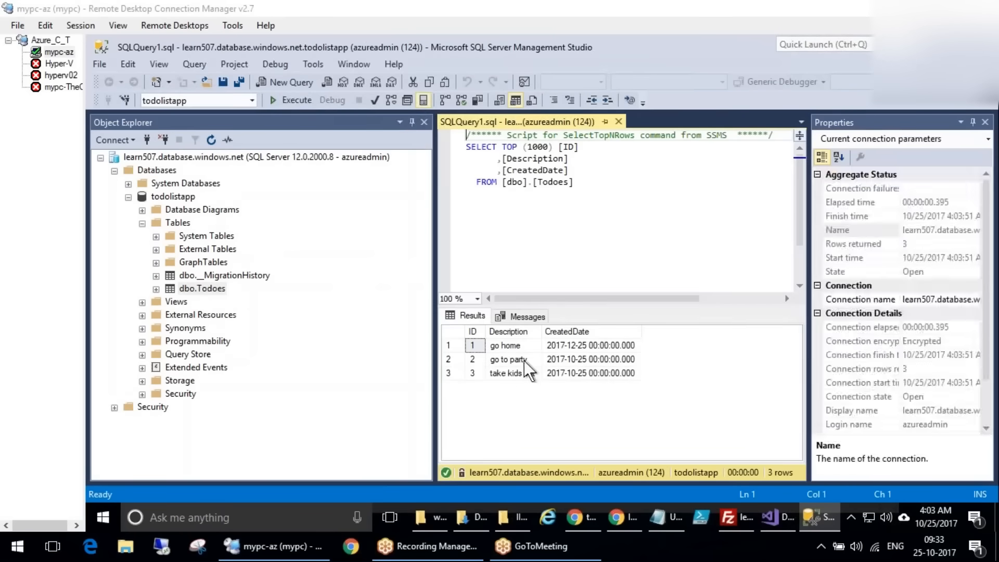
left_click(512, 346)
left_click(524, 359)
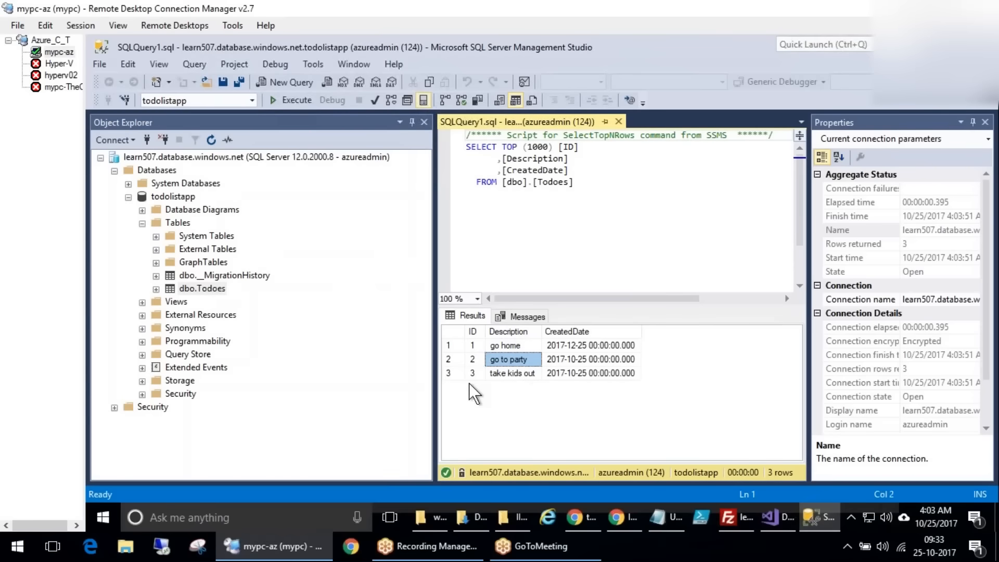
left_click(519, 372)
left_click(567, 373)
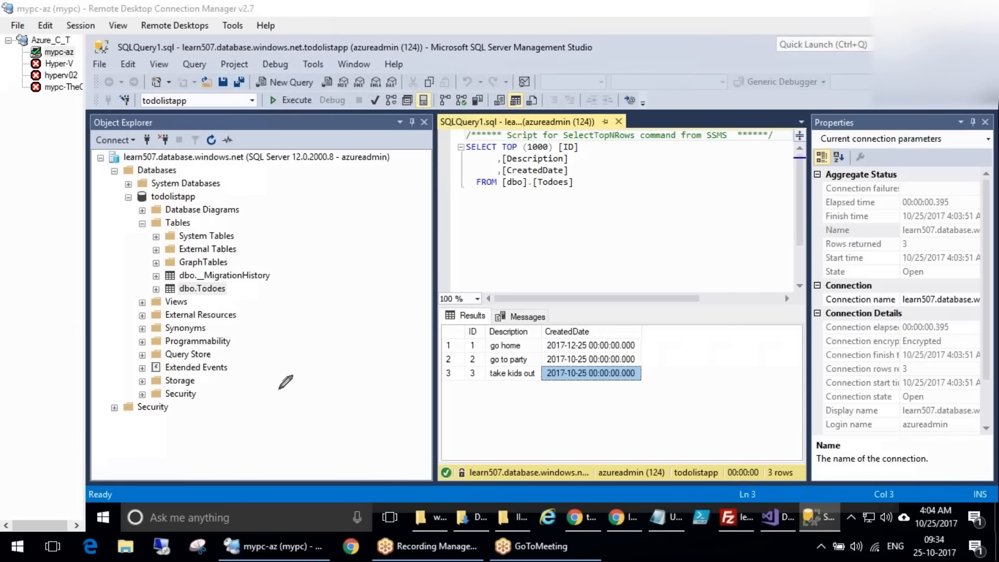
mouse_move(757, 496)
left_mouse_down()
mouse_move(744, 490)
mouse_move(721, 507)
mouse_move(749, 532)
mouse_move(752, 492)
left_mouse_up()
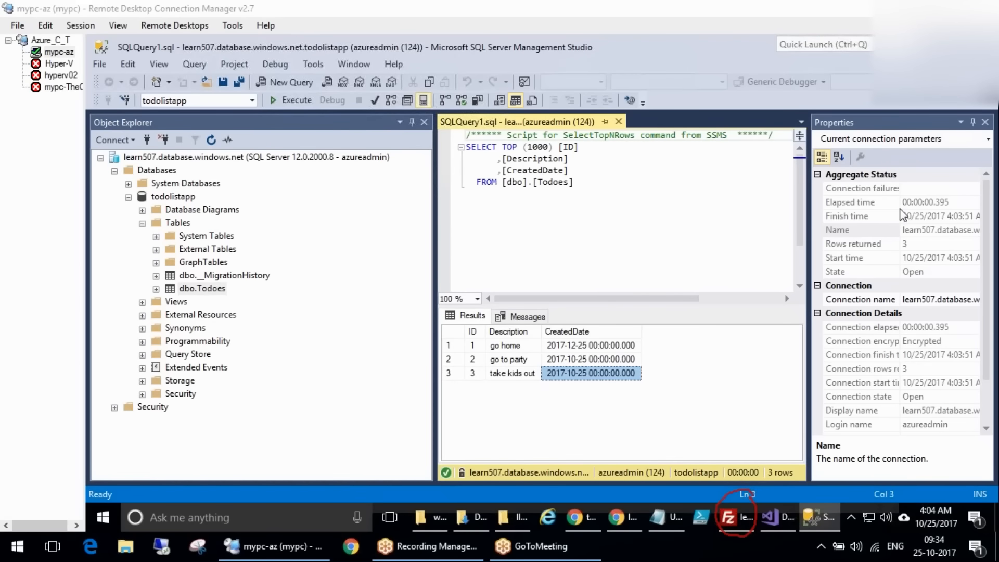
mouse_move(778, 495)
left_mouse_down()
mouse_move(762, 536)
mouse_move(784, 497)
mouse_move(755, 417)
mouse_move(796, 442)
left_mouse_up()
mouse_move(734, 406)
left_mouse_down()
mouse_move(743, 375)
mouse_move(765, 362)
left_mouse_up()
mouse_move(676, 334)
left_mouse_down()
mouse_move(717, 327)
mouse_move(739, 296)
mouse_move(760, 322)
left_mouse_up()
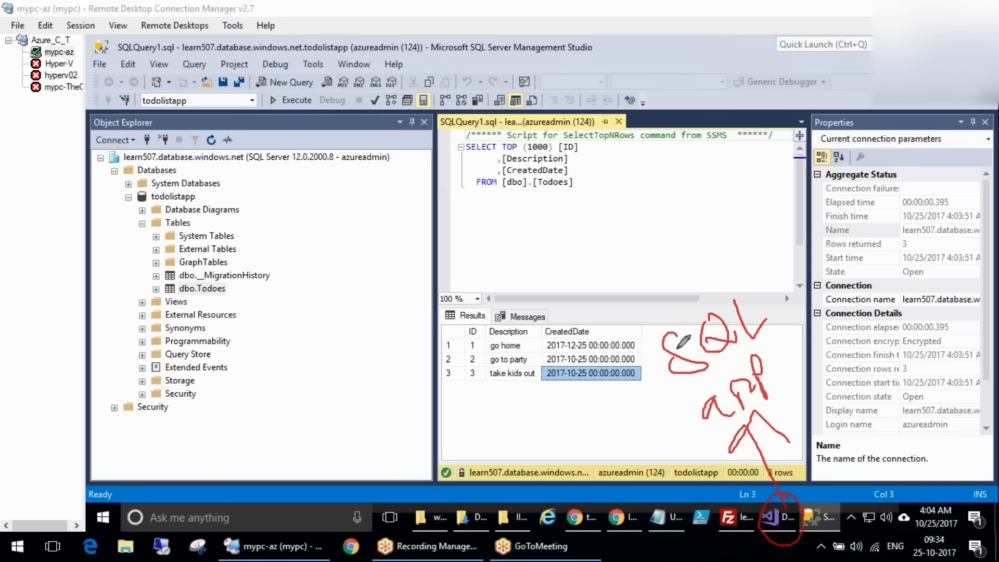
mouse_move(693, 343)
left_mouse_down()
mouse_move(648, 286)
mouse_move(676, 187)
mouse_move(664, 249)
left_mouse_up()
key("Escape")
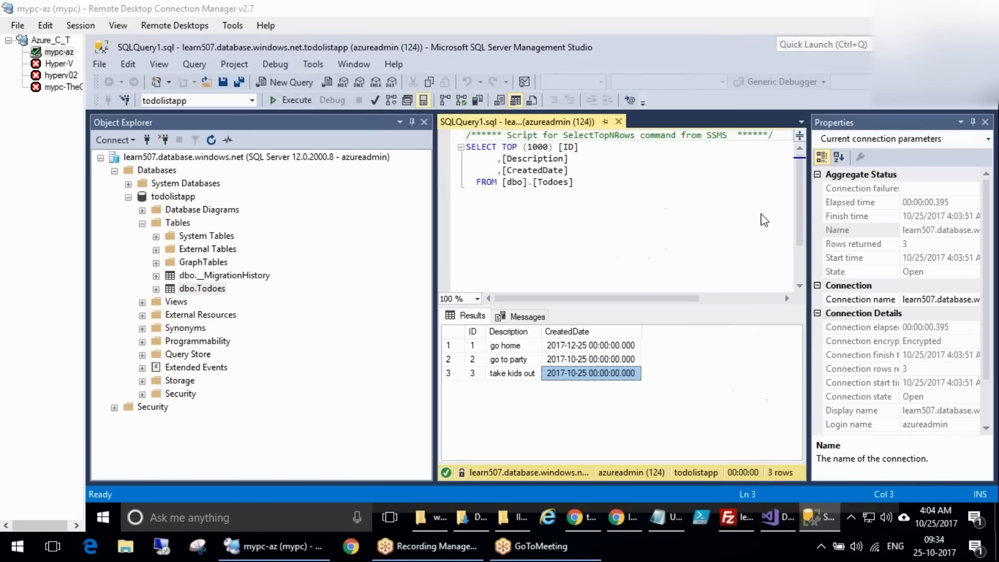
Collapse the todolistapp database and start creating a new database under the server's Databases folder
left_click(128, 197)
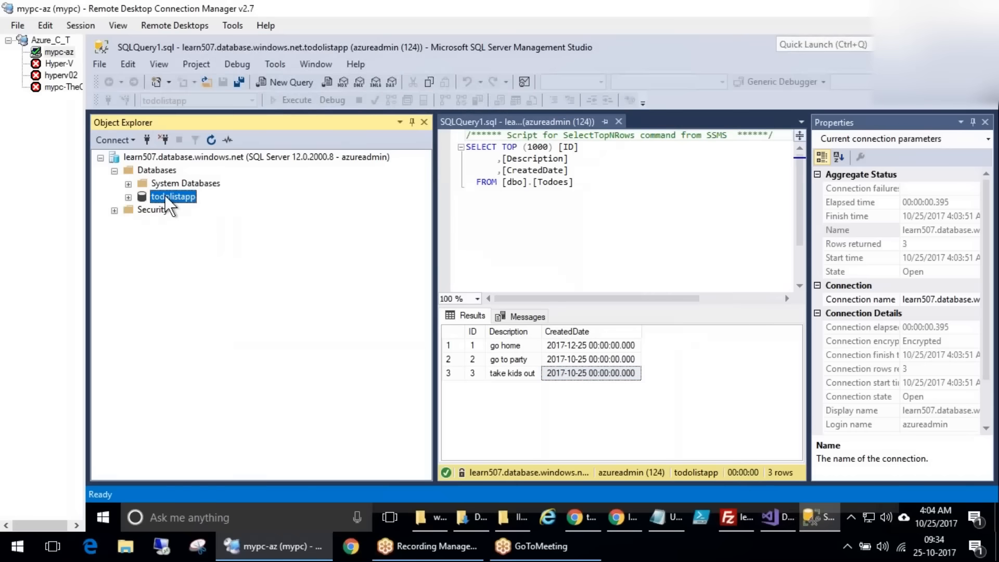
right_click(157, 171)
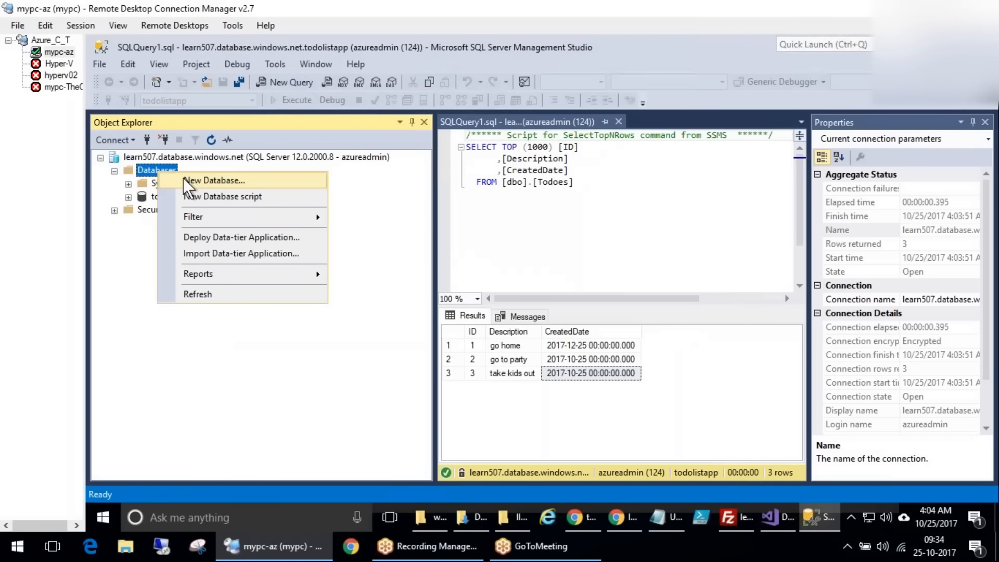
left_click(184, 180)
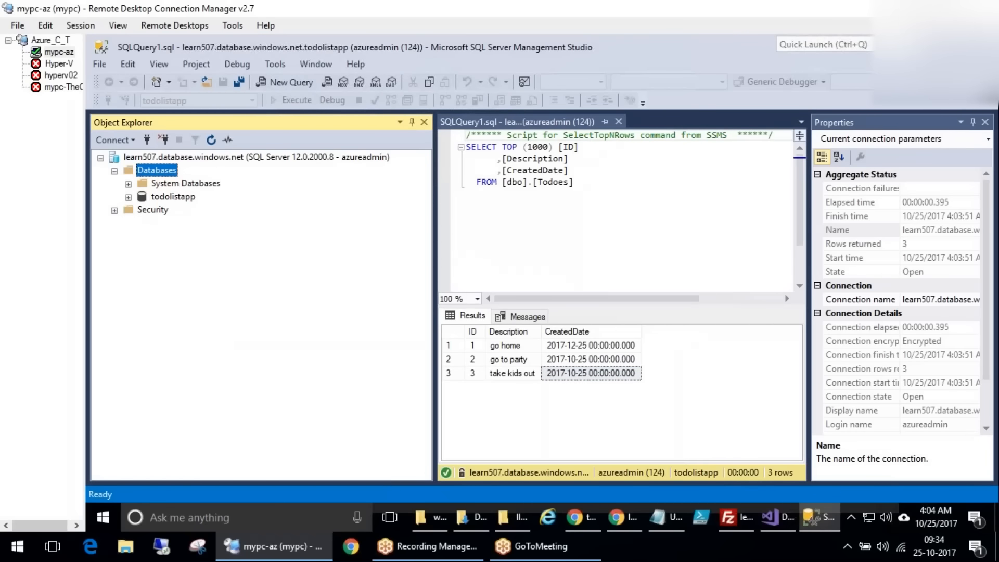